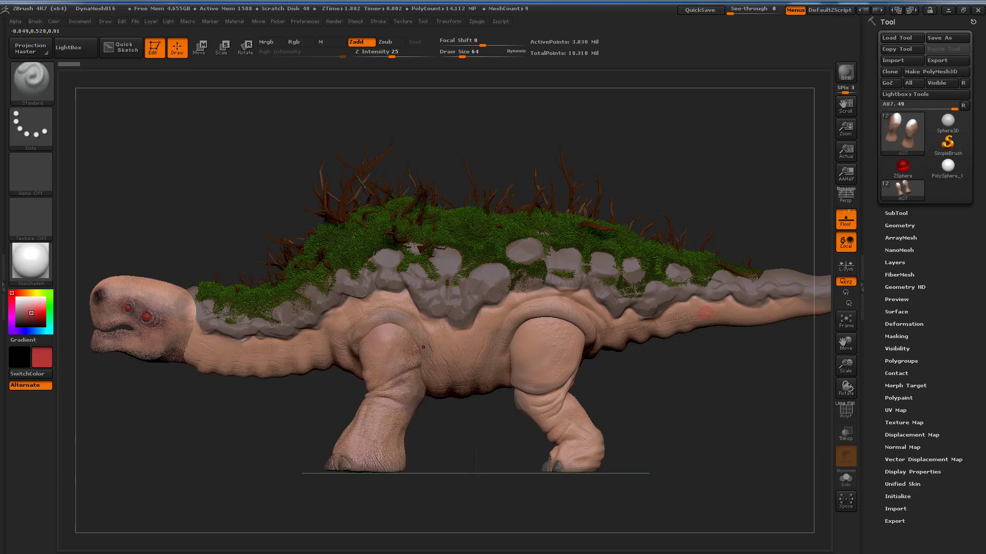
Switch the active subtool from A07 to the A03 leg in the SubTool list
{"action": "left_click", "coordinate": [917, 225]}
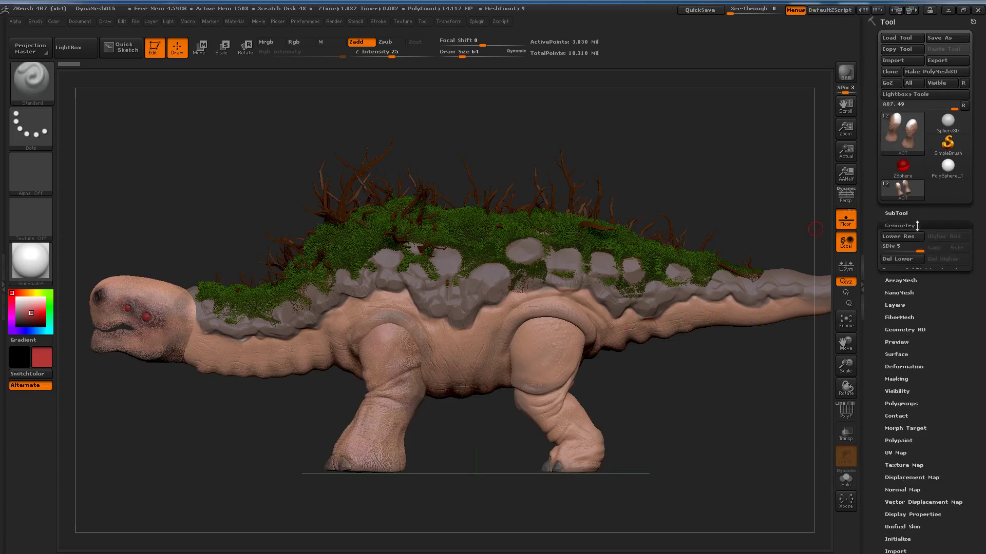
{"action": "left_click", "coordinate": [896, 213]}
{"action": "mouse_move", "coordinate": [897, 189]}
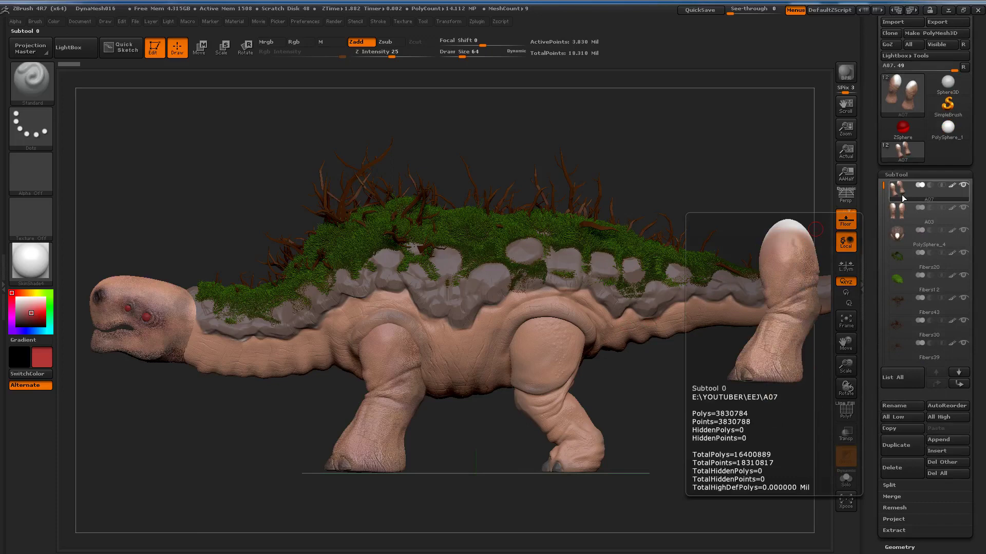
{"action": "left_click", "coordinate": [898, 210]}
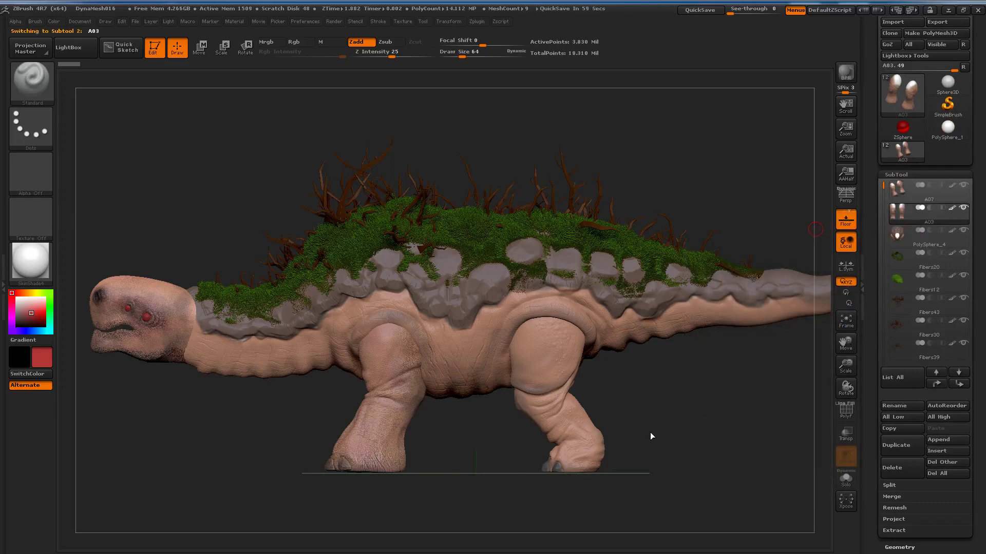
{"action": "mouse_move", "coordinate": [535, 379]}
{"action": "left_mouse_down"}
{"action": "mouse_move", "coordinate": [536, 348]}
{"action": "mouse_move", "coordinate": [560, 377]}
{"action": "left_mouse_up"}
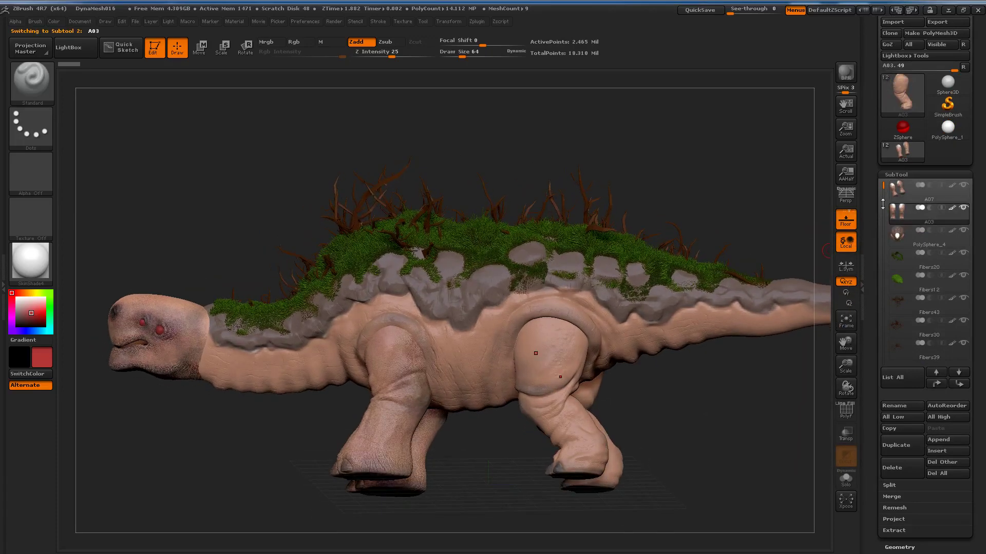
Hide every subtool except A03 and zoom in so the leg fills the view
{"action": "left_click", "coordinate": [963, 207], "text": "shift"}
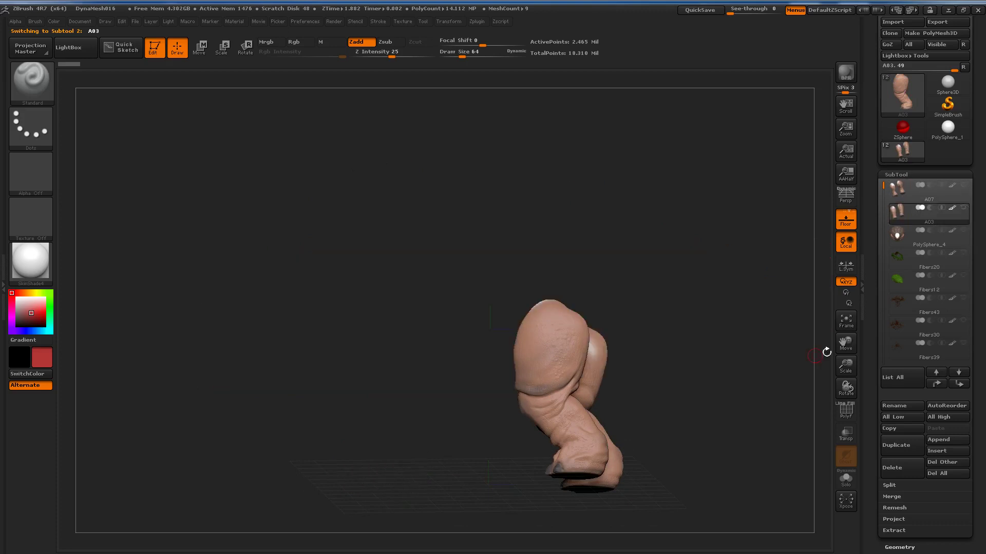
{"action": "right_click_drag", "start_coordinate": [544, 405], "coordinate": [477, 375], "text": "alt"}
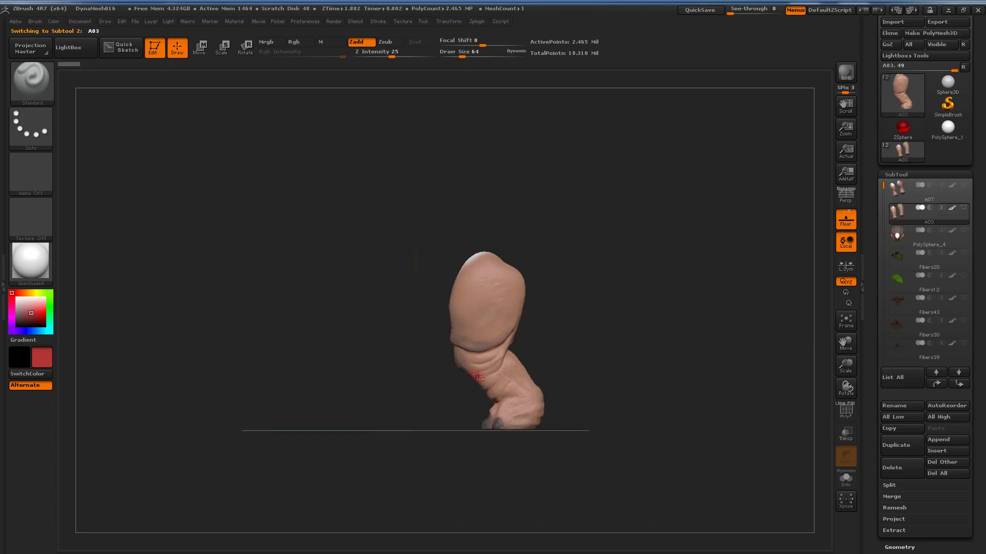
{"action": "scroll", "coordinate": [476, 378], "scroll_direction": "up", "scroll_amount": 1}
{"action": "scroll", "coordinate": [476, 378], "scroll_direction": "up", "scroll_amount": 2}
{"action": "scroll", "coordinate": [476, 379], "scroll_direction": "up", "scroll_amount": 3}
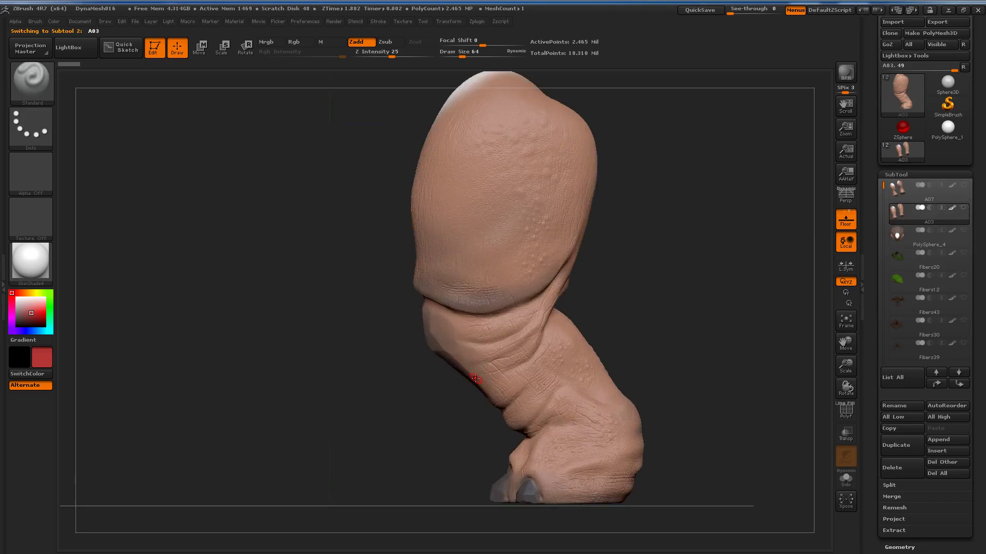
Apply Mask By Cavity from the Masking options to mask the leg's wrinkles
{"action": "left_click", "coordinate": [913, 174]}
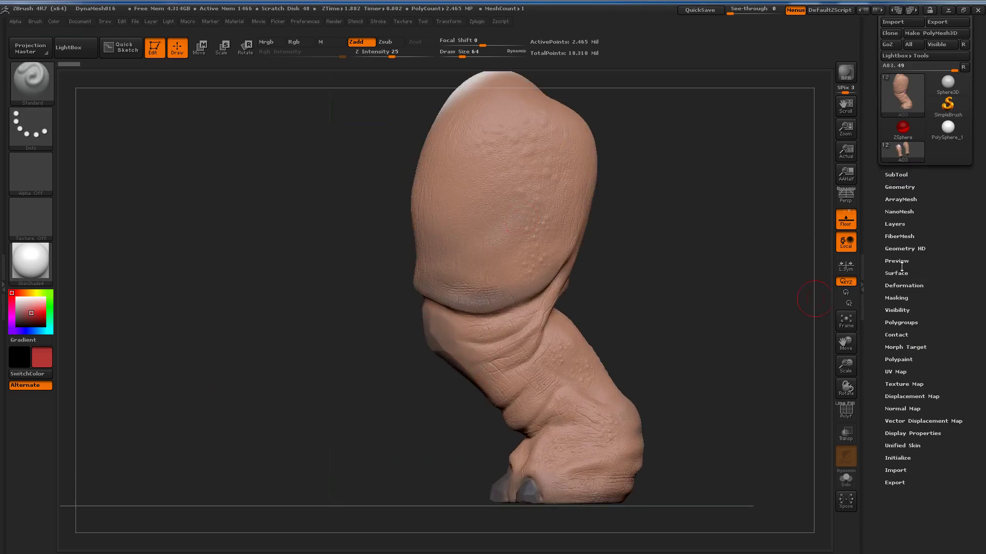
{"action": "left_click", "coordinate": [896, 297]}
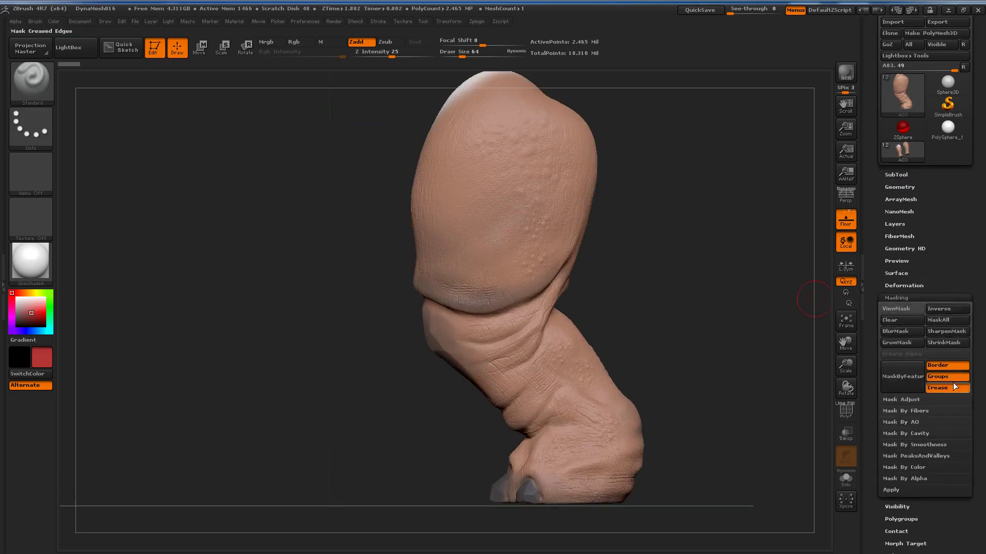
{"action": "left_click", "coordinate": [910, 434]}
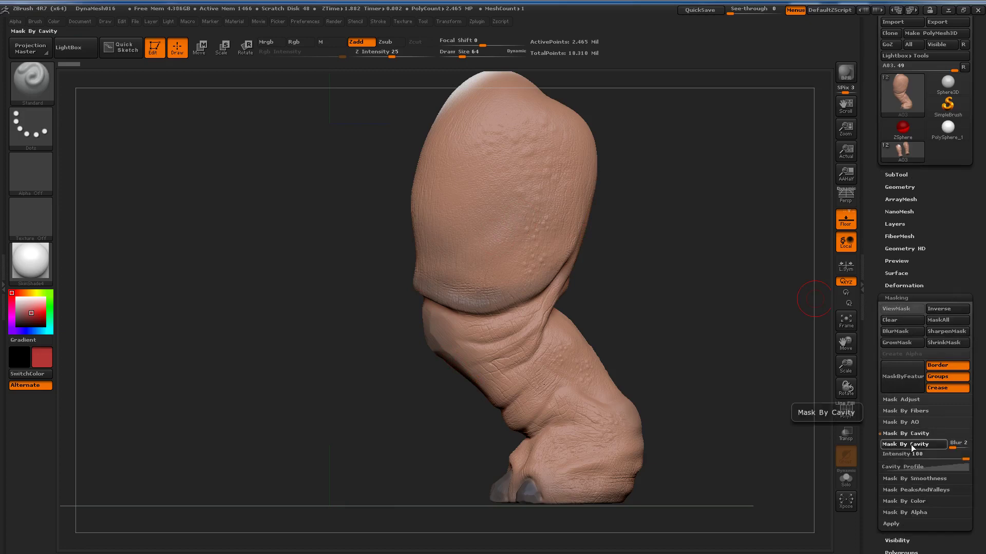
Blur the cavity mask, pick a dark brown paint colour and enable Rgb painting
{"action": "left_click", "coordinate": [494, 280], "text": "ctrl"}
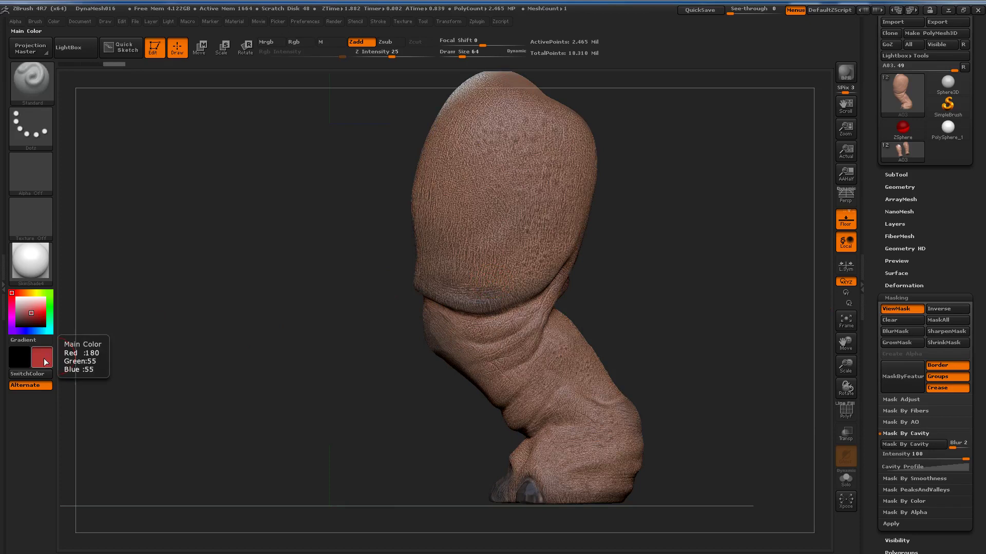
{"action": "mouse_move", "coordinate": [44, 358]}
{"action": "left_mouse_down"}
{"action": "mouse_move", "coordinate": [197, 375]}
{"action": "mouse_move", "coordinate": [502, 263]}
{"action": "left_mouse_up"}
{"action": "mouse_move", "coordinate": [33, 355]}
{"action": "left_mouse_down"}
{"action": "mouse_move", "coordinate": [76, 393]}
{"action": "mouse_move", "coordinate": [522, 290]}
{"action": "left_mouse_up"}
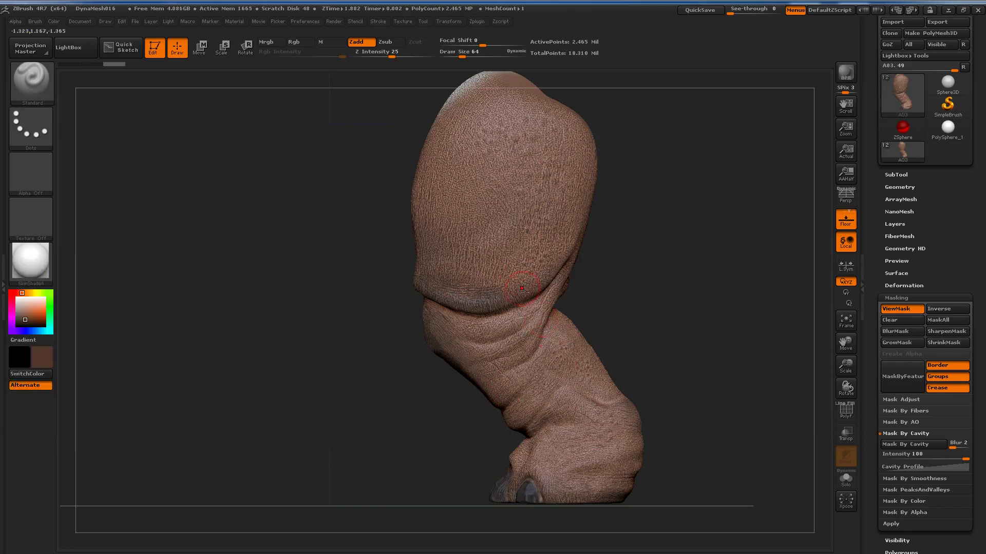
{"action": "mouse_move", "coordinate": [42, 360]}
{"action": "left_mouse_down"}
{"action": "mouse_move", "coordinate": [78, 412]}
{"action": "mouse_move", "coordinate": [252, 335]}
{"action": "left_mouse_up"}
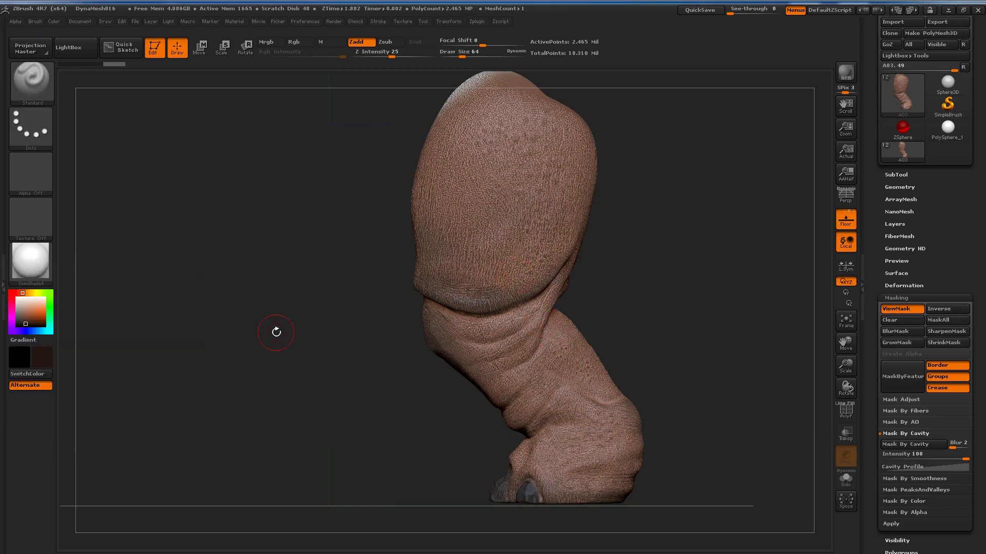
{"action": "left_click", "coordinate": [295, 44]}
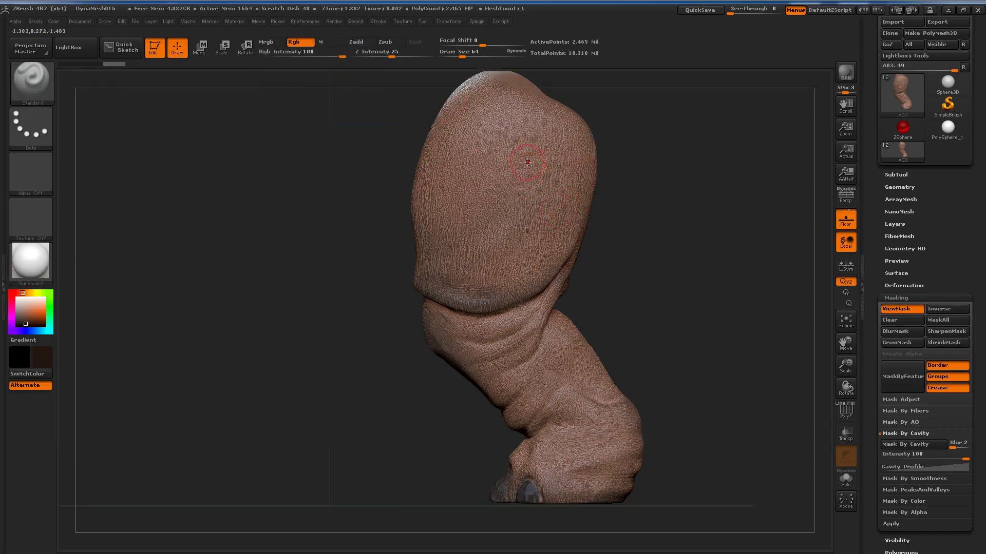
Paint a faint dark-brown patch on the upper leg at Rgb Intensity 9, Draw Size 238
{"action": "left_click_drag", "start_coordinate": [560, 134], "coordinate": [539, 175]}
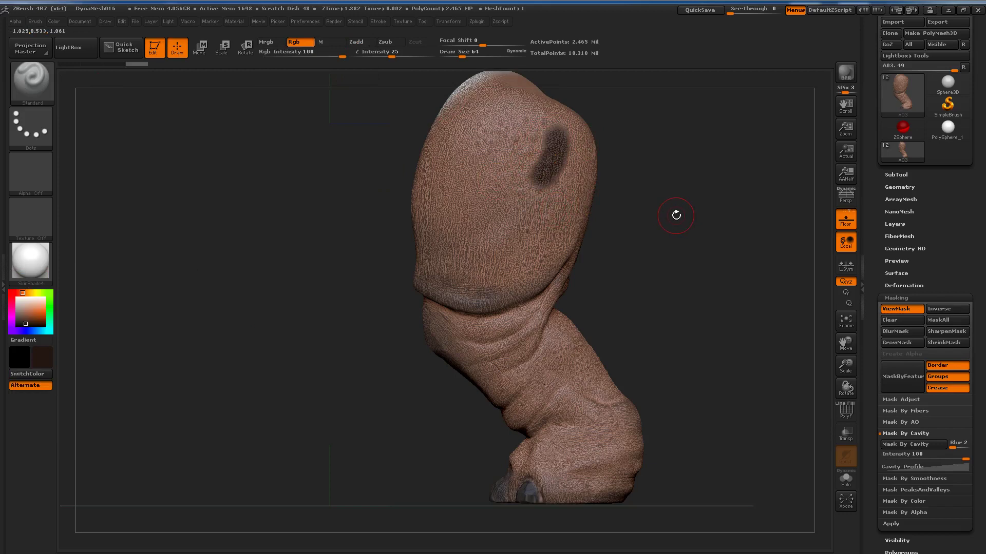
{"action": "key", "text": "ctrl+z"}
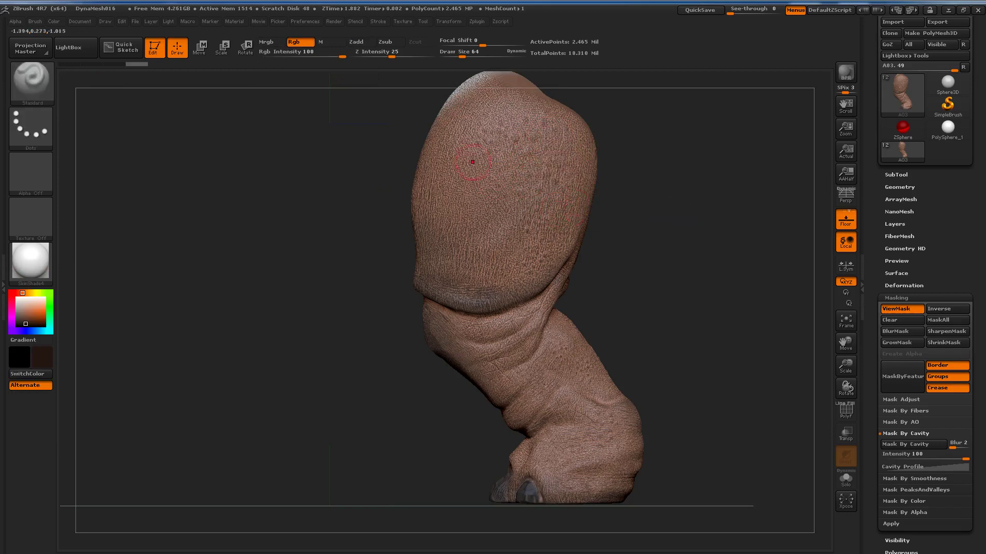
{"action": "left_click_drag", "start_coordinate": [342, 56], "coordinate": [285, 57]}
{"action": "left_click_drag", "start_coordinate": [548, 126], "coordinate": [551, 159]}
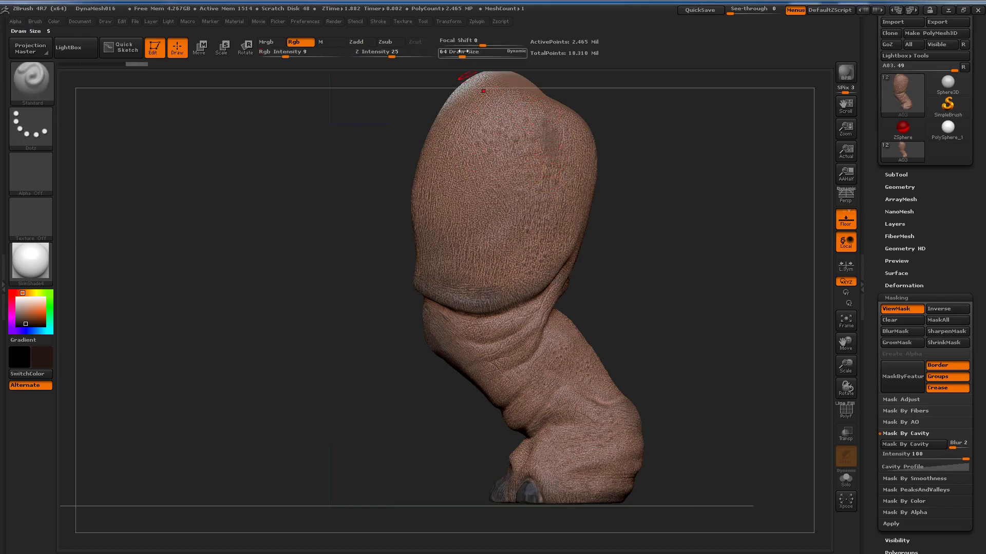
{"action": "left_click_drag", "start_coordinate": [461, 51], "coordinate": [481, 53]}
{"action": "mouse_move", "coordinate": [483, 154]}
{"action": "left_mouse_down"}
{"action": "mouse_move", "coordinate": [552, 153]}
{"action": "mouse_move", "coordinate": [570, 195]}
{"action": "mouse_move", "coordinate": [452, 257]}
{"action": "mouse_move", "coordinate": [431, 165]}
{"action": "mouse_move", "coordinate": [550, 266]}
{"action": "mouse_move", "coordinate": [587, 150]}
{"action": "mouse_move", "coordinate": [452, 103]}
{"action": "left_mouse_up"}
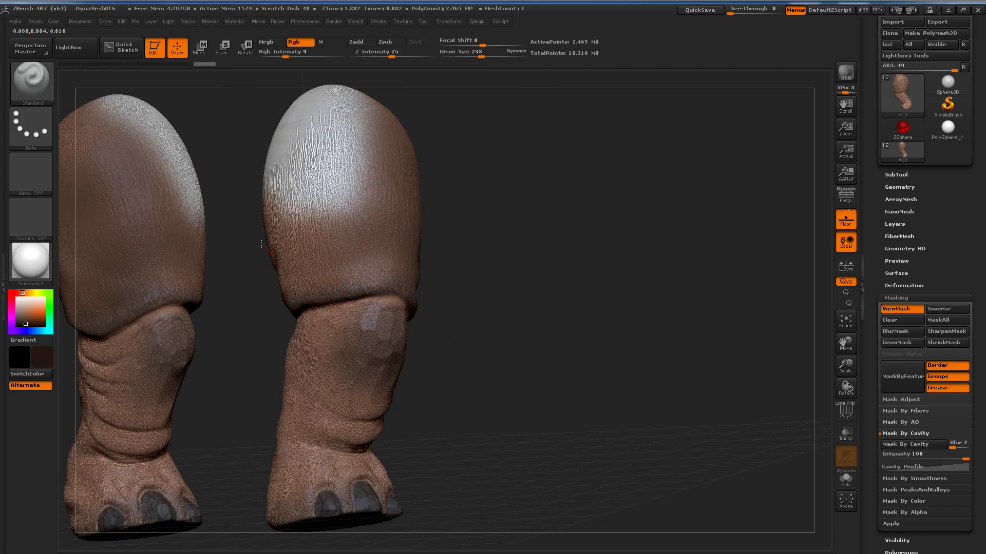
Even out the tops of both legs and darken the lower legs and knee creases
{"action": "mouse_move", "coordinate": [388, 252]}
{"action": "left_mouse_down"}
{"action": "mouse_move", "coordinate": [339, 170]}
{"action": "mouse_move", "coordinate": [362, 133]}
{"action": "mouse_move", "coordinate": [251, 233]}
{"action": "left_mouse_up"}
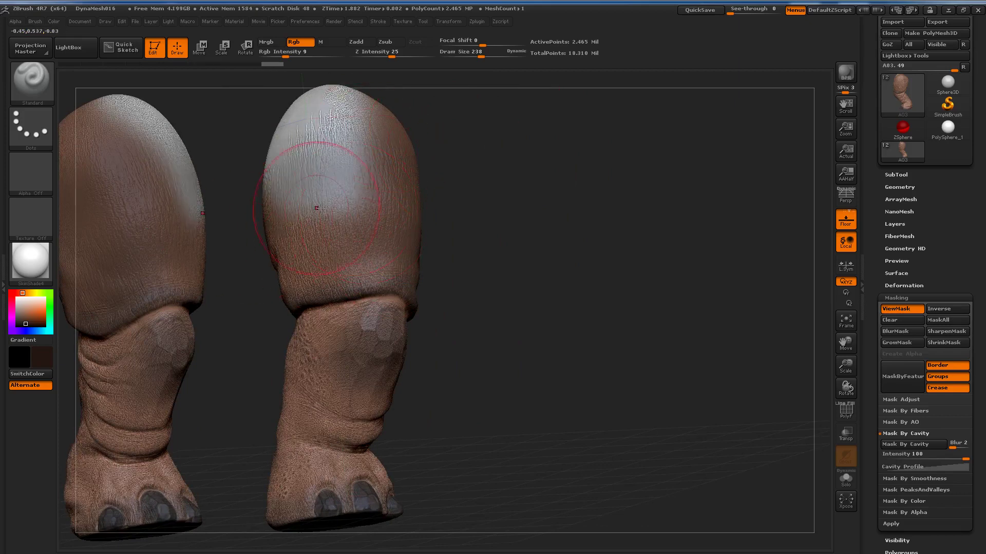
{"action": "left_click_drag", "start_coordinate": [329, 169], "coordinate": [391, 102]}
{"action": "left_click_drag", "start_coordinate": [382, 331], "coordinate": [395, 363]}
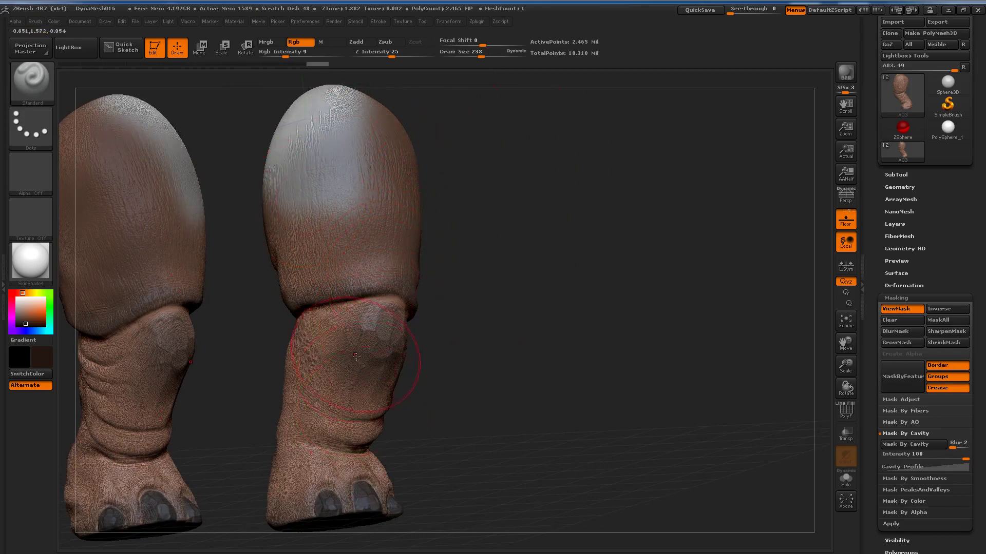
{"action": "left_click_drag", "start_coordinate": [308, 334], "coordinate": [292, 411]}
{"action": "mouse_move", "coordinate": [334, 308]}
{"action": "left_mouse_down"}
{"action": "mouse_move", "coordinate": [413, 299]}
{"action": "mouse_move", "coordinate": [318, 328]}
{"action": "left_mouse_up"}
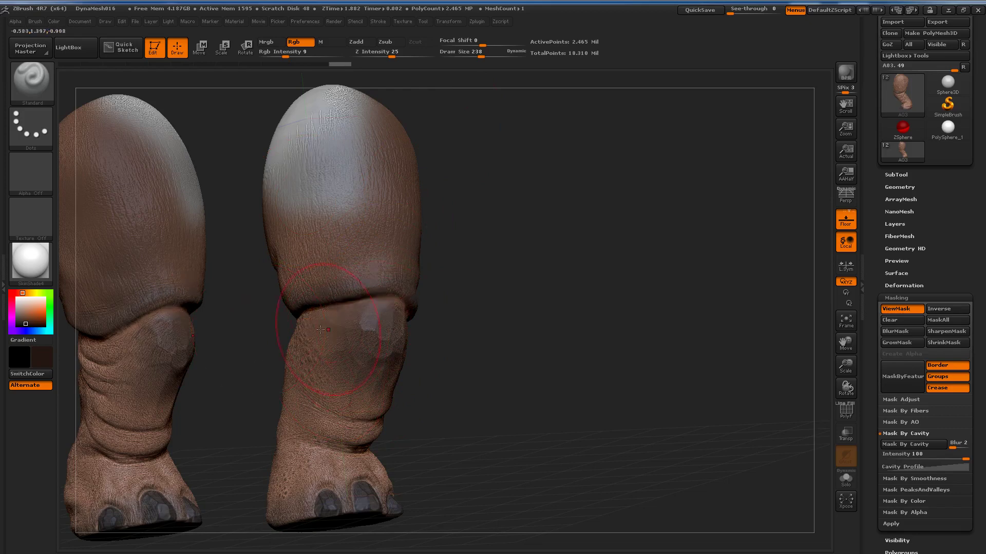
{"action": "left_click_drag", "start_coordinate": [441, 308], "coordinate": [559, 378]}
{"action": "left_click_drag", "start_coordinate": [390, 355], "coordinate": [513, 379]}
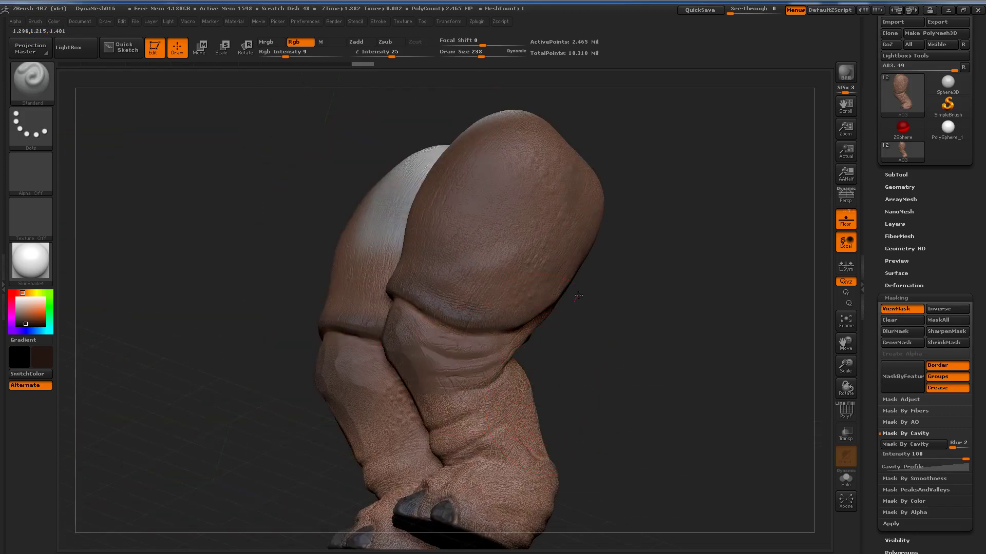
{"action": "left_click_drag", "start_coordinate": [616, 333], "coordinate": [561, 363]}
Work more dark brown into the knee creases and lower shins, rotating to each side
{"action": "left_click_drag", "start_coordinate": [494, 414], "coordinate": [457, 493]}
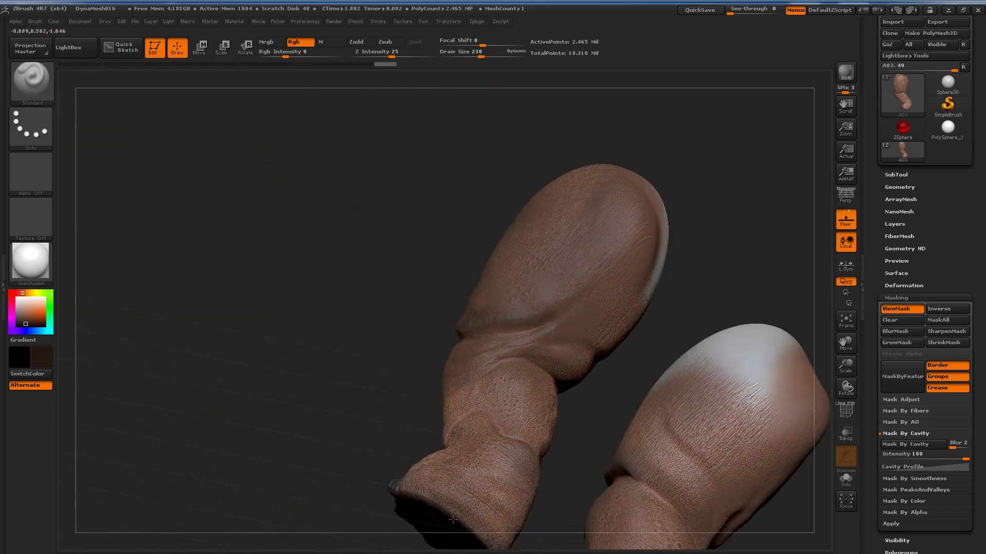
{"action": "mouse_move", "coordinate": [509, 513]}
{"action": "left_mouse_down"}
{"action": "mouse_move", "coordinate": [542, 408]}
{"action": "mouse_move", "coordinate": [462, 370]}
{"action": "left_mouse_up"}
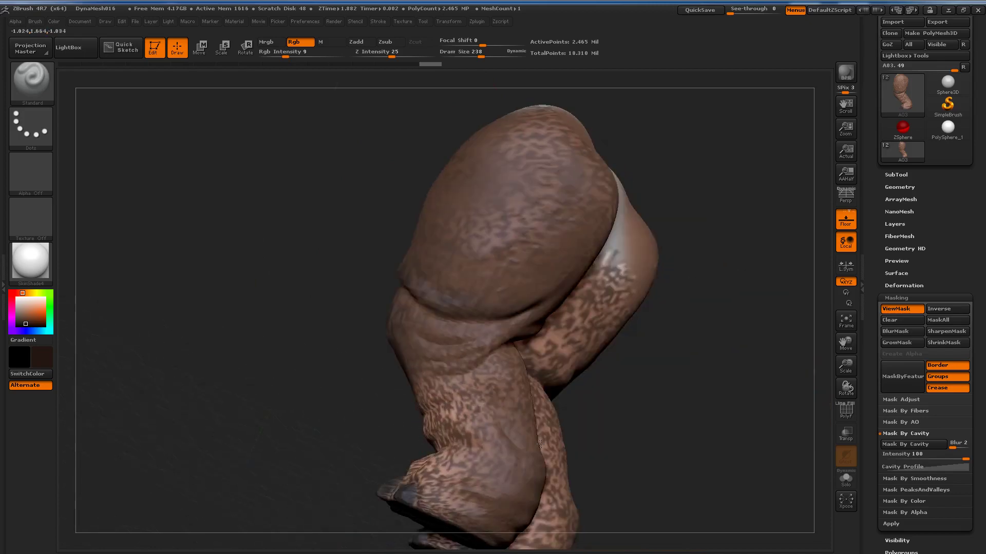
{"action": "left_click_drag", "start_coordinate": [477, 411], "coordinate": [446, 452]}
{"action": "mouse_move", "coordinate": [437, 493]}
{"action": "left_mouse_down"}
{"action": "mouse_move", "coordinate": [445, 447]}
{"action": "mouse_move", "coordinate": [483, 374]}
{"action": "mouse_move", "coordinate": [231, 406]}
{"action": "left_mouse_up"}
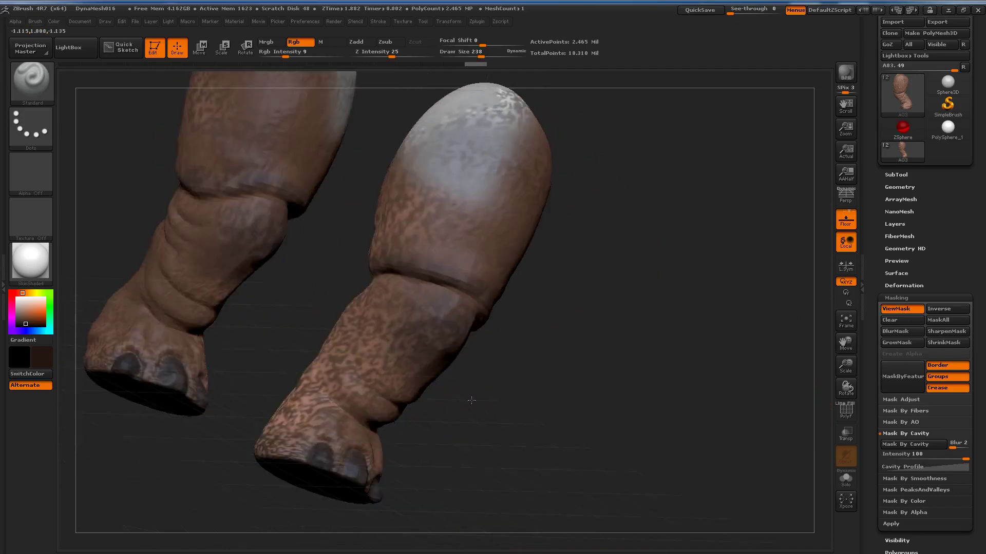
{"action": "mouse_move", "coordinate": [390, 318]}
{"action": "left_mouse_down"}
{"action": "mouse_move", "coordinate": [281, 411]}
{"action": "mouse_move", "coordinate": [341, 270]}
{"action": "left_mouse_up"}
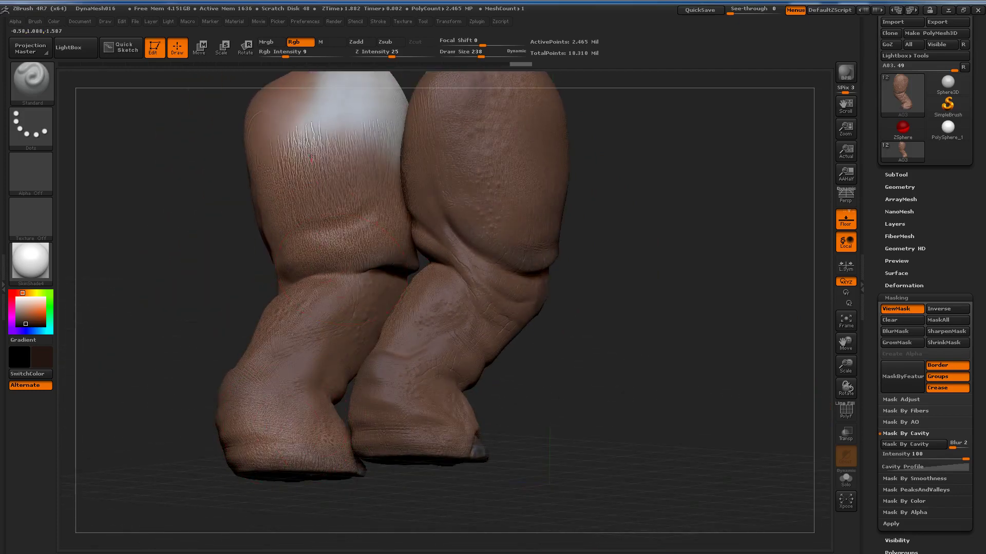
{"action": "left_click_drag", "start_coordinate": [243, 308], "coordinate": [287, 222]}
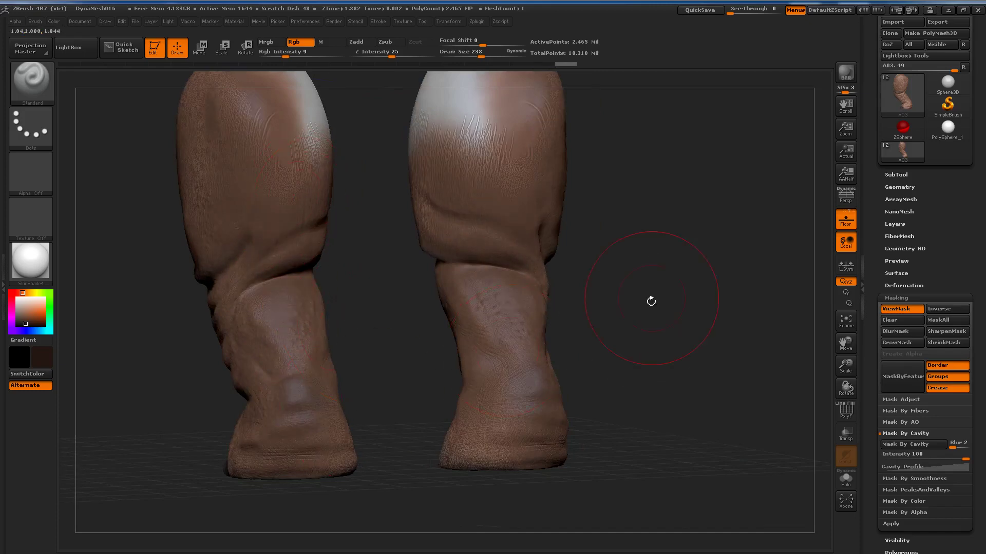
{"action": "mouse_move", "coordinate": [568, 385]}
{"action": "left_mouse_down"}
{"action": "mouse_move", "coordinate": [555, 339]}
{"action": "mouse_move", "coordinate": [614, 374]}
{"action": "mouse_move", "coordinate": [657, 384]}
{"action": "left_mouse_up"}
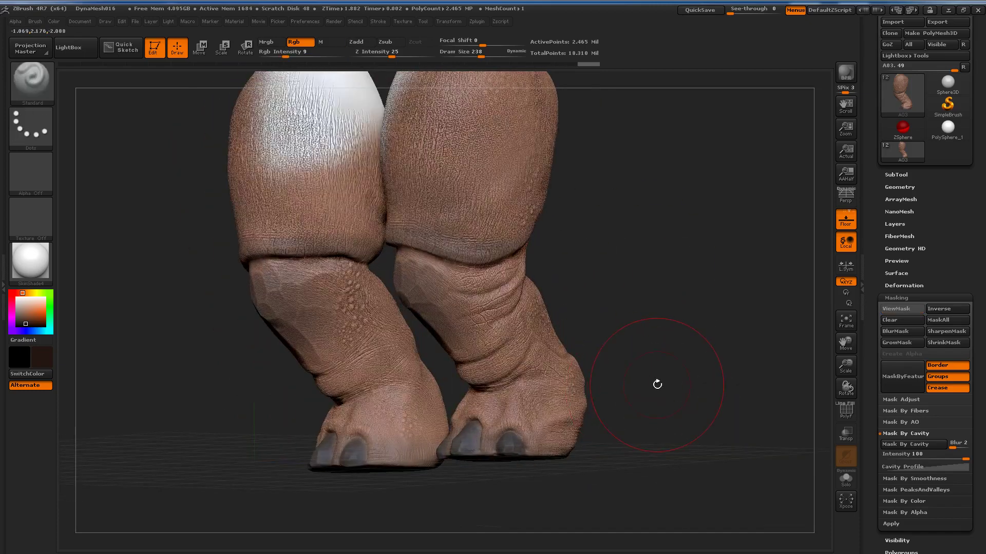
{"action": "left_click", "coordinate": [957, 444]}
Raise Cavity Blur to 66 for a softer cavity mask and frame both legs
{"action": "type", "text": "66"}
{"action": "key", "text": "Return"}
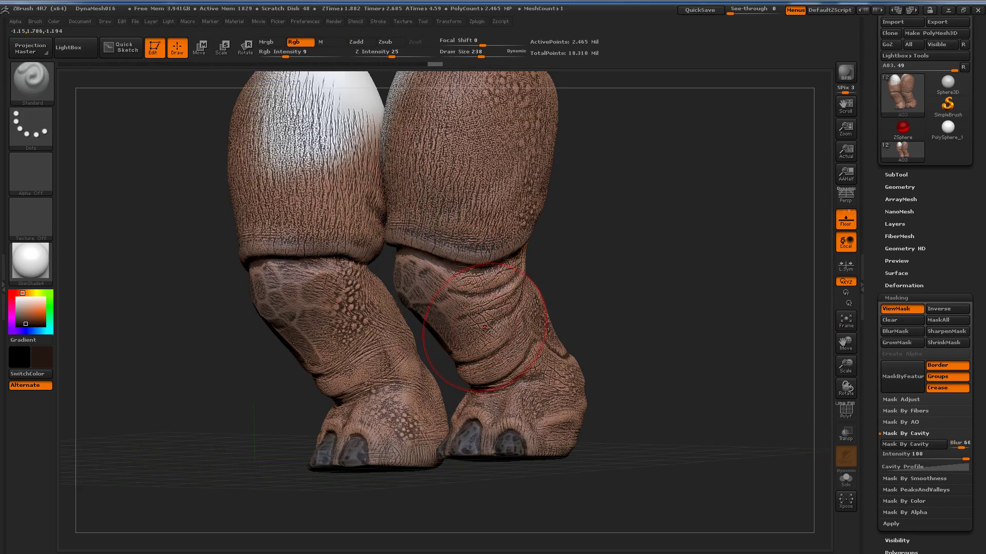
{"action": "left_click_drag", "start_coordinate": [485, 327], "coordinate": [333, 274]}
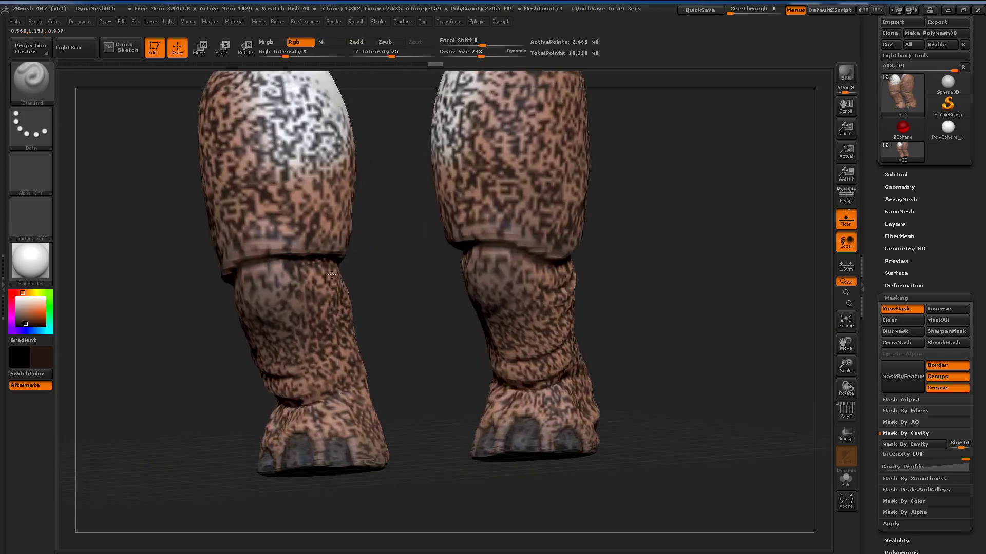
{"action": "left_click_drag", "start_coordinate": [580, 226], "coordinate": [545, 231]}
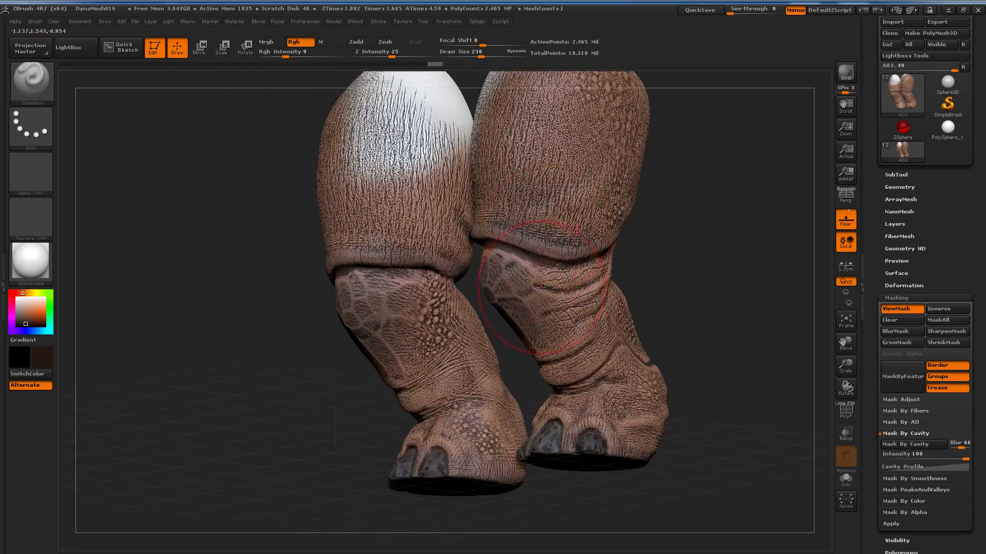
{"action": "left_click_drag", "start_coordinate": [541, 289], "coordinate": [398, 261]}
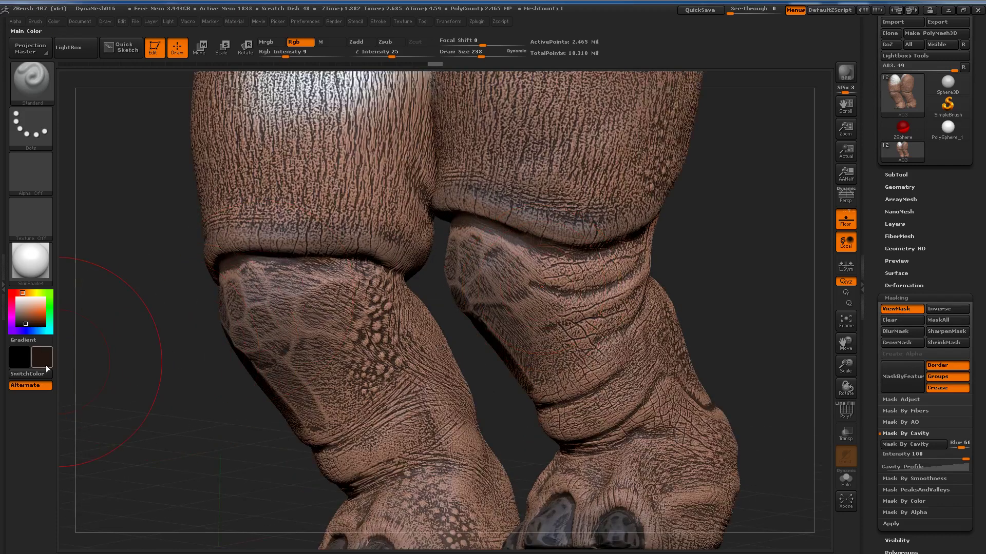
Pick a light pink skin colour at Draw Size 140 and paint the knee and thigh cuff
{"action": "left_click", "coordinate": [42, 366]}
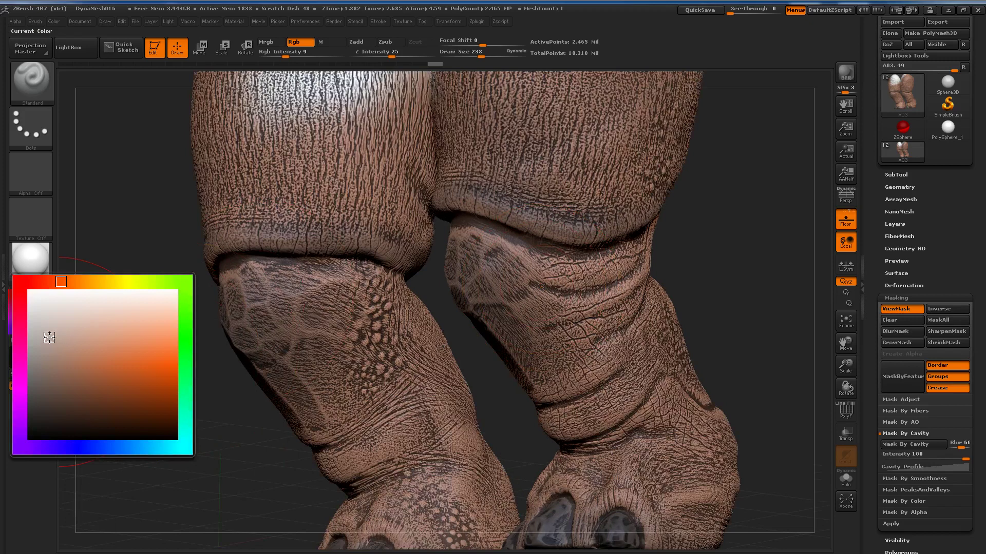
{"action": "left_click", "coordinate": [61, 328]}
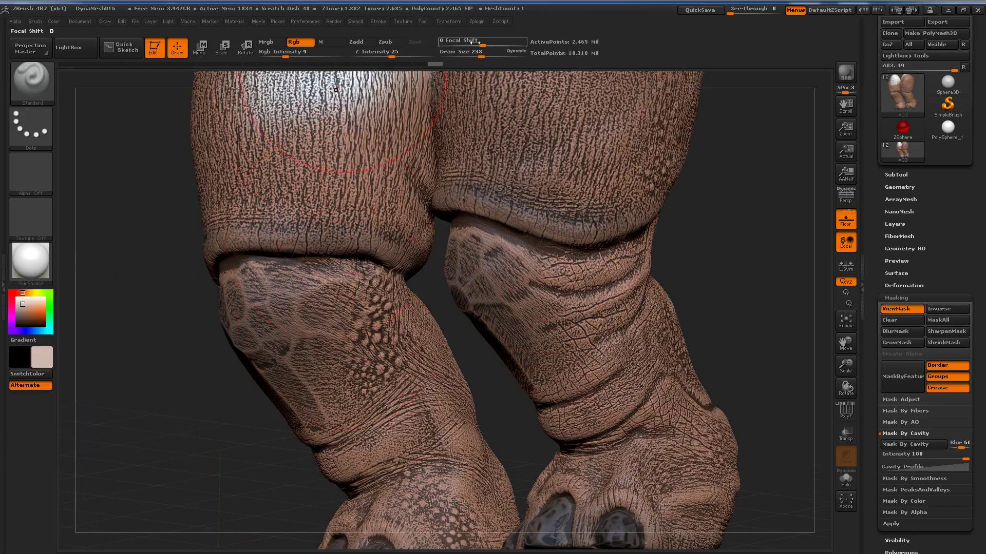
{"action": "type", "text": "140"}
{"action": "key", "text": "Return"}
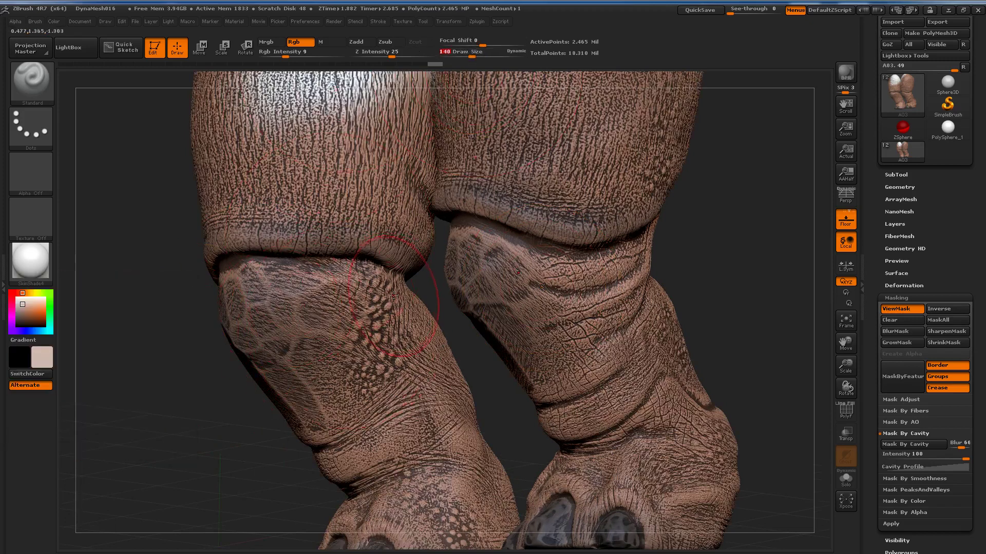
{"action": "left_click_drag", "start_coordinate": [393, 296], "coordinate": [394, 307]}
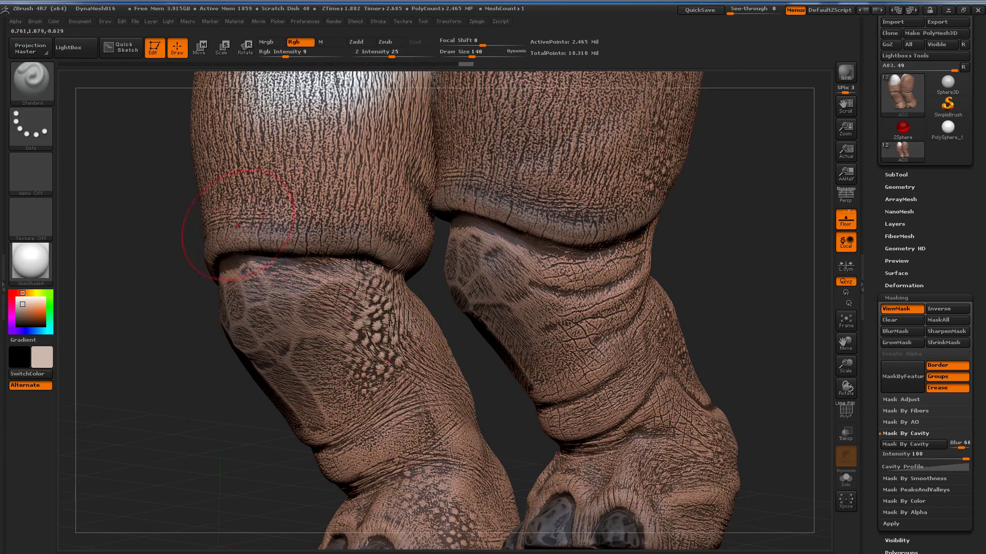
{"action": "left_click_drag", "start_coordinate": [237, 224], "coordinate": [319, 238]}
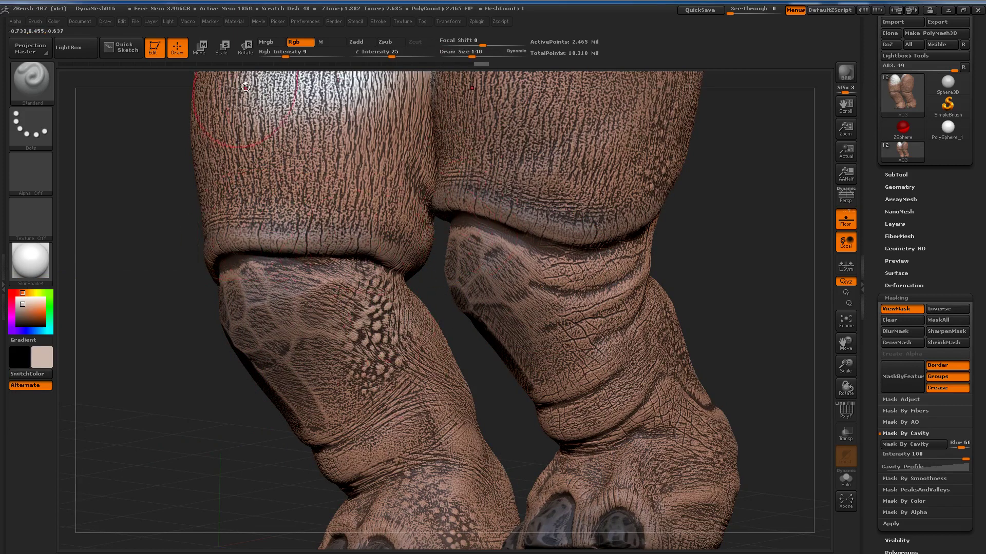
Spray pink skin tone over the left thigh and right knee using the Color Spray stroke
{"action": "left_click", "coordinate": [31, 128]}
{"action": "left_click", "coordinate": [242, 143]}
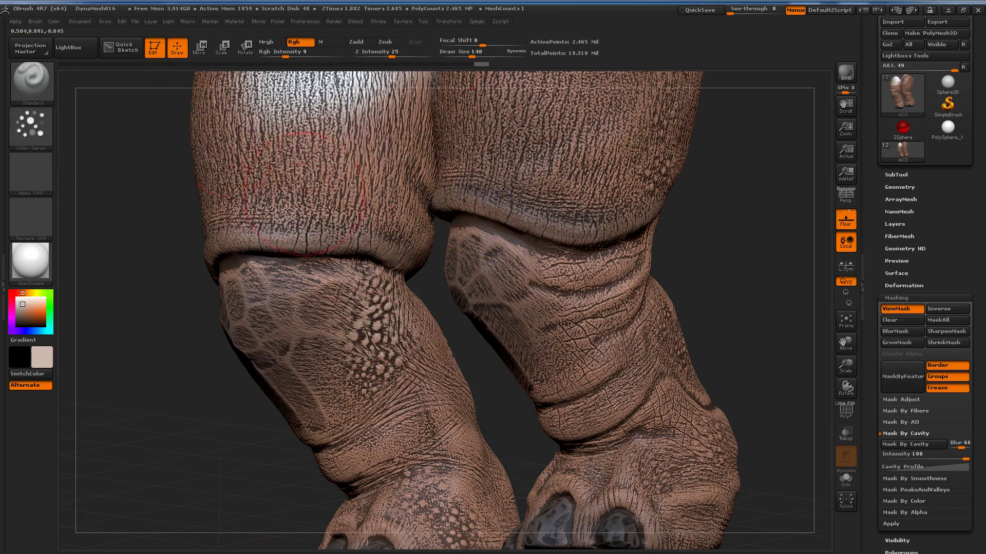
{"action": "left_click_drag", "start_coordinate": [248, 218], "coordinate": [390, 247]}
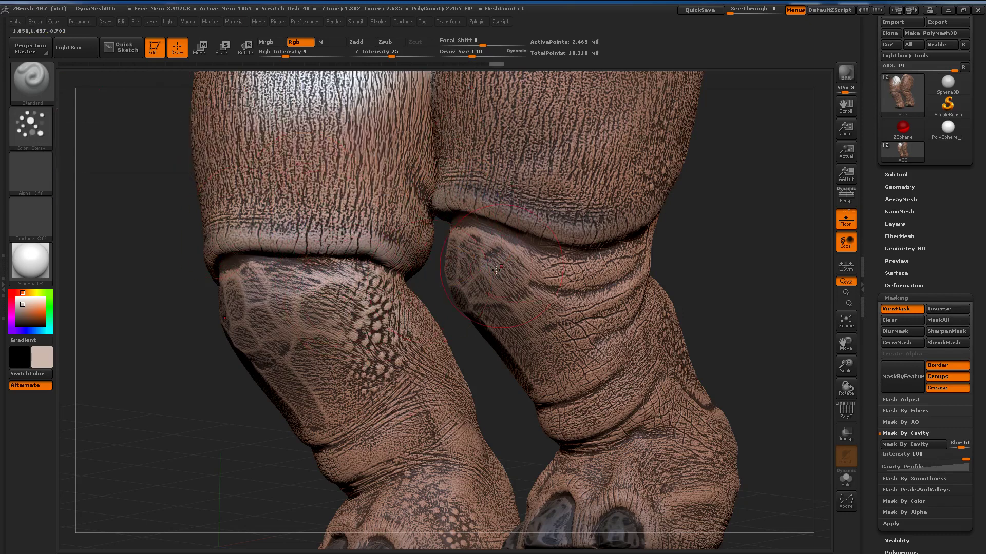
{"action": "left_click_drag", "start_coordinate": [462, 216], "coordinate": [641, 232]}
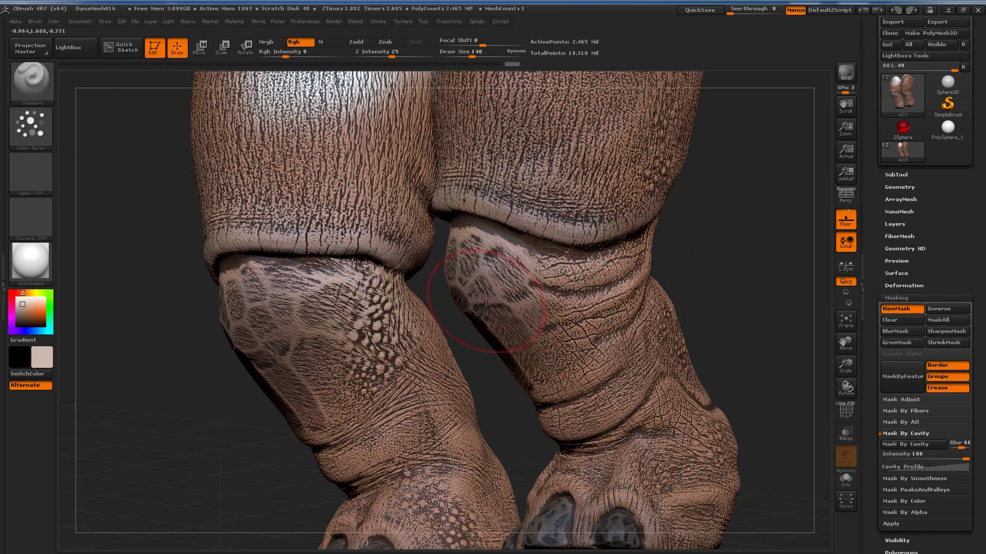
{"action": "left_click_drag", "start_coordinate": [231, 381], "coordinate": [395, 380]}
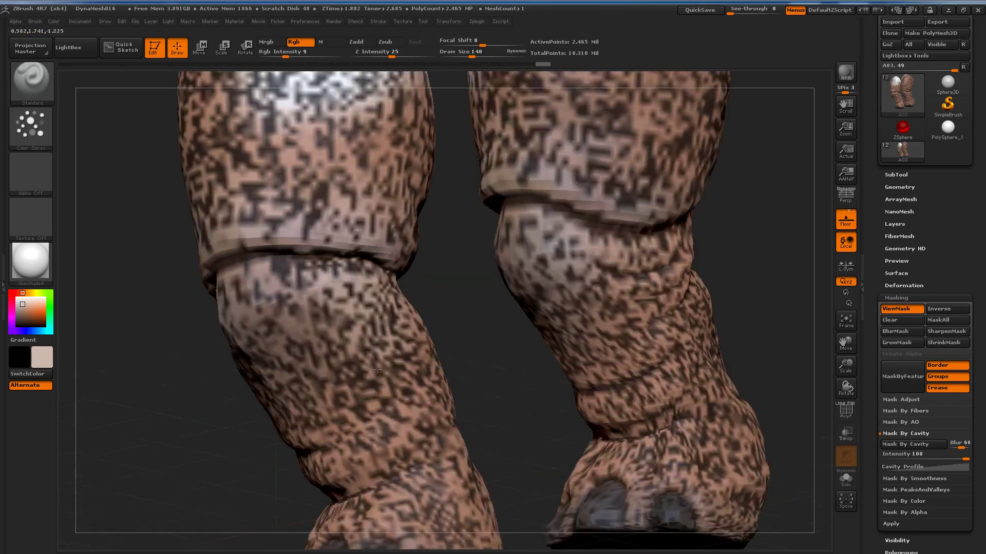
{"action": "left_click_drag", "start_coordinate": [338, 370], "coordinate": [343, 360]}
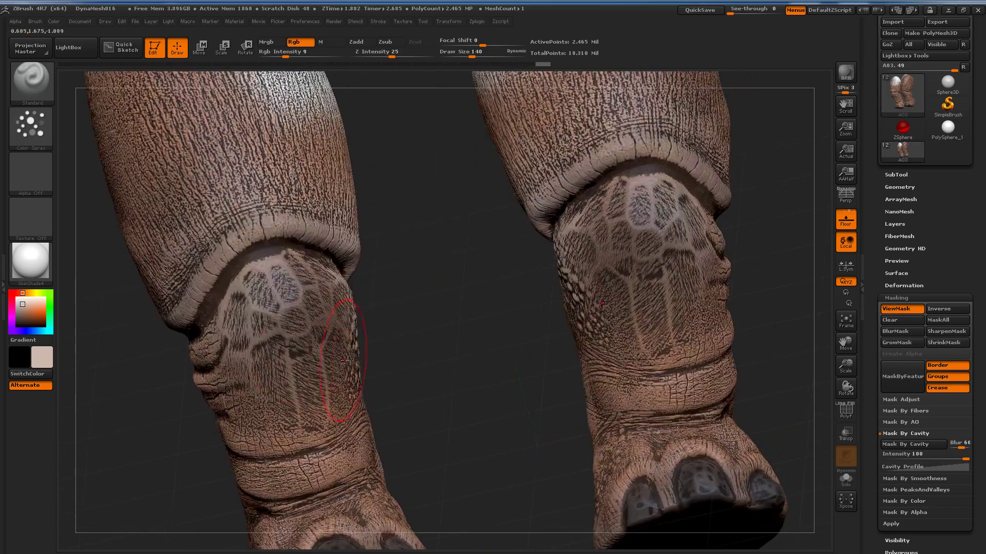
{"action": "mouse_move", "coordinate": [703, 381]}
{"action": "left_mouse_down"}
{"action": "mouse_move", "coordinate": [550, 353]}
{"action": "mouse_move", "coordinate": [493, 319]}
{"action": "left_mouse_up"}
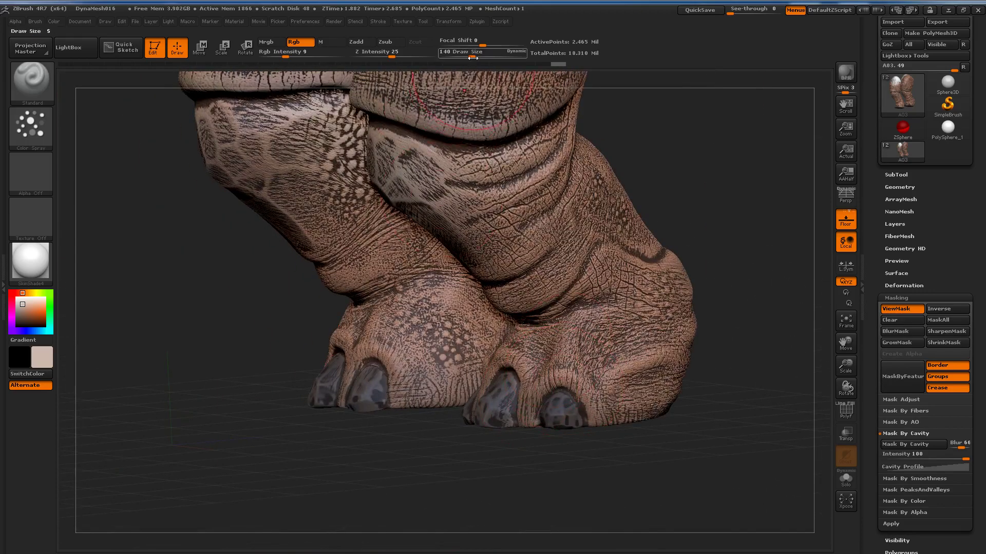
Set Draw Size 72, choose a dark purple and lower Rgb Intensity to 3
{"action": "left_click_drag", "start_coordinate": [472, 57], "coordinate": [463, 57]}
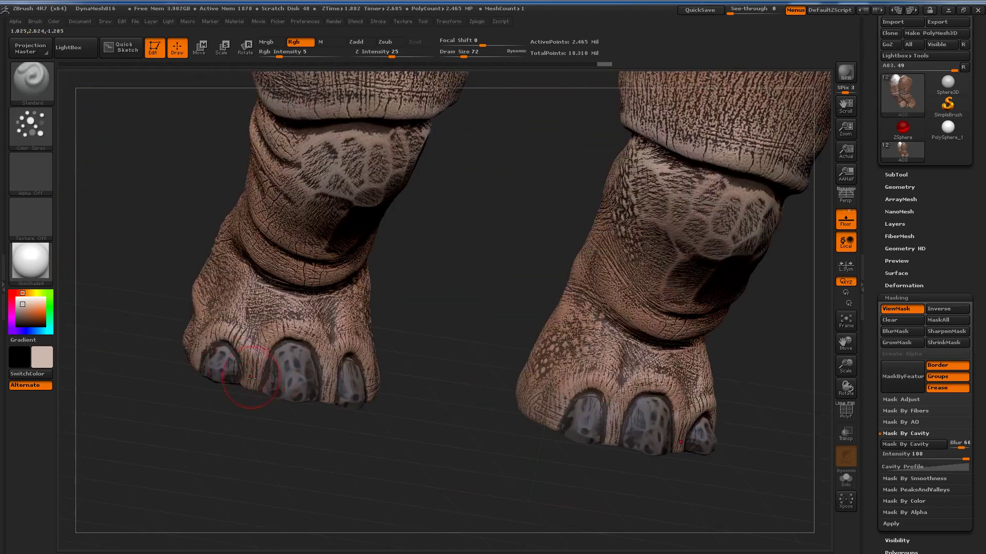
{"action": "mouse_move", "coordinate": [603, 470]}
{"action": "left_mouse_down"}
{"action": "mouse_move", "coordinate": [665, 279]}
{"action": "mouse_move", "coordinate": [711, 200]}
{"action": "left_mouse_up"}
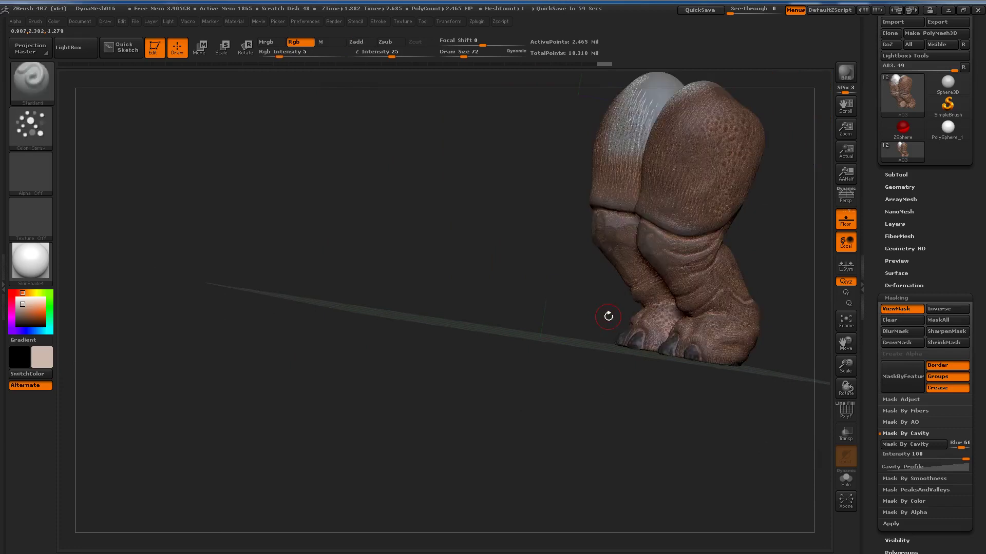
{"action": "left_click_drag", "start_coordinate": [591, 296], "coordinate": [62, 385]}
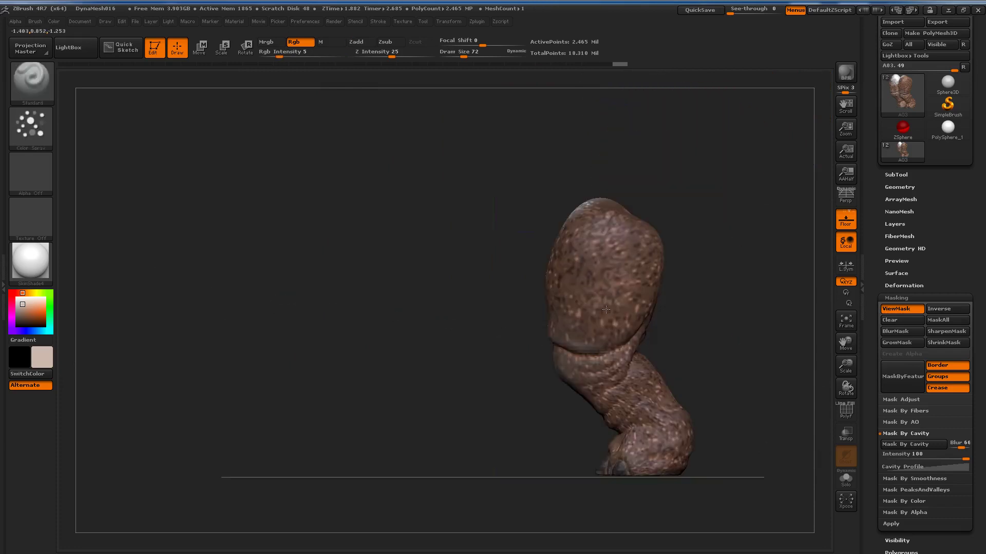
{"action": "left_click", "coordinate": [30, 308]}
{"action": "left_click", "coordinate": [44, 438]}
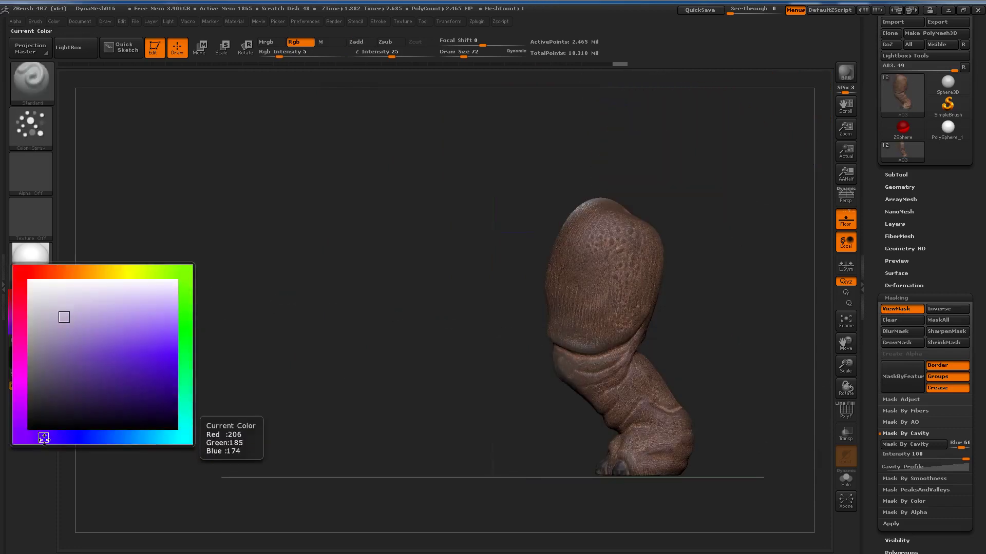
{"action": "left_click", "coordinate": [64, 343]}
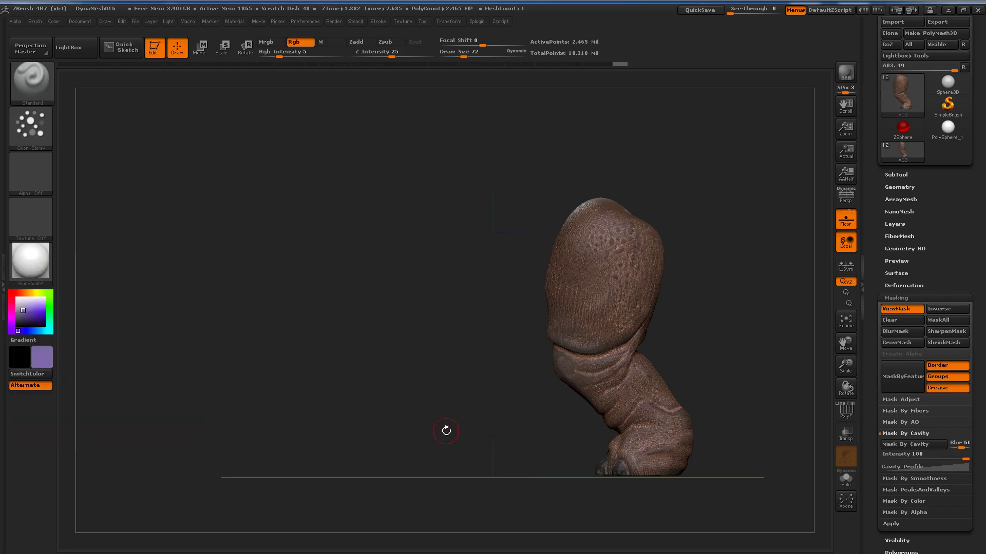
{"action": "left_click", "coordinate": [31, 314]}
{"action": "left_click", "coordinate": [70, 405]}
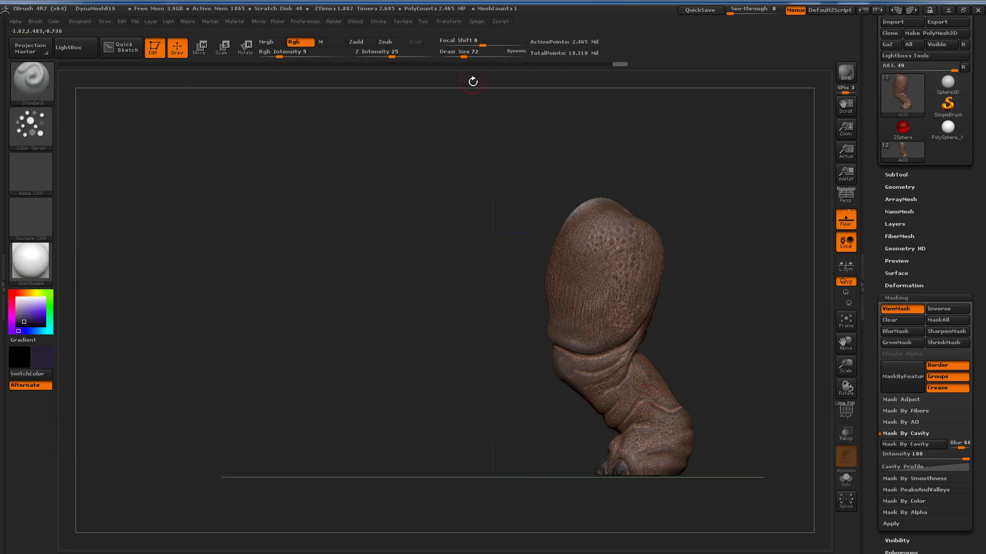
{"action": "left_click_drag", "start_coordinate": [279, 55], "coordinate": [276, 54]}
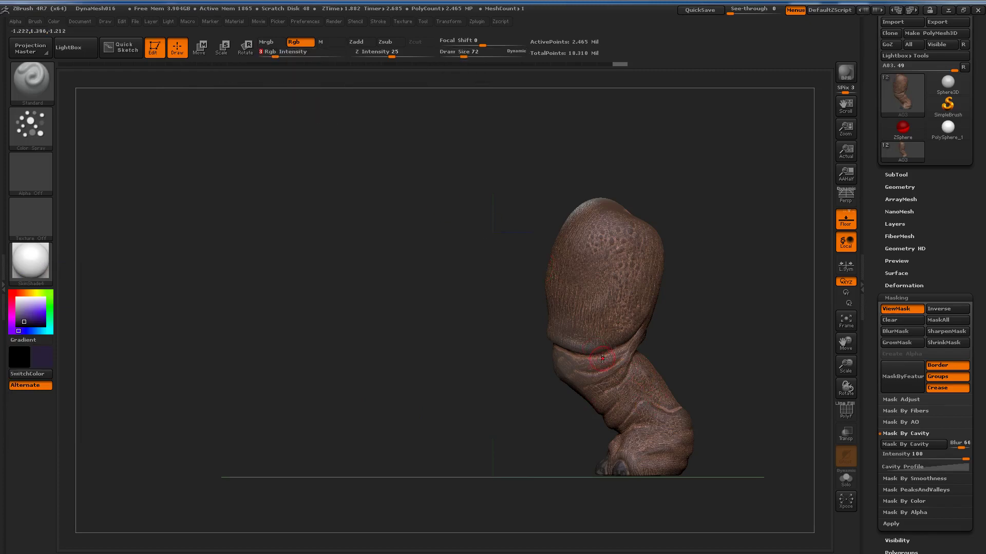
{"action": "scroll", "coordinate": [602, 358], "scroll_direction": "up", "scroll_amount": 2}
{"action": "scroll", "coordinate": [598, 356], "scroll_direction": "up", "scroll_amount": 3}
{"action": "scroll", "coordinate": [593, 353], "scroll_direction": "up", "scroll_amount": 3}
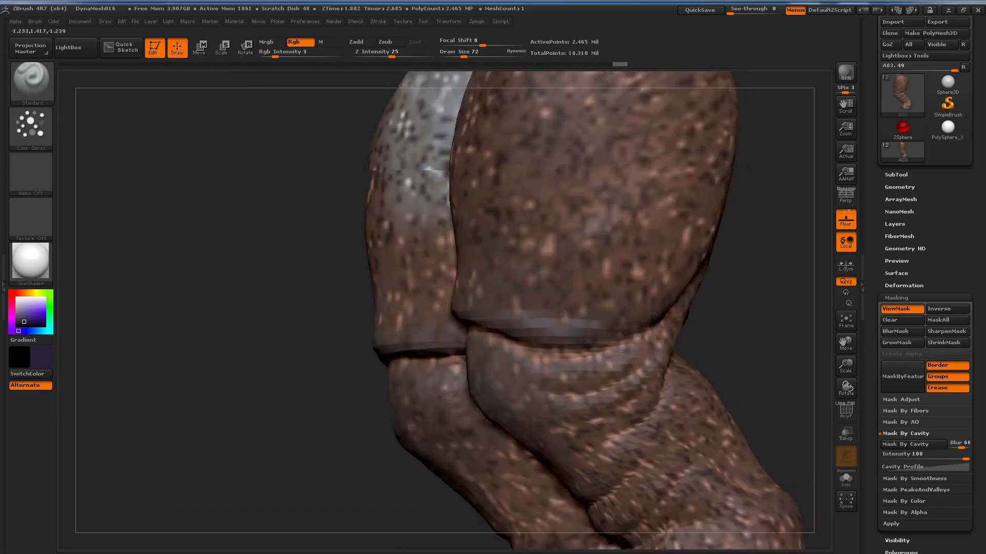
{"action": "scroll", "coordinate": [585, 348], "scroll_direction": "up", "scroll_amount": 2}
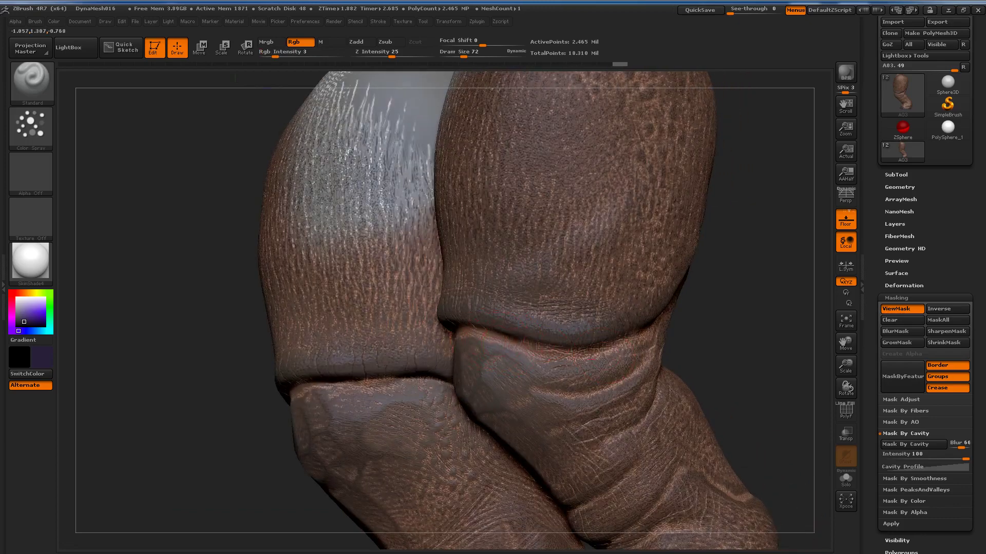
Paint faint purple into the thigh and knee creases, undoing the last stroke
{"action": "left_click_drag", "start_coordinate": [632, 341], "coordinate": [645, 340]}
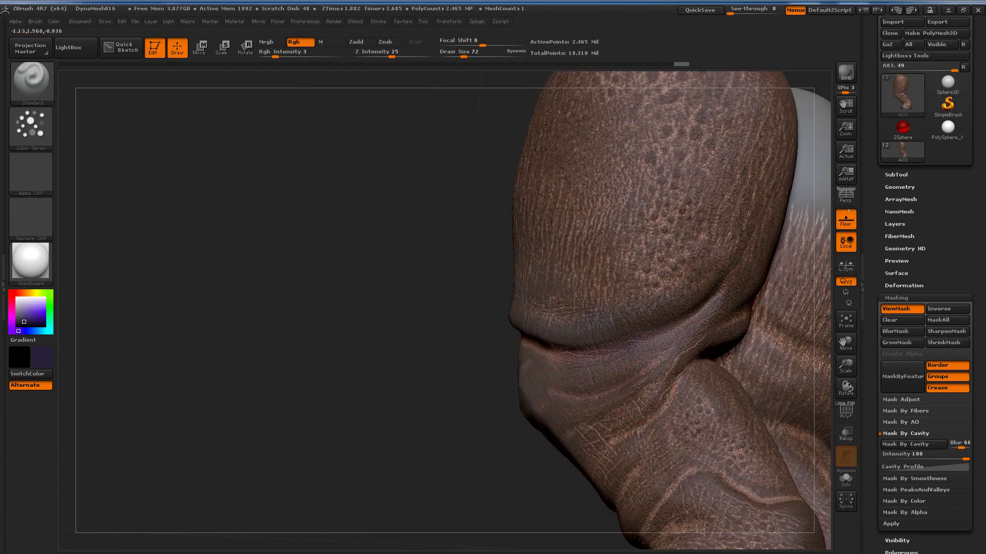
{"action": "left_click_drag", "start_coordinate": [576, 456], "coordinate": [622, 434]}
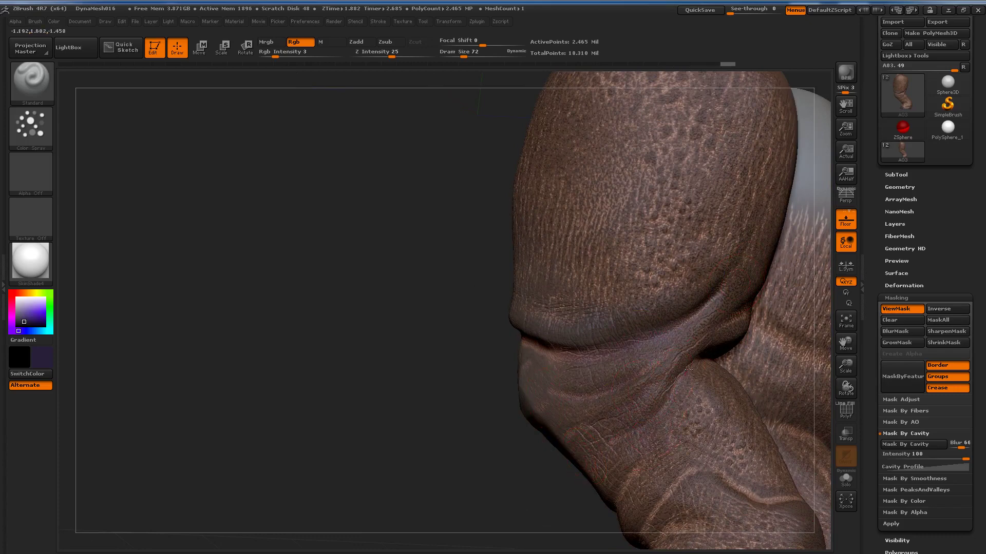
{"action": "left_click_drag", "start_coordinate": [689, 369], "coordinate": [554, 383]}
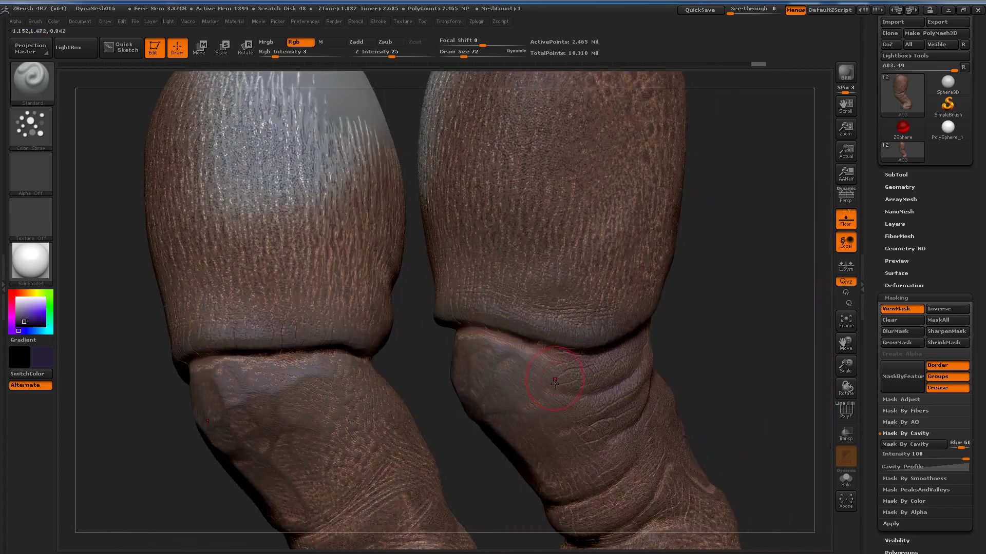
{"action": "left_click_drag", "start_coordinate": [497, 340], "coordinate": [414, 341]}
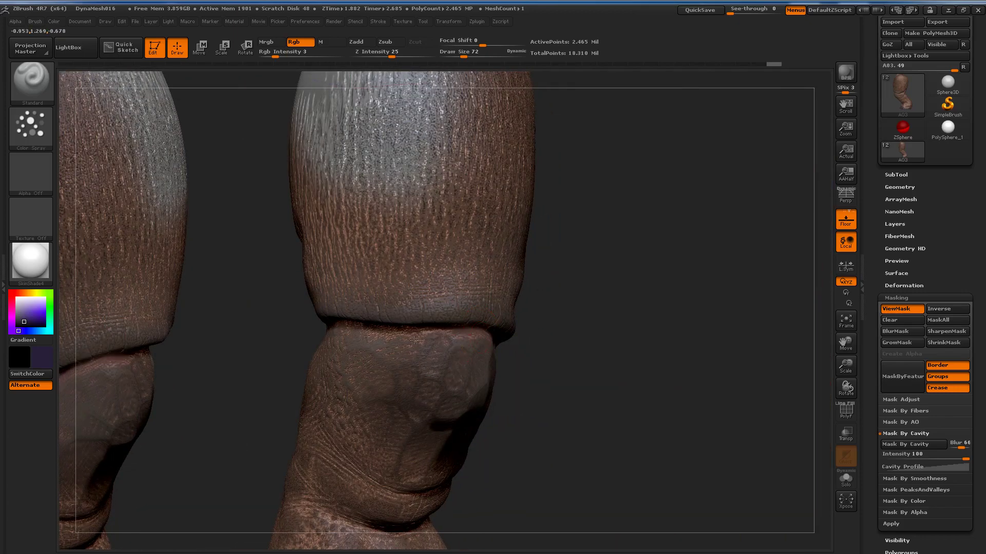
{"action": "left_click_drag", "start_coordinate": [335, 328], "coordinate": [403, 353]}
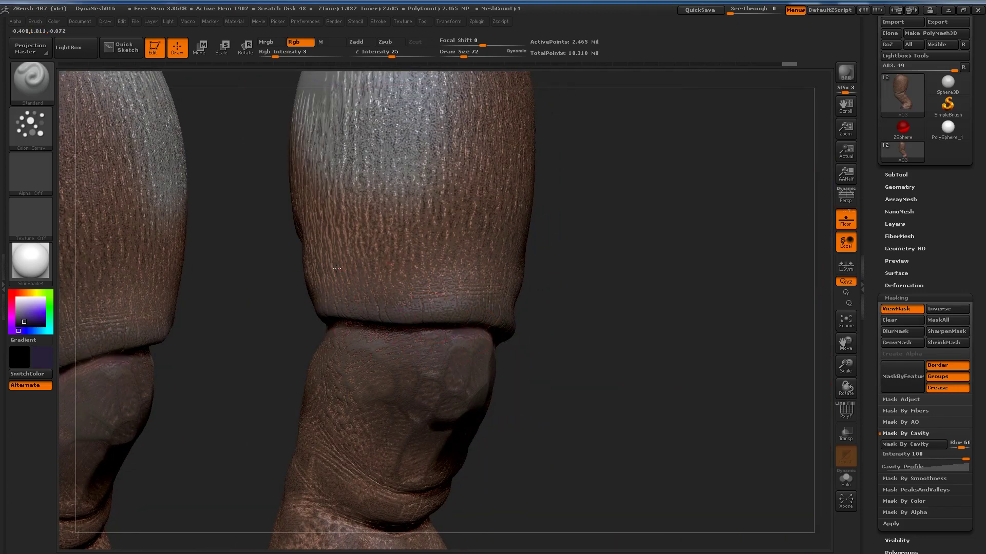
{"action": "left_click_drag", "start_coordinate": [336, 268], "coordinate": [402, 215]}
{"action": "key", "text": "ctrl+z"}
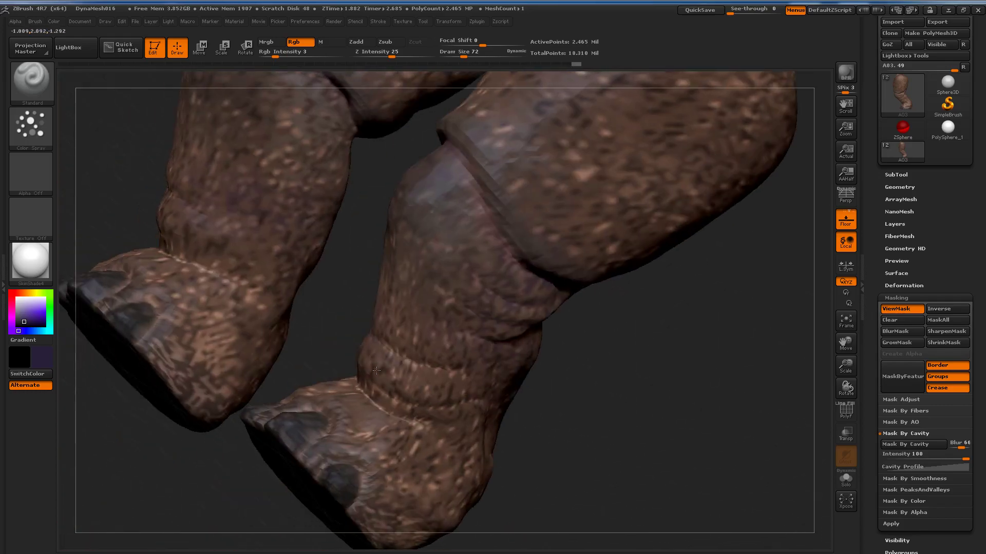
Tint near the ankle, darken the speckled foot top, and review the painted legs
{"action": "left_click_drag", "start_coordinate": [393, 360], "coordinate": [377, 344]}
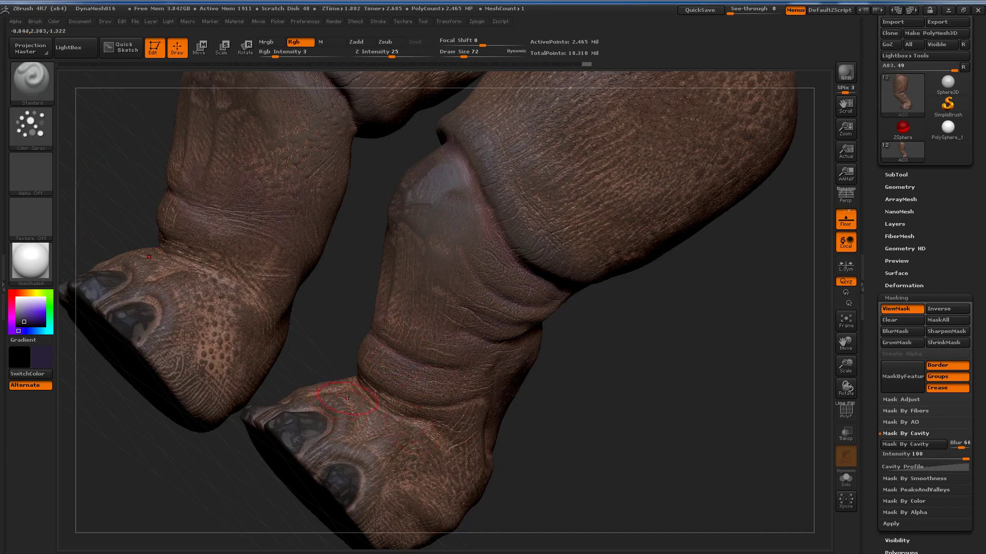
{"action": "left_click_drag", "start_coordinate": [356, 397], "coordinate": [372, 443]}
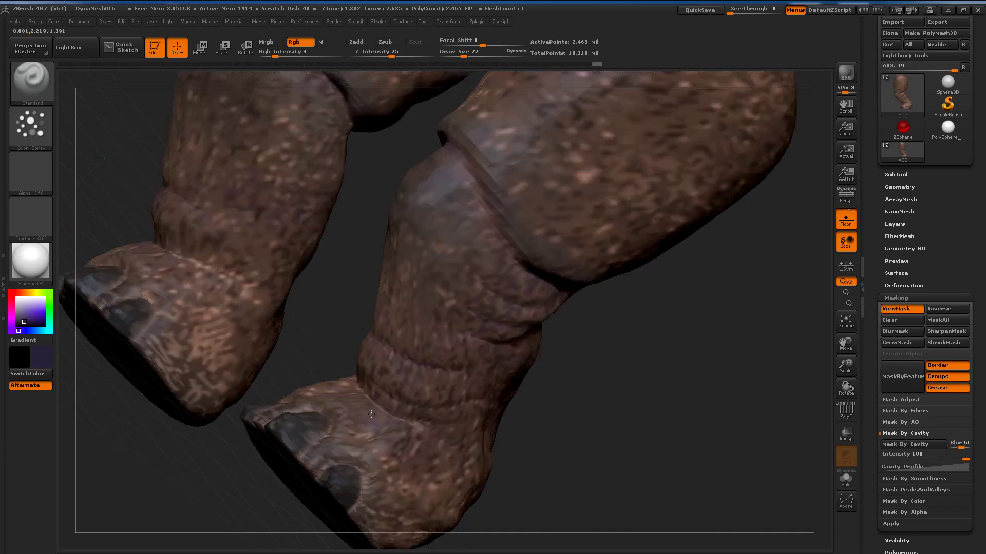
{"action": "mouse_move", "coordinate": [319, 361]}
{"action": "left_mouse_down"}
{"action": "mouse_move", "coordinate": [246, 377]}
{"action": "mouse_move", "coordinate": [308, 317]}
{"action": "mouse_move", "coordinate": [318, 399]}
{"action": "mouse_move", "coordinate": [236, 296]}
{"action": "left_mouse_up"}
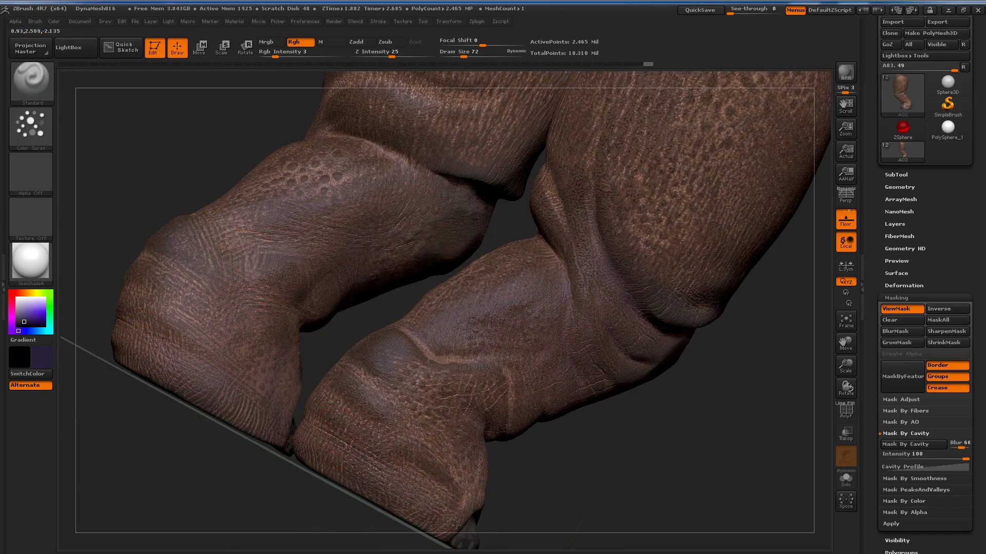
{"action": "mouse_move", "coordinate": [231, 264]}
{"action": "left_mouse_down"}
{"action": "mouse_move", "coordinate": [320, 118]}
{"action": "mouse_move", "coordinate": [333, 375]}
{"action": "mouse_move", "coordinate": [239, 400]}
{"action": "left_mouse_up"}
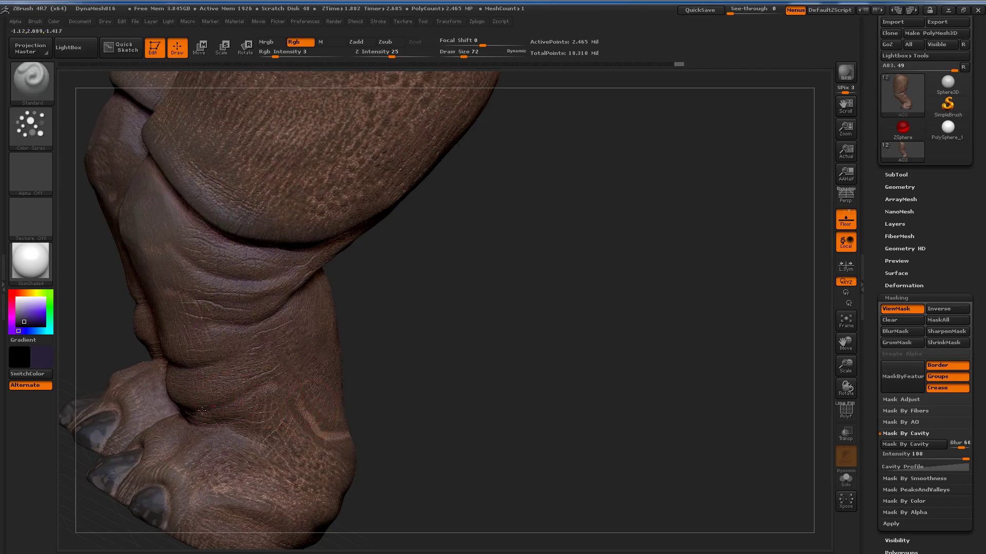
{"action": "left_click_drag", "start_coordinate": [361, 449], "coordinate": [565, 359]}
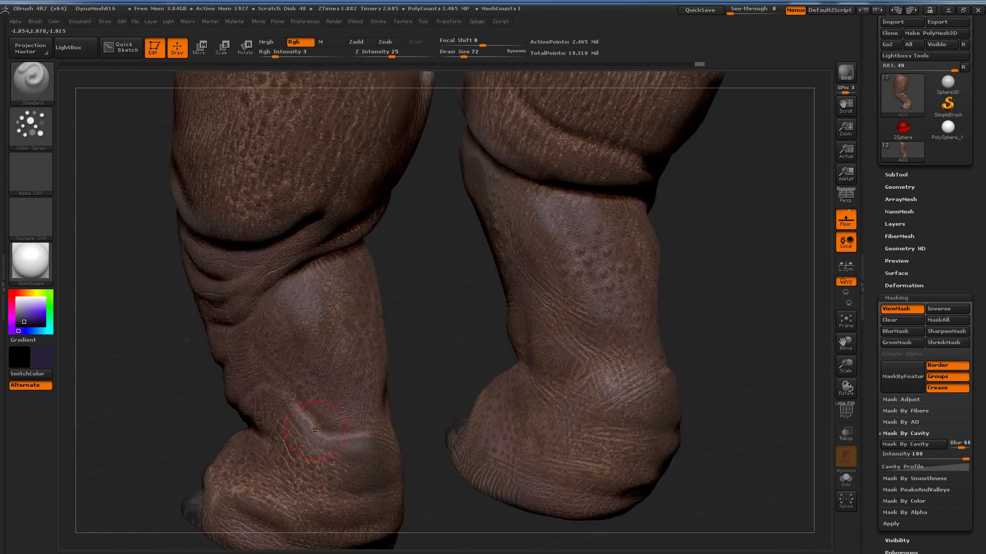
{"action": "left_click_drag", "start_coordinate": [720, 286], "coordinate": [740, 335], "text": "ctrl"}
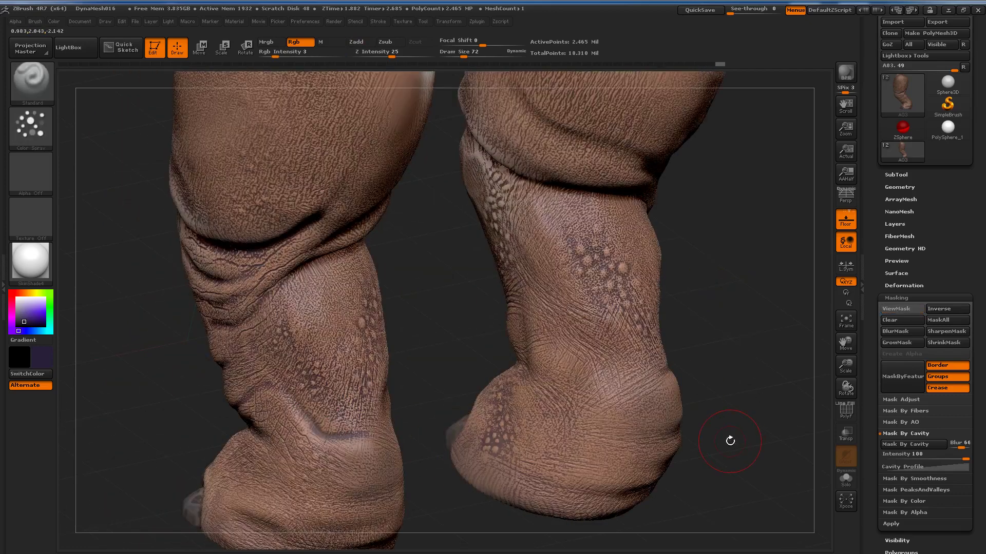
{"action": "mouse_move", "coordinate": [730, 441]}
{"action": "left_mouse_down"}
{"action": "mouse_move", "coordinate": [588, 420]}
{"action": "mouse_move", "coordinate": [625, 380]}
{"action": "mouse_move", "coordinate": [522, 331]}
{"action": "mouse_move", "coordinate": [550, 299]}
{"action": "left_mouse_up"}
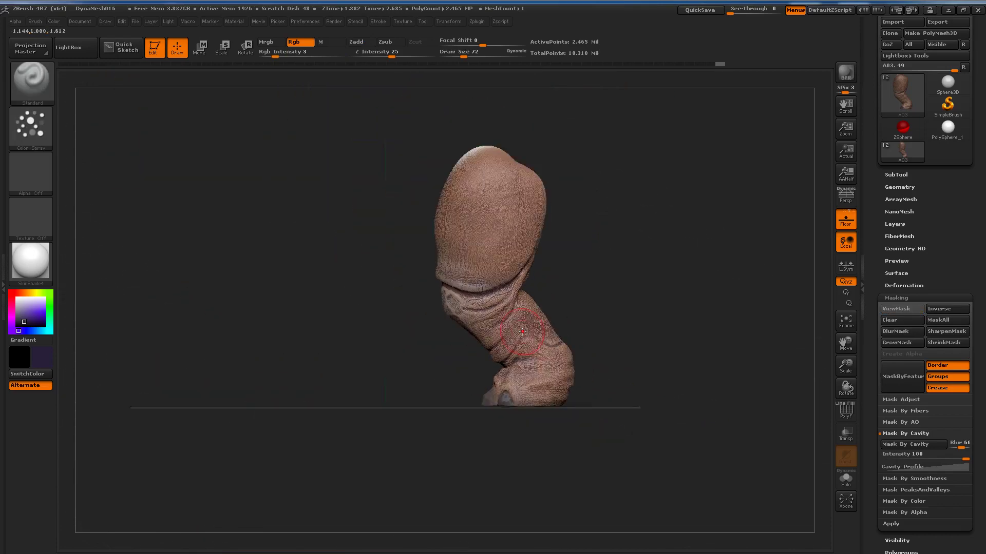
Make the A07 leg visible again and zoom to a three-quarter view of both legs
{"action": "left_click", "coordinate": [922, 174]}
{"action": "left_click", "coordinate": [963, 186]}
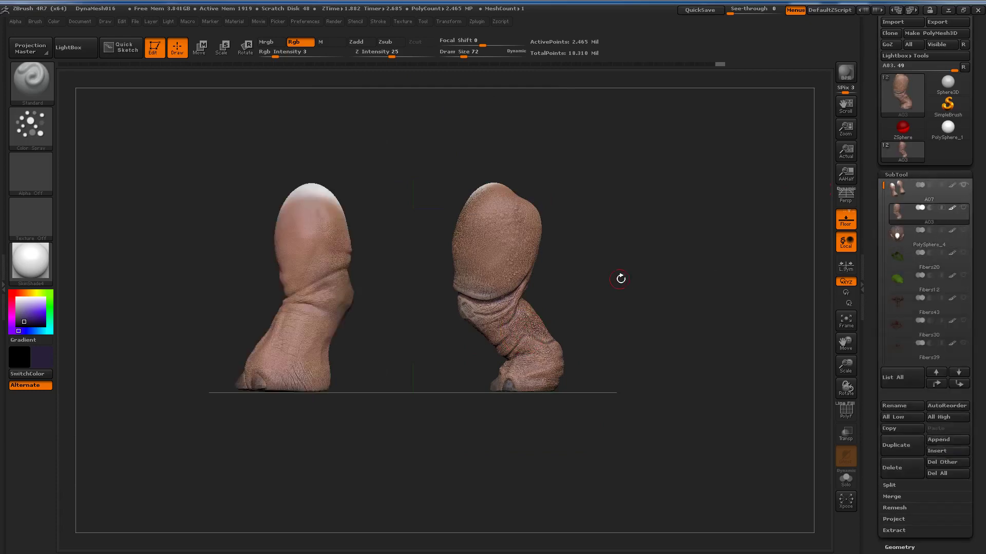
{"action": "mouse_move", "coordinate": [620, 278]}
{"action": "left_mouse_down"}
{"action": "mouse_move", "coordinate": [685, 291]}
{"action": "mouse_move", "coordinate": [690, 283]}
{"action": "left_mouse_up"}
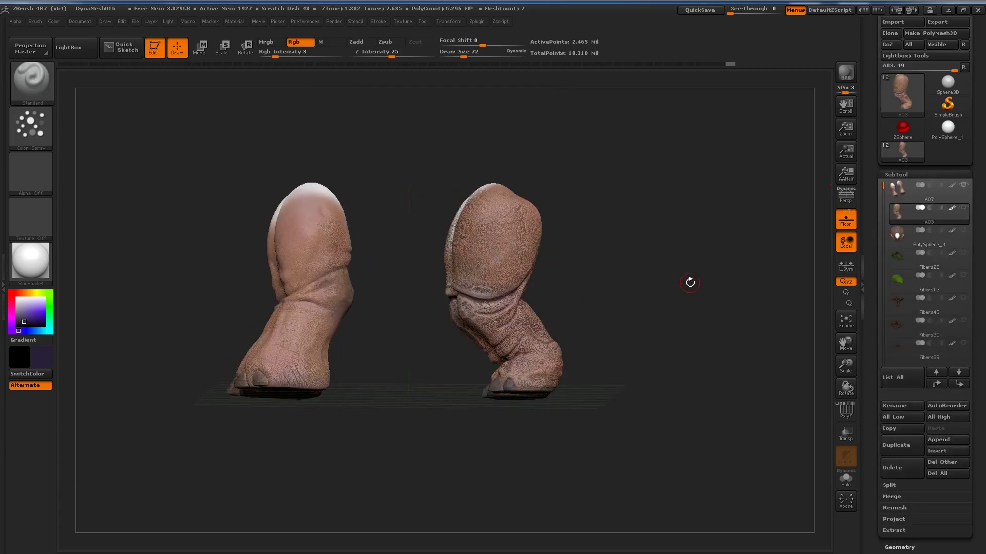
{"action": "scroll", "coordinate": [648, 255], "scroll_direction": "up", "scroll_amount": 2}
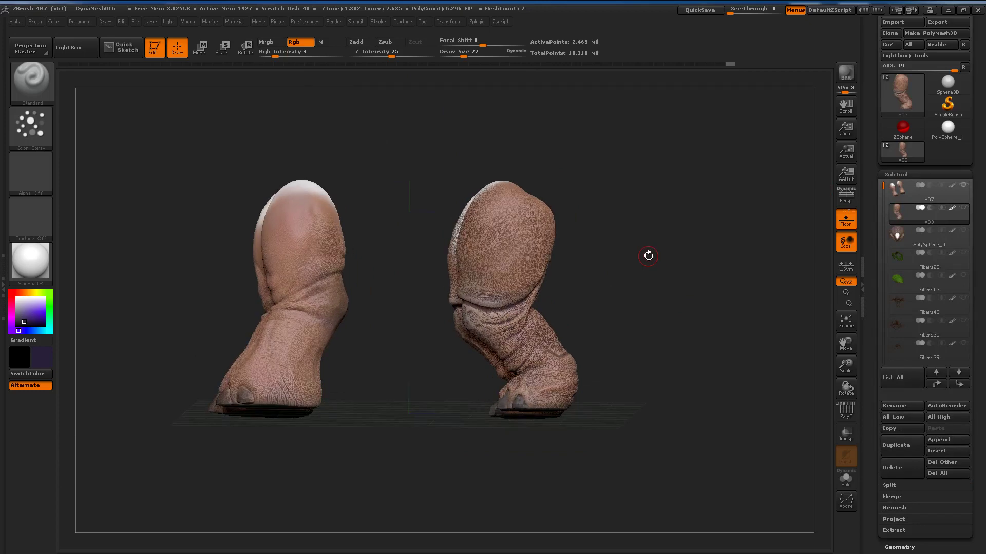
{"action": "scroll", "coordinate": [648, 256], "scroll_direction": "up", "scroll_amount": 2}
{"action": "scroll", "coordinate": [649, 255], "scroll_direction": "up", "scroll_amount": 2}
{"action": "scroll", "coordinate": [649, 256], "scroll_direction": "up", "scroll_amount": 2}
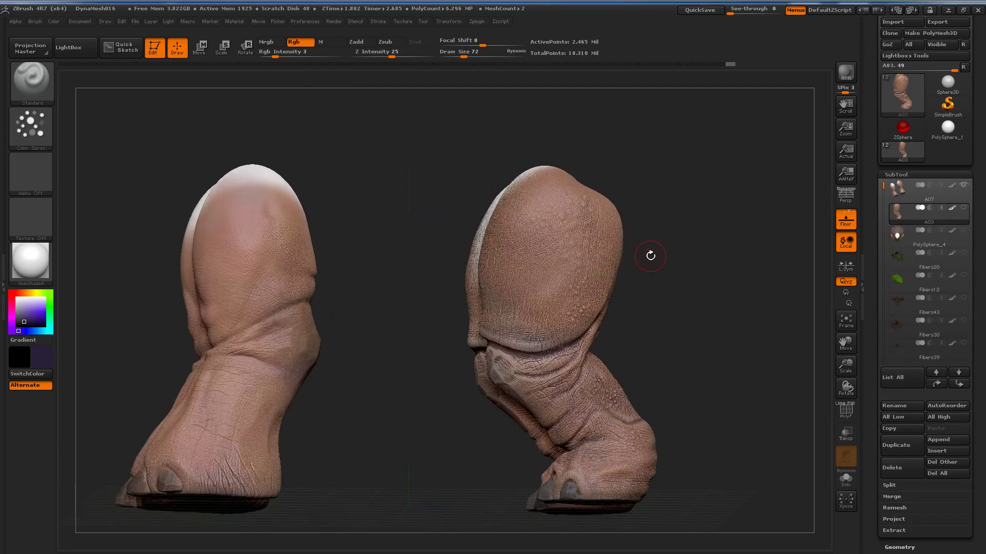
{"action": "mouse_move", "coordinate": [636, 257]}
{"action": "left_mouse_down"}
{"action": "mouse_move", "coordinate": [694, 292]}
{"action": "mouse_move", "coordinate": [661, 292]}
{"action": "left_mouse_up"}
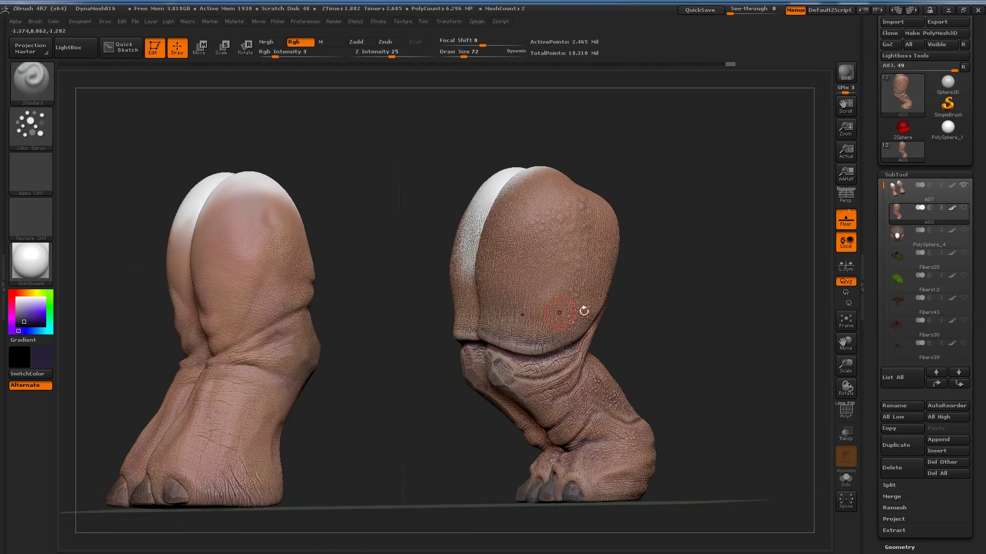
Paint speckled skin-pink sampled from the left leg onto the right leg using Alpha 07, Draw Size 131
{"action": "left_click", "coordinate": [31, 172]}
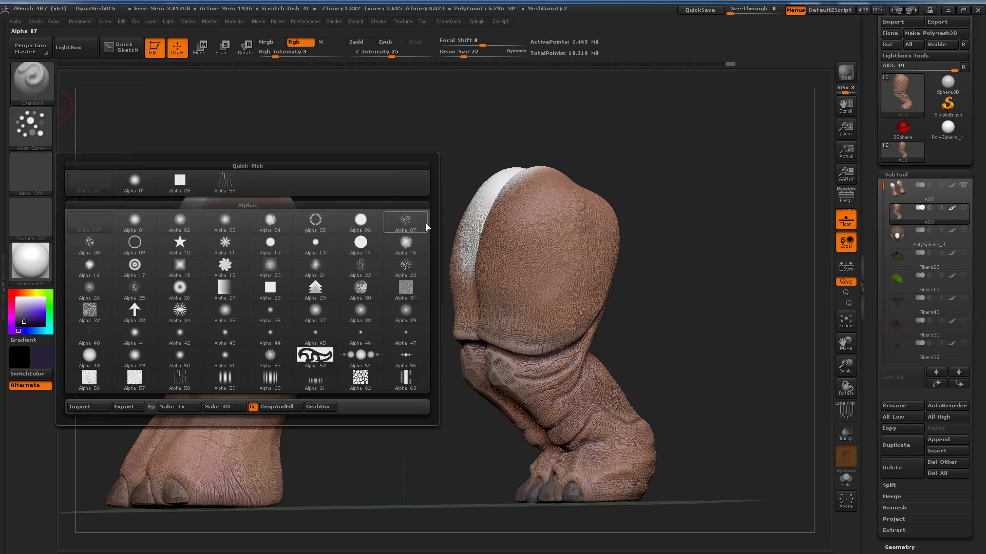
{"action": "left_click", "coordinate": [388, 221]}
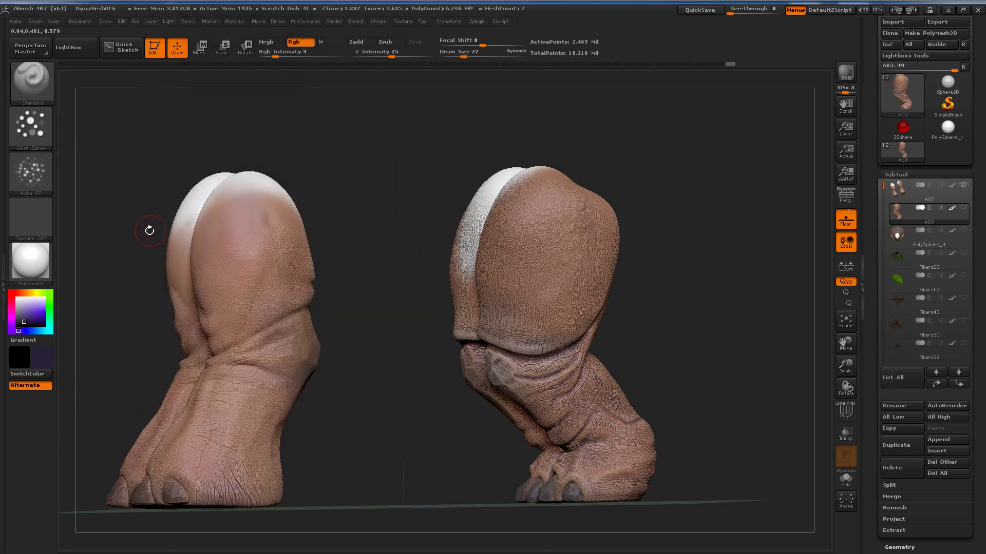
{"action": "mouse_move", "coordinate": [39, 353]}
{"action": "left_mouse_down"}
{"action": "mouse_move", "coordinate": [206, 206]}
{"action": "mouse_move", "coordinate": [236, 213]}
{"action": "left_mouse_up"}
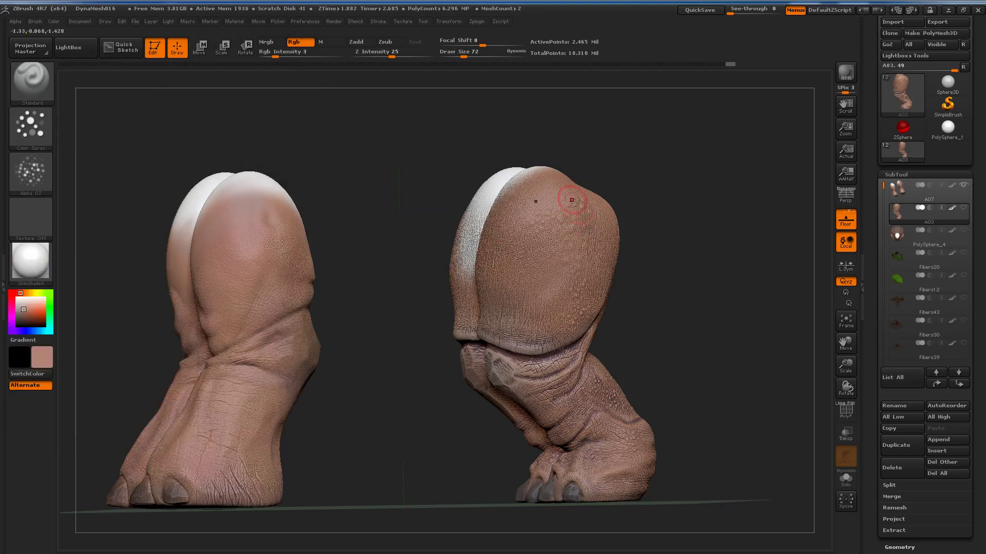
{"action": "left_click_drag", "start_coordinate": [508, 53], "coordinate": [516, 53]}
{"action": "mouse_move", "coordinate": [557, 214]}
{"action": "left_mouse_down"}
{"action": "mouse_move", "coordinate": [537, 244]}
{"action": "mouse_move", "coordinate": [472, 259]}
{"action": "left_mouse_up"}
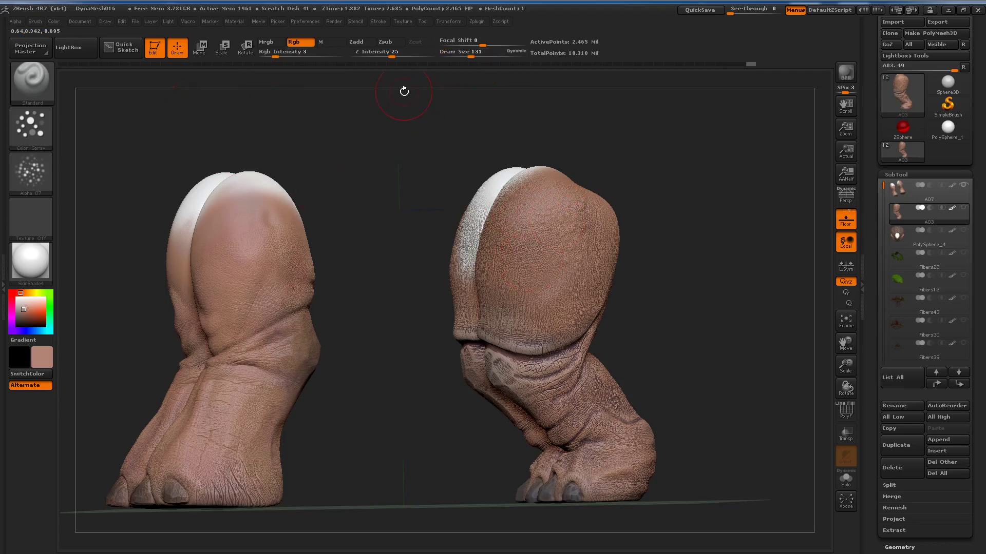
{"action": "left_click", "coordinate": [275, 56]}
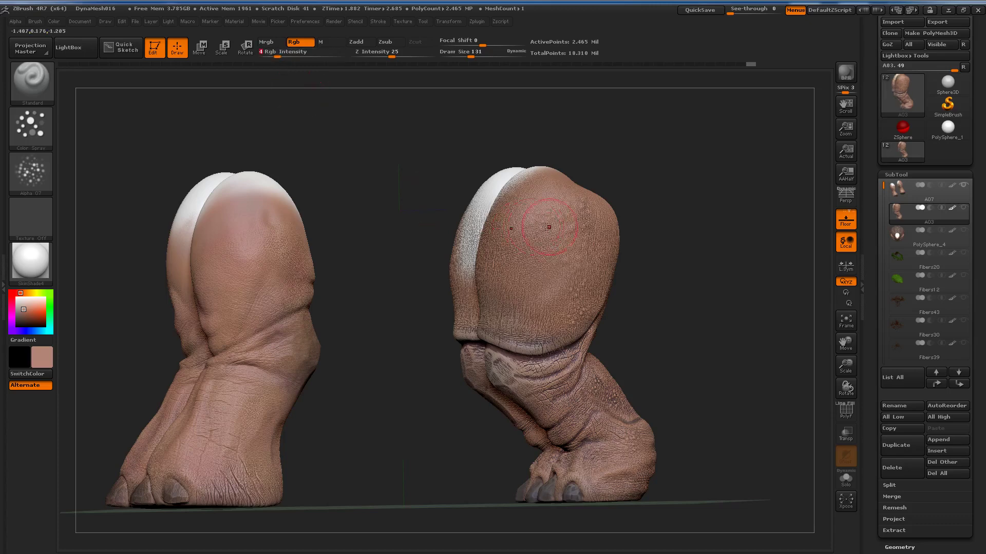
{"action": "left_click_drag", "start_coordinate": [494, 282], "coordinate": [532, 280]}
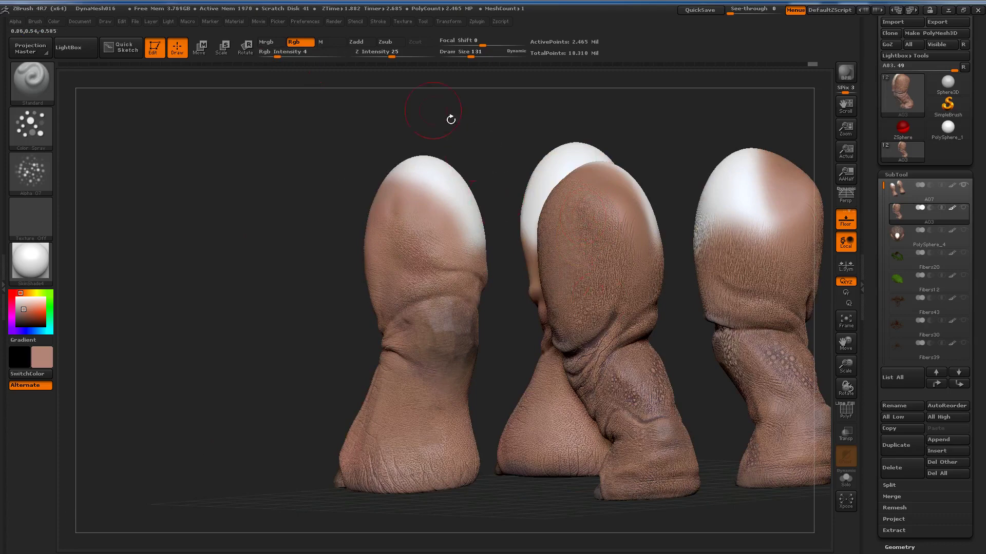
Turn the paint brush alpha off and drop Rgb Intensity from 28 down to 3
{"action": "left_click", "coordinate": [303, 51]}
{"action": "type", "text": "28"}
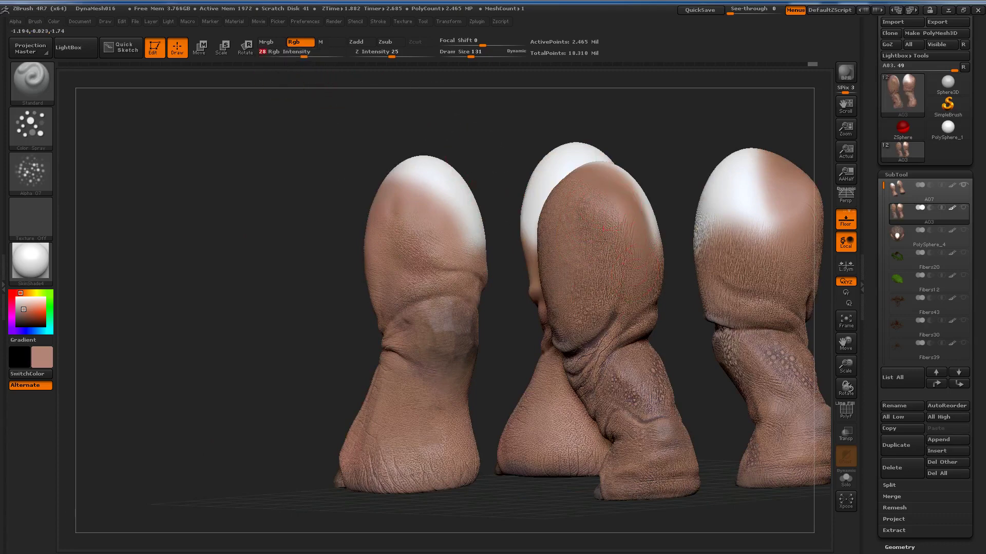
{"action": "key", "text": "Return"}
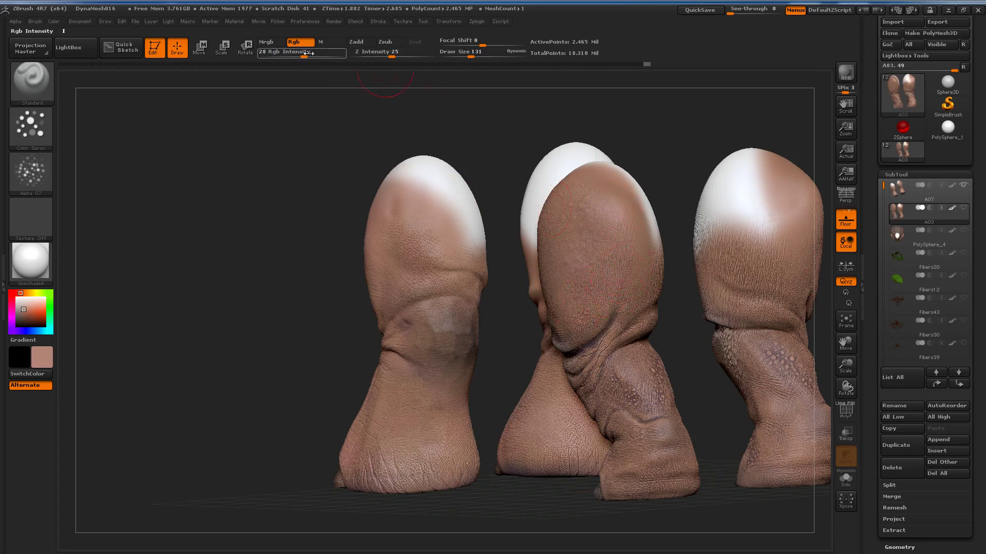
{"action": "left_click", "coordinate": [30, 177]}
{"action": "left_click", "coordinate": [97, 178]}
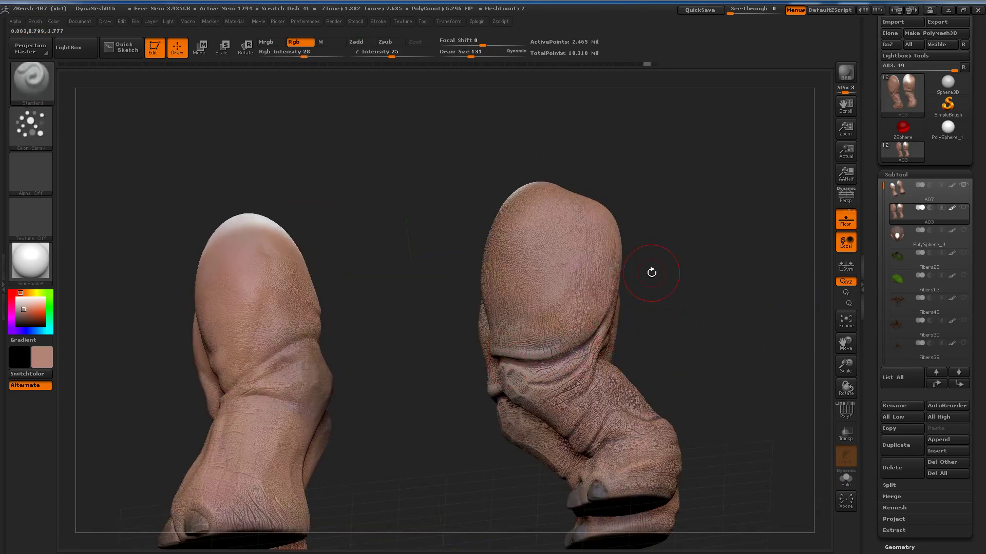
{"action": "left_click", "coordinate": [280, 52]}
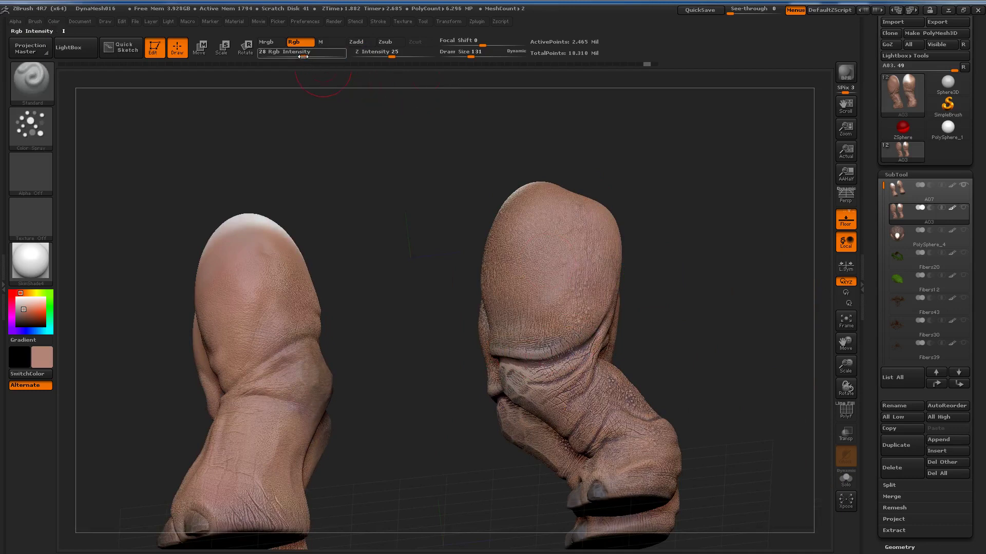
{"action": "type", "text": "5"}
{"action": "key", "text": "Return"}
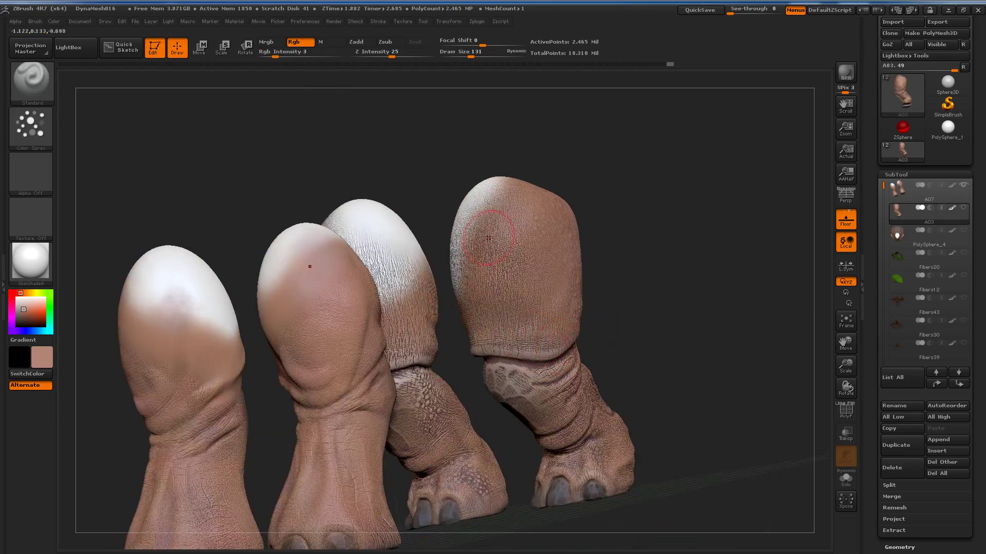
Softly tint both legs pinkish-brown with low-intensity strokes, then orbit to inspect them
{"action": "left_click_drag", "start_coordinate": [489, 238], "coordinate": [507, 279]}
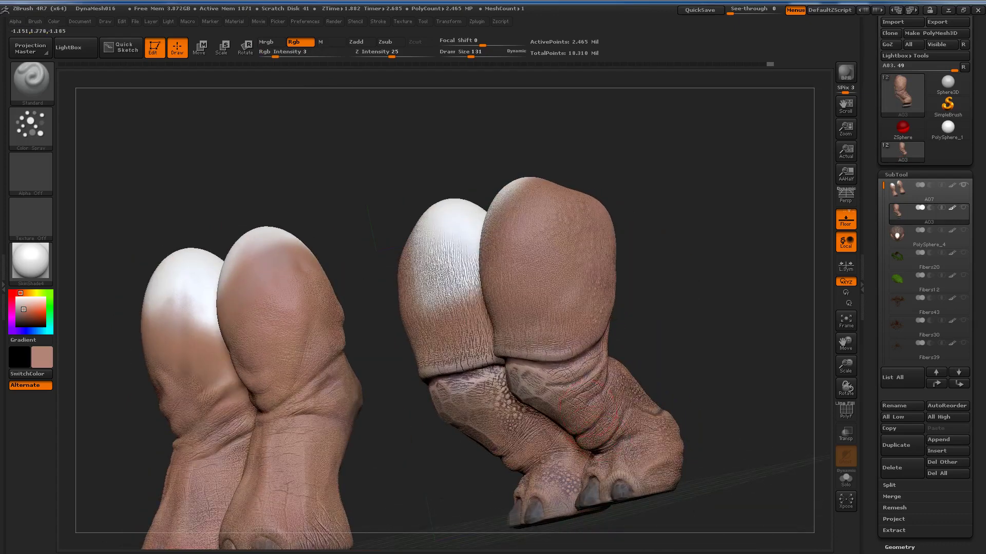
{"action": "left_click_drag", "start_coordinate": [620, 391], "coordinate": [505, 436]}
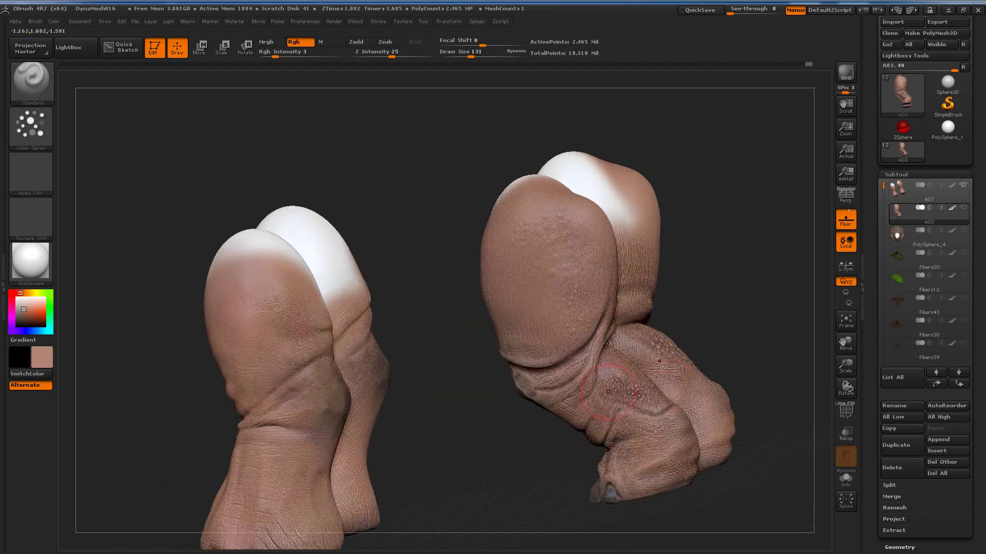
{"action": "left_click_drag", "start_coordinate": [623, 396], "coordinate": [656, 437]}
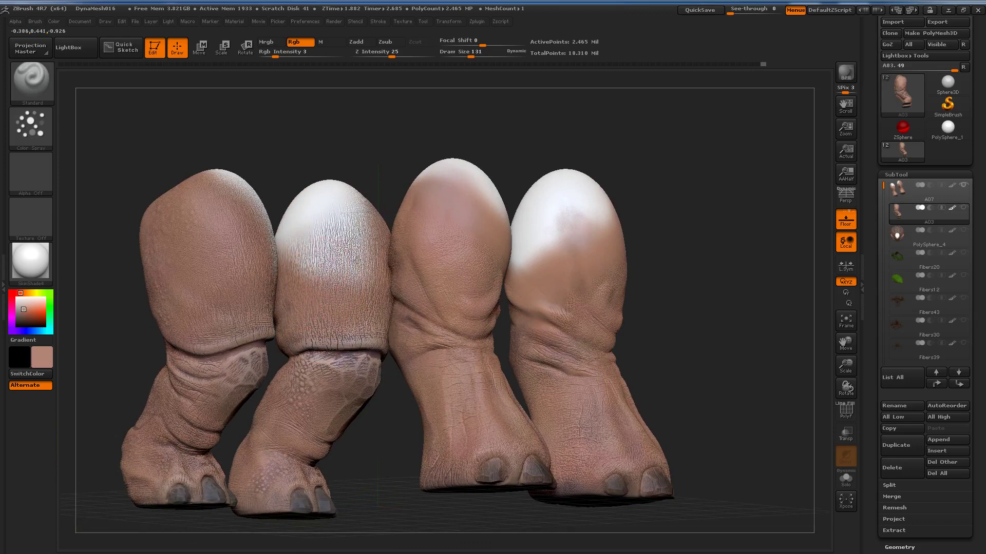
{"action": "left_click_drag", "start_coordinate": [356, 261], "coordinate": [318, 259]}
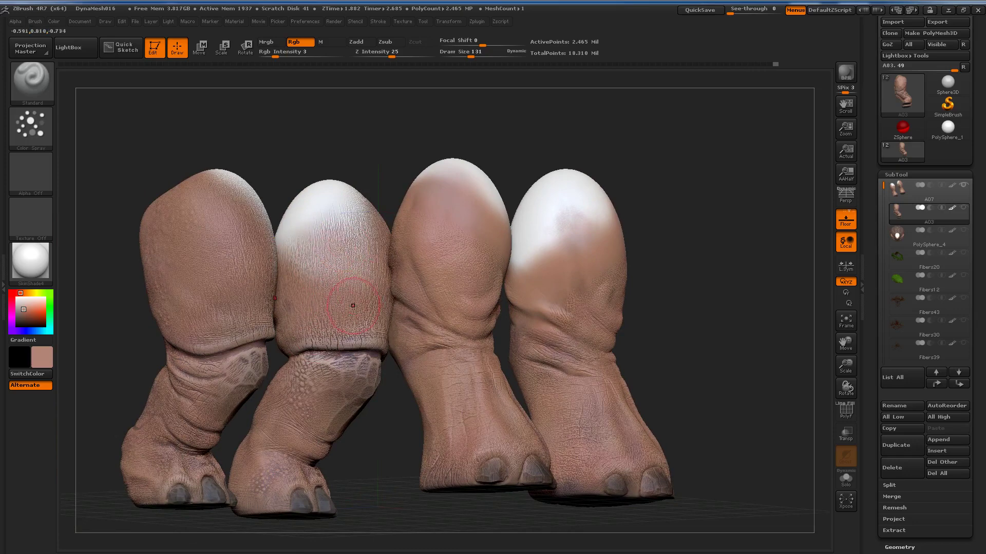
{"action": "mouse_move", "coordinate": [265, 489]}
{"action": "left_mouse_down"}
{"action": "mouse_move", "coordinate": [472, 434]}
{"action": "mouse_move", "coordinate": [569, 314]}
{"action": "left_mouse_up"}
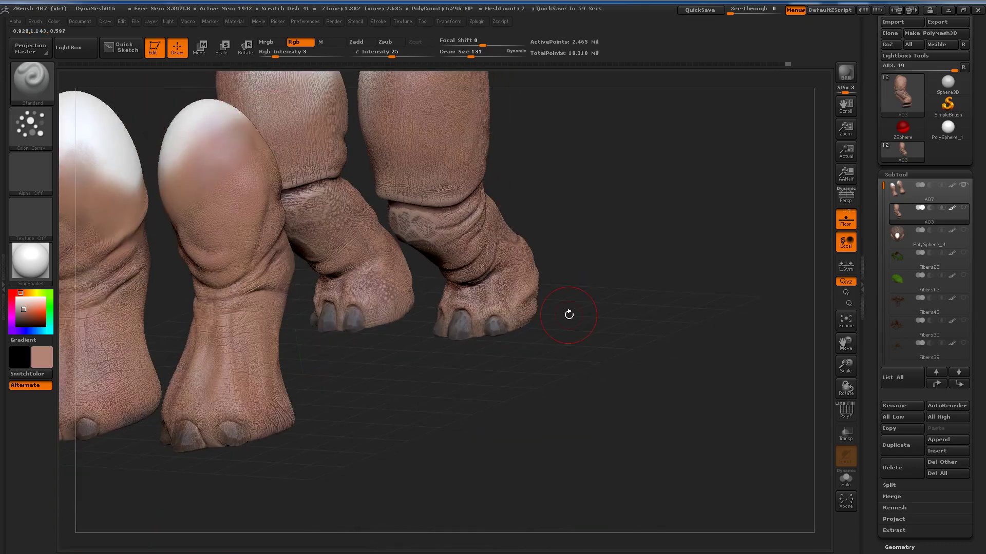
{"action": "left_click_drag", "start_coordinate": [675, 313], "coordinate": [674, 279]}
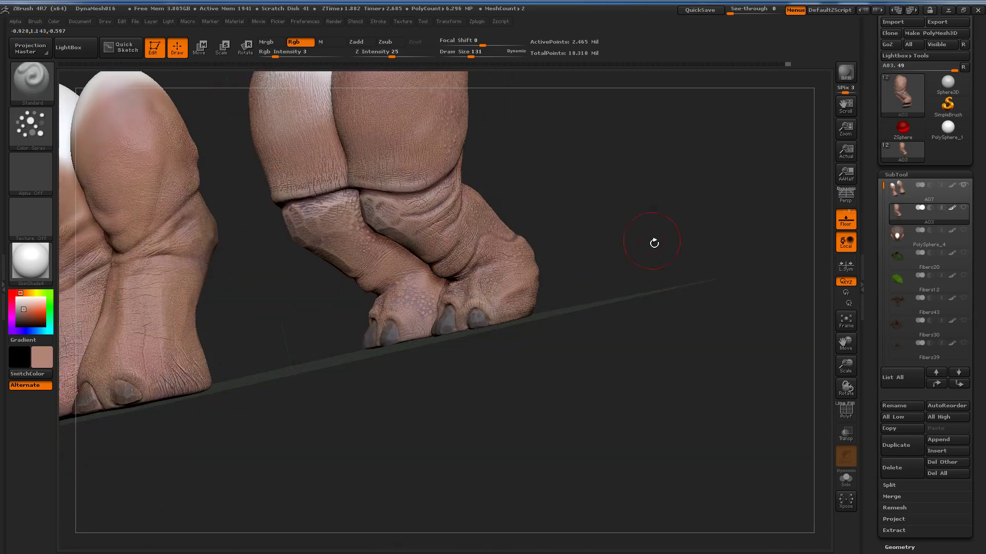
{"action": "left_click_drag", "start_coordinate": [624, 203], "coordinate": [631, 205], "text": "shift"}
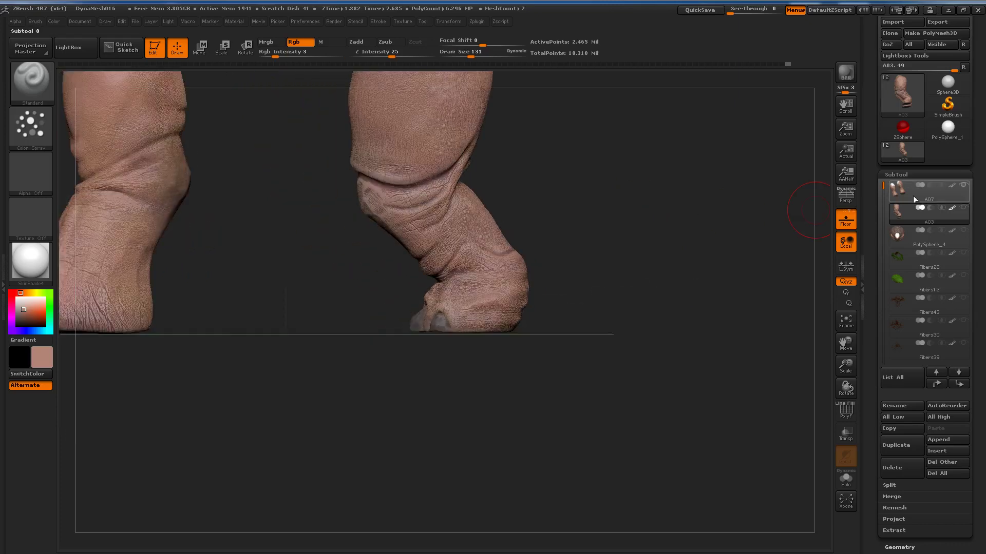
Show the other subtools, frame the whole creature, and select the PolySphere_4 shell
{"action": "left_click", "coordinate": [963, 208], "text": "shift"}
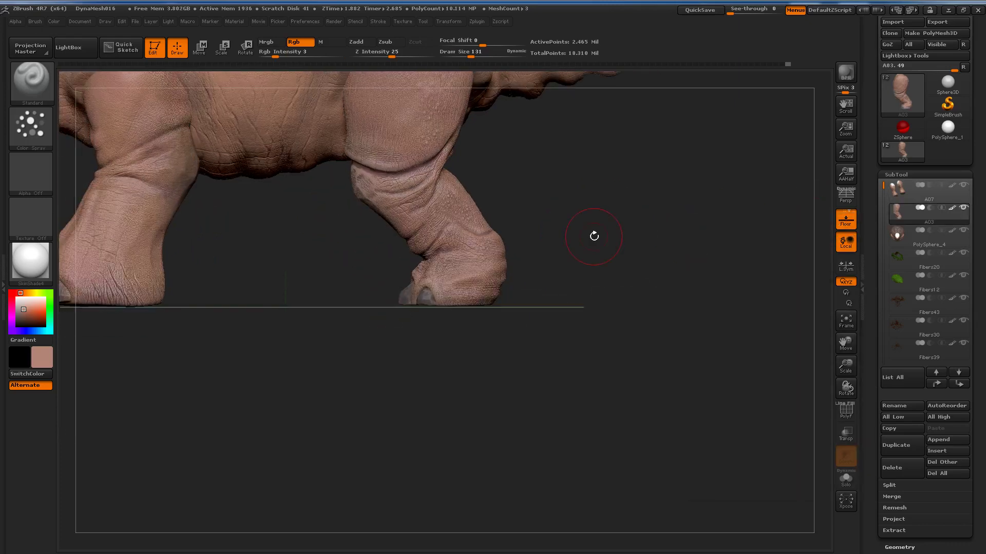
{"action": "mouse_move", "coordinate": [594, 237]}
{"action": "left_mouse_down", "text": "alt"}
{"action": "mouse_move", "coordinate": [601, 405]}
{"action": "mouse_move", "coordinate": [739, 456]}
{"action": "left_mouse_up", "text": "alt"}
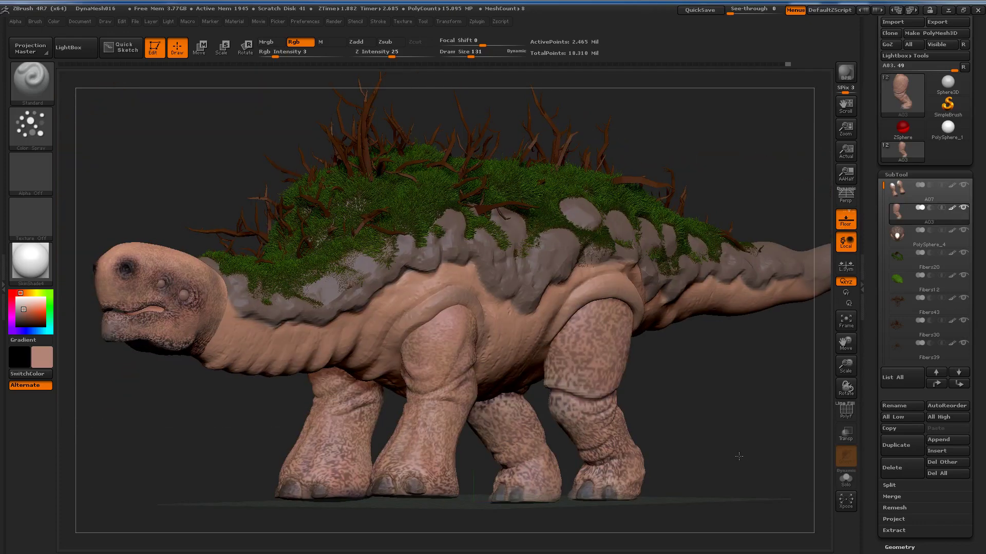
{"action": "left_click_drag", "start_coordinate": [665, 396], "coordinate": [653, 393], "text": "alt"}
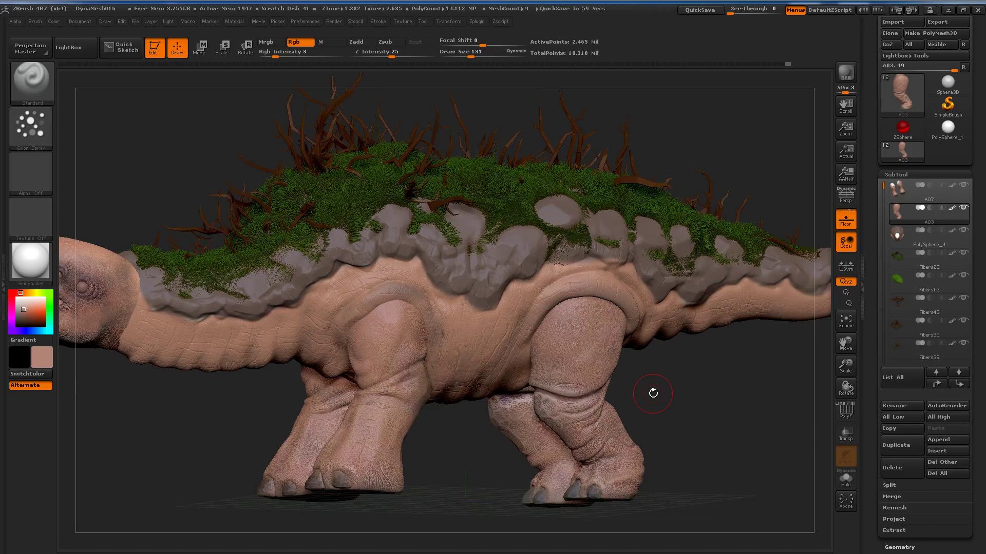
{"action": "left_click", "coordinate": [904, 236]}
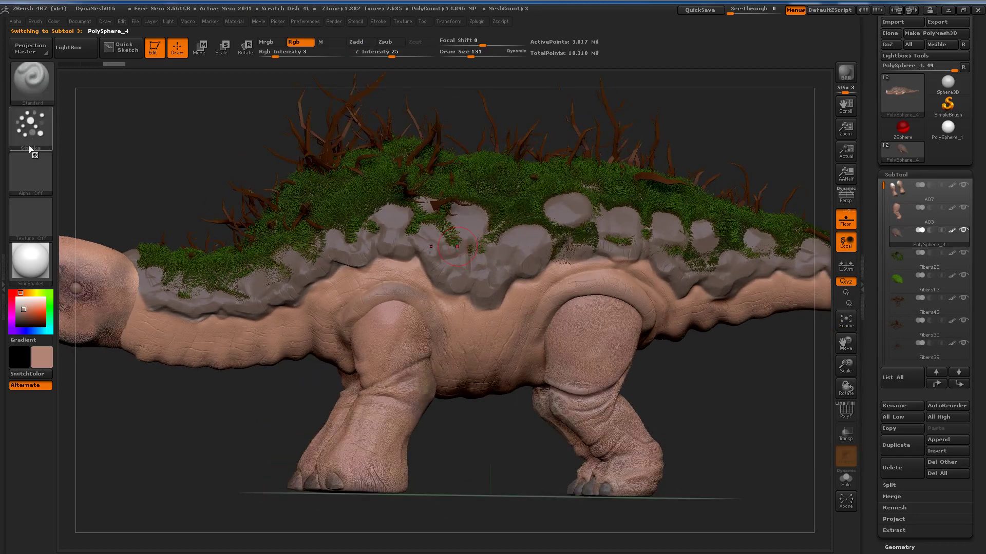
Set the brush to Zadd with Rgb off, Alpha 58, DragRect stroke and Draw Size about 197
{"action": "left_click", "coordinate": [362, 41]}
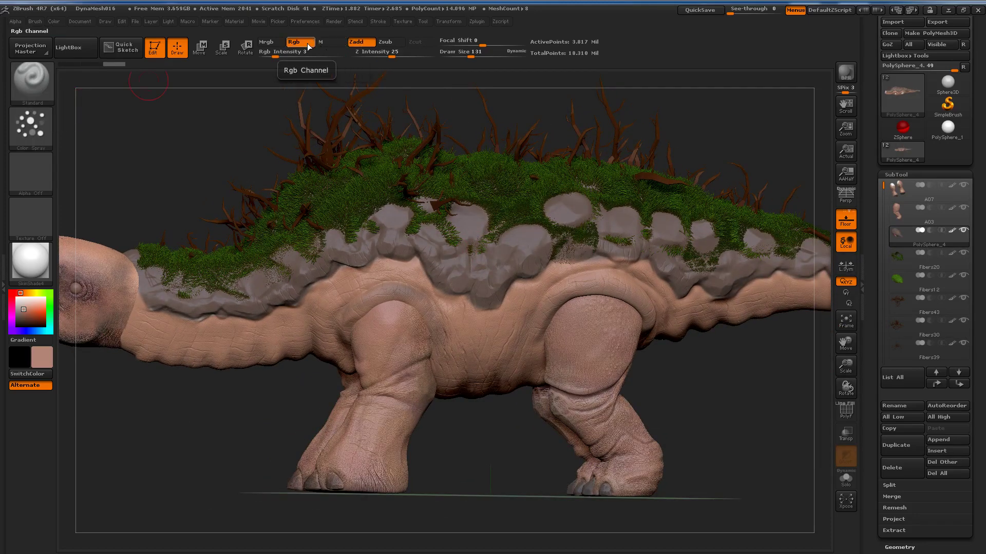
{"action": "left_click", "coordinate": [309, 47]}
{"action": "left_click", "coordinate": [26, 174]}
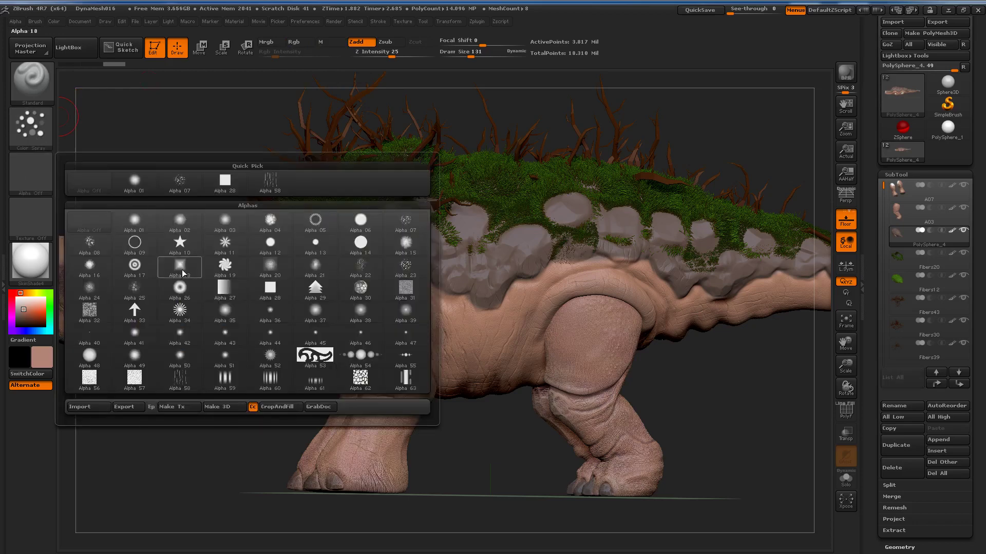
{"action": "left_click", "coordinate": [186, 375]}
{"action": "left_click", "coordinate": [41, 128]}
{"action": "left_click", "coordinate": [179, 160]}
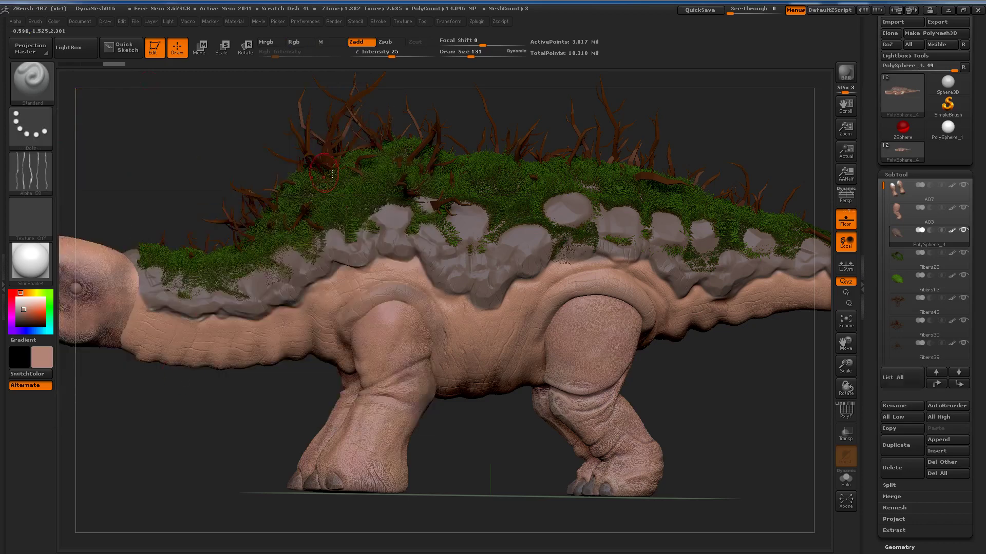
{"action": "left_click", "coordinate": [31, 125]}
{"action": "left_click", "coordinate": [139, 134]}
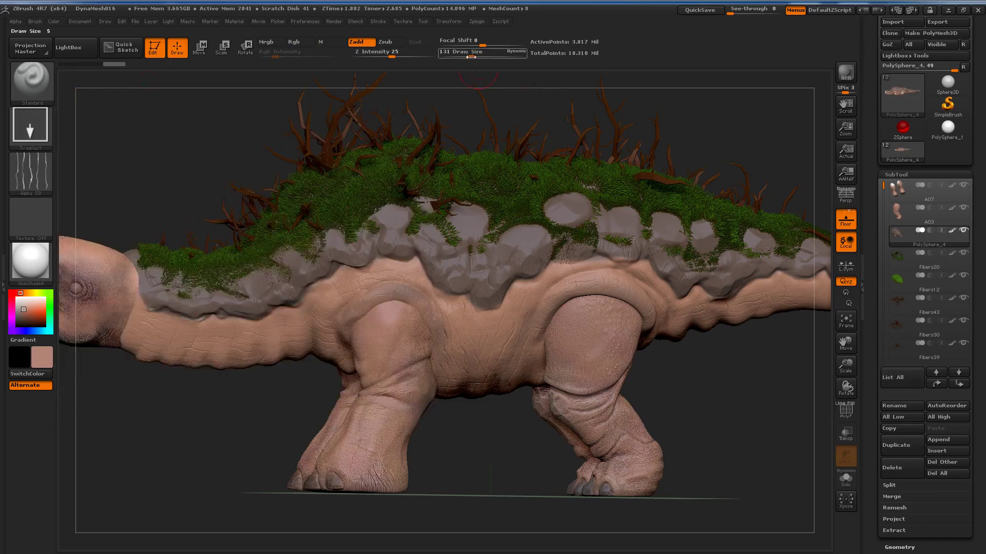
{"action": "left_click_drag", "start_coordinate": [471, 57], "coordinate": [478, 57]}
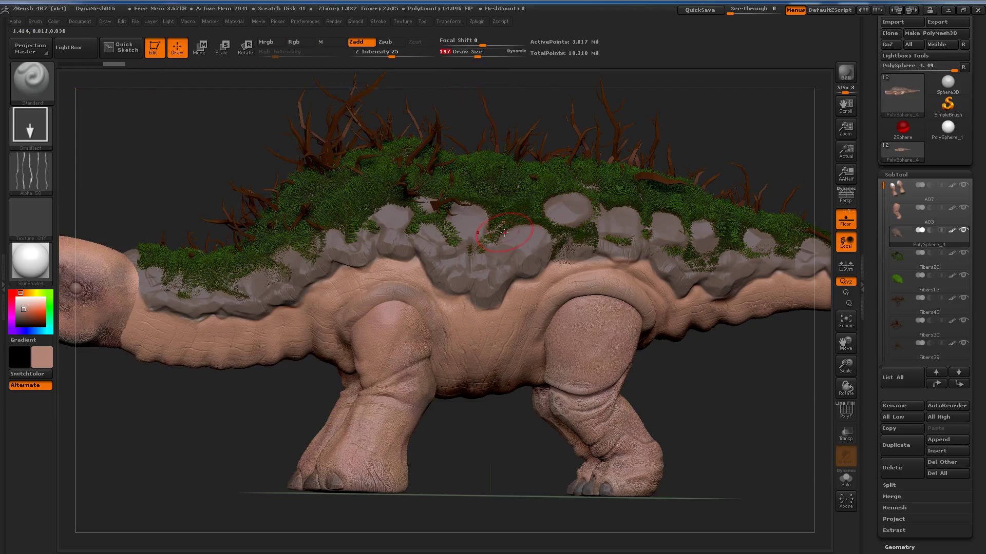
Switch to Zsub with lower Z Intensity and carve cracks into the back shell plates
{"action": "mouse_move", "coordinate": [505, 233]}
{"action": "left_mouse_down", "text": "alt"}
{"action": "mouse_move", "coordinate": [531, 267]}
{"action": "mouse_move", "coordinate": [537, 234]}
{"action": "left_mouse_up", "text": "alt"}
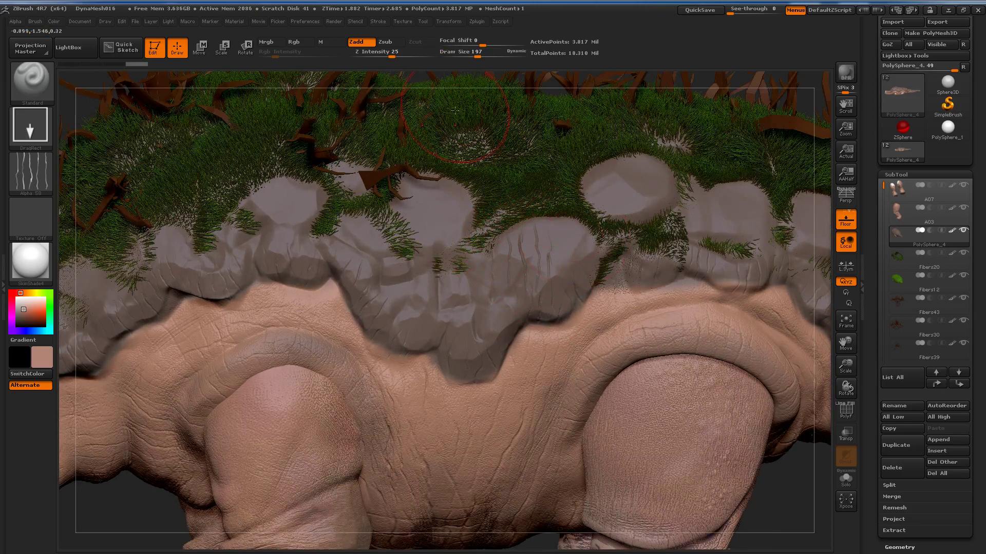
{"action": "left_click", "coordinate": [385, 42]}
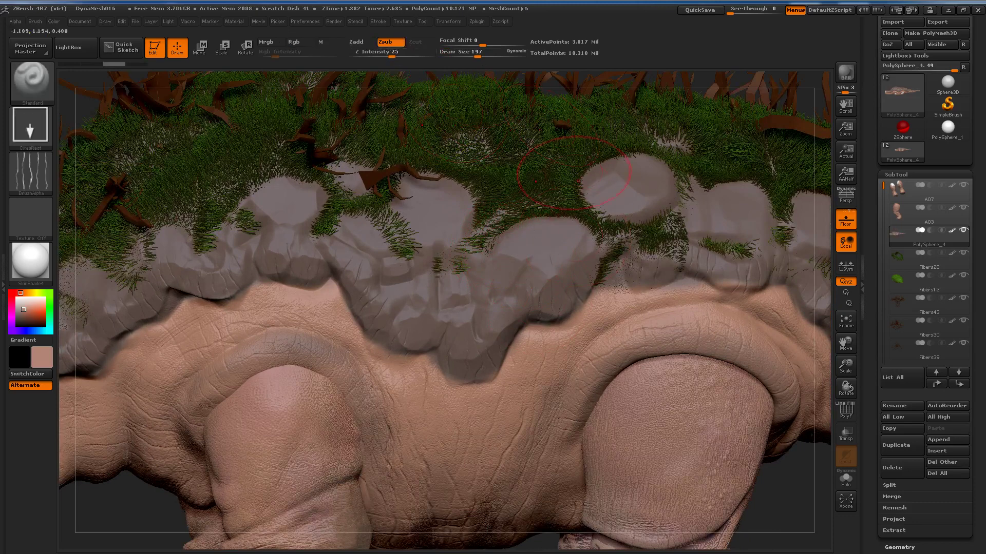
{"action": "left_click_drag", "start_coordinate": [527, 289], "coordinate": [537, 236]}
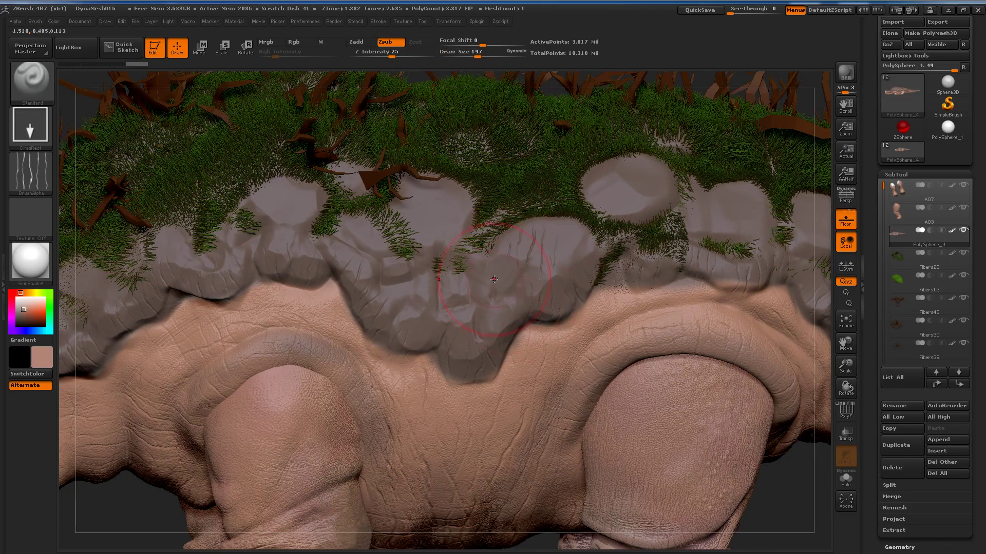
{"action": "left_click_drag", "start_coordinate": [391, 55], "coordinate": [385, 56]}
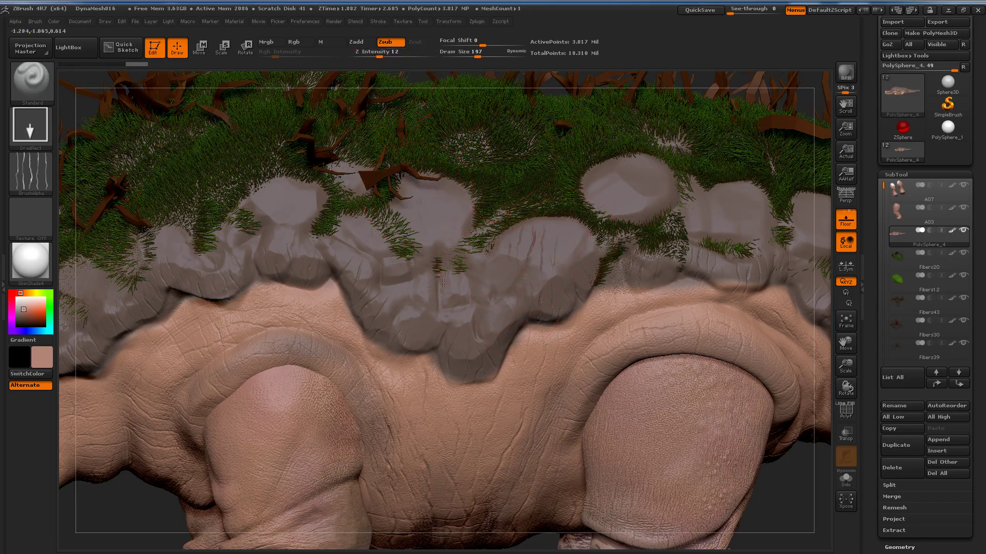
{"action": "left_click_drag", "start_coordinate": [444, 282], "coordinate": [598, 210]}
{"action": "left_click_drag", "start_coordinate": [623, 258], "coordinate": [639, 226]}
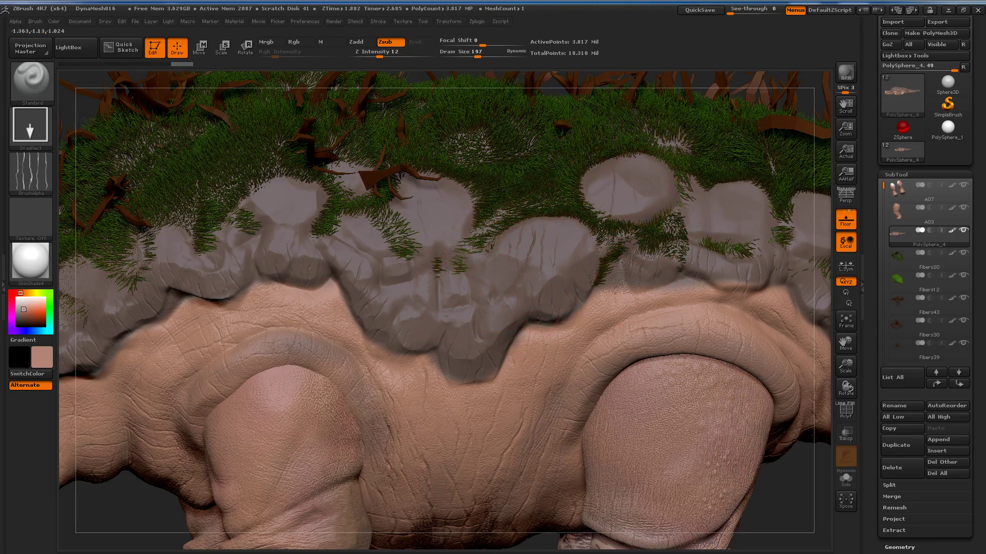
{"action": "left_click_drag", "start_coordinate": [673, 232], "coordinate": [667, 226]}
{"action": "left_click_drag", "start_coordinate": [291, 251], "coordinate": [178, 238]}
{"action": "left_click_drag", "start_coordinate": [184, 272], "coordinate": [195, 264]}
{"action": "left_click_drag", "start_coordinate": [738, 267], "coordinate": [581, 236]}
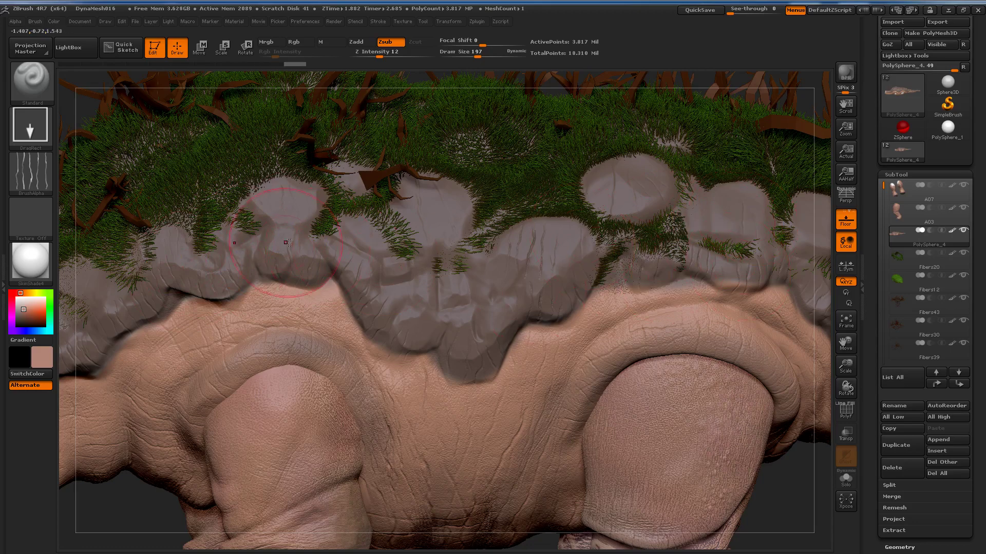
Carve more cracks along the grey rock rim of the front shell plates
{"action": "left_click_drag", "start_coordinate": [582, 283], "coordinate": [270, 293]}
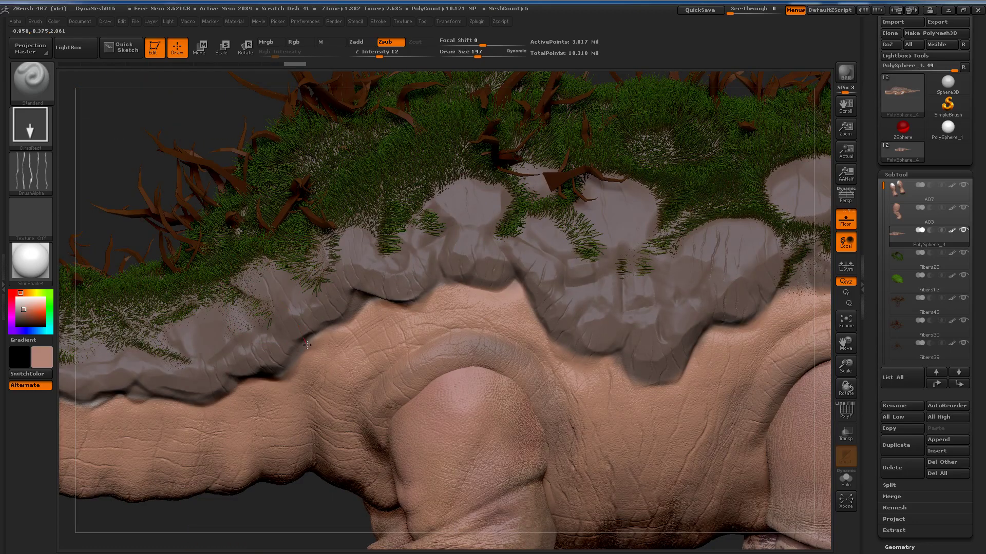
{"action": "left_click_drag", "start_coordinate": [307, 345], "coordinate": [211, 333]}
{"action": "left_click_drag", "start_coordinate": [204, 380], "coordinate": [331, 299]}
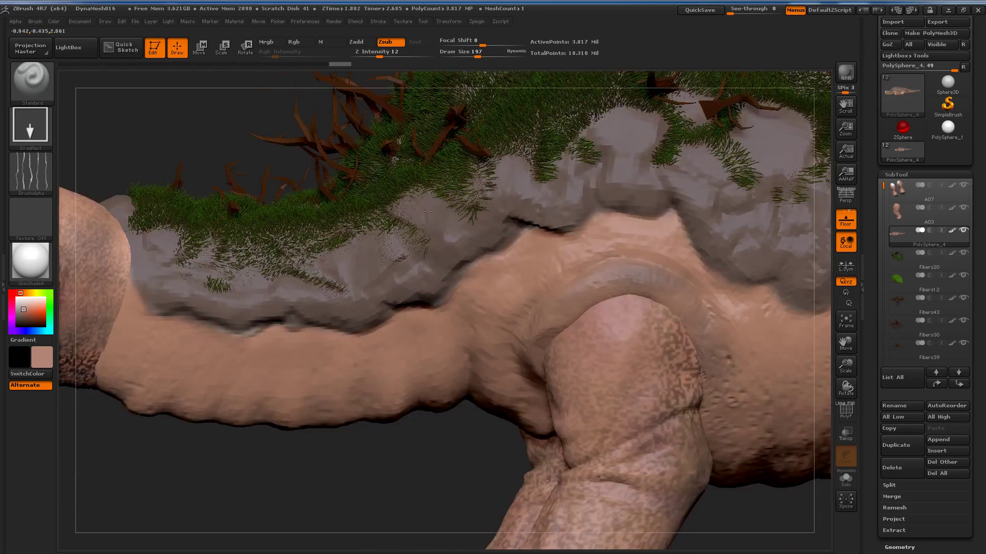
{"action": "mouse_move", "coordinate": [327, 334]}
{"action": "left_mouse_down"}
{"action": "mouse_move", "coordinate": [275, 313]}
{"action": "mouse_move", "coordinate": [267, 323]}
{"action": "mouse_move", "coordinate": [195, 328]}
{"action": "mouse_move", "coordinate": [154, 236]}
{"action": "left_mouse_up"}
{"action": "left_click_drag", "start_coordinate": [169, 297], "coordinate": [216, 308]}
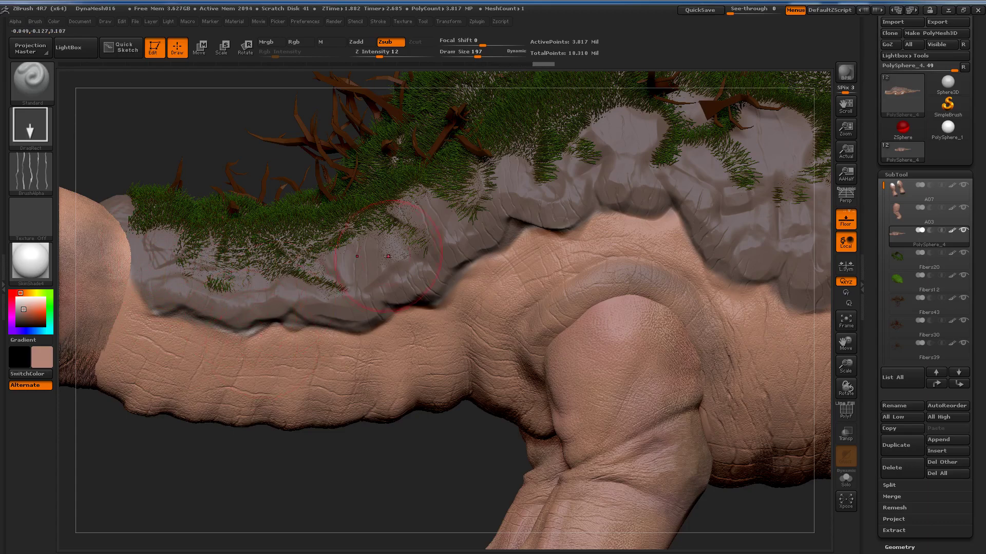
{"action": "right_click_drag", "start_coordinate": [388, 257], "coordinate": [373, 274]}
{"action": "right_click_drag", "start_coordinate": [621, 157], "coordinate": [350, 288]}
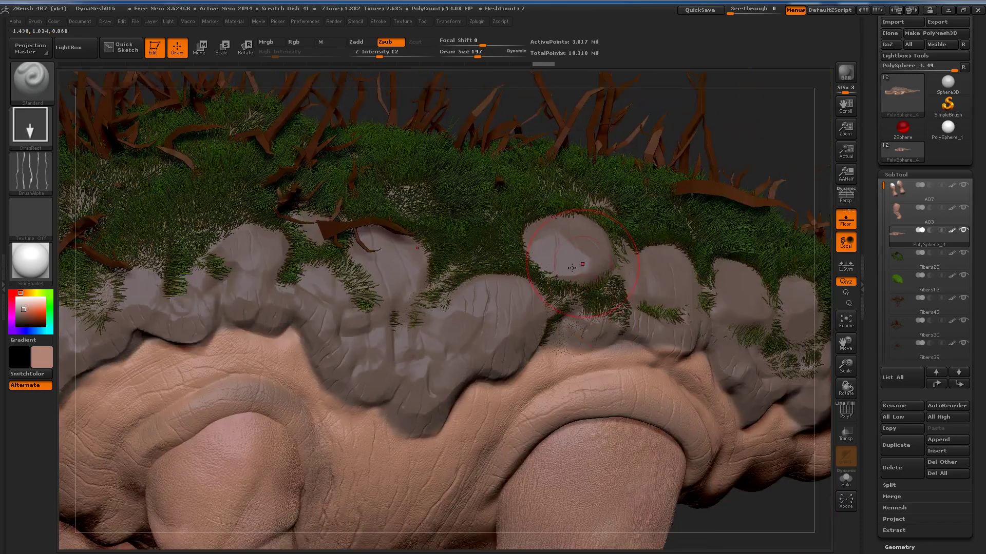
{"action": "mouse_move", "coordinate": [579, 315]}
{"action": "right_mouse_down"}
{"action": "mouse_move", "coordinate": [531, 296]}
{"action": "mouse_move", "coordinate": [542, 296]}
{"action": "right_mouse_up"}
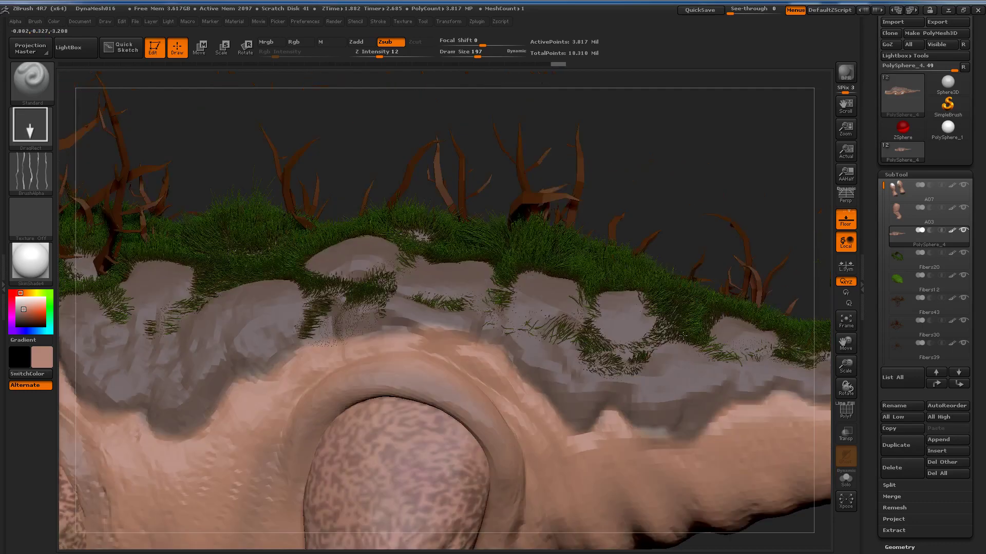
{"action": "left_click_drag", "start_coordinate": [699, 450], "coordinate": [683, 337]}
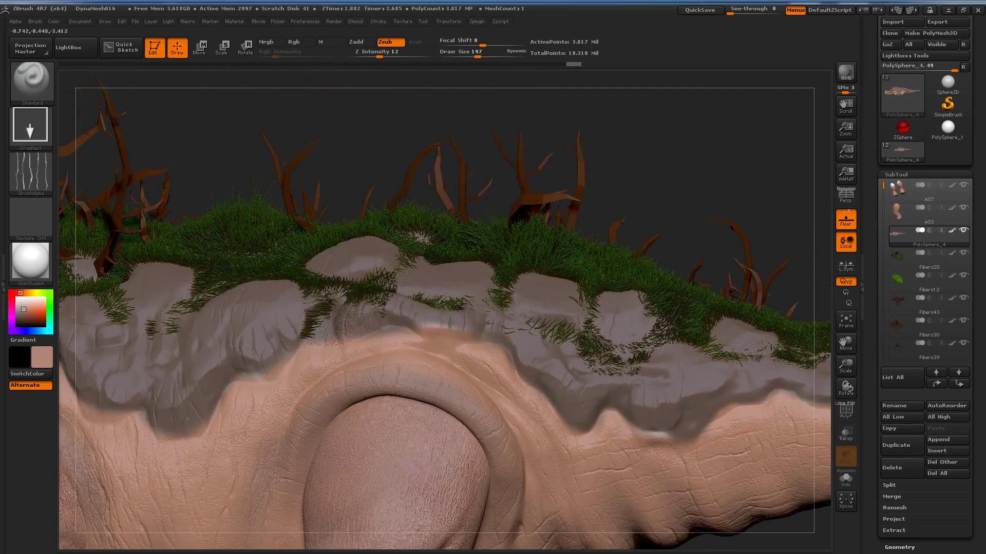
{"action": "mouse_move", "coordinate": [789, 416]}
{"action": "left_mouse_down"}
{"action": "mouse_move", "coordinate": [757, 388]}
{"action": "mouse_move", "coordinate": [640, 363]}
{"action": "left_mouse_up"}
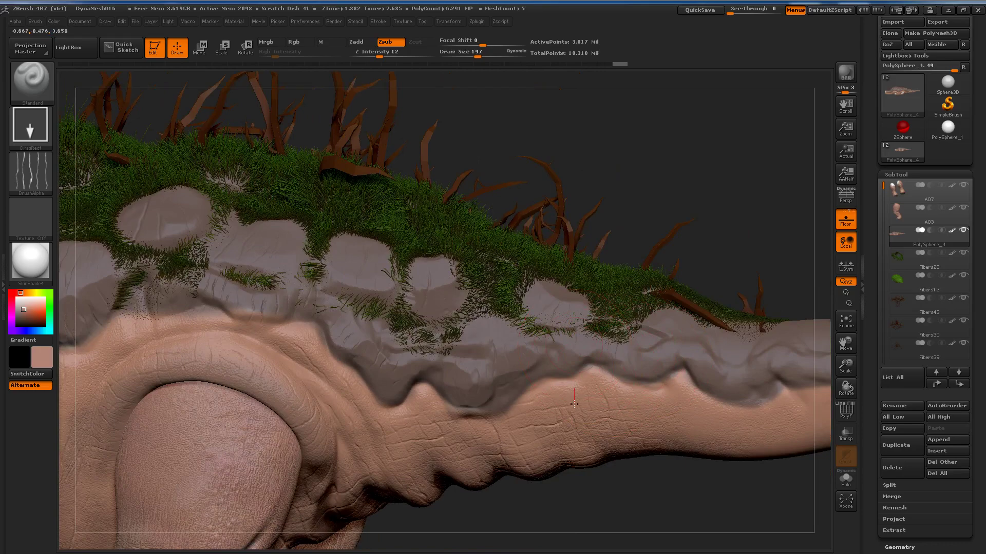
{"action": "mouse_move", "coordinate": [574, 403]}
{"action": "left_mouse_down"}
{"action": "mouse_move", "coordinate": [641, 315]}
{"action": "mouse_move", "coordinate": [722, 330]}
{"action": "mouse_move", "coordinate": [670, 337]}
{"action": "mouse_move", "coordinate": [698, 272]}
{"action": "mouse_move", "coordinate": [426, 357]}
{"action": "mouse_move", "coordinate": [511, 331]}
{"action": "left_mouse_up"}
{"action": "key", "text": "f"}
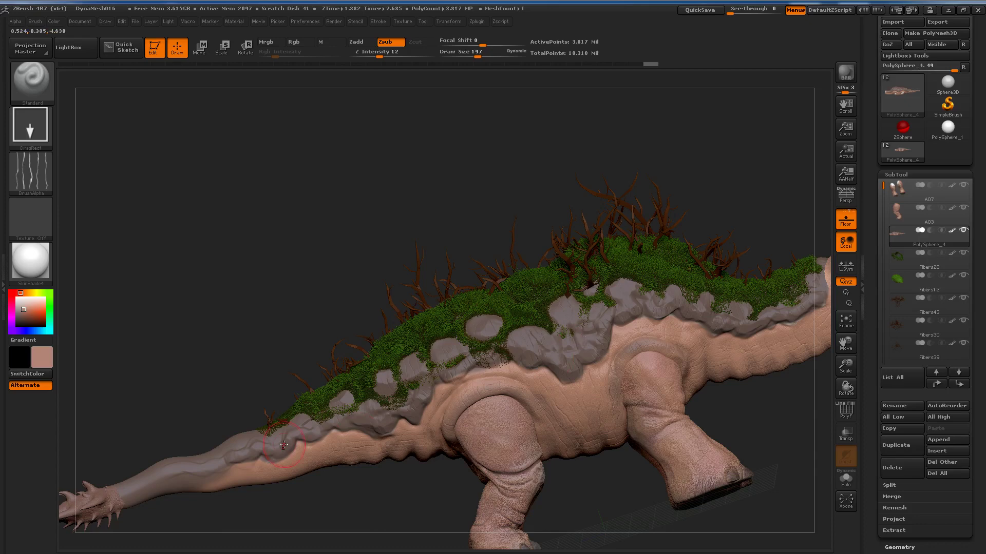
Carve cracks into the rock plates near the tail, then zoom out to review the section
{"action": "scroll", "coordinate": [283, 442], "scroll_direction": "up", "scroll_amount": 2}
{"action": "scroll", "coordinate": [282, 442], "scroll_direction": "up", "scroll_amount": 2}
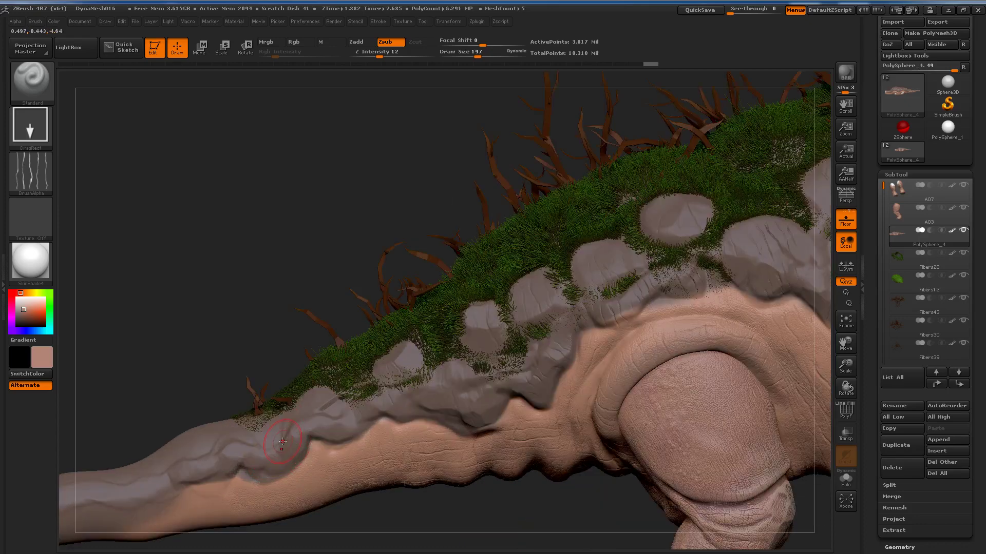
{"action": "scroll", "coordinate": [308, 452], "scroll_direction": "up", "scroll_amount": 2}
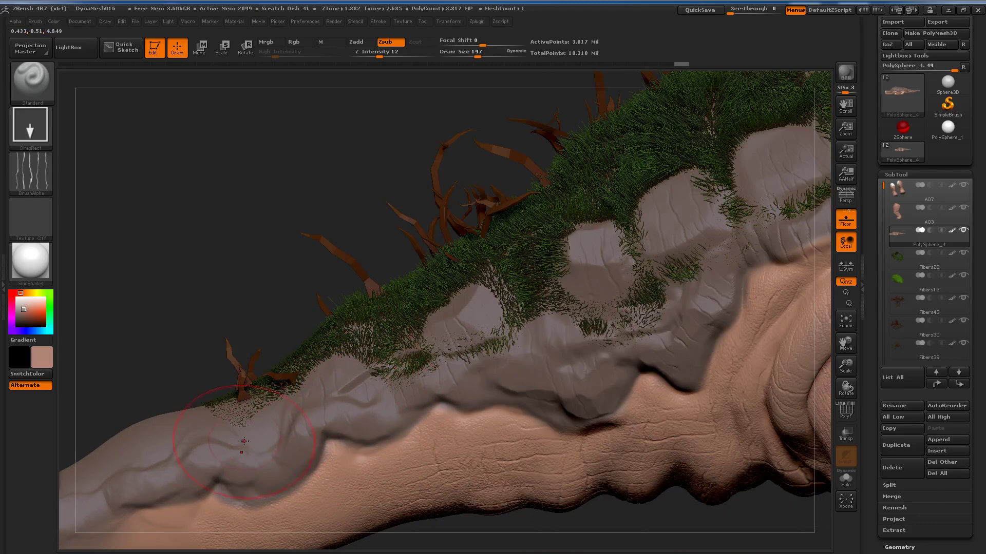
{"action": "mouse_move", "coordinate": [249, 482]}
{"action": "left_mouse_down"}
{"action": "mouse_move", "coordinate": [253, 498]}
{"action": "mouse_move", "coordinate": [180, 466]}
{"action": "mouse_move", "coordinate": [133, 500]}
{"action": "mouse_move", "coordinate": [144, 524]}
{"action": "left_mouse_up"}
{"action": "left_click_drag", "start_coordinate": [215, 497], "coordinate": [220, 513]}
{"action": "left_click_drag", "start_coordinate": [246, 478], "coordinate": [264, 428]}
{"action": "mouse_move", "coordinate": [277, 467]}
{"action": "right_mouse_down"}
{"action": "mouse_move", "coordinate": [529, 290]}
{"action": "mouse_move", "coordinate": [514, 308]}
{"action": "right_mouse_up"}
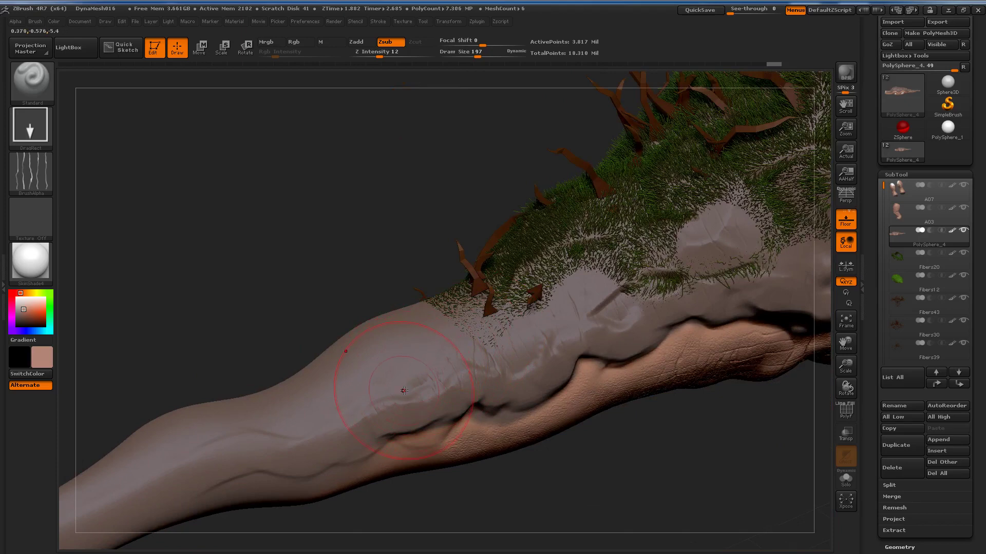
{"action": "mouse_move", "coordinate": [403, 390]}
{"action": "right_mouse_down", "text": "alt"}
{"action": "mouse_move", "coordinate": [379, 379]}
{"action": "mouse_move", "coordinate": [396, 364]}
{"action": "mouse_move", "coordinate": [337, 415]}
{"action": "mouse_move", "coordinate": [453, 325]}
{"action": "right_mouse_up", "text": "alt"}
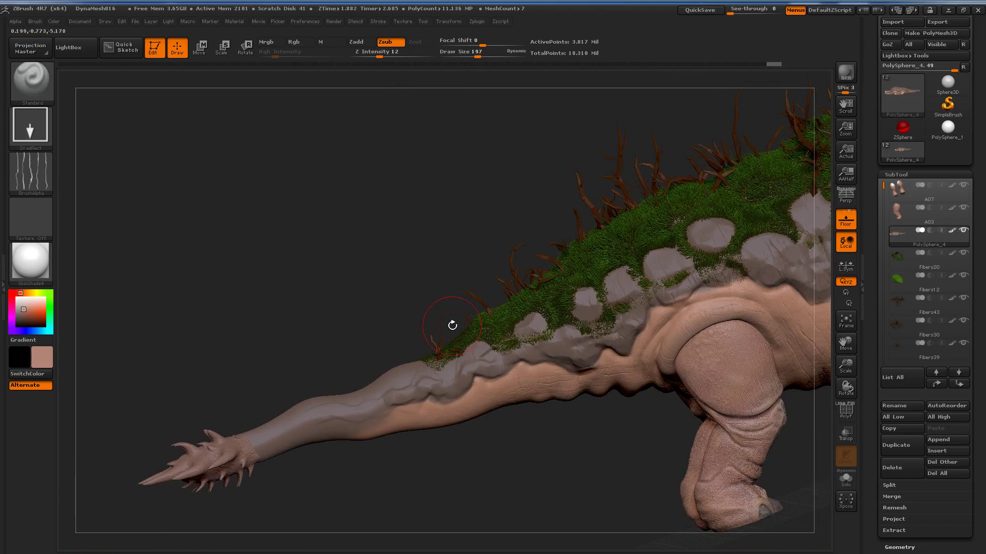
{"action": "mouse_move", "coordinate": [453, 326]}
{"action": "right_mouse_down"}
{"action": "mouse_move", "coordinate": [592, 312]}
{"action": "mouse_move", "coordinate": [518, 372]}
{"action": "right_mouse_up"}
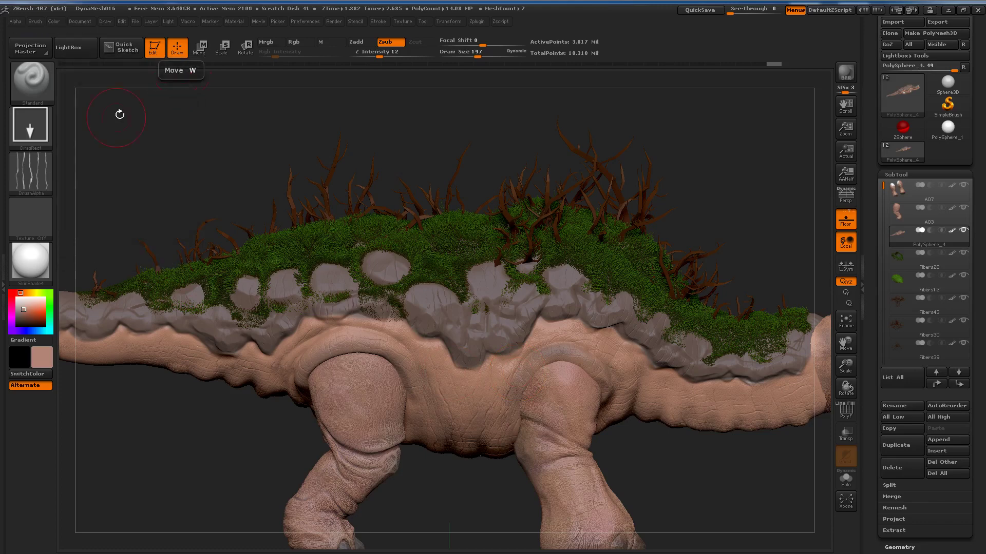
Set the brush to a Spray stroke with the speckled Alpha 07 and a smaller Draw Size
{"action": "left_click", "coordinate": [30, 118]}
{"action": "left_click", "coordinate": [238, 137]}
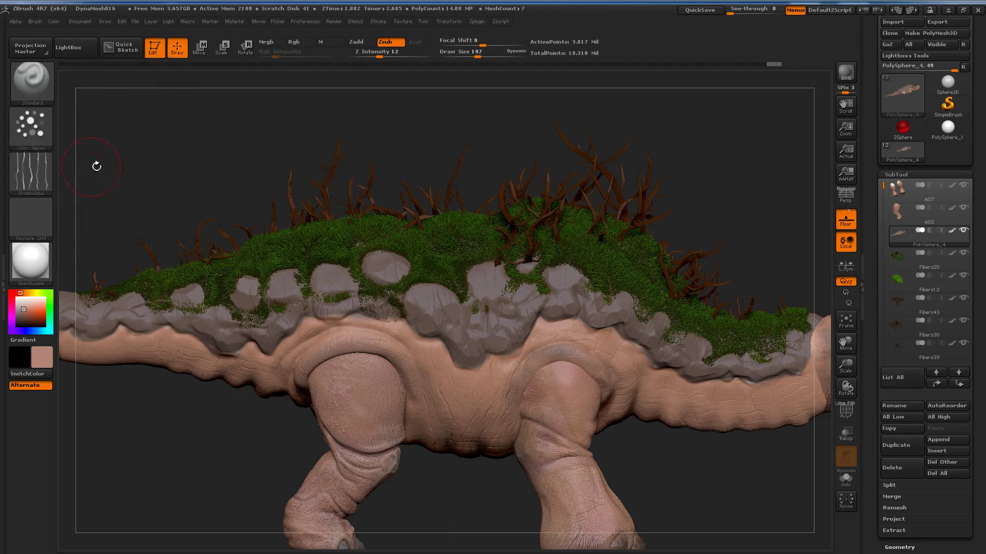
{"action": "left_click", "coordinate": [34, 172]}
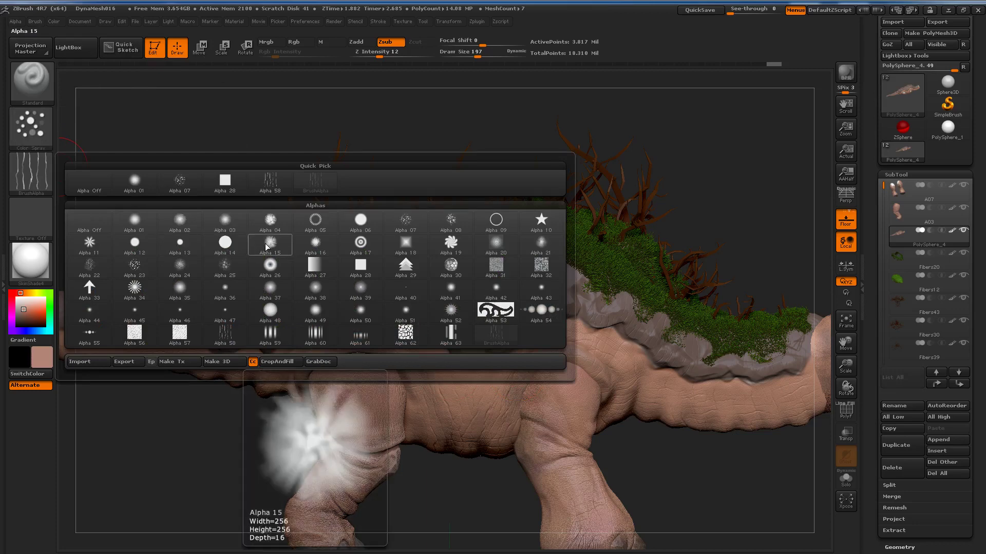
{"action": "left_click", "coordinate": [406, 220]}
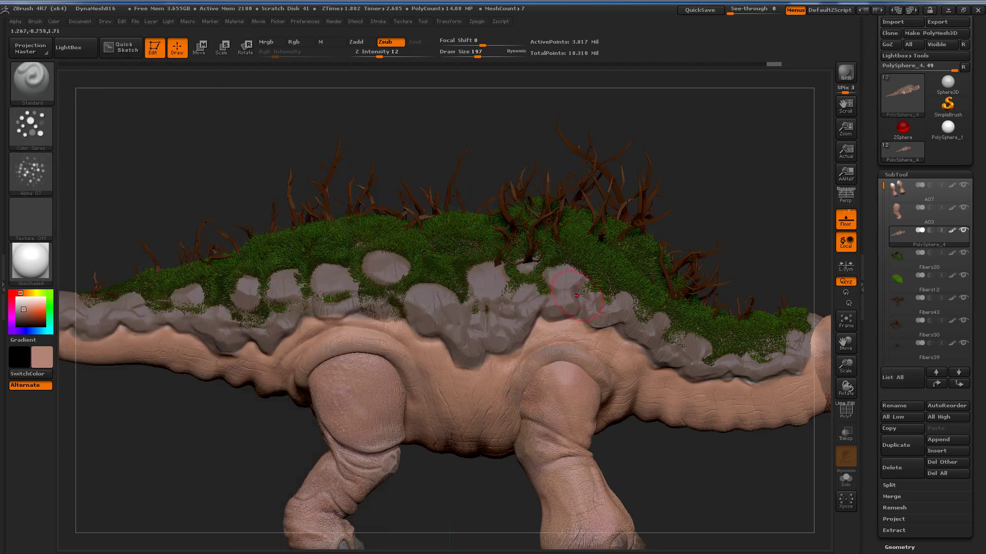
{"action": "scroll", "coordinate": [514, 298], "scroll_direction": "up", "scroll_amount": 2}
{"action": "scroll", "coordinate": [514, 298], "scroll_direction": "up", "scroll_amount": 2}
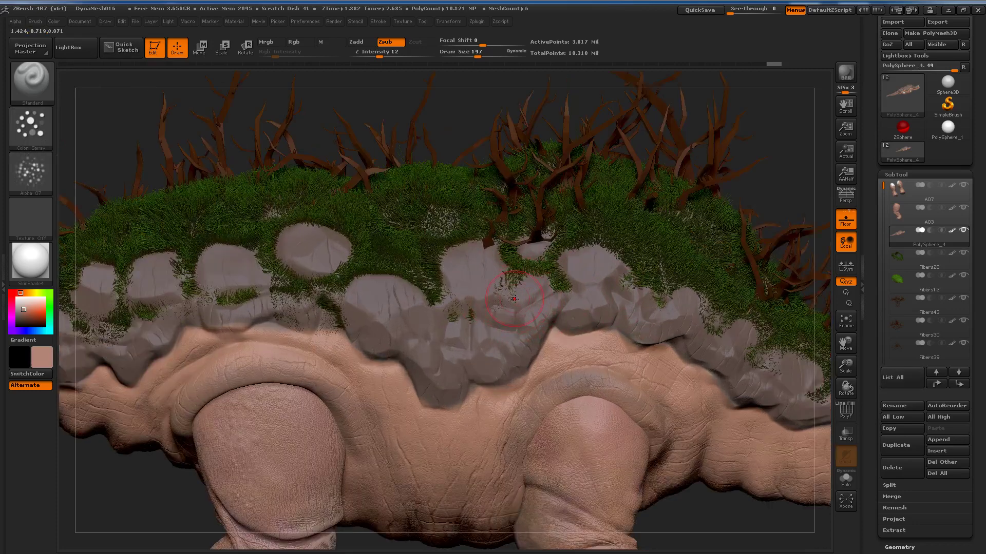
{"action": "scroll", "coordinate": [514, 299], "scroll_direction": "up", "scroll_amount": 2}
{"action": "scroll", "coordinate": [514, 299], "scroll_direction": "up", "scroll_amount": 2}
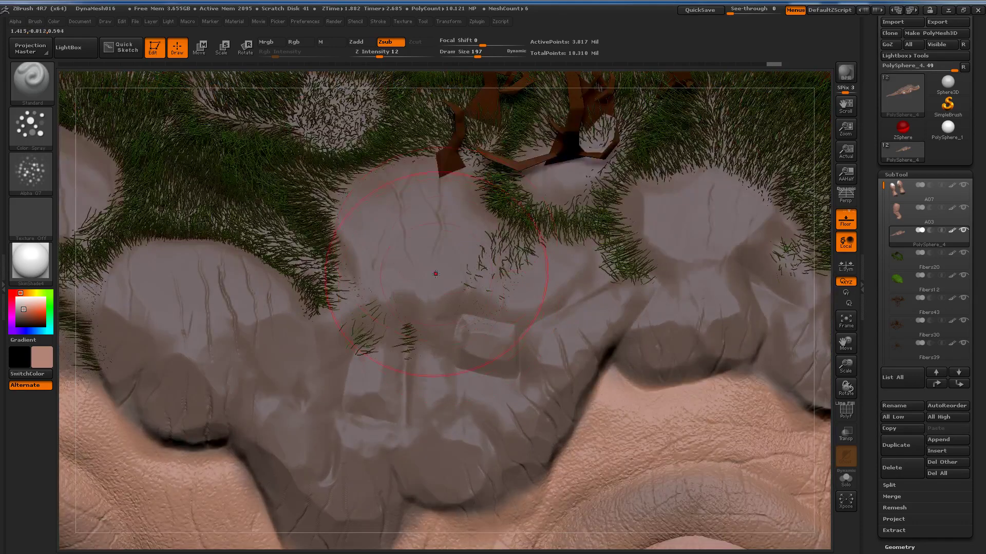
{"action": "left_click_drag", "start_coordinate": [478, 54], "coordinate": [467, 54]}
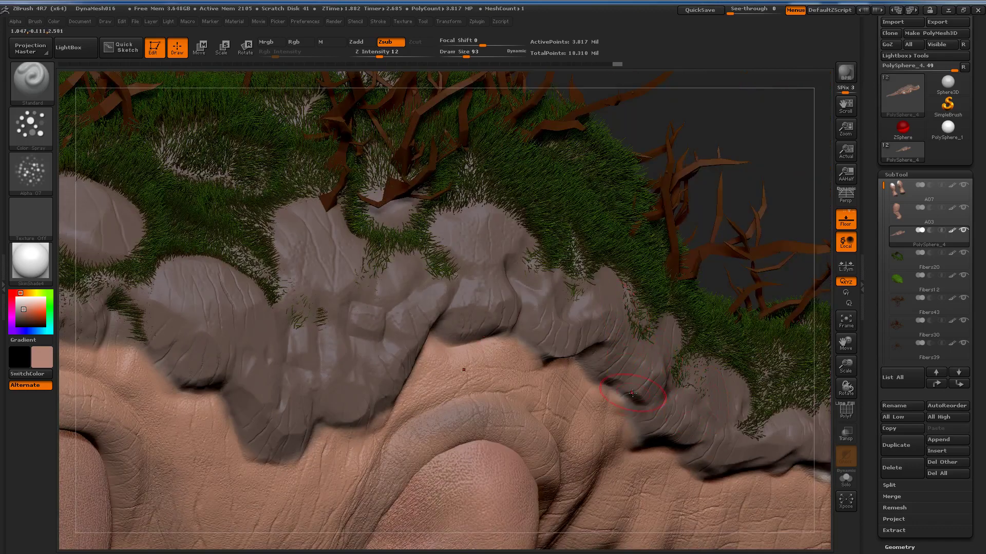
Orbit and zoom out so the grassy ridge along the shell plates spans the view
{"action": "left_click_drag", "start_coordinate": [690, 409], "coordinate": [759, 420]}
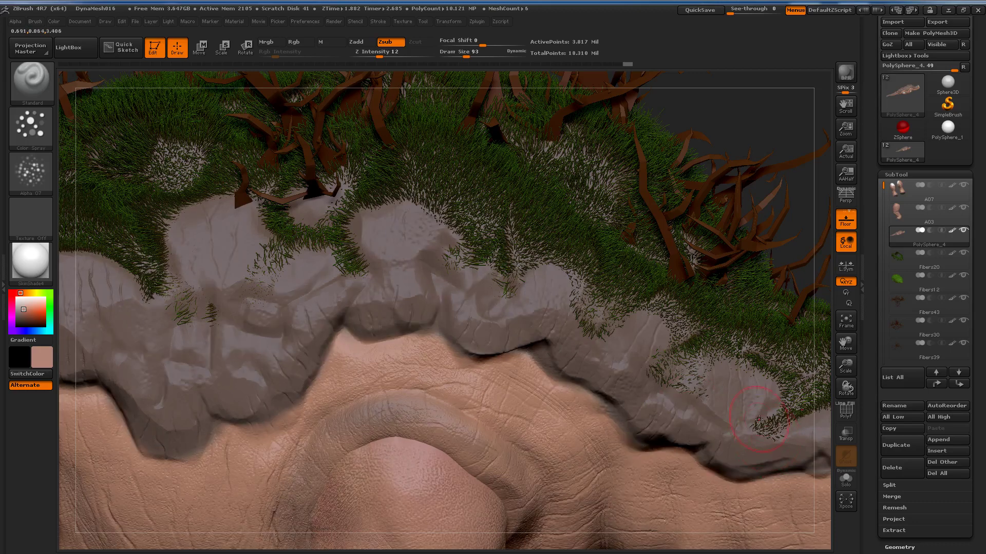
{"action": "left_click_drag", "start_coordinate": [799, 456], "coordinate": [428, 325]}
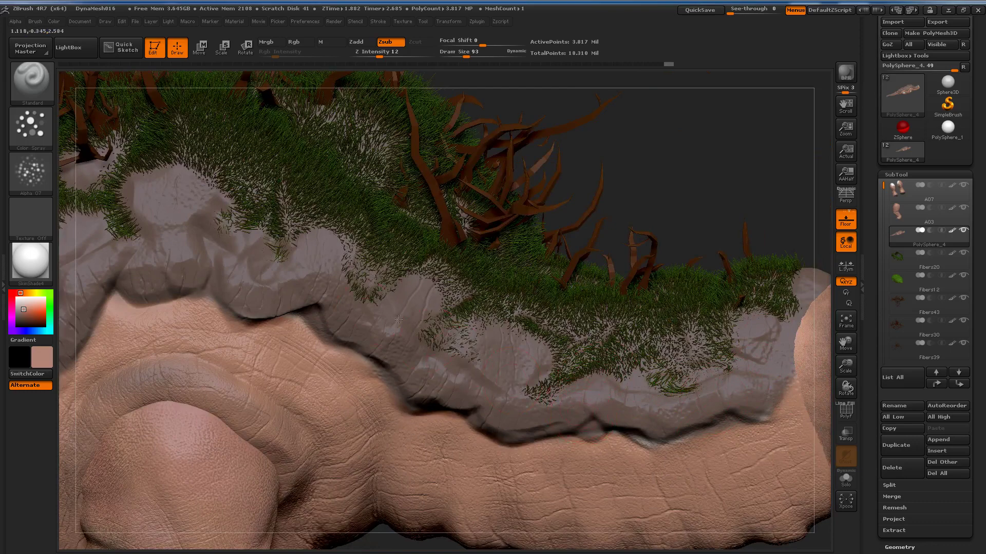
{"action": "left_click_drag", "start_coordinate": [398, 319], "coordinate": [478, 302]}
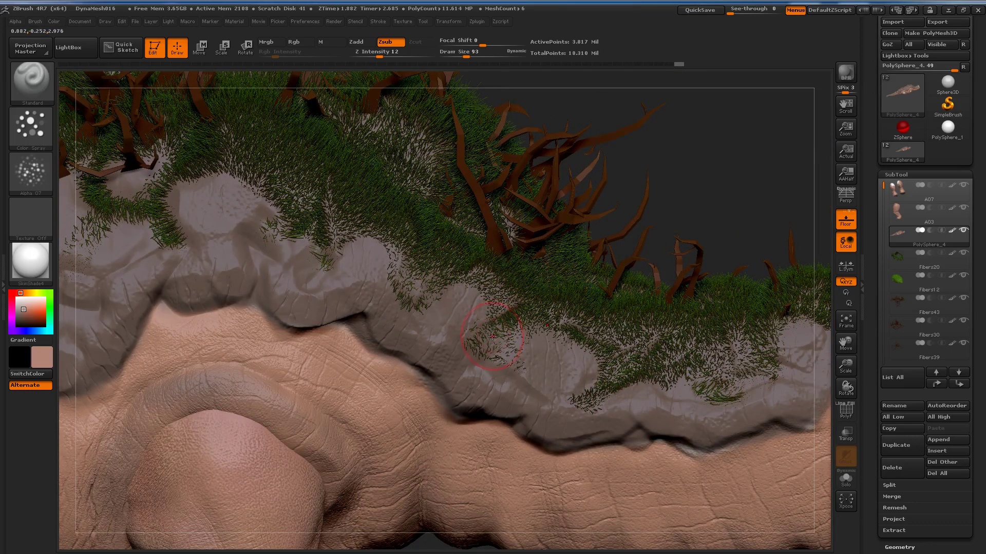
{"action": "left_click_drag", "start_coordinate": [492, 337], "coordinate": [507, 324]}
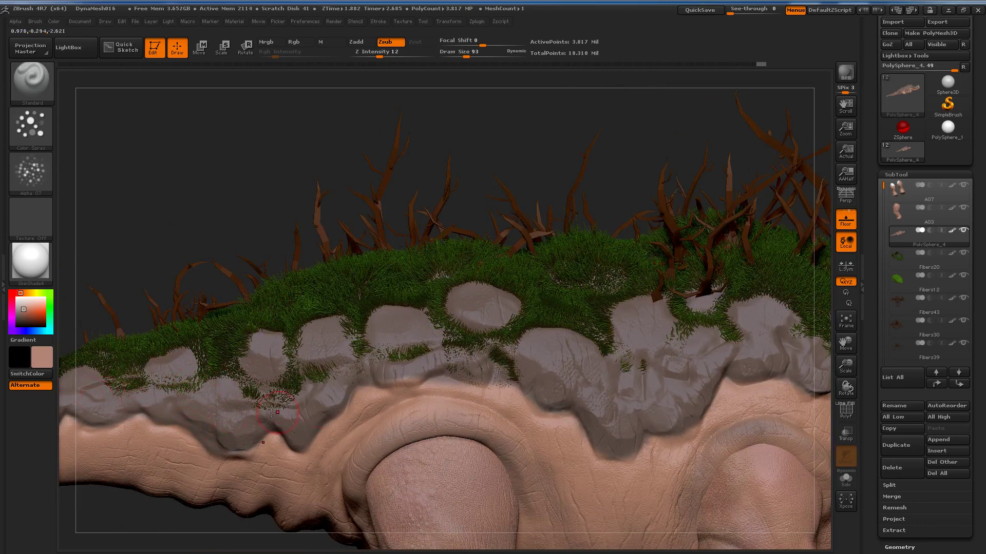
Pick Alpha 41, raise Draw Size to 131 and Z Intensity to 23, and zoom onto the torso
{"action": "left_click", "coordinate": [31, 171]}
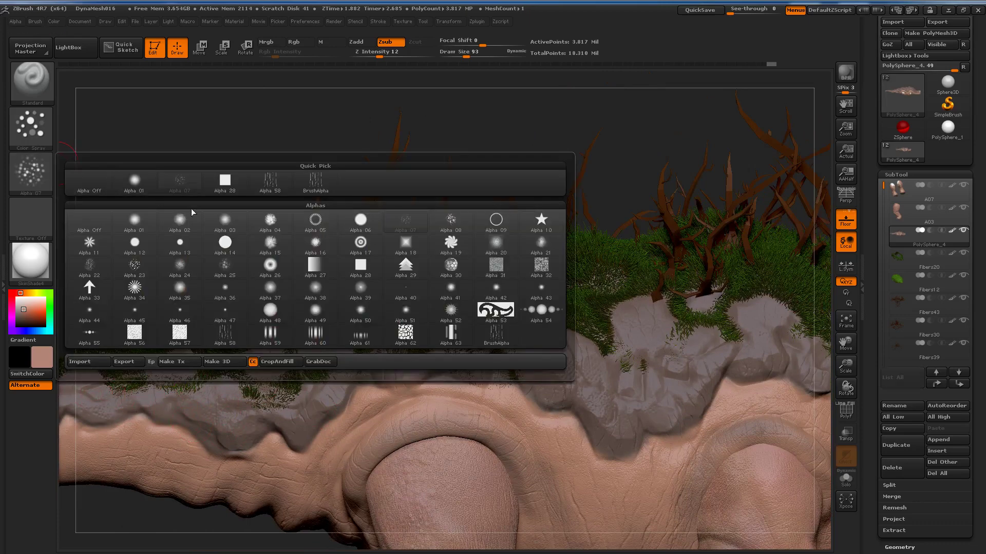
{"action": "left_click", "coordinate": [451, 297]}
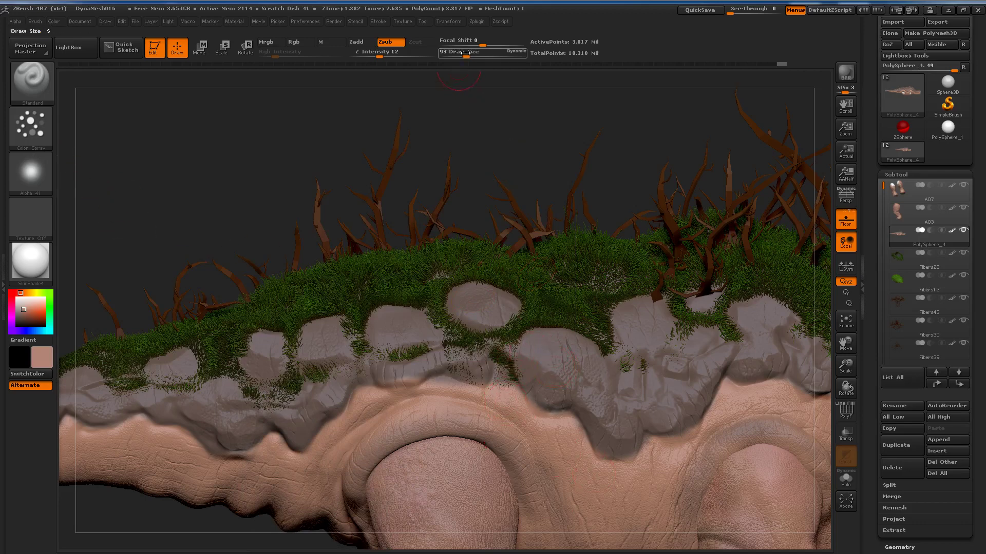
{"action": "left_click_drag", "start_coordinate": [466, 54], "coordinate": [471, 53]}
{"action": "left_click_drag", "start_coordinate": [379, 53], "coordinate": [390, 53]}
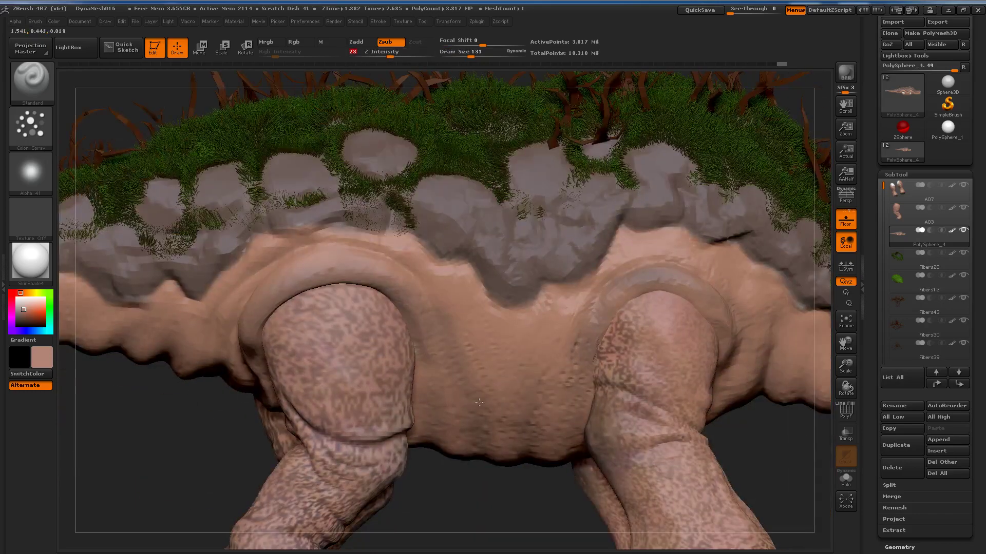
{"action": "right_click_drag", "start_coordinate": [479, 402], "coordinate": [450, 250], "text": "ctrl"}
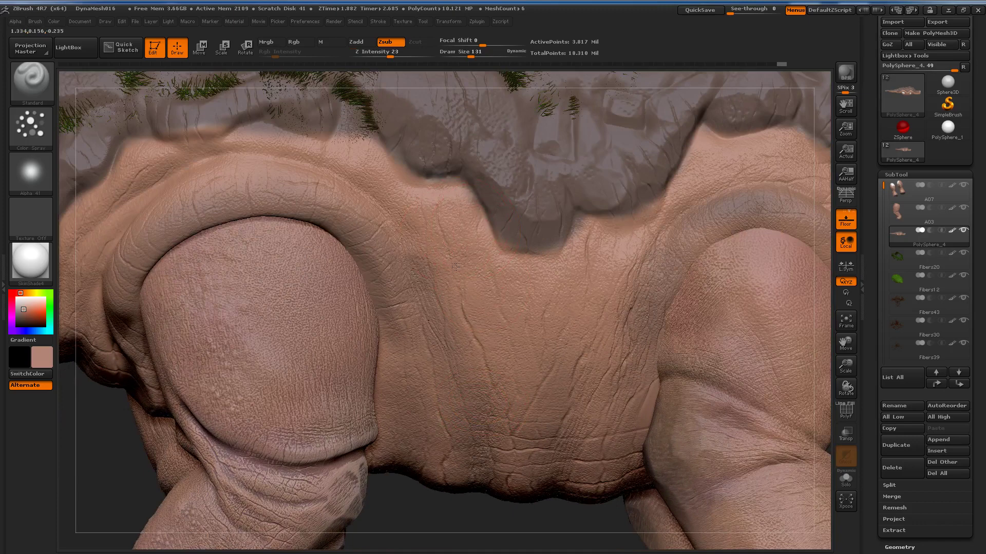
{"action": "key", "text": "ctrl"}
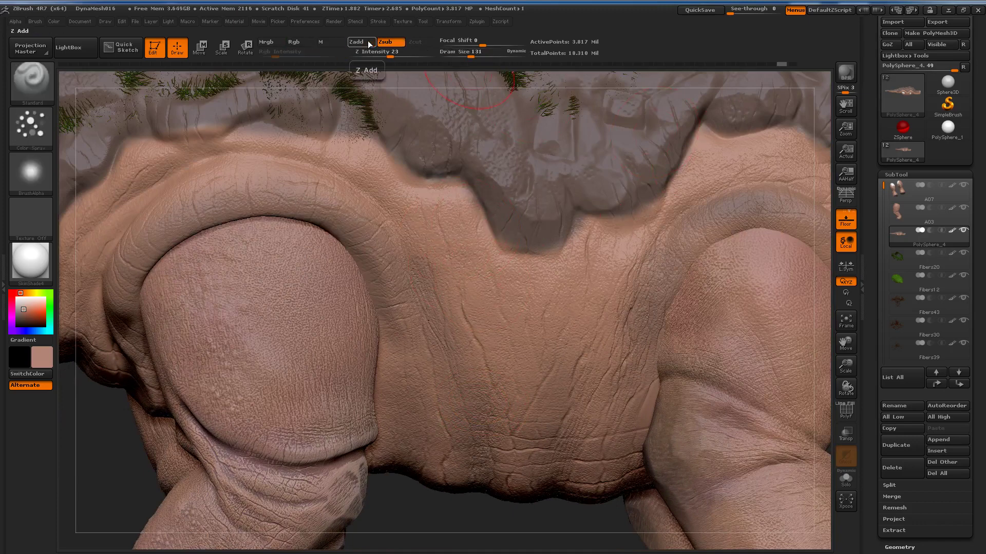
Set the brush to a DragRect stroke with the scattered-bumps Alpha 07
{"action": "left_click", "coordinate": [392, 53]}
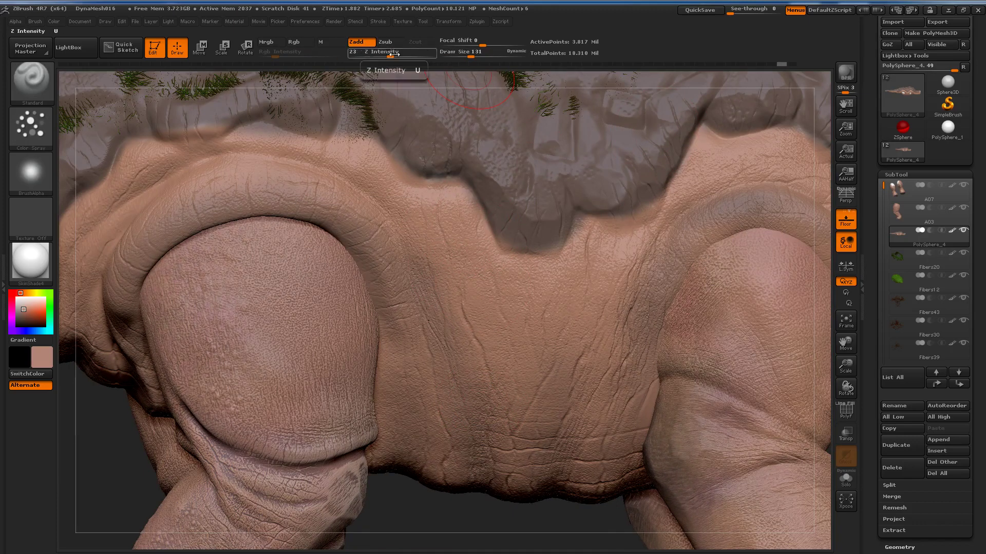
{"action": "left_click", "coordinate": [30, 171]}
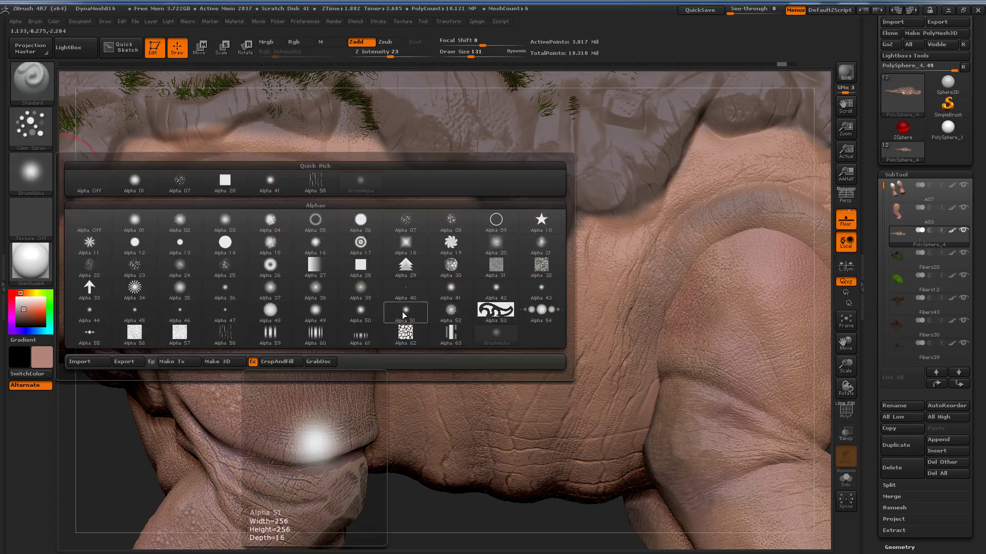
{"action": "left_click", "coordinate": [194, 244]}
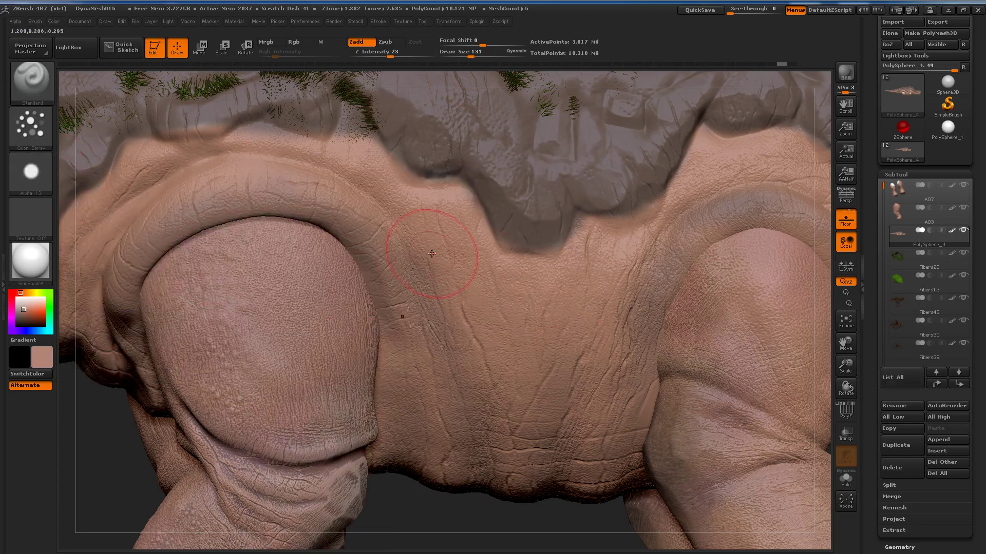
{"action": "key", "text": "ctrl"}
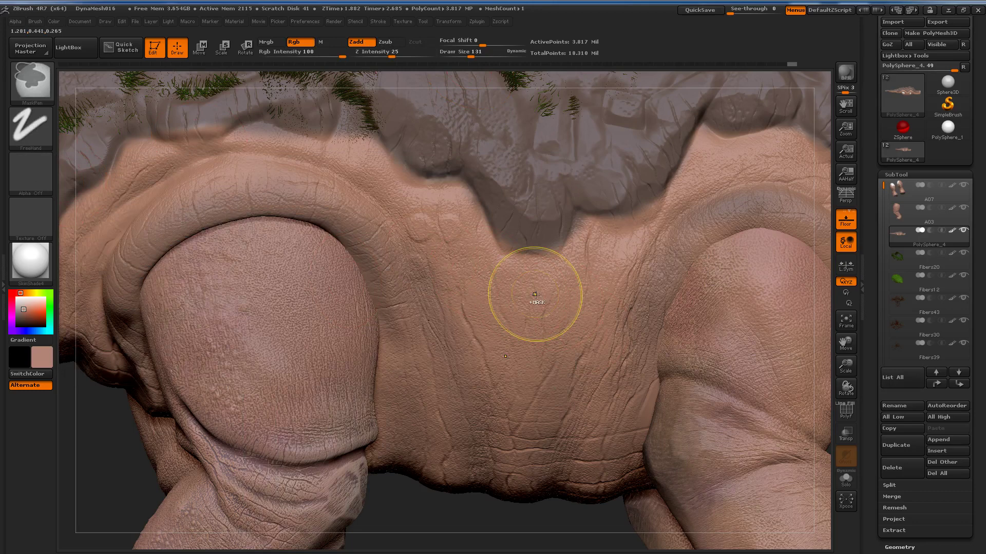
{"action": "left_click", "coordinate": [40, 133]}
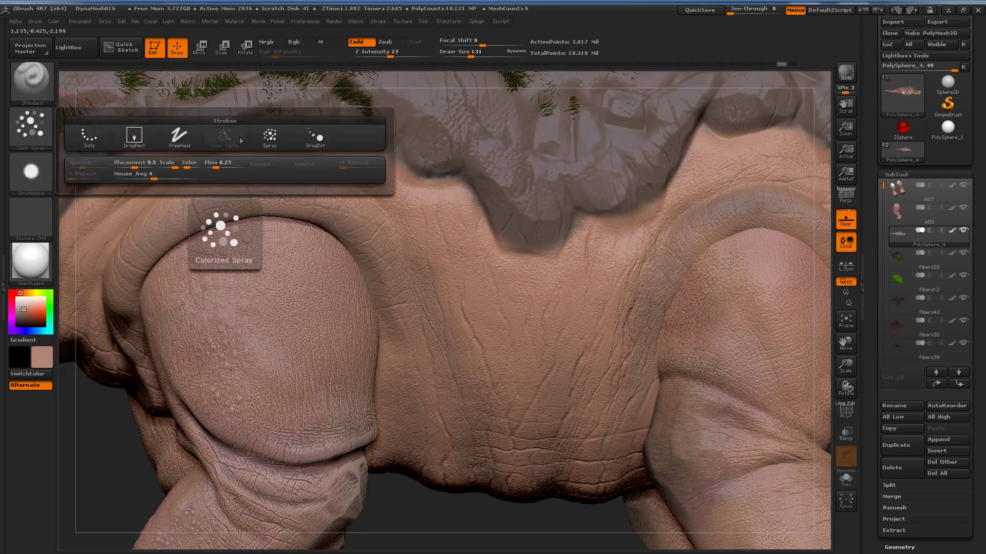
{"action": "left_click", "coordinate": [135, 137]}
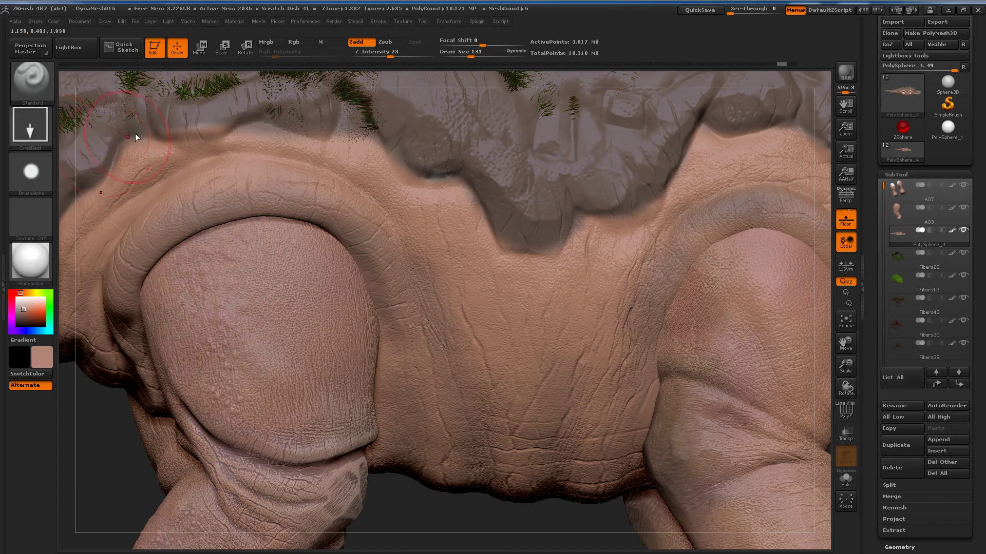
{"action": "left_click", "coordinate": [31, 171]}
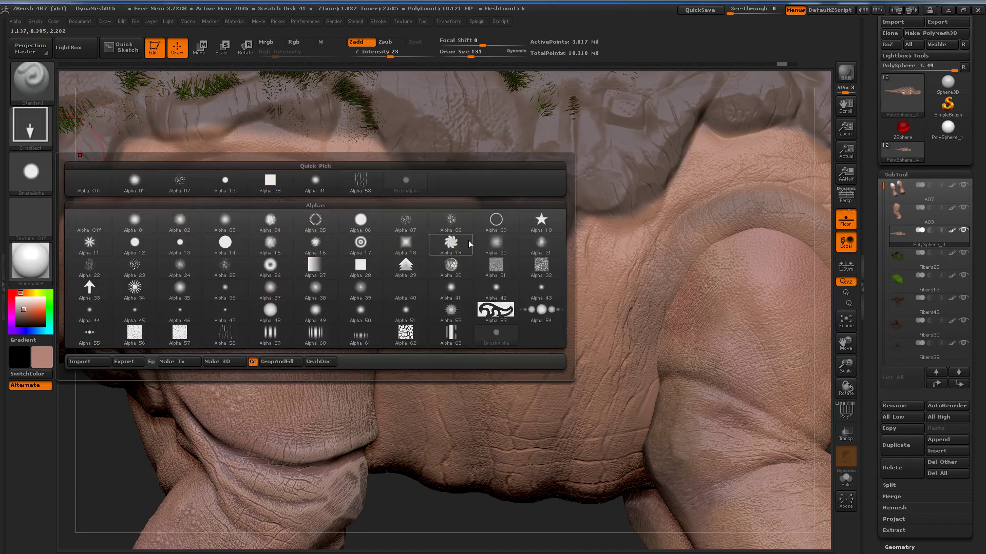
{"action": "left_click", "coordinate": [409, 221]}
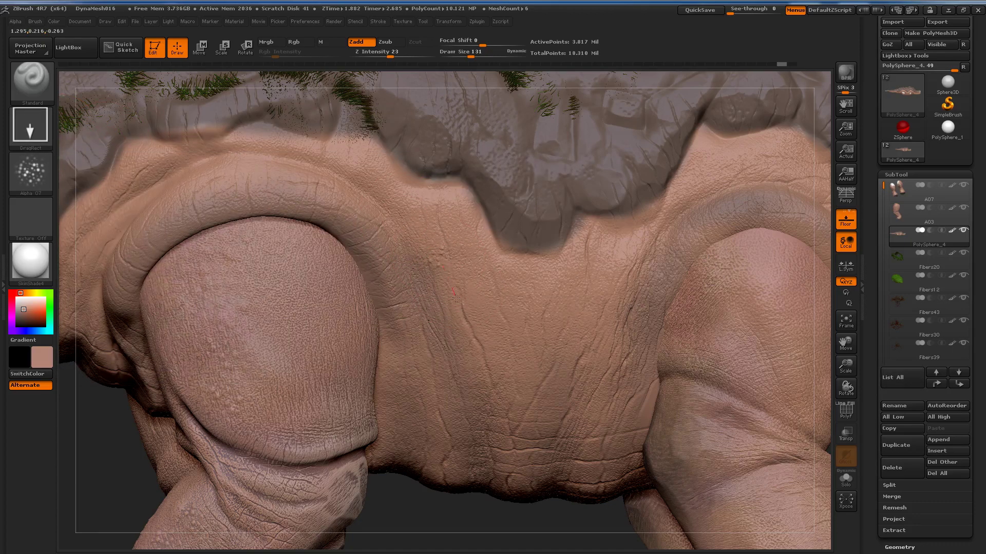
Lower Z Intensity to 15 and stamp clusters of small bumps onto the flank below the shell
{"action": "mouse_move", "coordinate": [455, 298]}
{"action": "left_mouse_down"}
{"action": "mouse_move", "coordinate": [573, 237]}
{"action": "mouse_move", "coordinate": [571, 183]}
{"action": "left_mouse_up"}
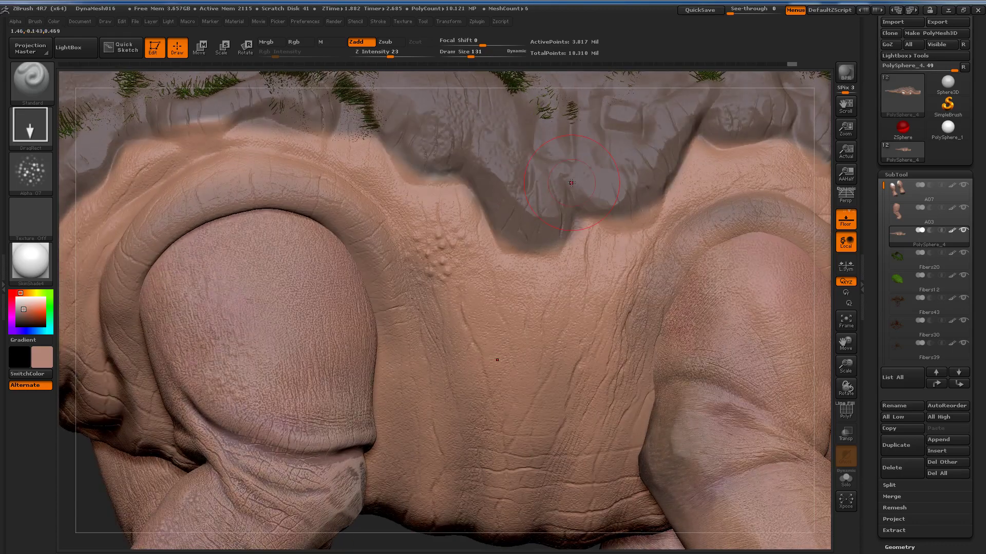
{"action": "key", "text": "ctrl+z"}
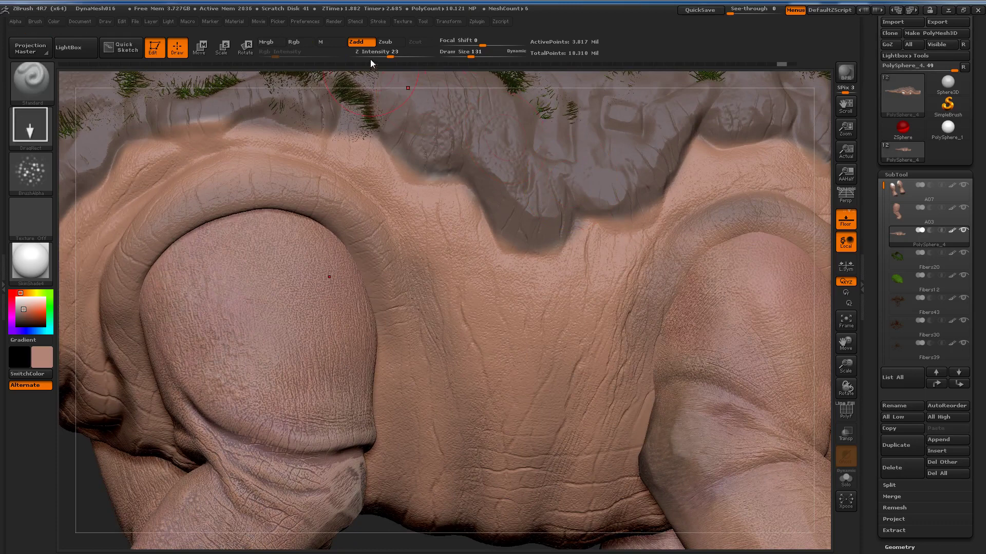
{"action": "left_click_drag", "start_coordinate": [390, 56], "coordinate": [383, 57]}
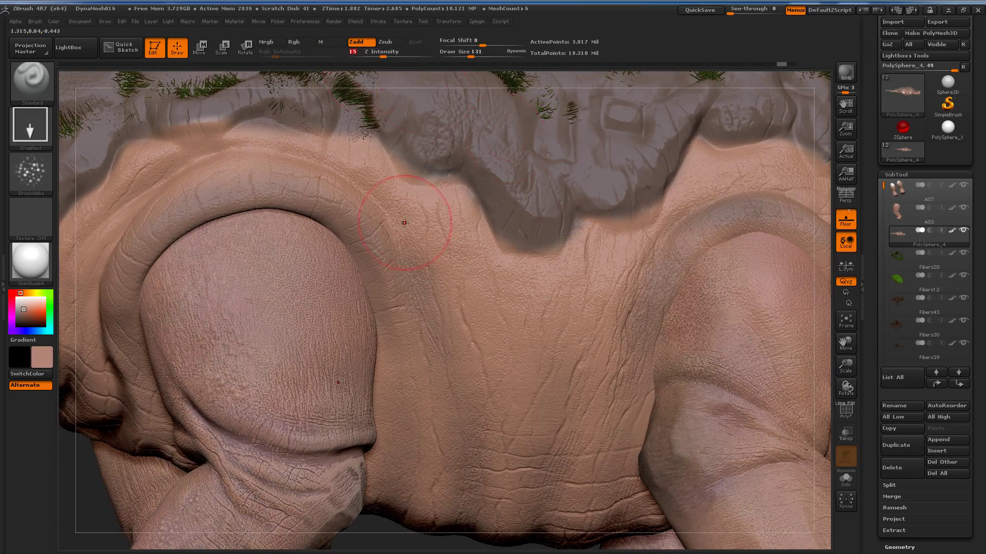
{"action": "left_click_drag", "start_coordinate": [425, 251], "coordinate": [431, 263]}
{"action": "left_click_drag", "start_coordinate": [446, 298], "coordinate": [446, 300]}
{"action": "left_click", "coordinate": [470, 371]}
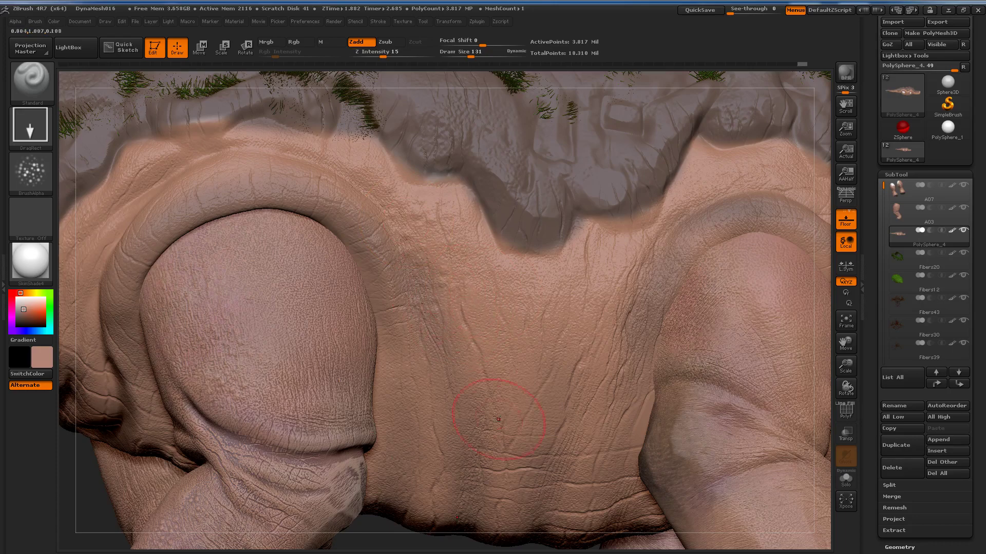
{"action": "left_click_drag", "start_coordinate": [536, 392], "coordinate": [599, 444]}
{"action": "key", "text": "ctrl"}
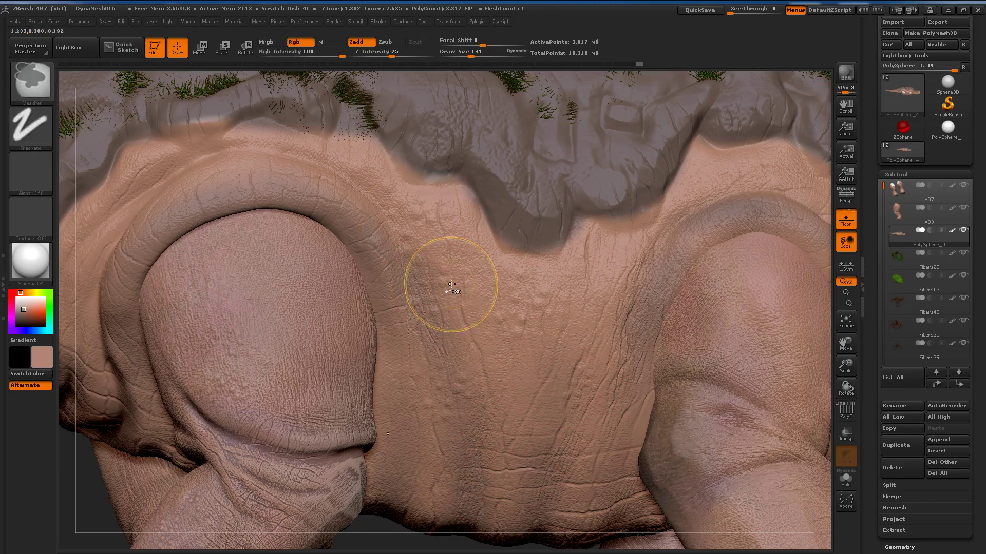
{"action": "key", "text": "ctrl+z"}
{"action": "key", "text": "ctrl+z"}
{"action": "key", "text": "ctrl+z"}
{"action": "key", "text": "ctrl+z"}
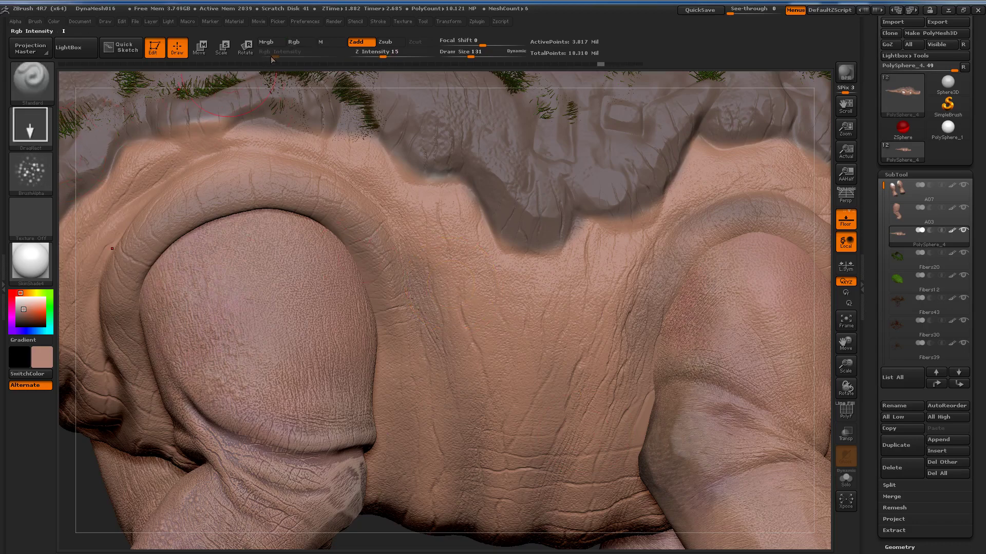
Turn on Rgb with lower colour intensity and stamp more raised bumps across the flank
{"action": "left_click", "coordinate": [296, 42]}
{"action": "left_click", "coordinate": [42, 356]}
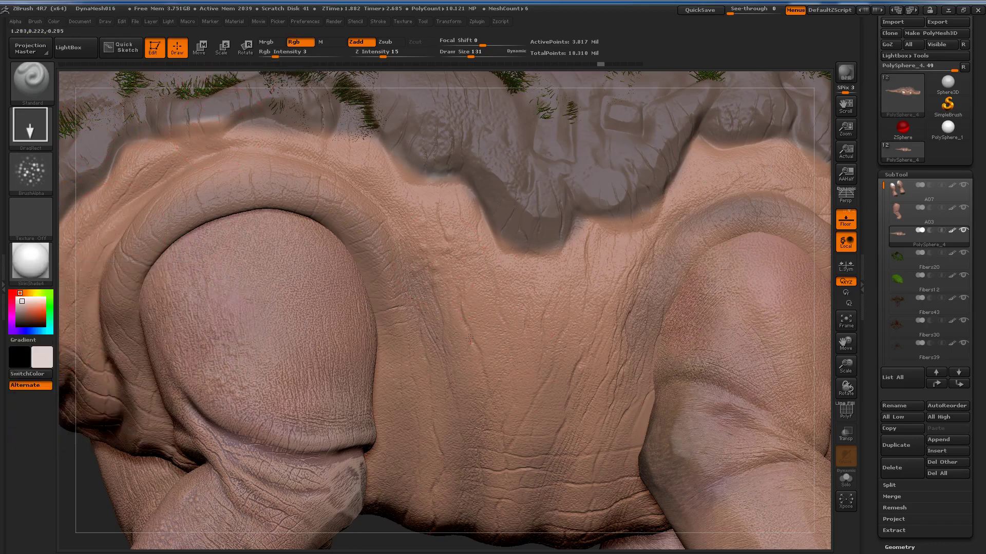
{"action": "key", "text": "ctrl"}
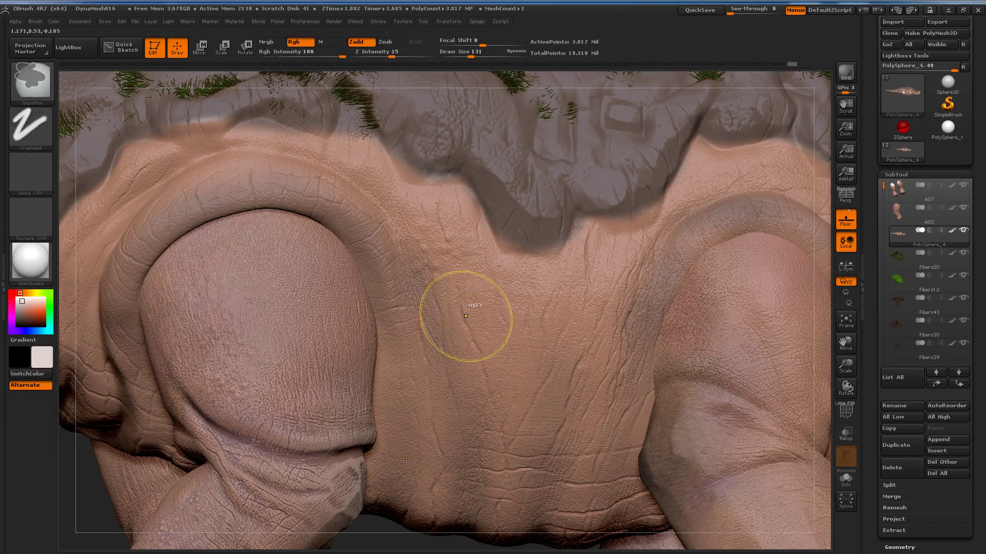
{"action": "left_click_drag", "start_coordinate": [277, 56], "coordinate": [298, 57]}
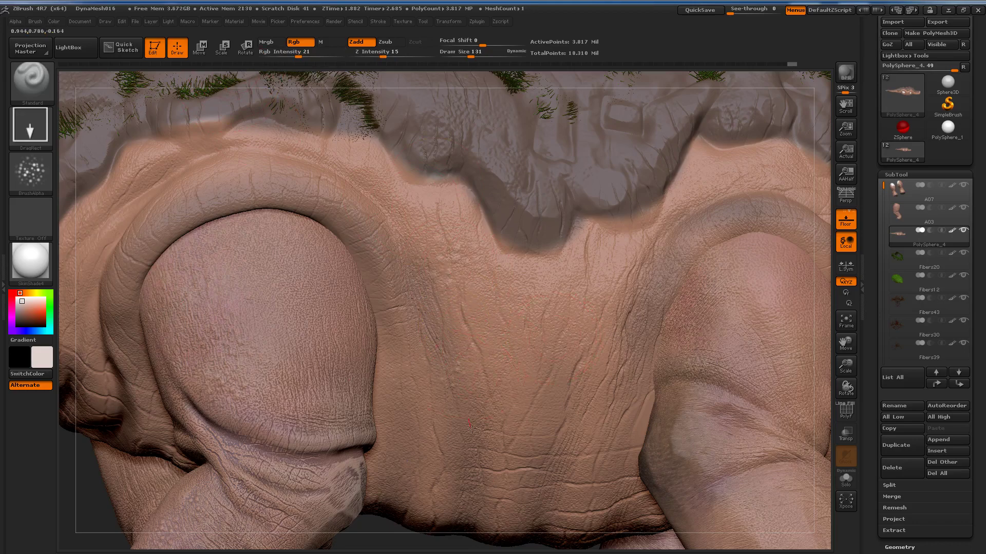
{"action": "left_click_drag", "start_coordinate": [462, 365], "coordinate": [441, 383]}
{"action": "mouse_move", "coordinate": [501, 277]}
{"action": "left_mouse_down"}
{"action": "mouse_move", "coordinate": [501, 308]}
{"action": "mouse_move", "coordinate": [510, 288]}
{"action": "left_mouse_up"}
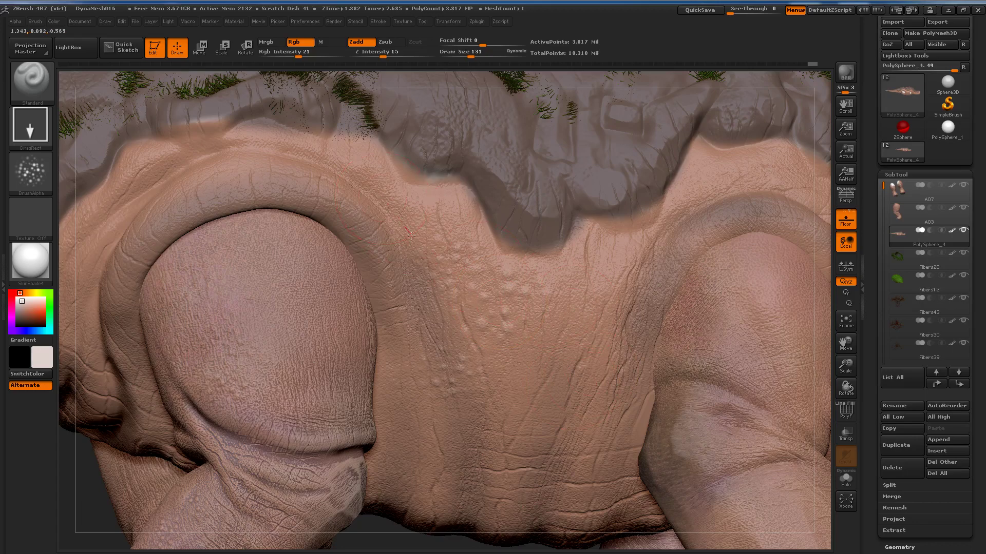
Try salmon and darker brown paint colours and lower the colour intensity
{"action": "scroll", "coordinate": [606, 320], "scroll_direction": "down", "scroll_amount": 2}
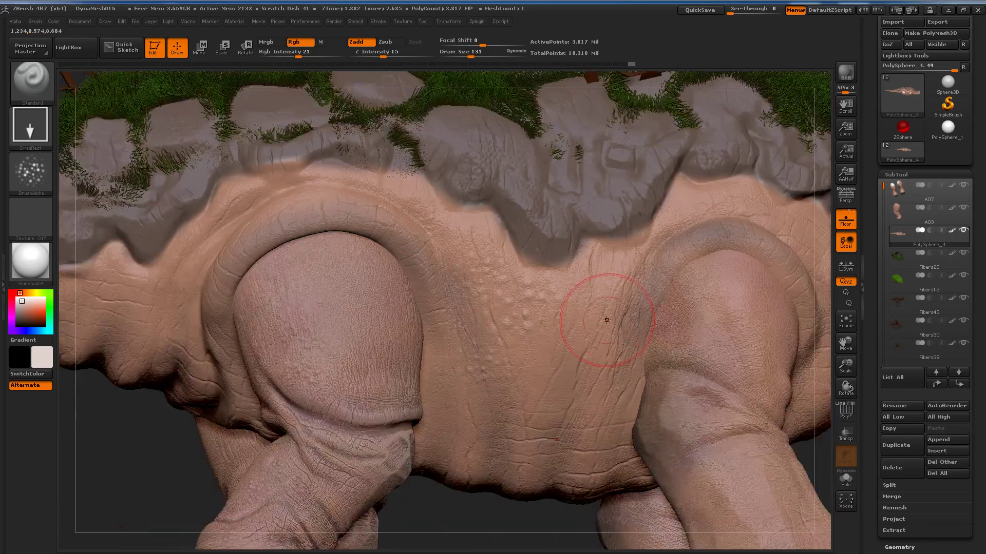
{"action": "scroll", "coordinate": [606, 320], "scroll_direction": "down", "scroll_amount": 2}
{"action": "mouse_move", "coordinate": [599, 326]}
{"action": "left_mouse_down"}
{"action": "mouse_move", "coordinate": [763, 292]}
{"action": "mouse_move", "coordinate": [610, 285]}
{"action": "left_mouse_up"}
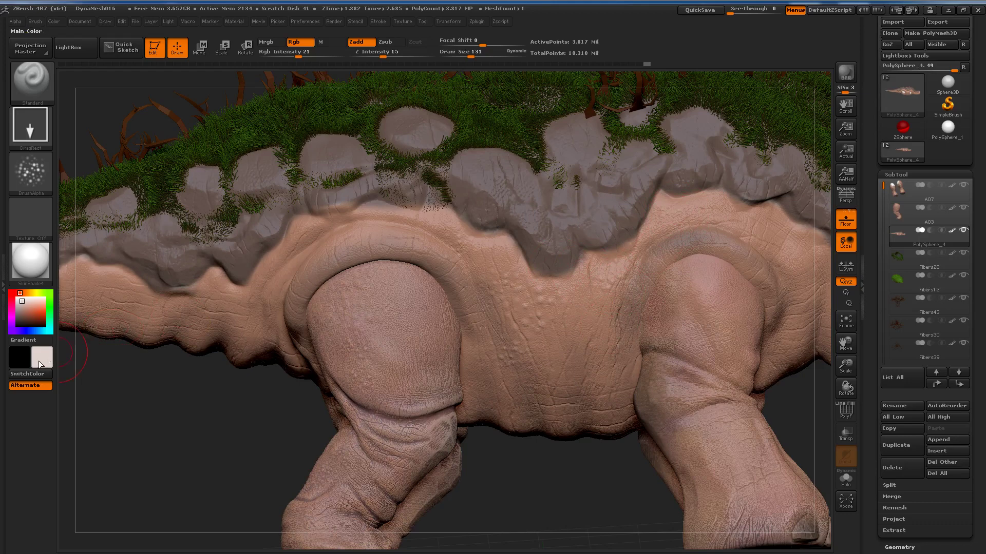
{"action": "left_click", "coordinate": [41, 329]}
{"action": "left_click", "coordinate": [105, 344]}
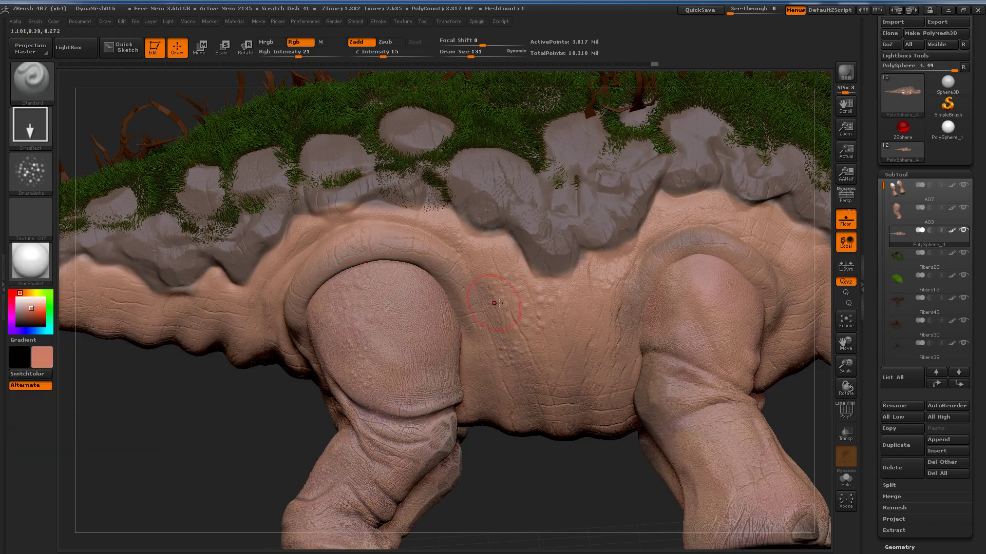
{"action": "left_click", "coordinate": [41, 319]}
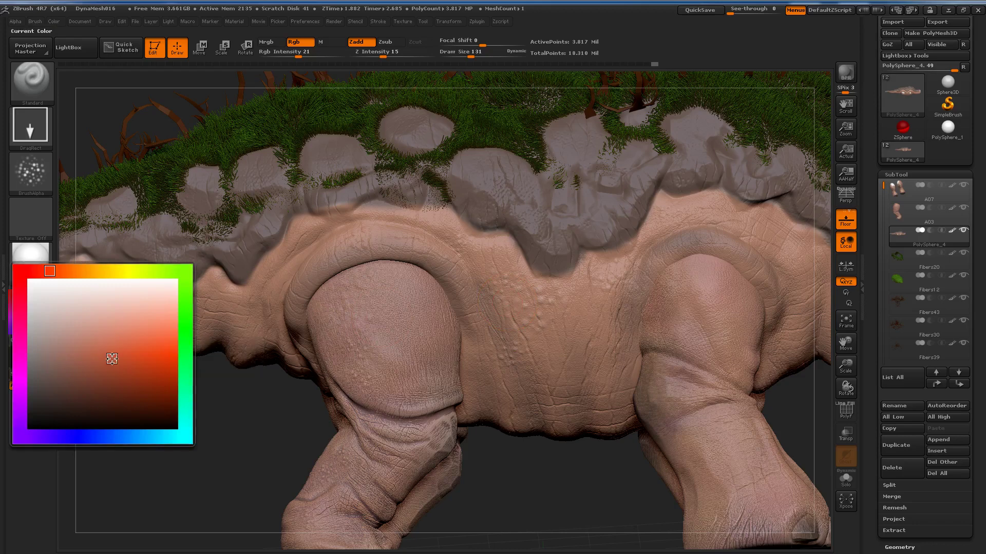
{"action": "left_click", "coordinate": [93, 392]}
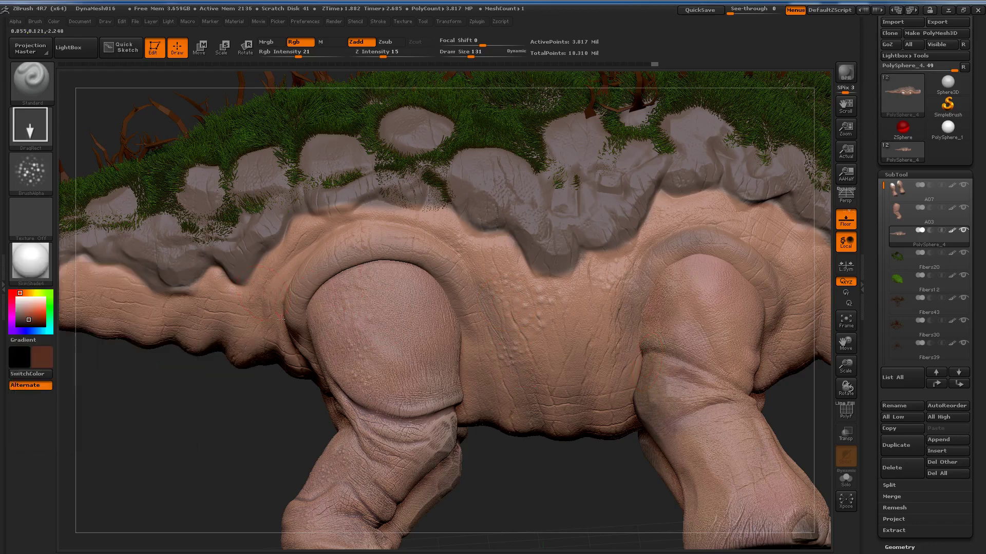
{"action": "type", "text": "i"}
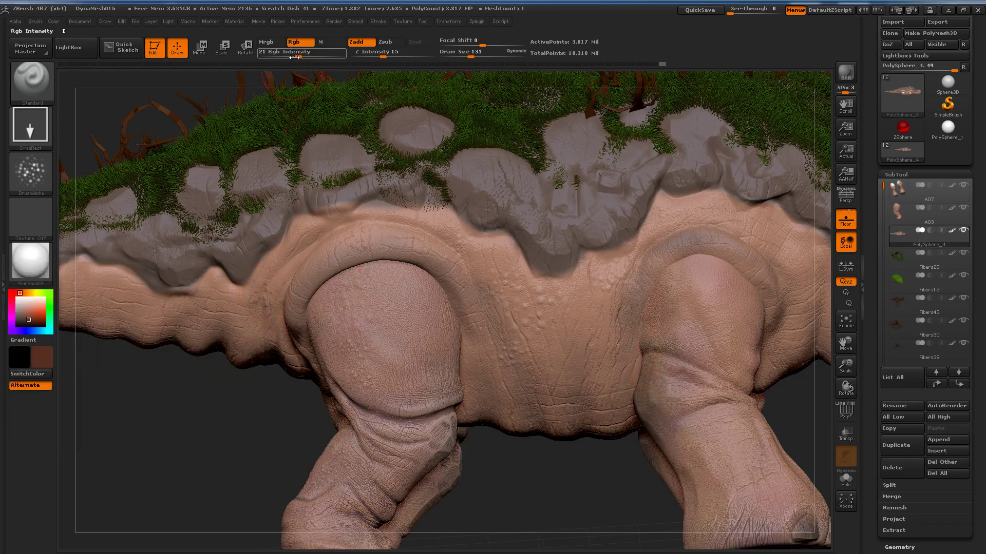
{"action": "type", "text": "12"}
{"action": "key", "text": "Return"}
Try an orange-brown, raise Rgb Intensity to 17, and set the paint colour to pure red
{"action": "left_click_drag", "start_coordinate": [42, 362], "coordinate": [94, 361]}
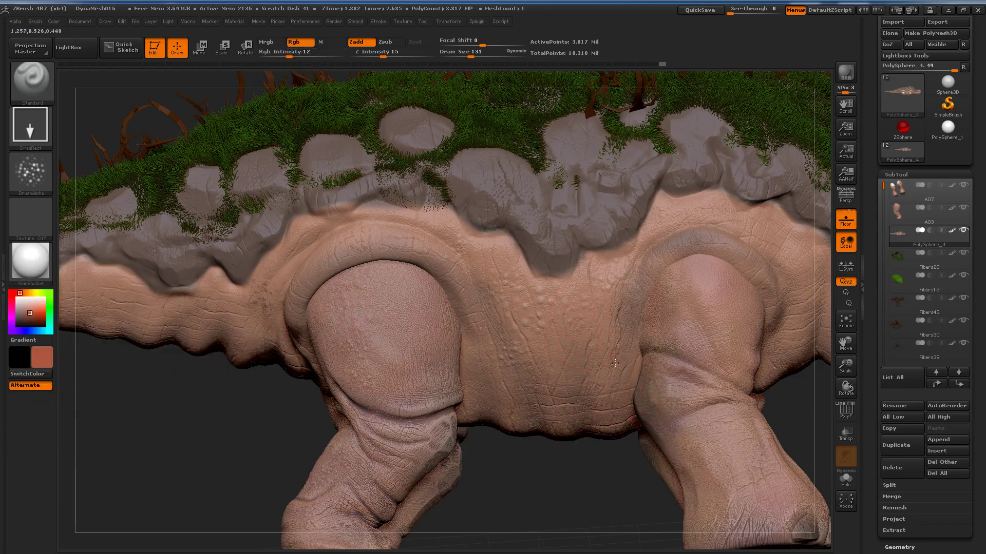
{"action": "left_click_drag", "start_coordinate": [42, 360], "coordinate": [109, 366]}
{"action": "left_click_drag", "start_coordinate": [289, 56], "coordinate": [295, 56]}
{"action": "mouse_move", "coordinate": [633, 252]}
{"action": "left_mouse_down"}
{"action": "mouse_move", "coordinate": [665, 316]}
{"action": "mouse_move", "coordinate": [516, 269]}
{"action": "left_mouse_up"}
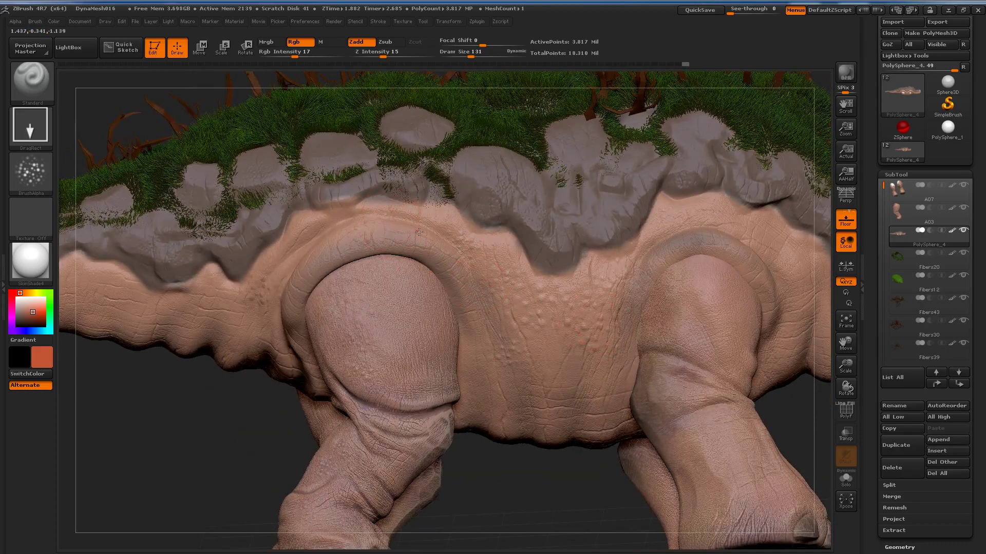
{"action": "left_click", "coordinate": [38, 319]}
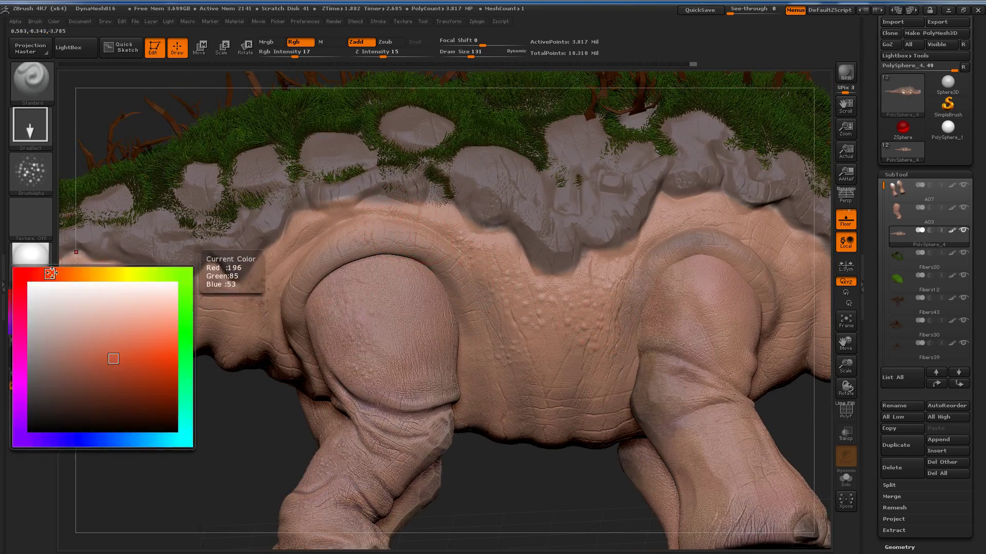
{"action": "left_click_drag", "start_coordinate": [51, 273], "coordinate": [23, 273]}
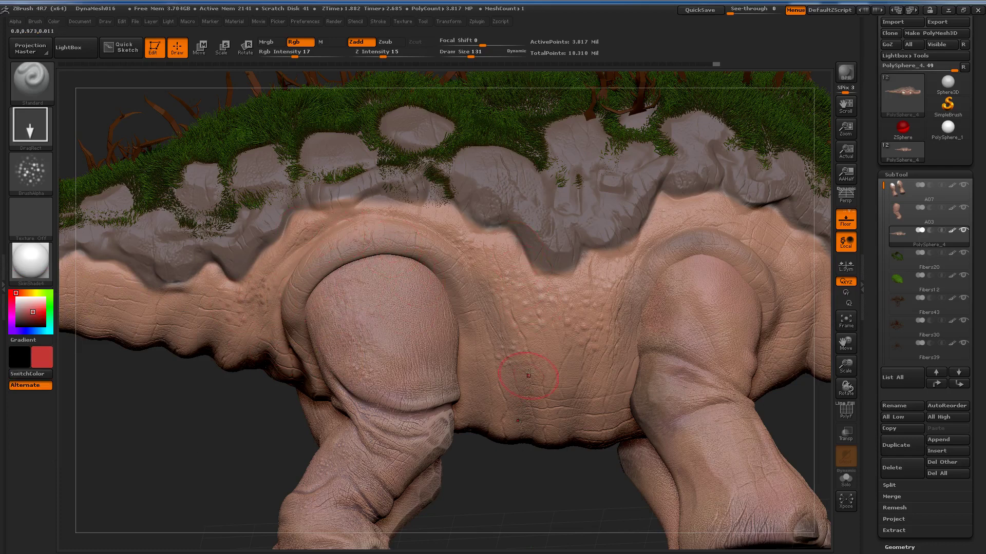
{"action": "key", "text": "ctrl"}
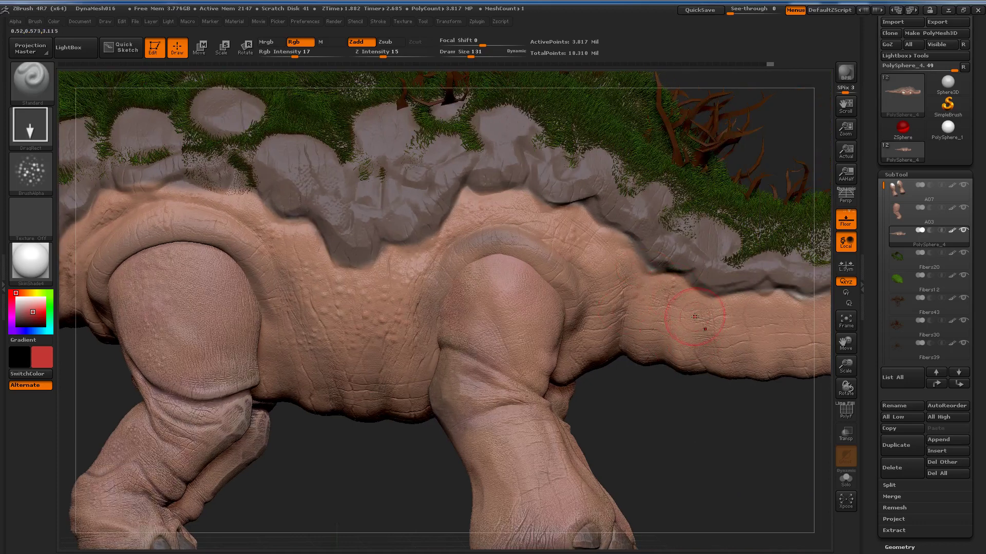
Raise Z Intensity to 25, orbit around the creature to the tail, and pick a pale skin pink colour
{"action": "left_click_drag", "start_coordinate": [383, 57], "coordinate": [392, 56]}
{"action": "left_click_drag", "start_coordinate": [759, 310], "coordinate": [750, 358], "text": "alt"}
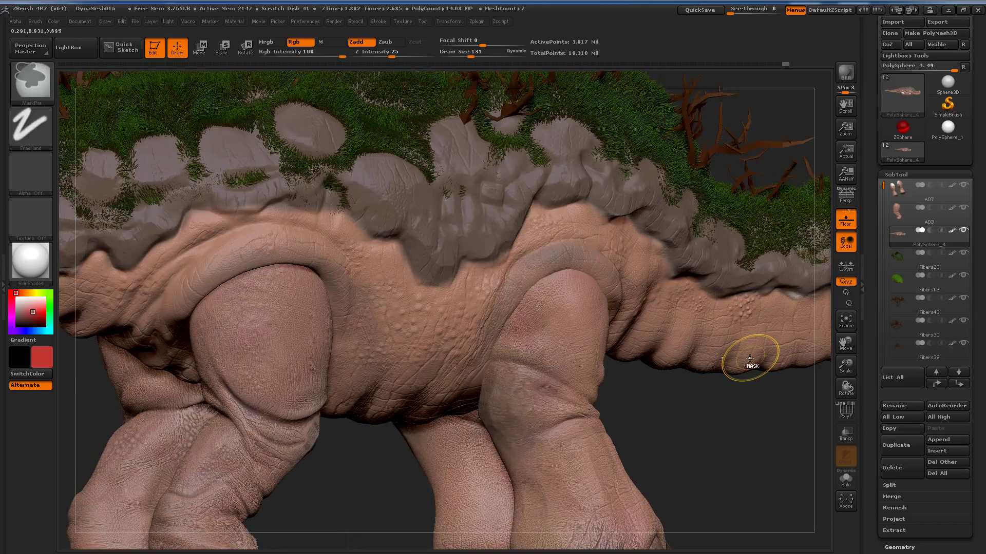
{"action": "left_click", "coordinate": [390, 53]}
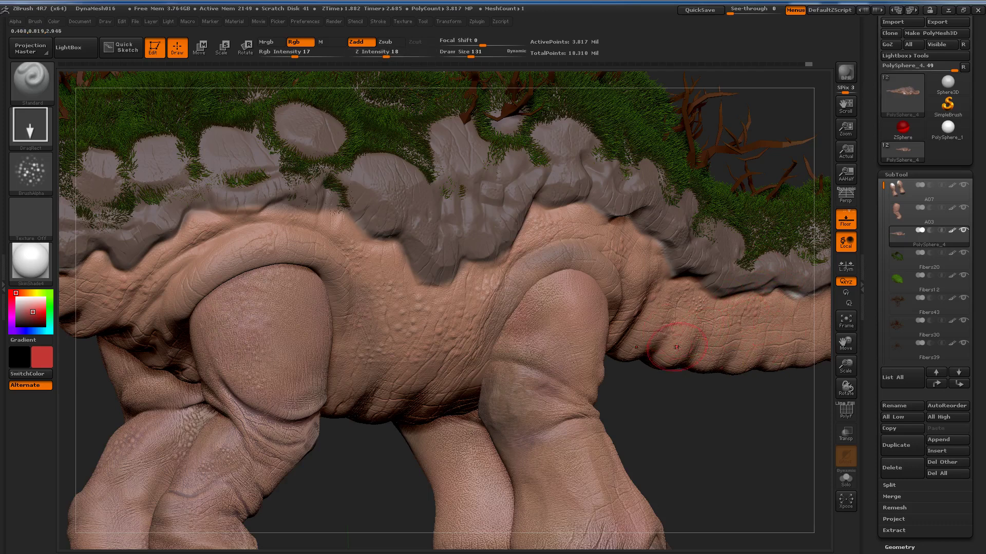
{"action": "left_click_drag", "start_coordinate": [654, 324], "coordinate": [752, 248]}
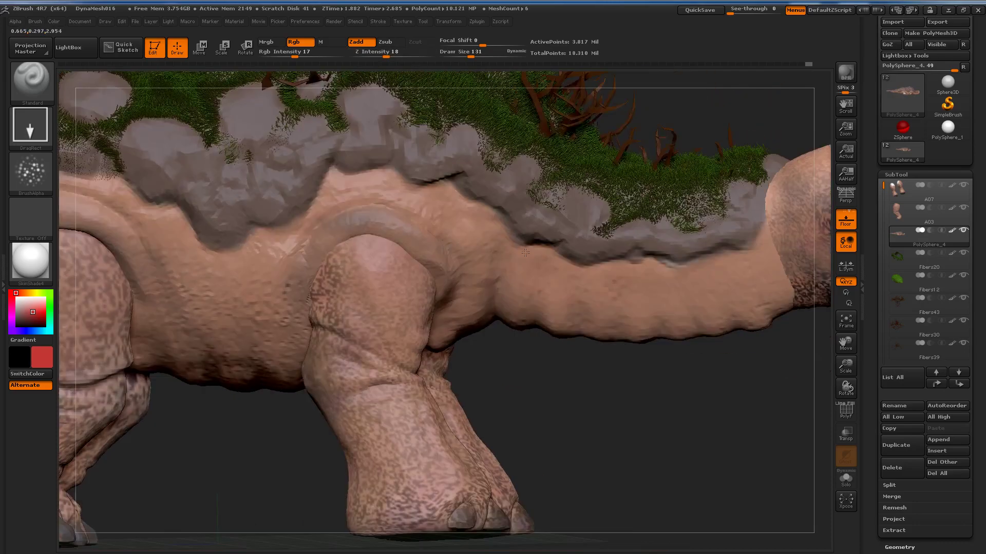
{"action": "left_click_drag", "start_coordinate": [680, 283], "coordinate": [683, 276]}
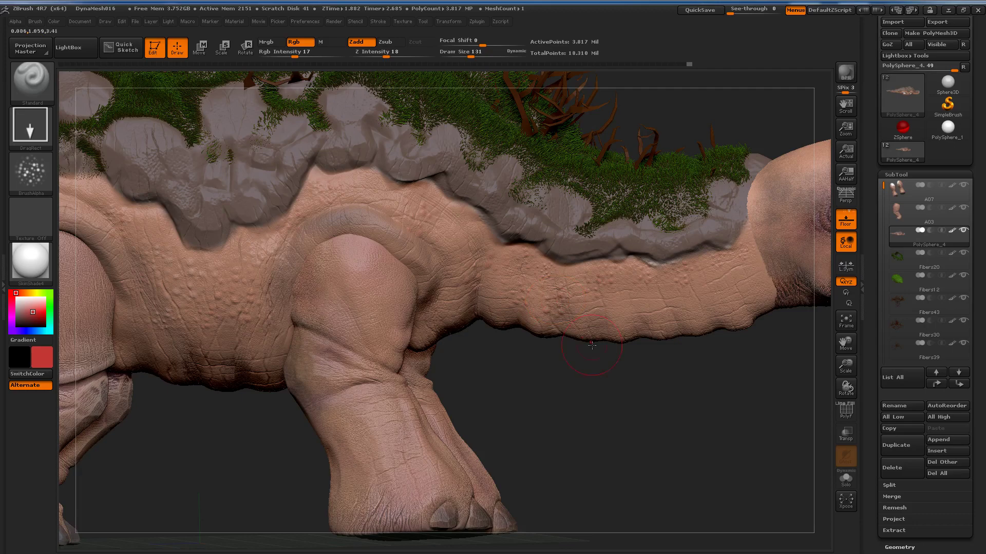
{"action": "left_click_drag", "start_coordinate": [656, 359], "coordinate": [667, 390]}
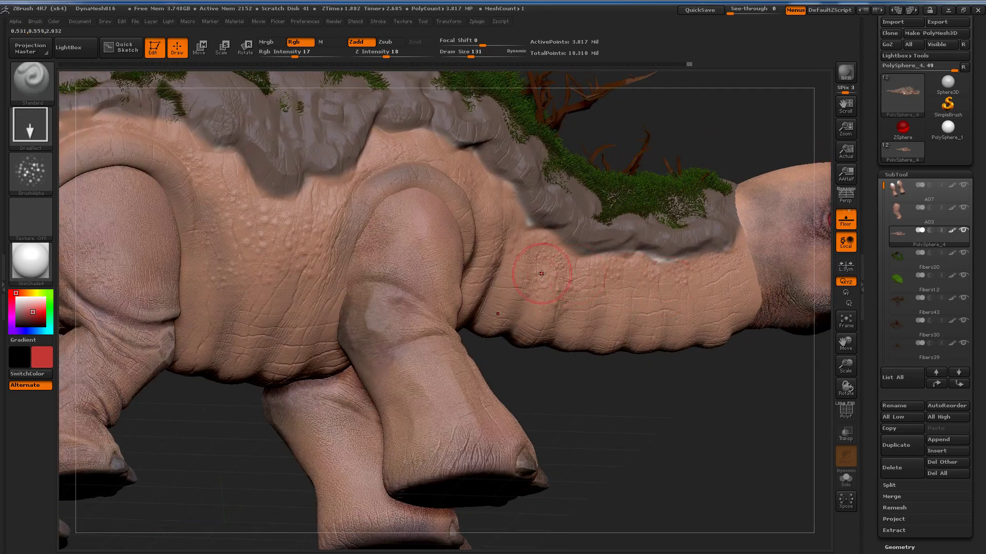
{"action": "left_click_drag", "start_coordinate": [668, 451], "coordinate": [359, 493], "text": "alt"}
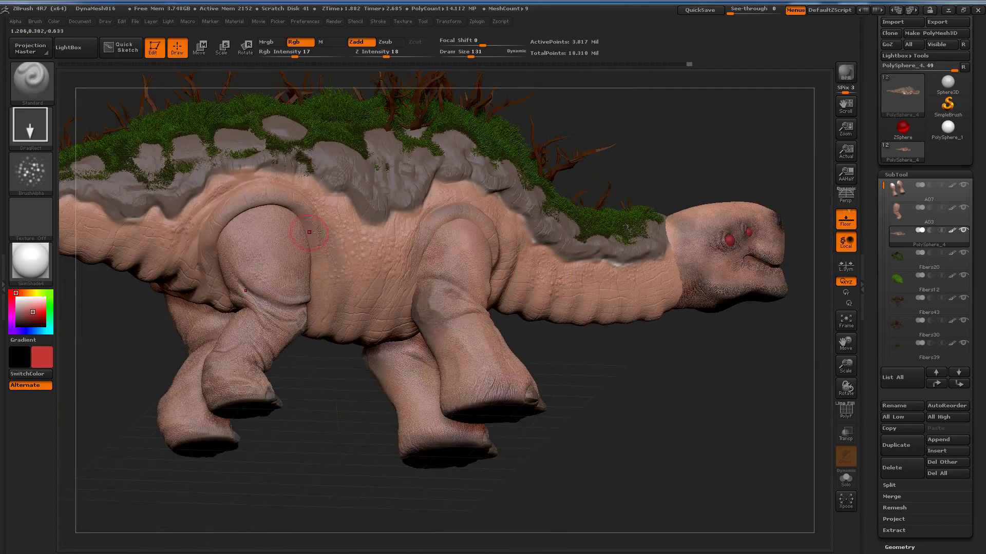
{"action": "left_click_drag", "start_coordinate": [41, 364], "coordinate": [45, 341]}
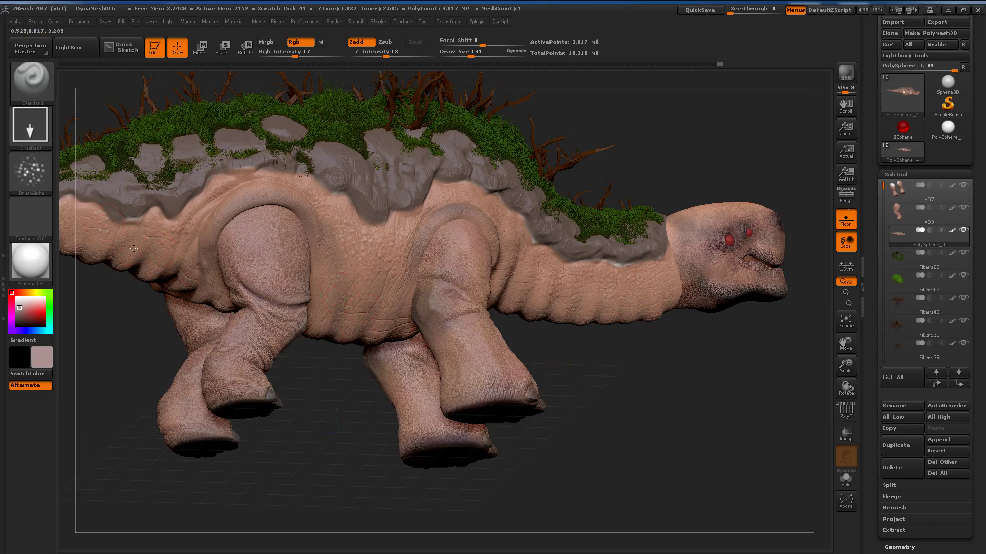
{"action": "left_click_drag", "start_coordinate": [157, 259], "coordinate": [247, 212]}
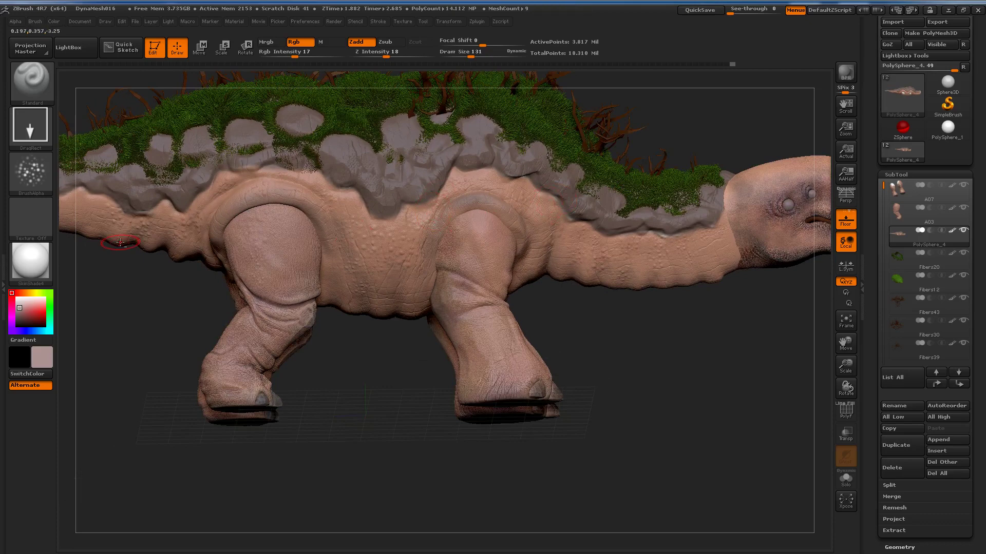
{"action": "mouse_move", "coordinate": [434, 211]}
{"action": "left_mouse_down"}
{"action": "mouse_move", "coordinate": [481, 310]}
{"action": "mouse_move", "coordinate": [314, 296]}
{"action": "left_mouse_up"}
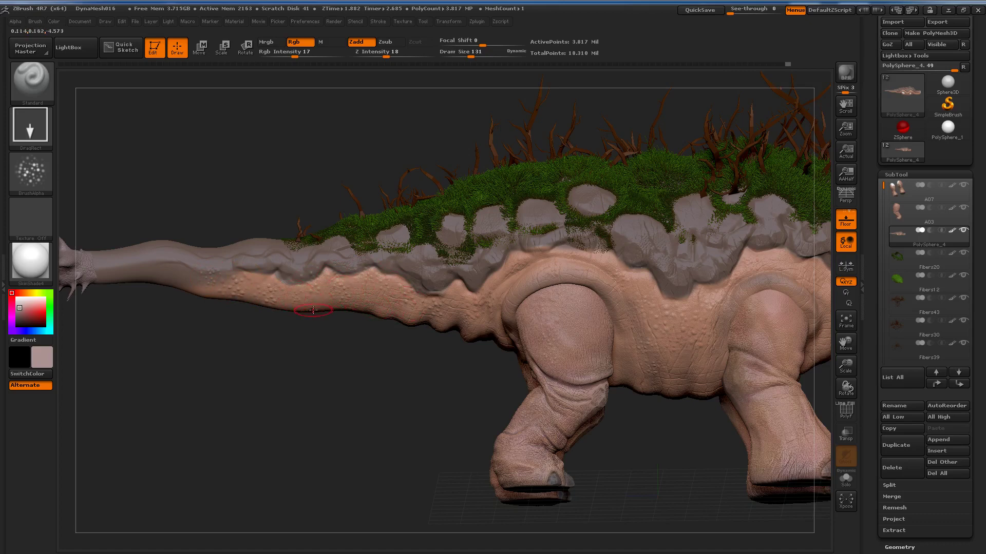
Switch the brush to the Color Spray stroke, undoing a trial spray on the tail
{"action": "left_click_drag", "start_coordinate": [321, 295], "coordinate": [334, 251]}
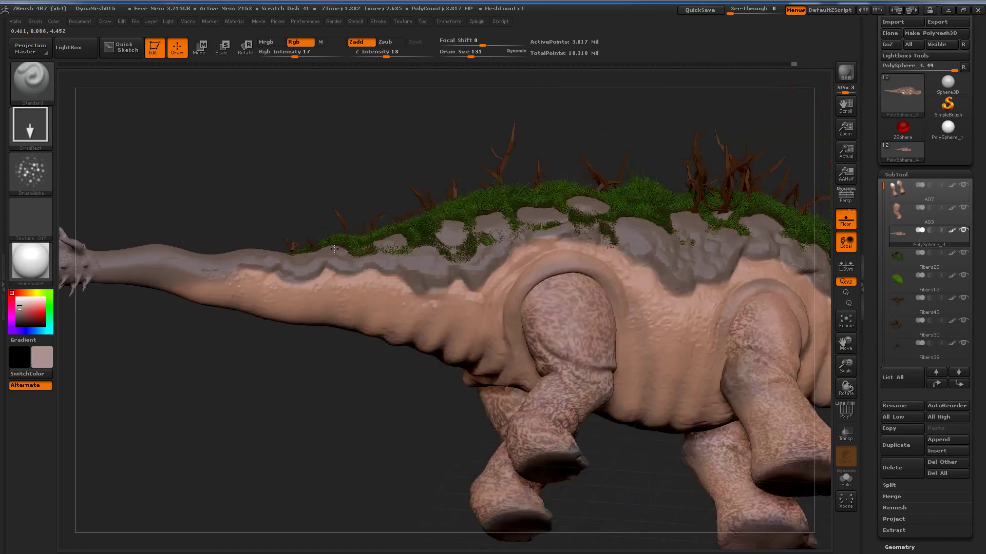
{"action": "left_click_drag", "start_coordinate": [282, 317], "coordinate": [253, 367], "text": "alt"}
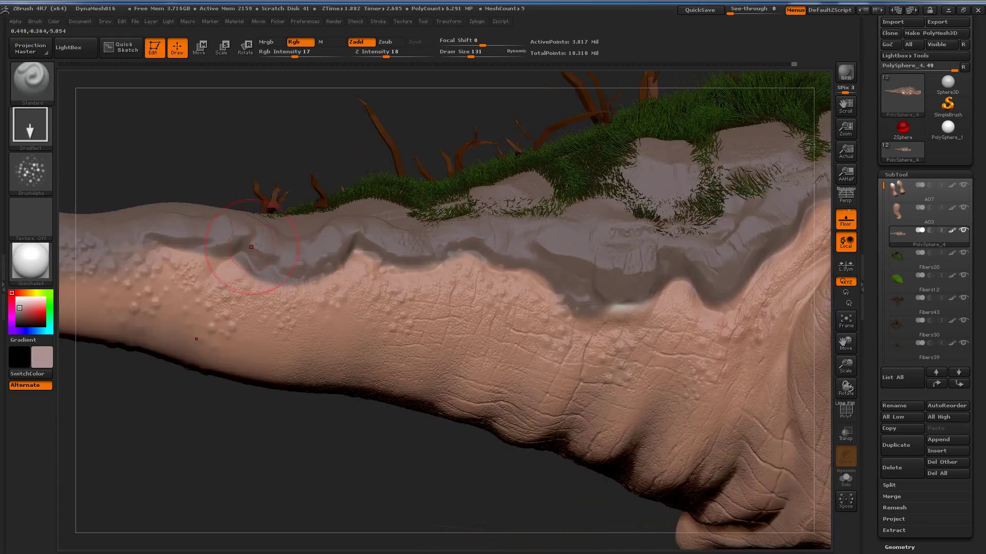
{"action": "left_click", "coordinate": [32, 128]}
{"action": "left_click", "coordinate": [233, 137]}
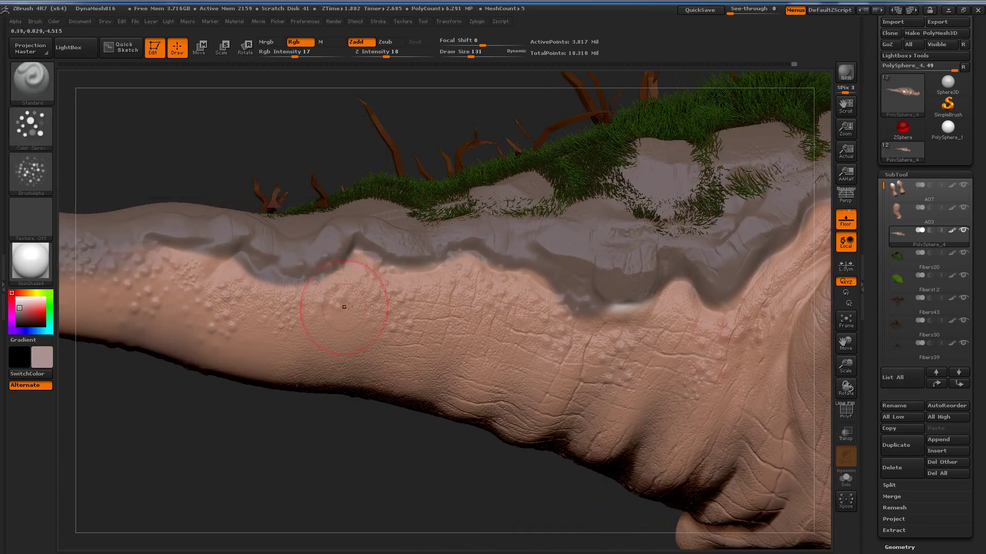
{"action": "left_click_drag", "start_coordinate": [185, 342], "coordinate": [247, 336]}
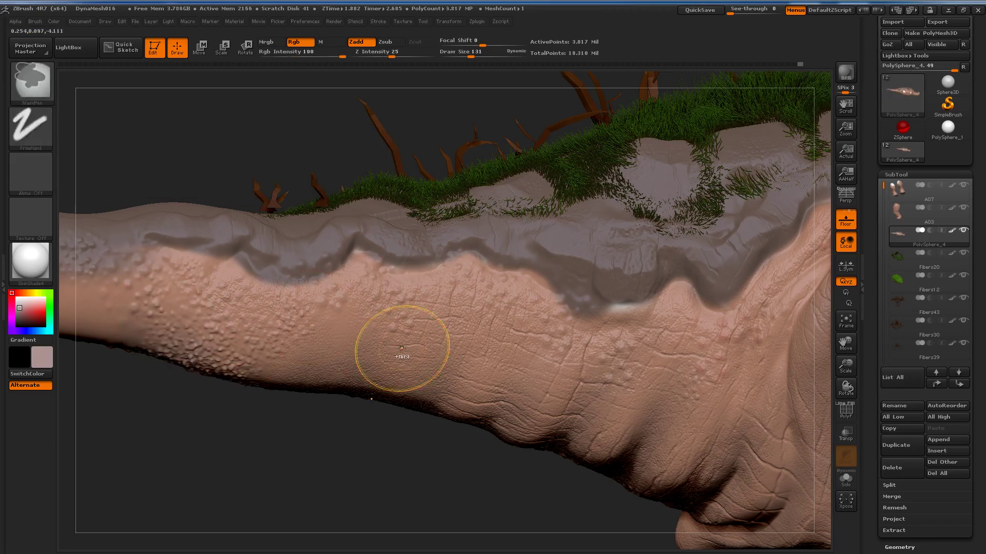
{"action": "key", "text": "ctrl+z"}
Set Draw Size 50, Rgb Intensity 11, Z Intensity 14, and enable Zsub
{"action": "left_click_drag", "start_coordinate": [470, 54], "coordinate": [460, 53]}
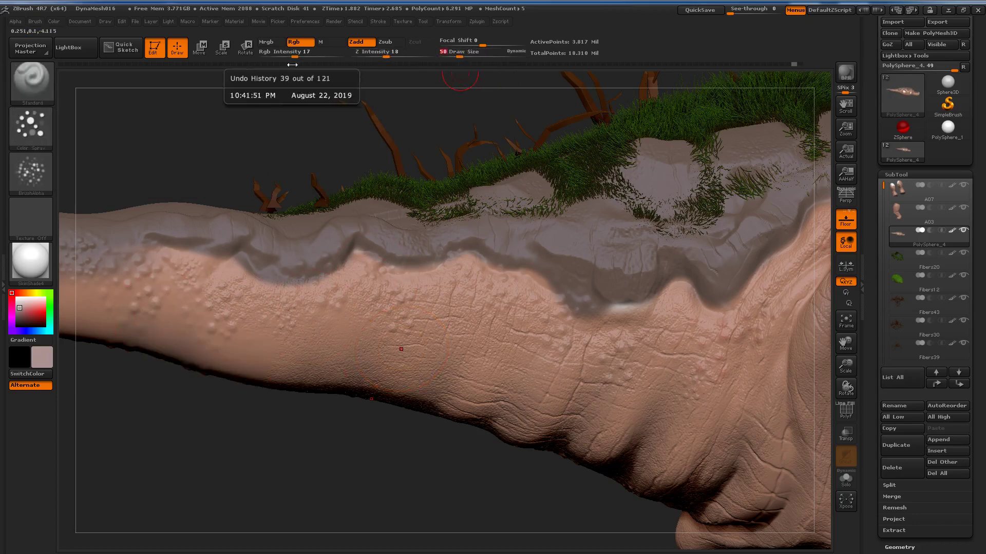
{"action": "left_click_drag", "start_coordinate": [295, 54], "coordinate": [288, 53]}
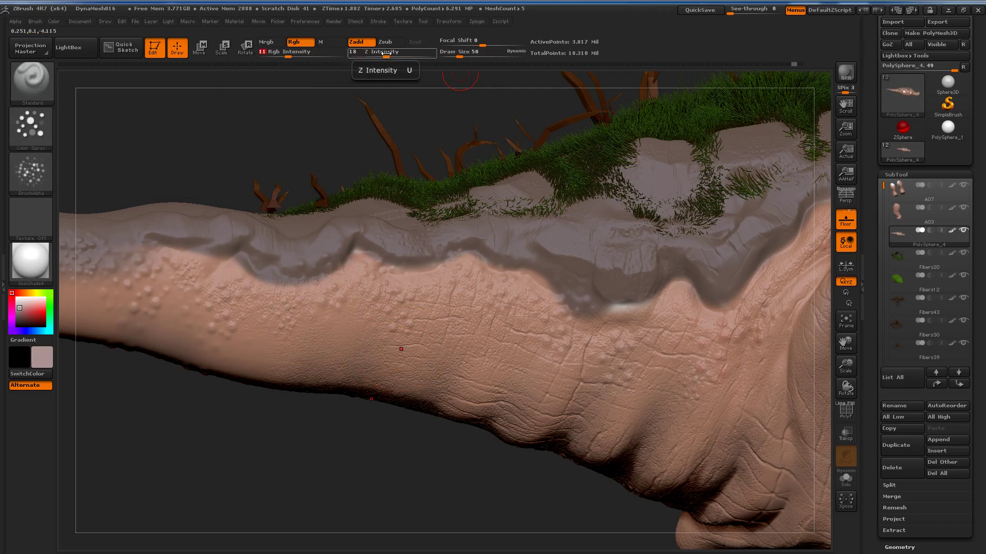
{"action": "left_click_drag", "start_coordinate": [354, 52], "coordinate": [339, 52]}
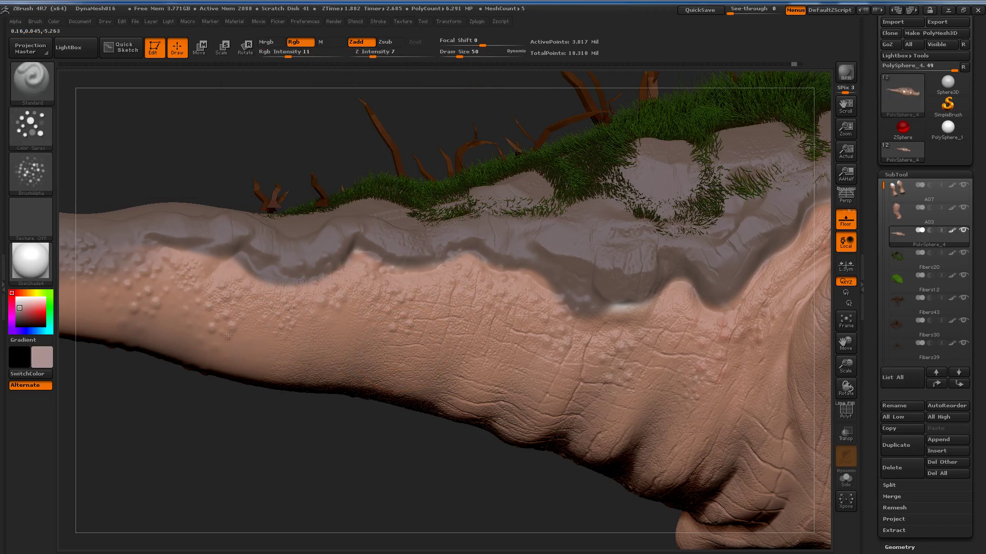
{"action": "left_click_drag", "start_coordinate": [382, 54], "coordinate": [393, 54]}
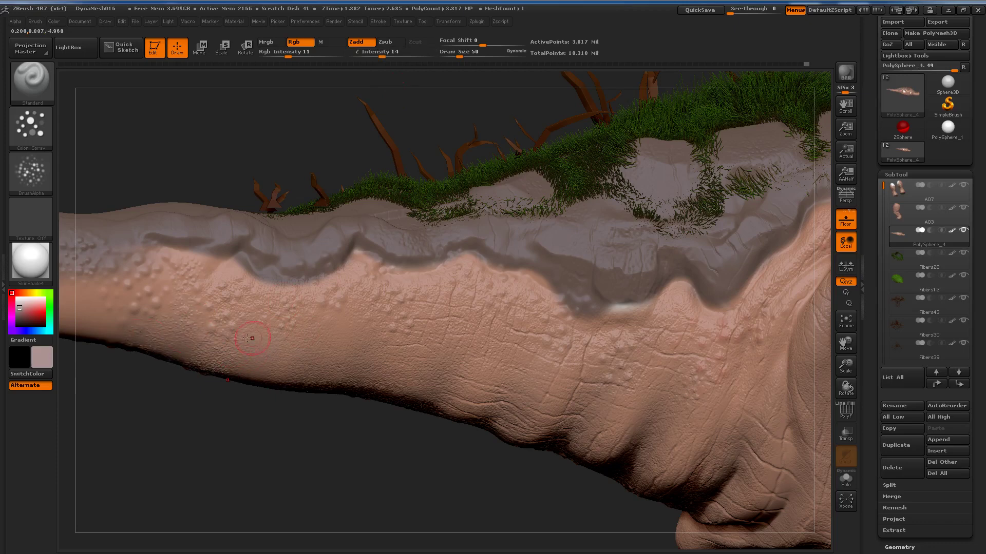
{"action": "left_click_drag", "start_coordinate": [246, 406], "coordinate": [424, 101]}
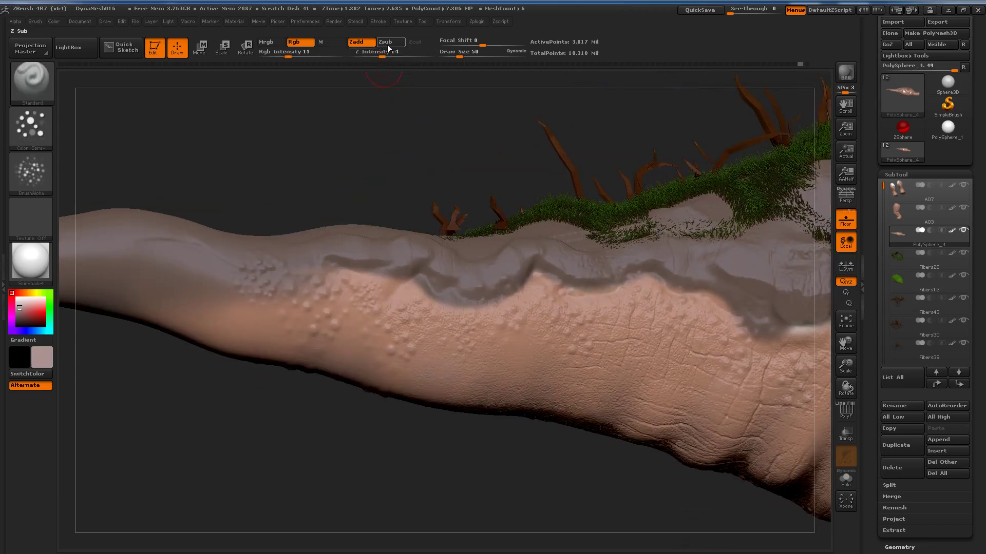
{"action": "left_click", "coordinate": [384, 42]}
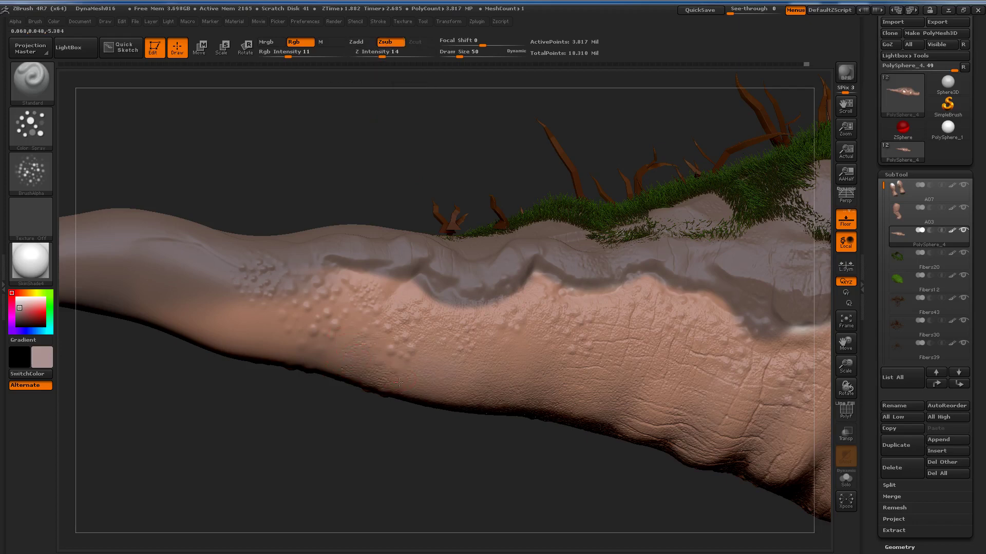
Paint darker speckles over the tail's bumpy skin, then turn Rgb painting off
{"action": "left_click", "coordinate": [50, 357]}
{"action": "left_click", "coordinate": [53, 403]}
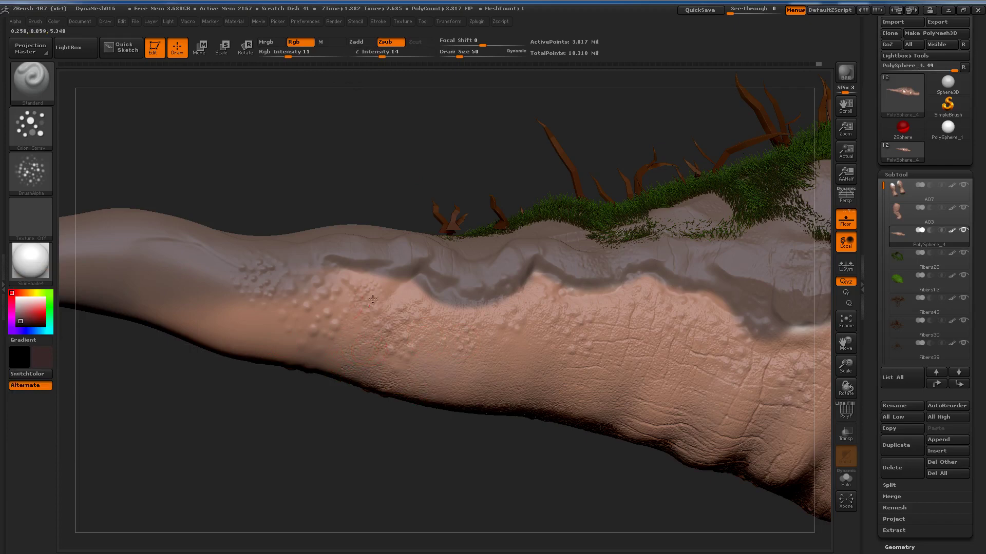
{"action": "mouse_move", "coordinate": [373, 300]}
{"action": "left_mouse_down"}
{"action": "mouse_move", "coordinate": [309, 313]}
{"action": "mouse_move", "coordinate": [354, 323]}
{"action": "mouse_move", "coordinate": [367, 282]}
{"action": "mouse_move", "coordinate": [383, 292]}
{"action": "left_mouse_up"}
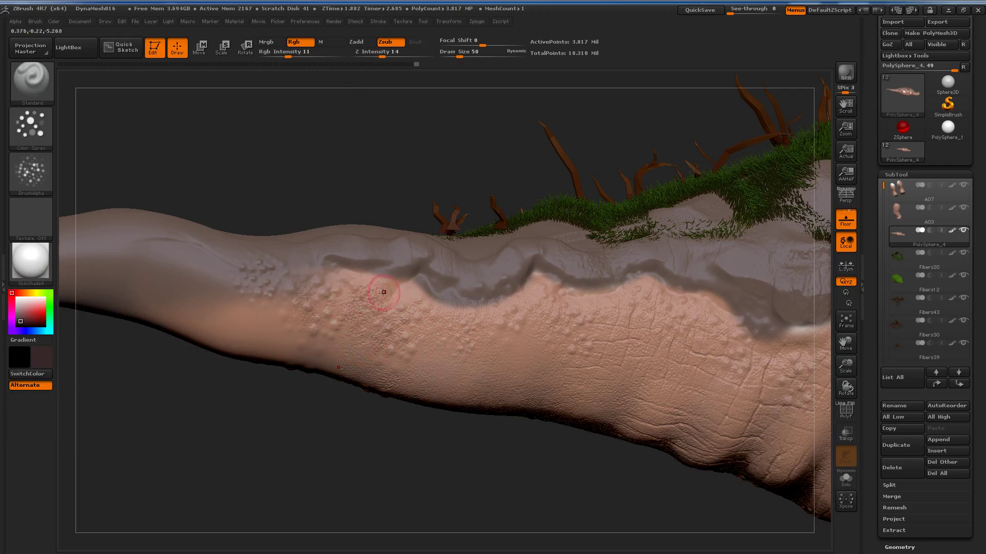
{"action": "left_click", "coordinate": [300, 43]}
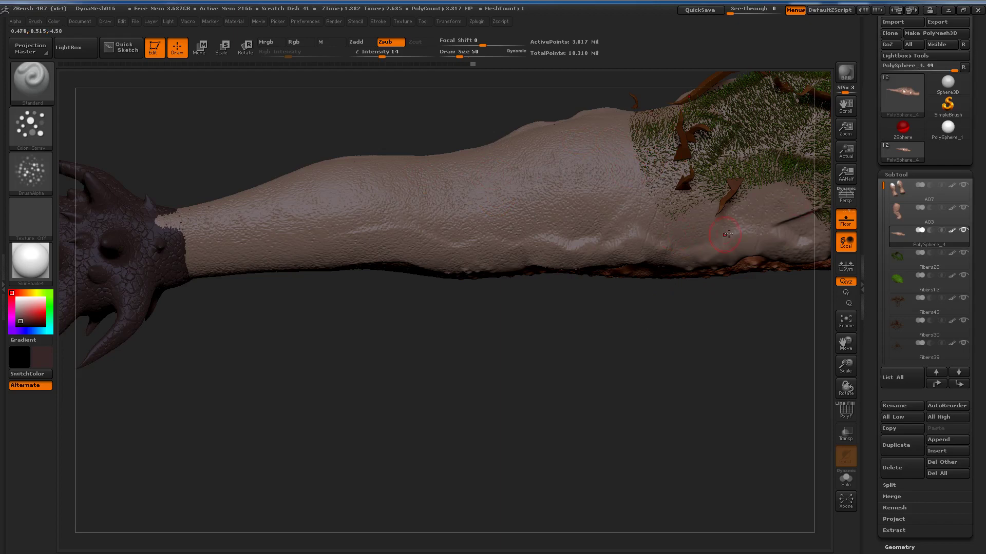
{"action": "left_click_drag", "start_coordinate": [684, 253], "coordinate": [486, 277]}
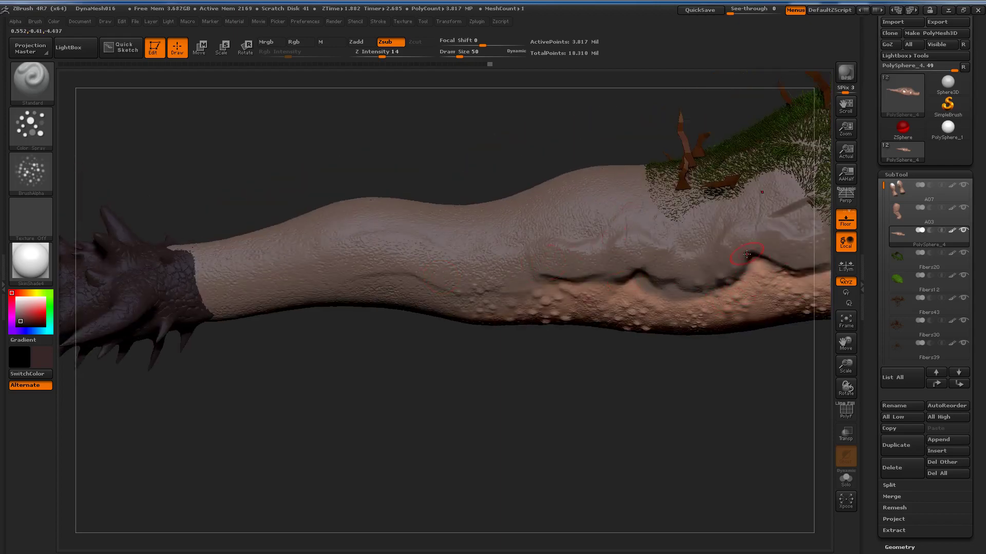
{"action": "left_click_drag", "start_coordinate": [494, 255], "coordinate": [299, 249]}
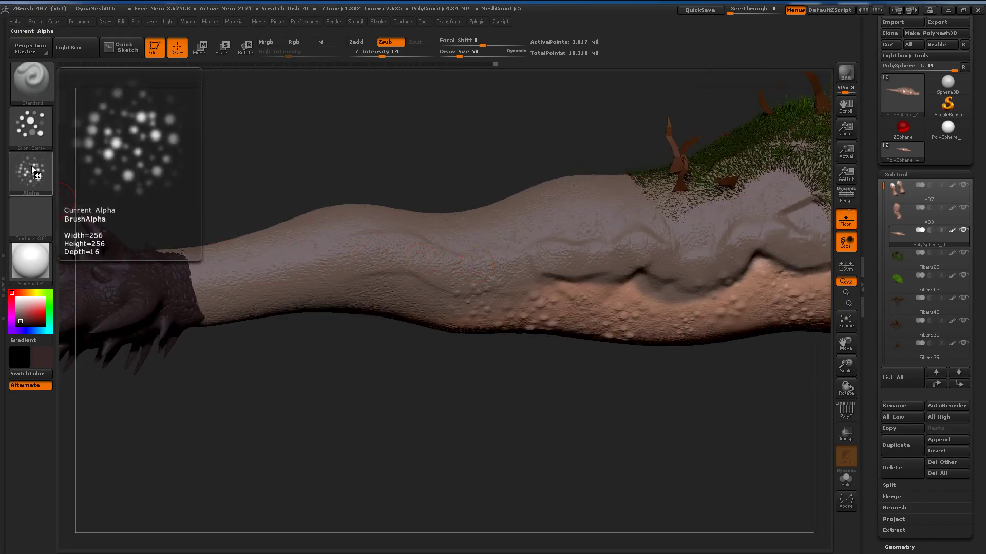
{"action": "left_click", "coordinate": [31, 126]}
{"action": "left_click", "coordinate": [30, 184]}
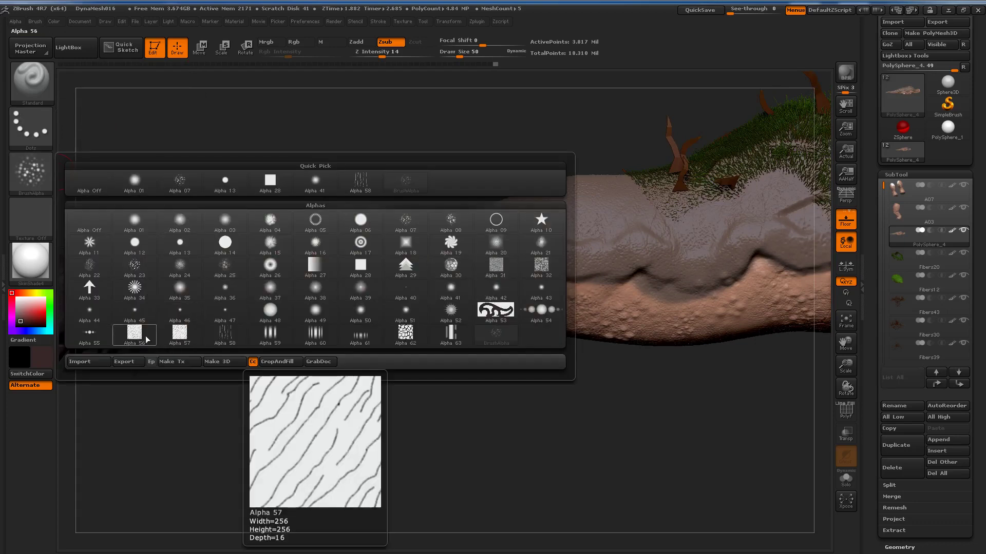
{"action": "left_click", "coordinate": [411, 335]}
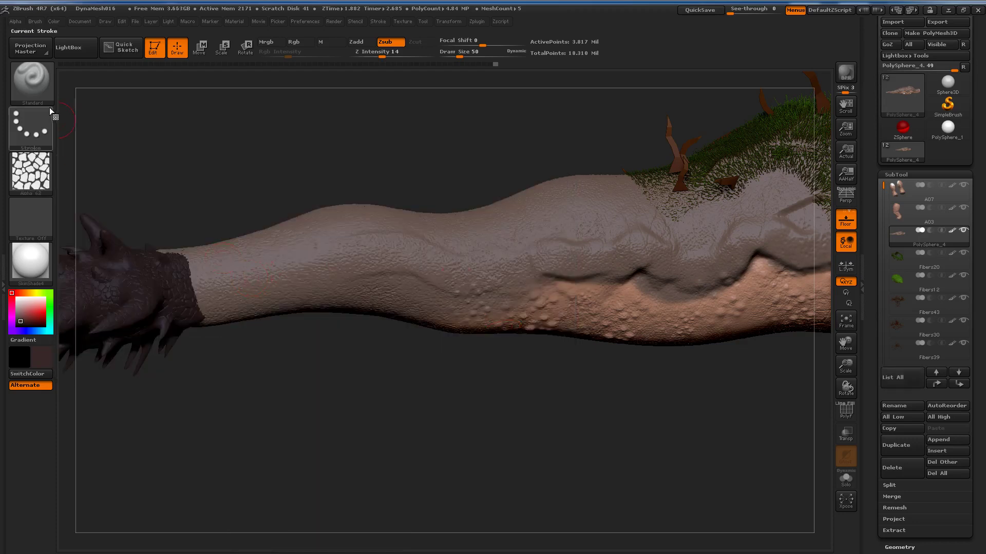
{"action": "left_click", "coordinate": [31, 126]}
{"action": "left_click", "coordinate": [132, 138]}
{"action": "left_click_drag", "start_coordinate": [216, 252], "coordinate": [251, 283]}
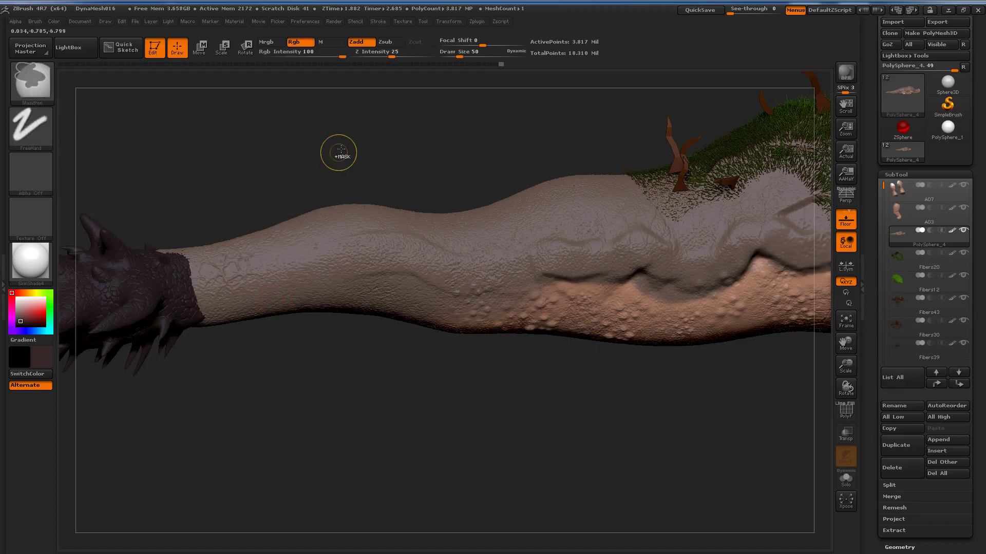
{"action": "left_click", "coordinate": [355, 41]}
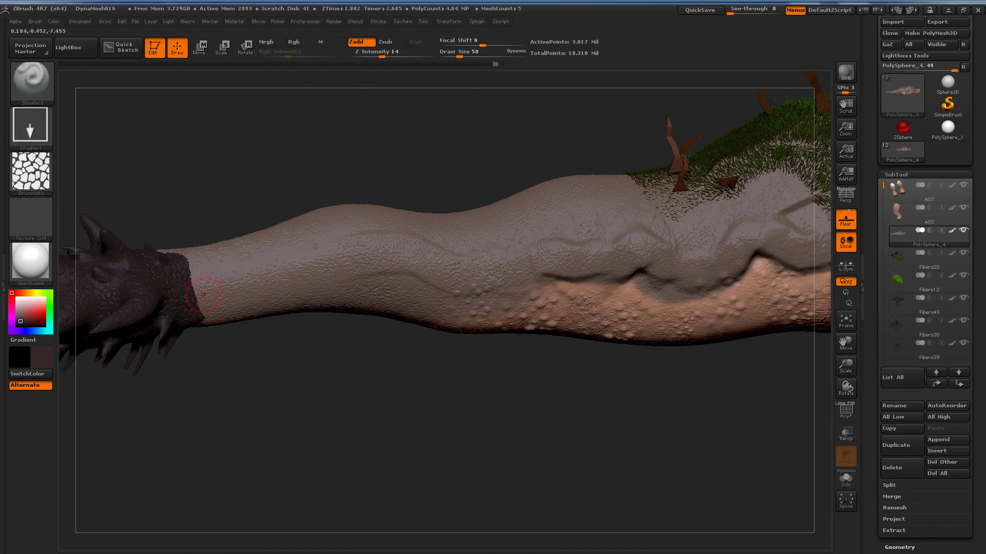
{"action": "left_click_drag", "start_coordinate": [282, 272], "coordinate": [329, 259]}
{"action": "left_click_drag", "start_coordinate": [256, 354], "coordinate": [216, 291]}
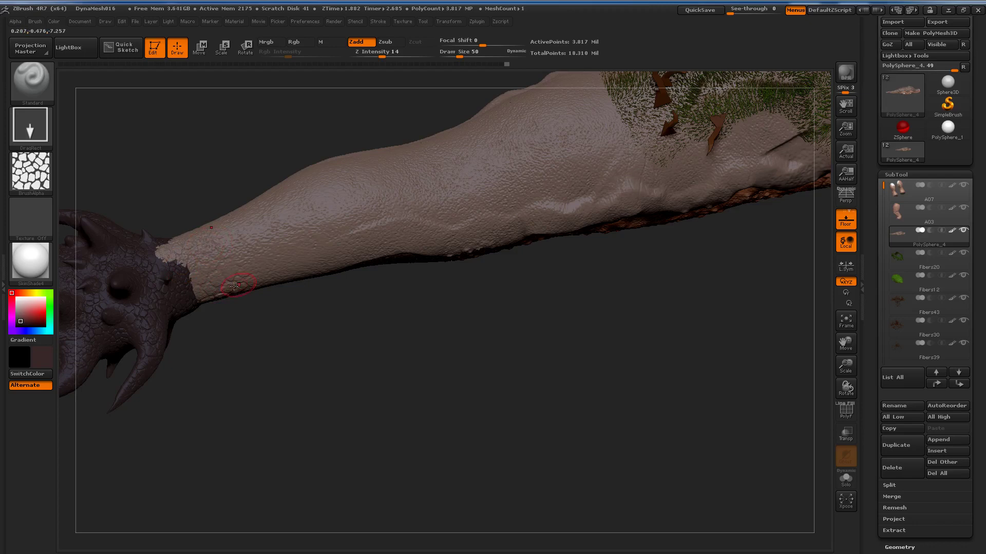
{"action": "left_click_drag", "start_coordinate": [295, 213], "coordinate": [342, 203]}
{"action": "left_click_drag", "start_coordinate": [264, 281], "coordinate": [424, 230]}
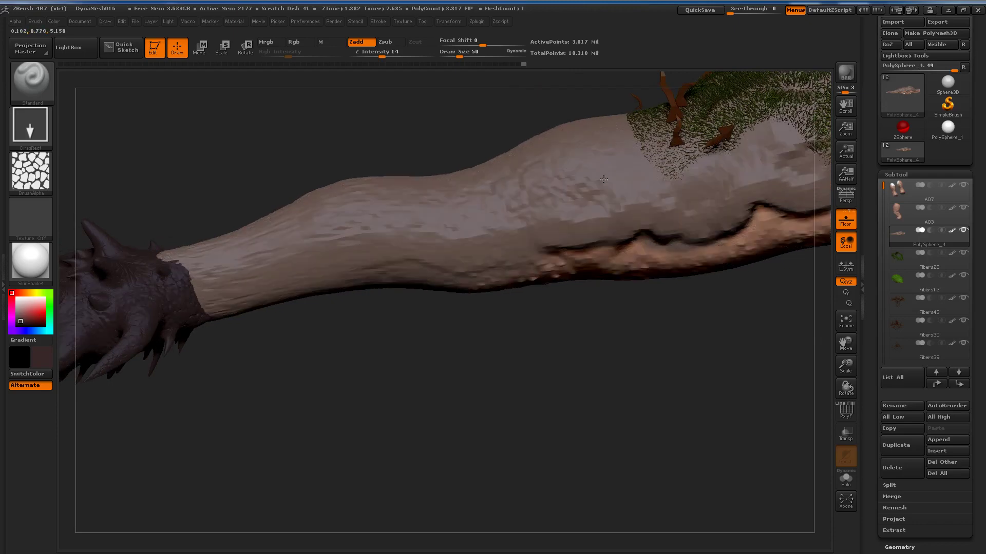
{"action": "left_click_drag", "start_coordinate": [595, 319], "coordinate": [621, 148]}
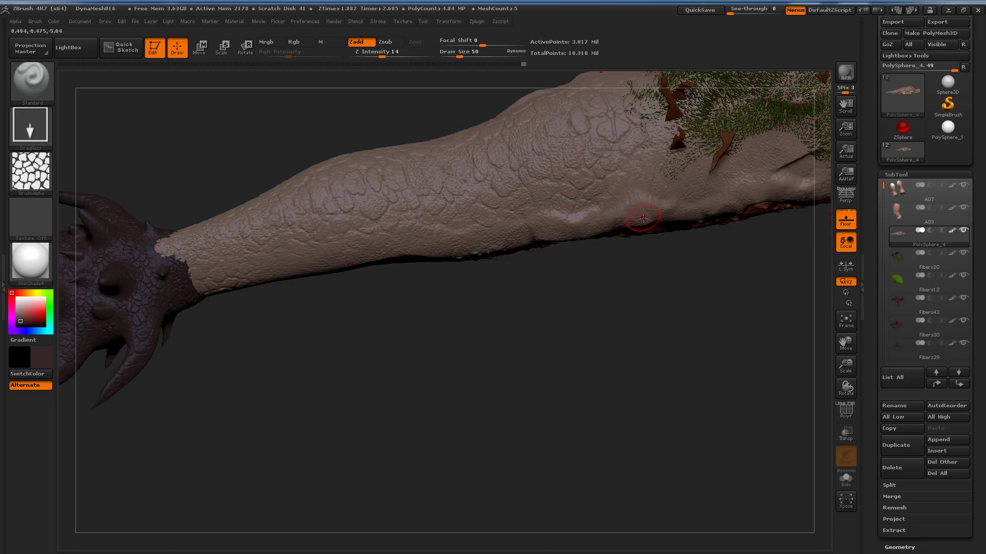
{"action": "left_click_drag", "start_coordinate": [636, 199], "coordinate": [700, 203], "text": "shift"}
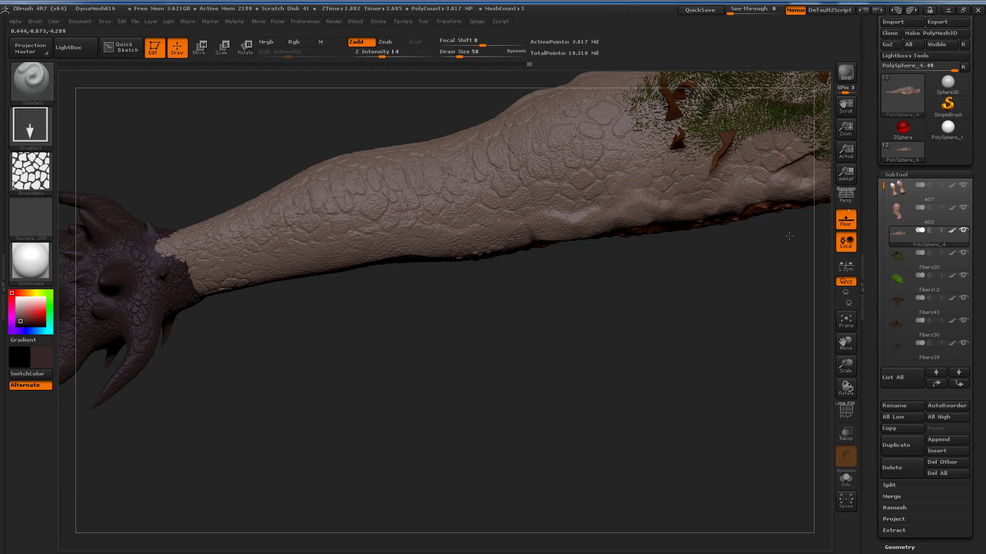
{"action": "mouse_move", "coordinate": [699, 178]}
{"action": "left_mouse_down"}
{"action": "mouse_move", "coordinate": [696, 149]}
{"action": "mouse_move", "coordinate": [583, 233]}
{"action": "left_mouse_up"}
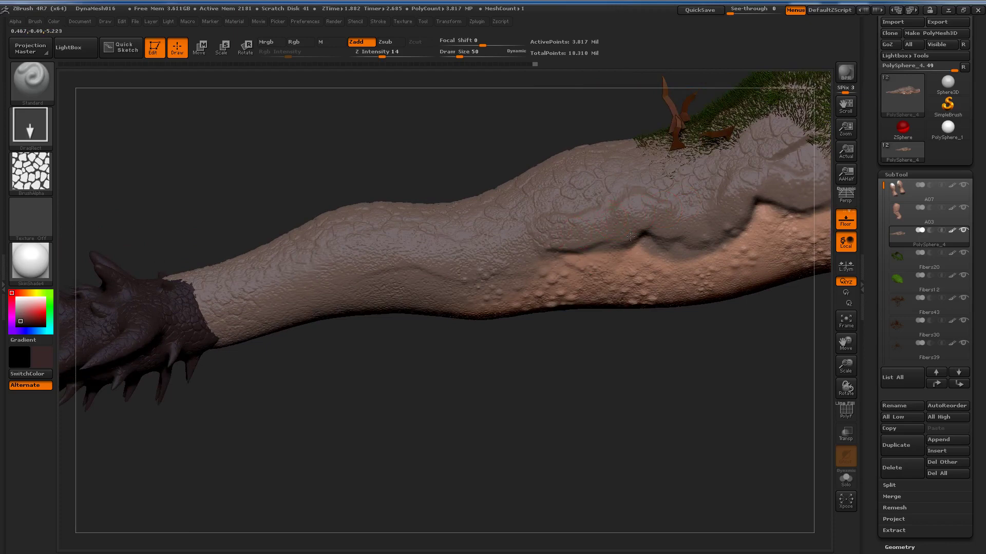
{"action": "left_click_drag", "start_coordinate": [678, 225], "coordinate": [479, 212]}
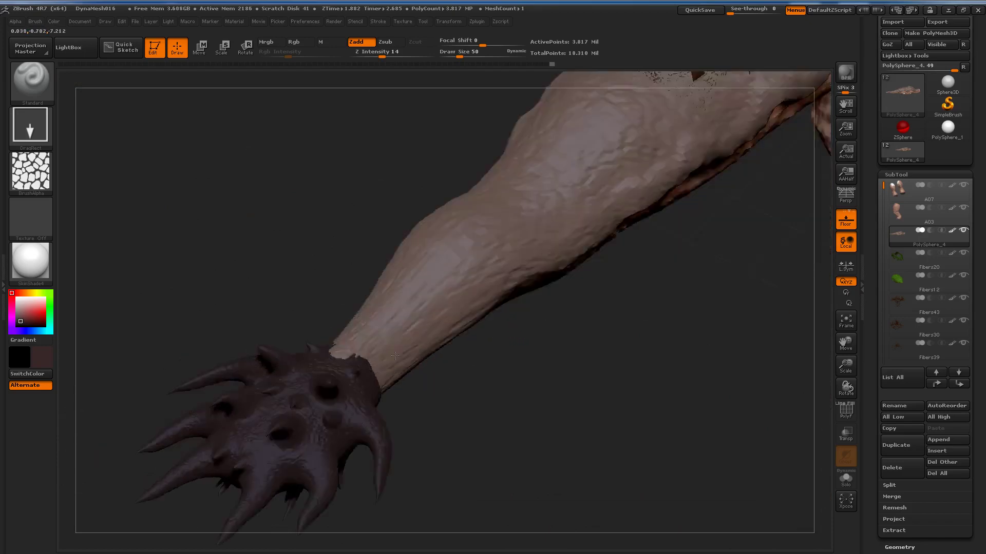
{"action": "left_click_drag", "start_coordinate": [441, 387], "coordinate": [536, 300]}
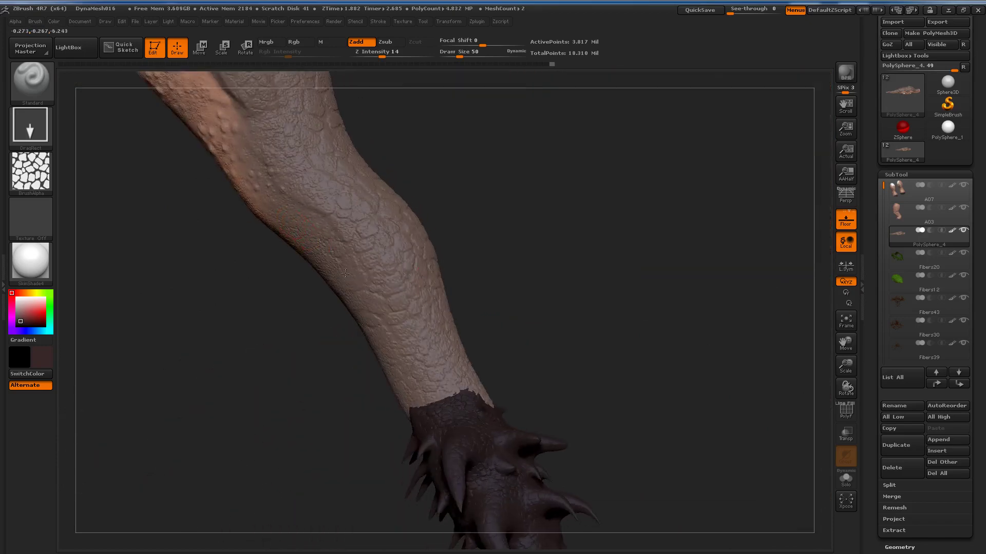
{"action": "mouse_move", "coordinate": [287, 231]}
{"action": "left_mouse_down"}
{"action": "mouse_move", "coordinate": [259, 160]}
{"action": "mouse_move", "coordinate": [270, 260]}
{"action": "left_mouse_up"}
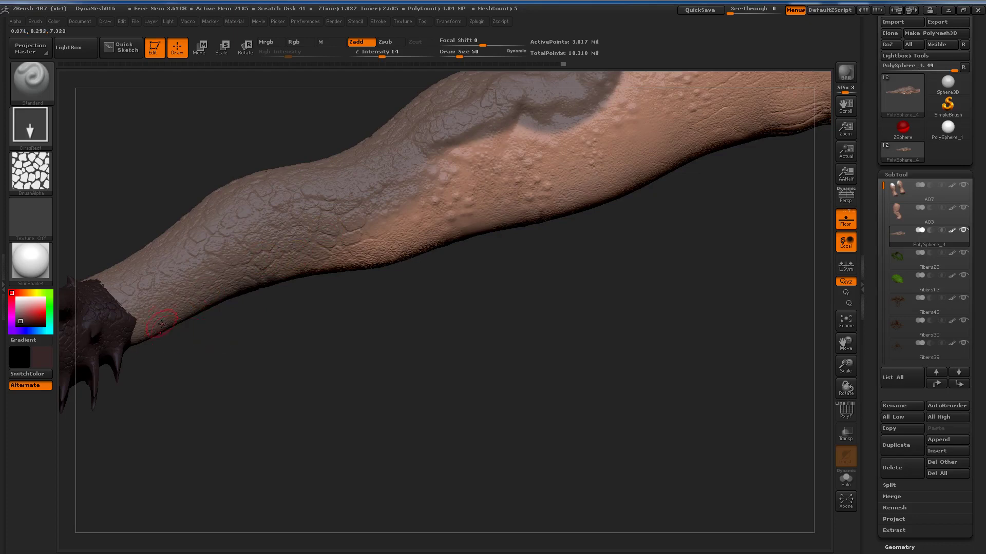
{"action": "left_click_drag", "start_coordinate": [149, 350], "coordinate": [357, 287]}
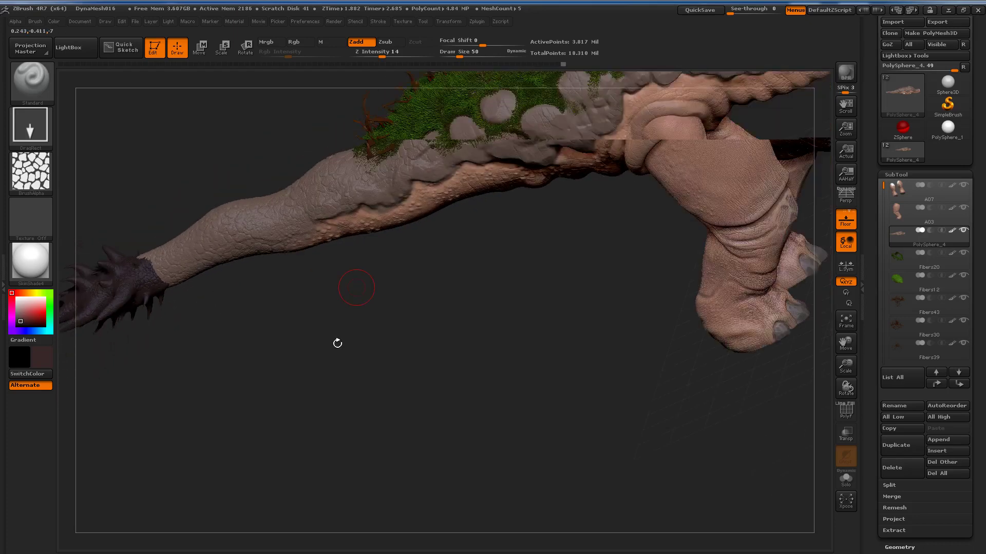
{"action": "left_click_drag", "start_coordinate": [338, 343], "coordinate": [475, 264]}
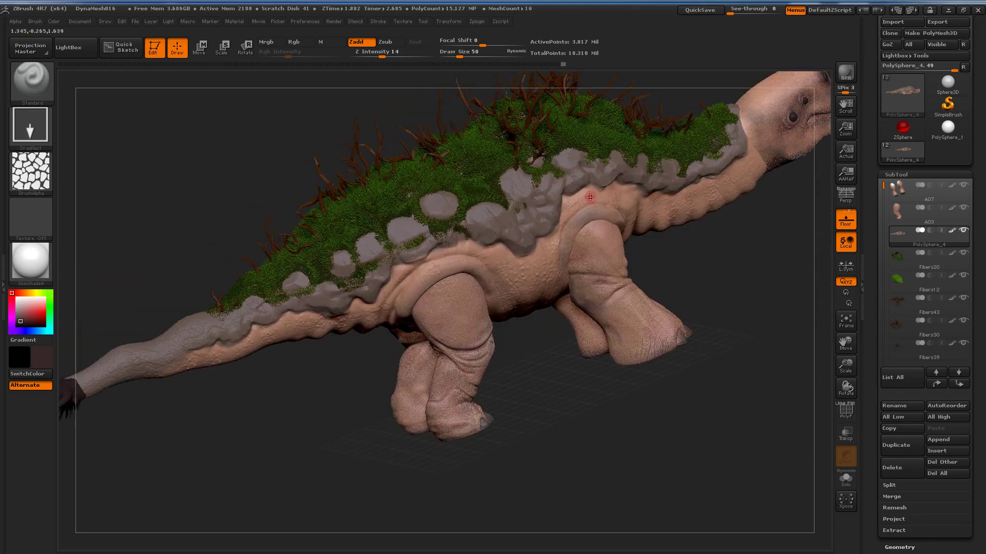
Stamp cracked-stone detail onto the first grey back plate
{"action": "scroll", "coordinate": [389, 238], "scroll_direction": "up", "scroll_amount": 2}
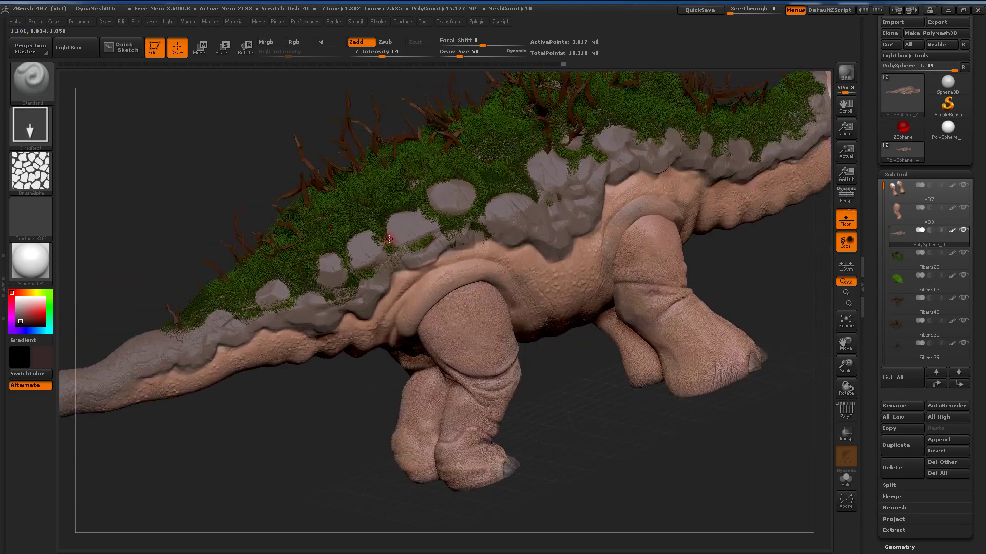
{"action": "scroll", "coordinate": [390, 238], "scroll_direction": "up", "scroll_amount": 2}
{"action": "scroll", "coordinate": [389, 238], "scroll_direction": "up", "scroll_amount": 2}
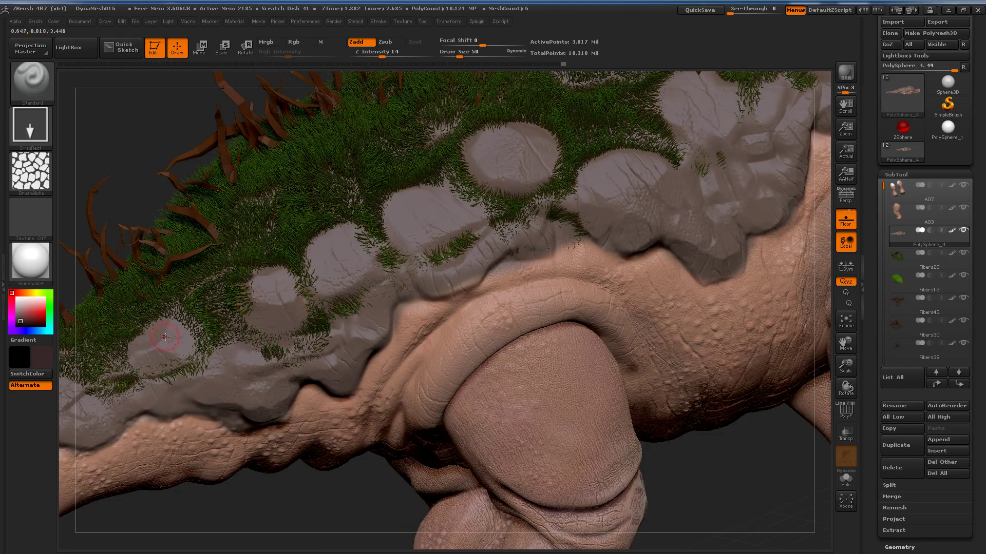
{"action": "mouse_move", "coordinate": [165, 337]}
{"action": "left_mouse_down"}
{"action": "mouse_move", "coordinate": [209, 388]}
{"action": "mouse_move", "coordinate": [243, 463]}
{"action": "left_mouse_up"}
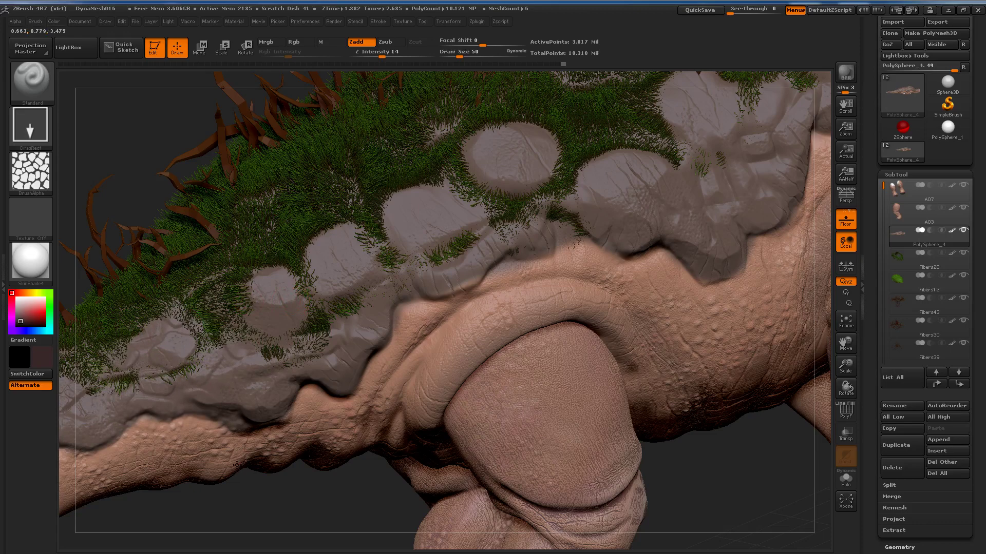
Stamp cracks onto the remaining shell plates, orbiting between strokes
{"action": "left_click_drag", "start_coordinate": [242, 464], "coordinate": [278, 347]}
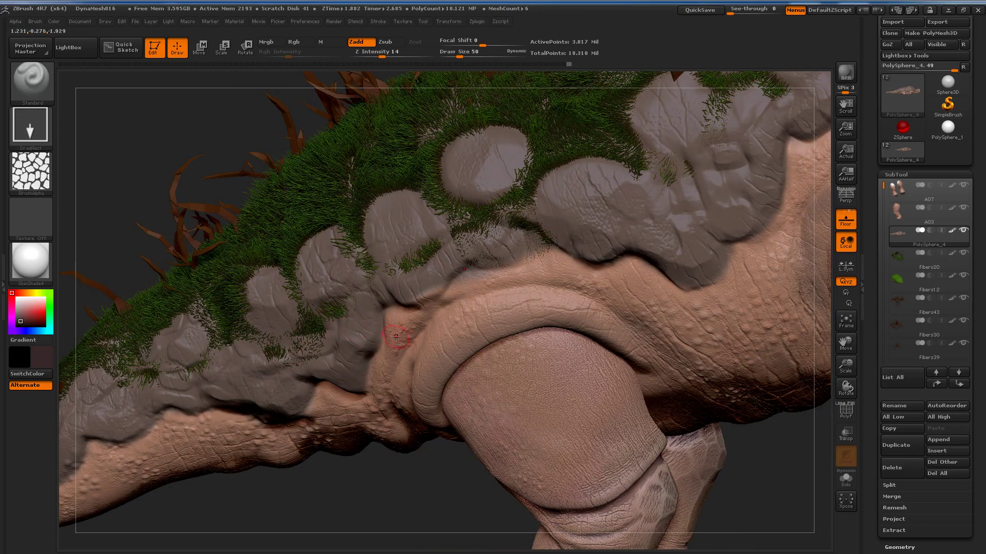
{"action": "right_click_drag", "start_coordinate": [396, 337], "coordinate": [313, 335]}
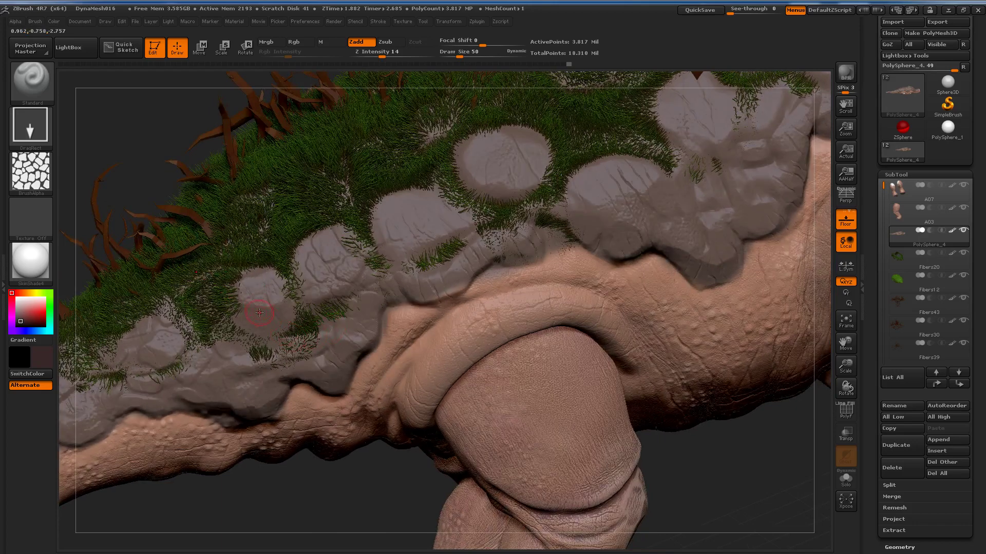
{"action": "left_click_drag", "start_coordinate": [266, 292], "coordinate": [282, 302]}
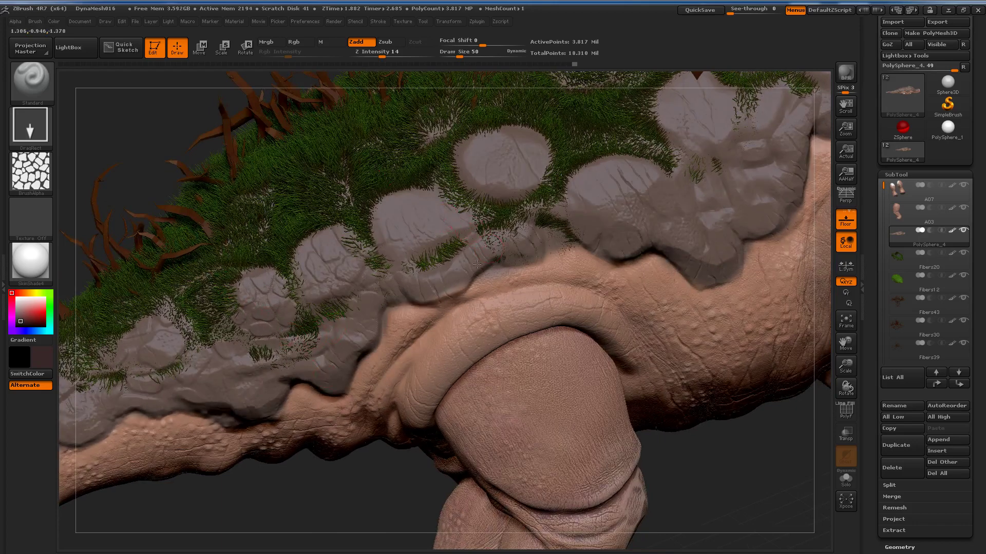
{"action": "left_click_drag", "start_coordinate": [425, 214], "coordinate": [445, 232]}
{"action": "left_click_drag", "start_coordinate": [597, 191], "coordinate": [615, 206]}
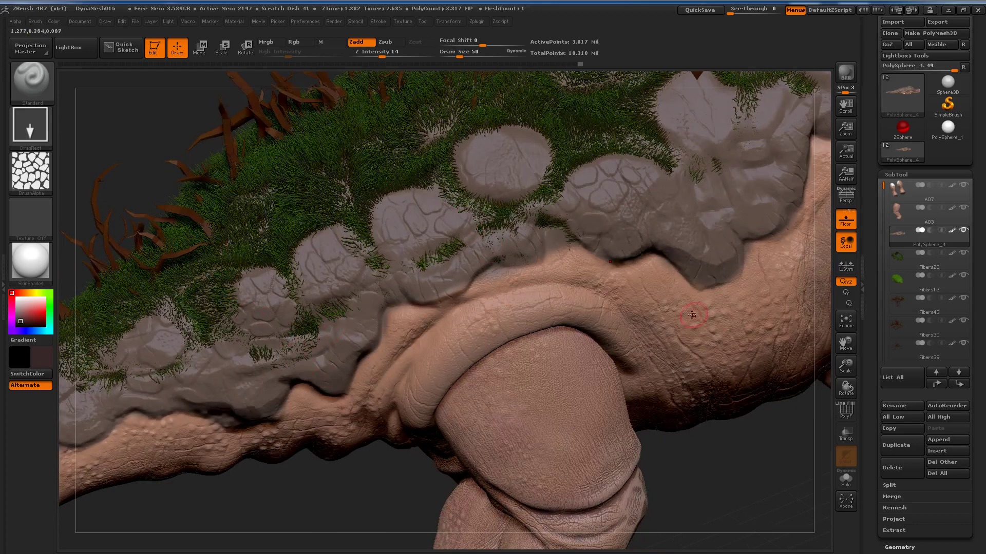
{"action": "right_click_drag", "start_coordinate": [716, 306], "coordinate": [694, 152]}
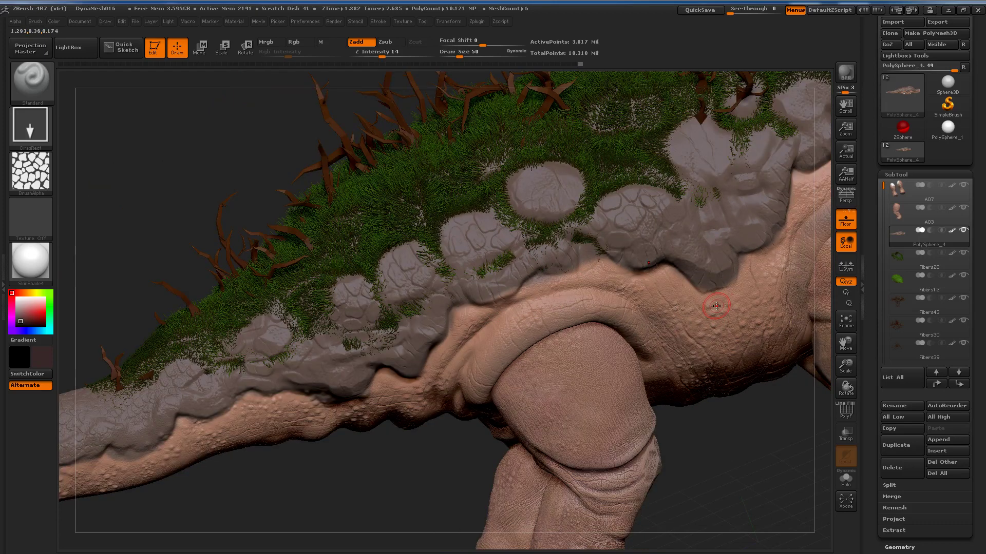
{"action": "left_click_drag", "start_coordinate": [745, 177], "coordinate": [750, 153]}
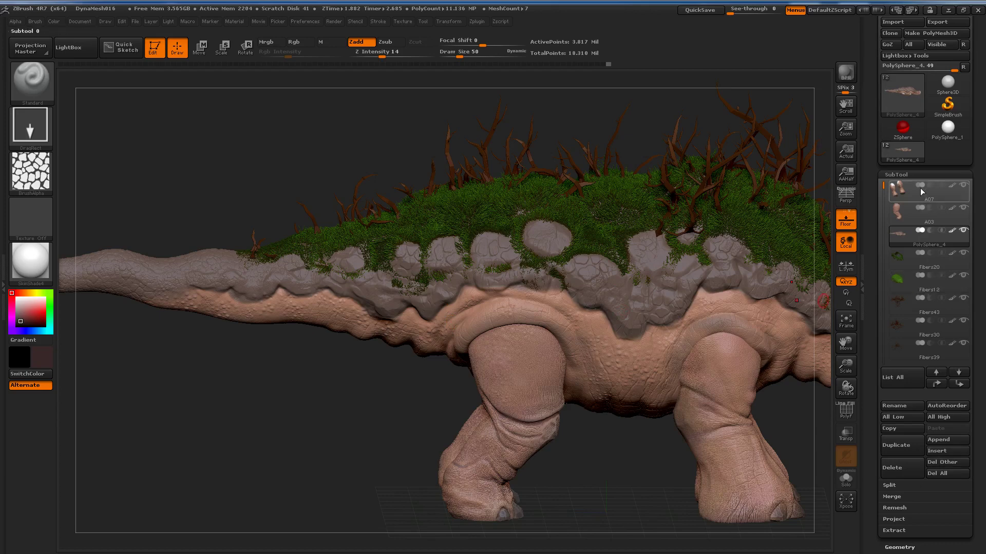
Enable Mask By Cavity in Tool > Masking and apply it to the creature
{"action": "left_click", "coordinate": [909, 175]}
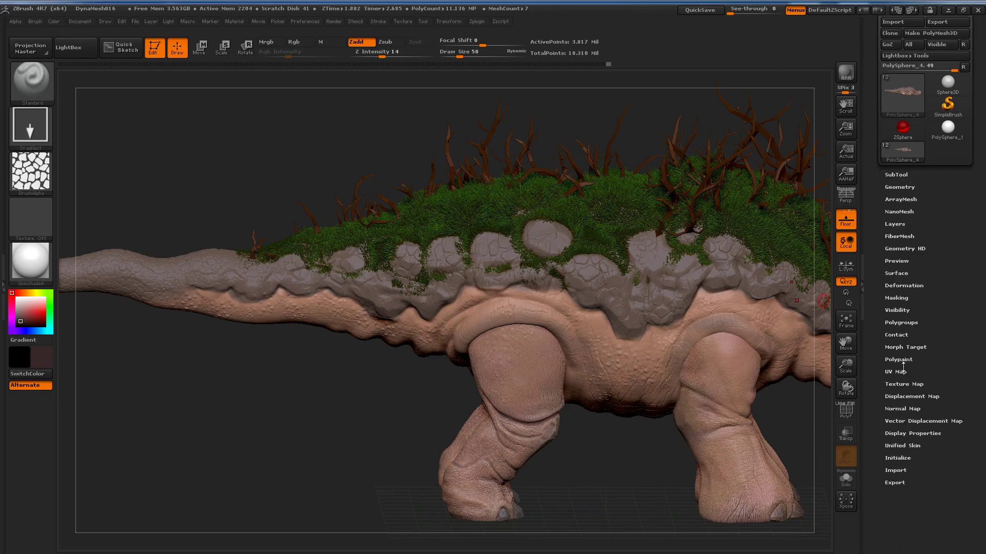
{"action": "left_click", "coordinate": [900, 296]}
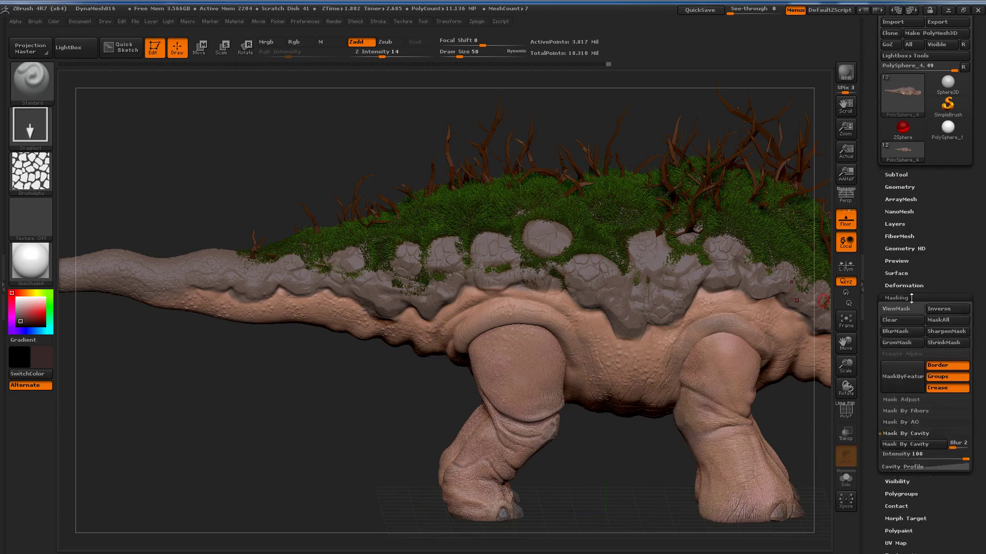
{"action": "left_click", "coordinate": [909, 446]}
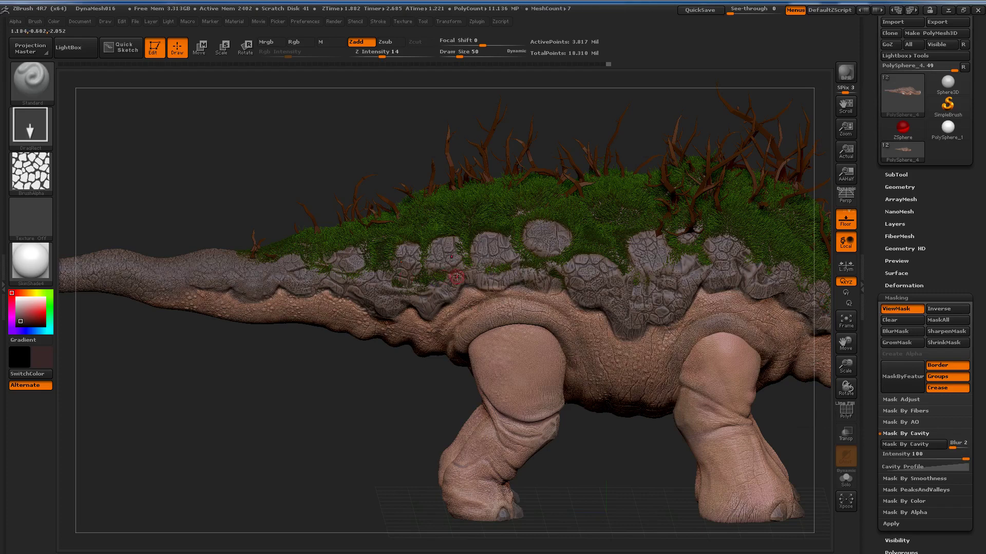
{"action": "left_click", "coordinate": [74, 325], "text": "ctrl"}
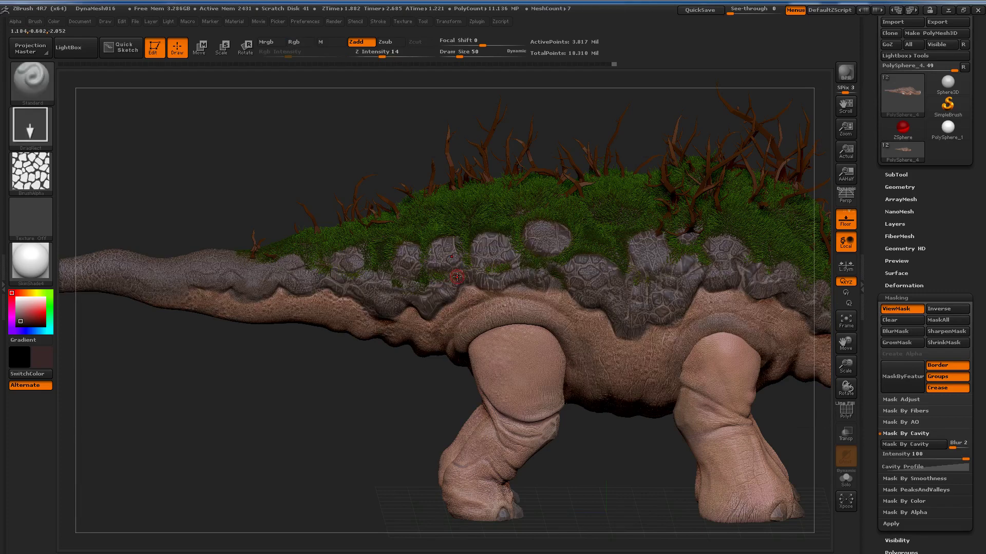
Set the paint colour to dark brown (58, 49, 45) sampled from the creature's skin
{"action": "left_click", "coordinate": [46, 359]}
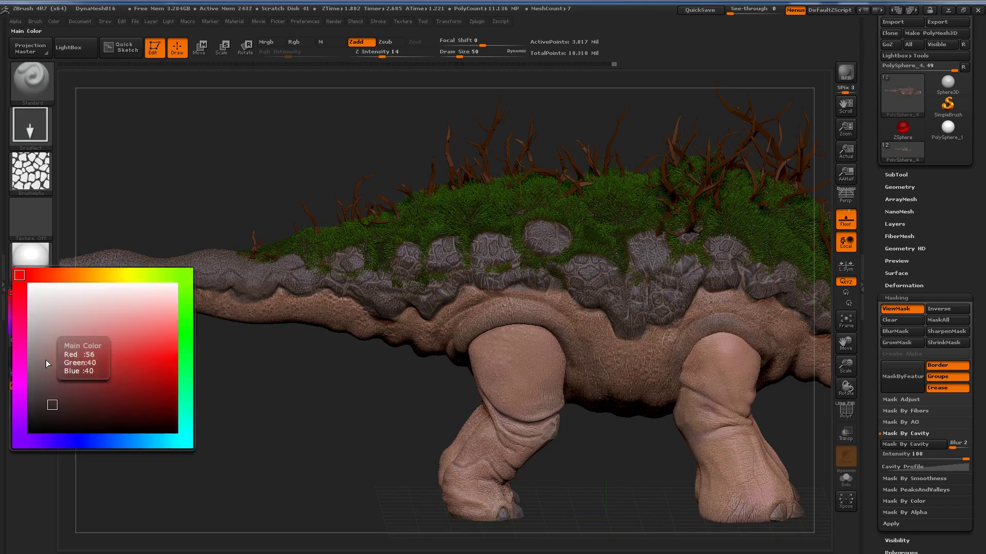
{"action": "left_click", "coordinate": [57, 276]}
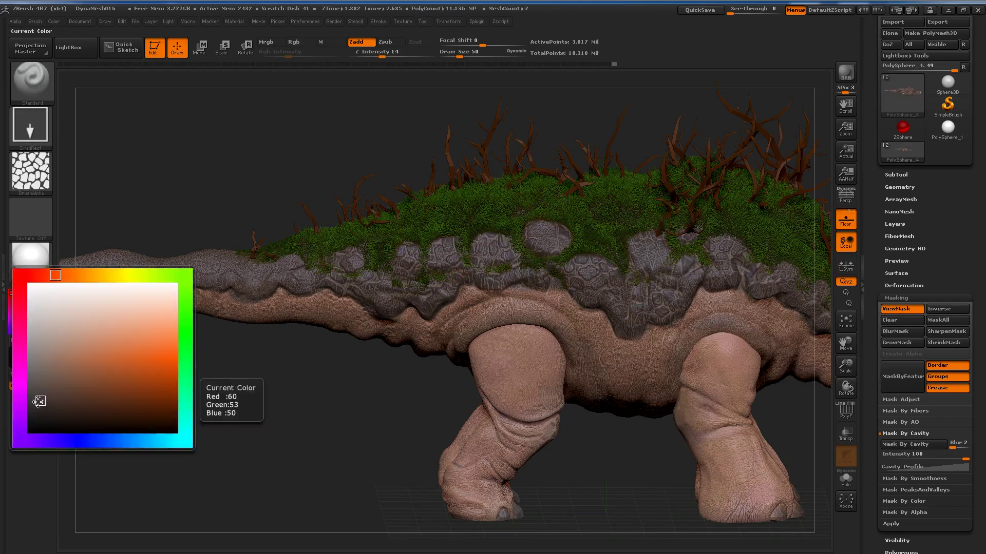
{"action": "left_click_drag", "start_coordinate": [38, 402], "coordinate": [254, 278]}
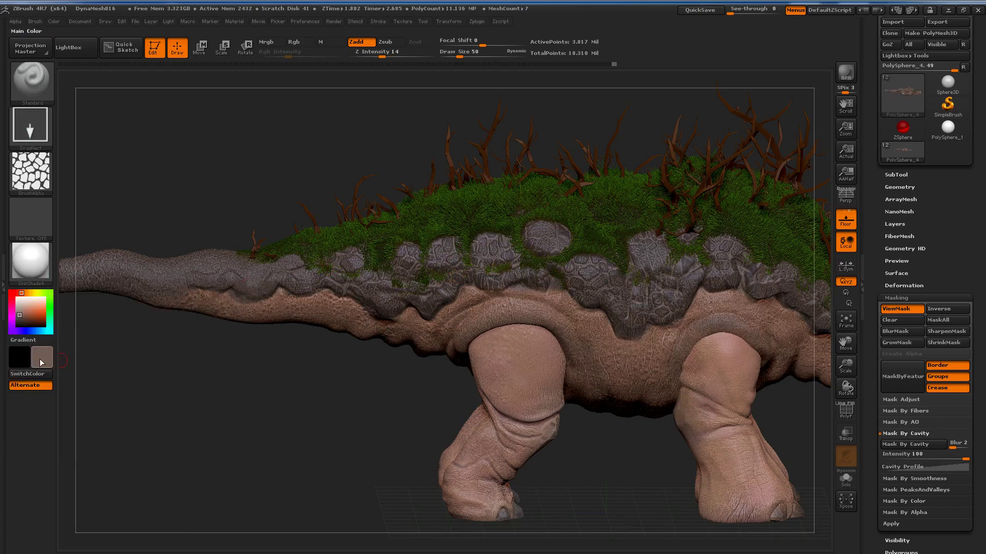
{"action": "left_click", "coordinate": [39, 359]}
{"action": "left_click", "coordinate": [45, 399]}
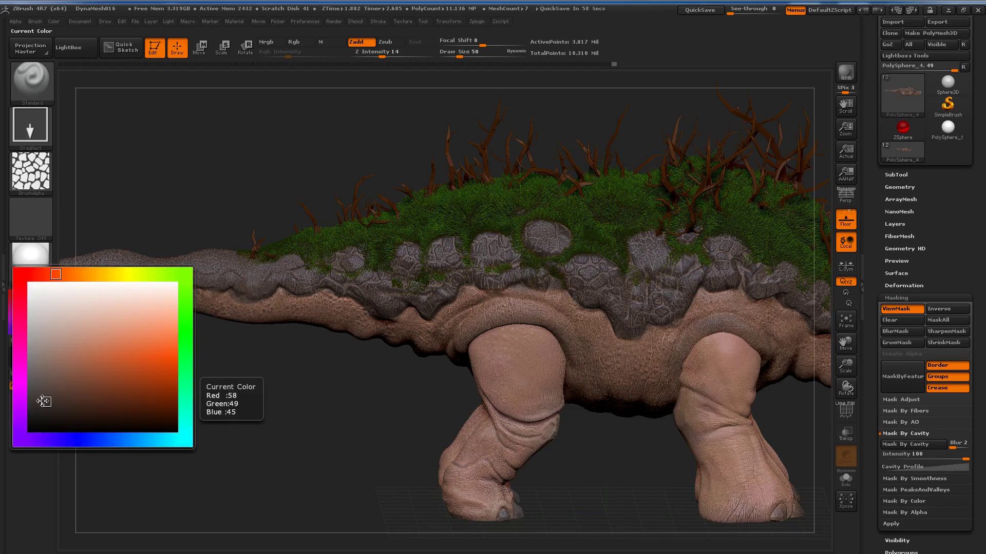
{"action": "left_click_drag", "start_coordinate": [44, 402], "coordinate": [43, 403]}
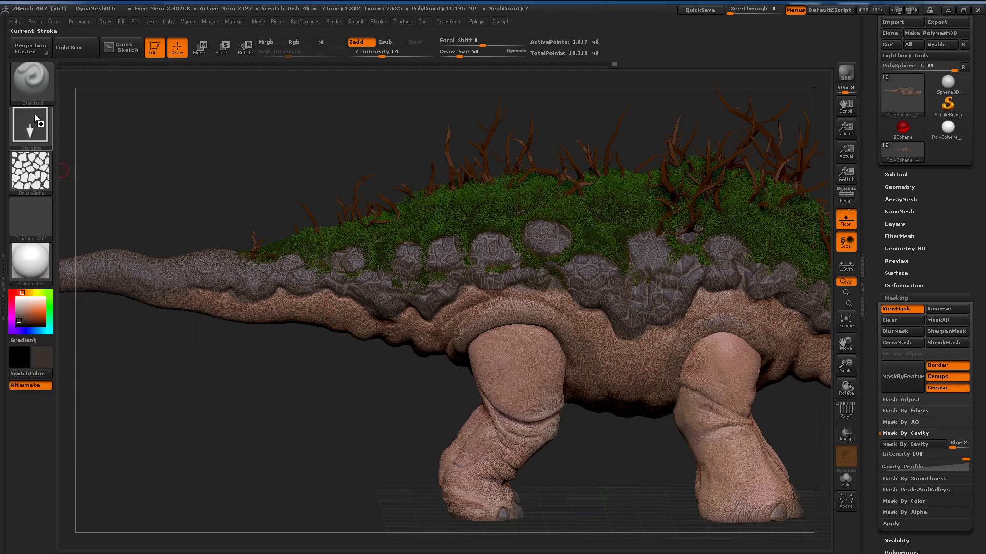
{"action": "left_click", "coordinate": [299, 44]}
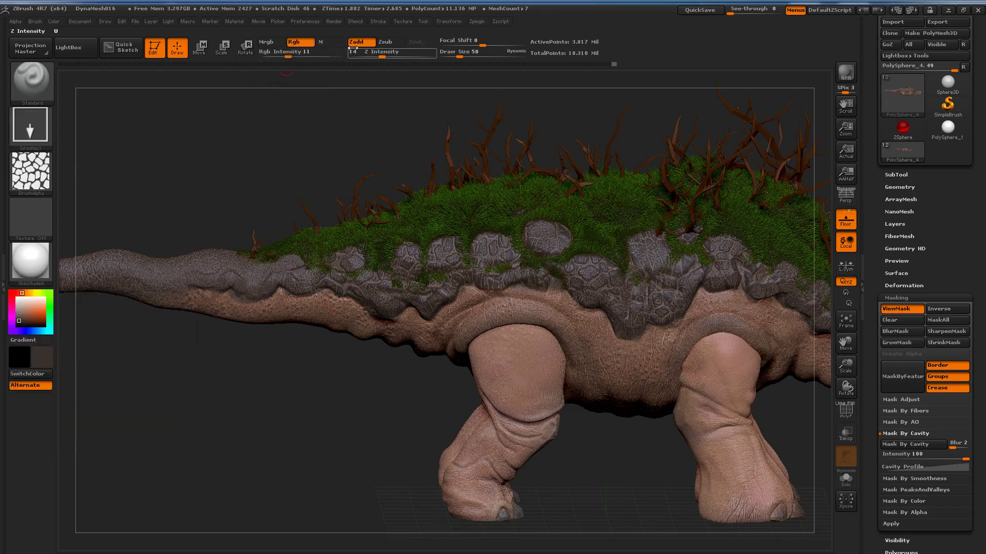
{"action": "left_click", "coordinate": [42, 173]}
{"action": "left_click", "coordinate": [81, 186]}
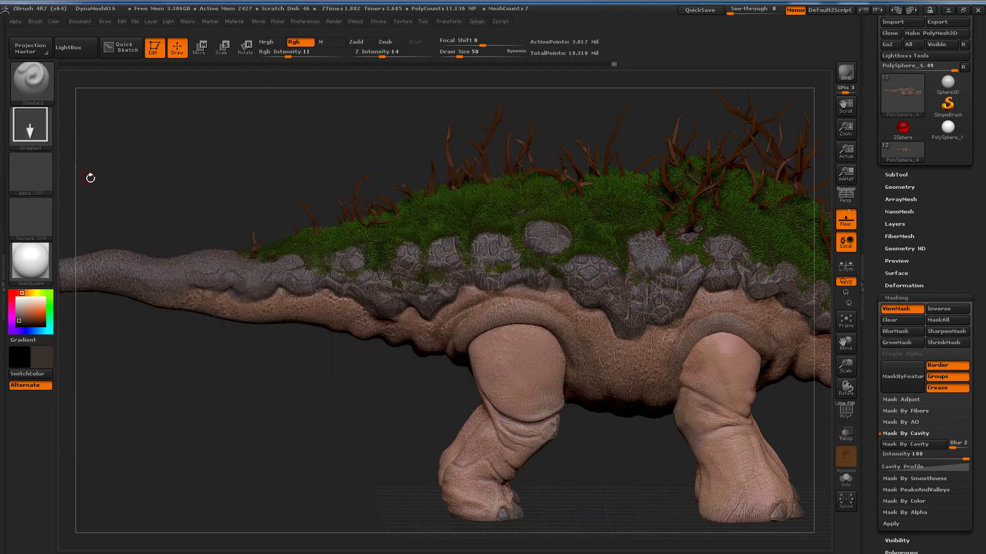
{"action": "left_click", "coordinate": [36, 134]}
{"action": "left_click", "coordinate": [90, 141]}
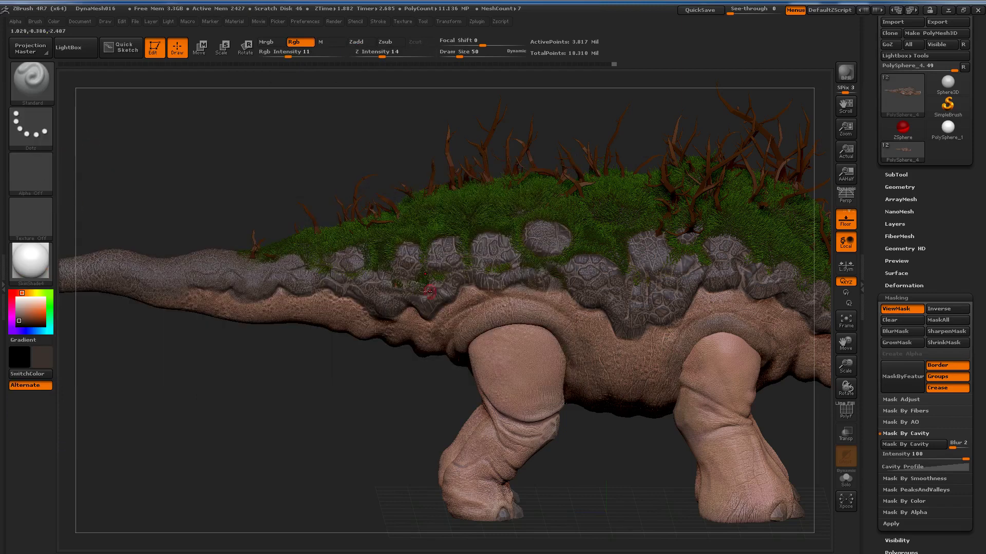
{"action": "left_click_drag", "start_coordinate": [459, 56], "coordinate": [484, 57]}
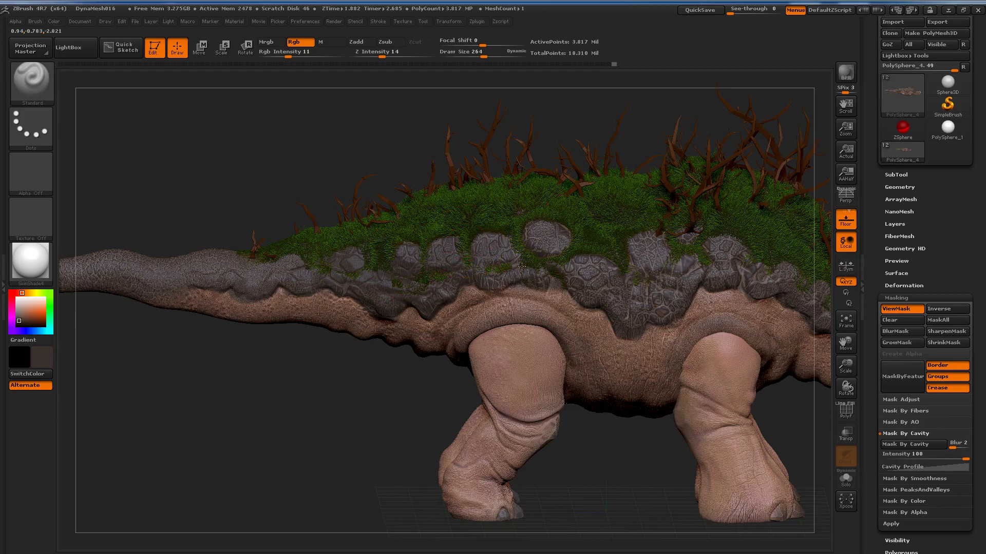
{"action": "left_click_drag", "start_coordinate": [566, 276], "coordinate": [650, 281]}
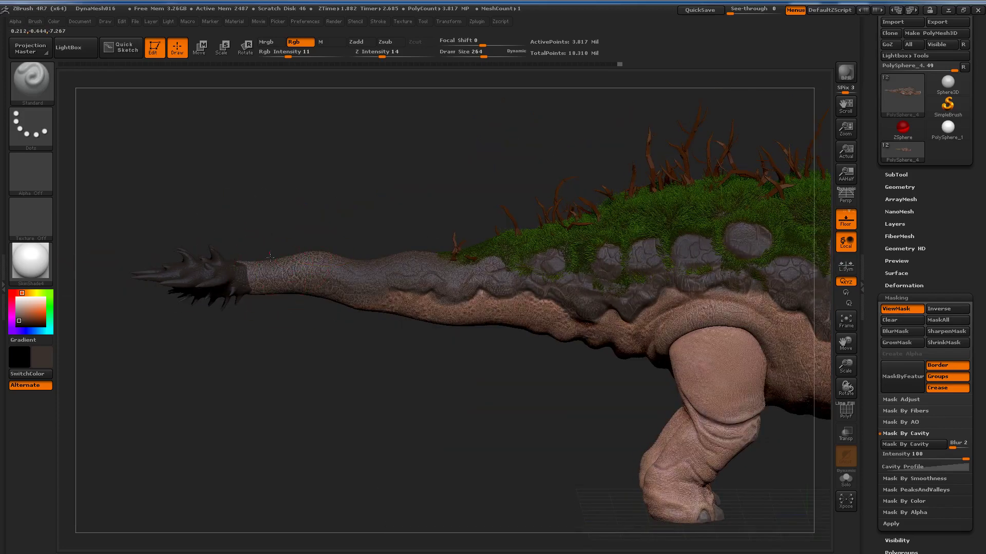
{"action": "left_click_drag", "start_coordinate": [258, 259], "coordinate": [334, 293]}
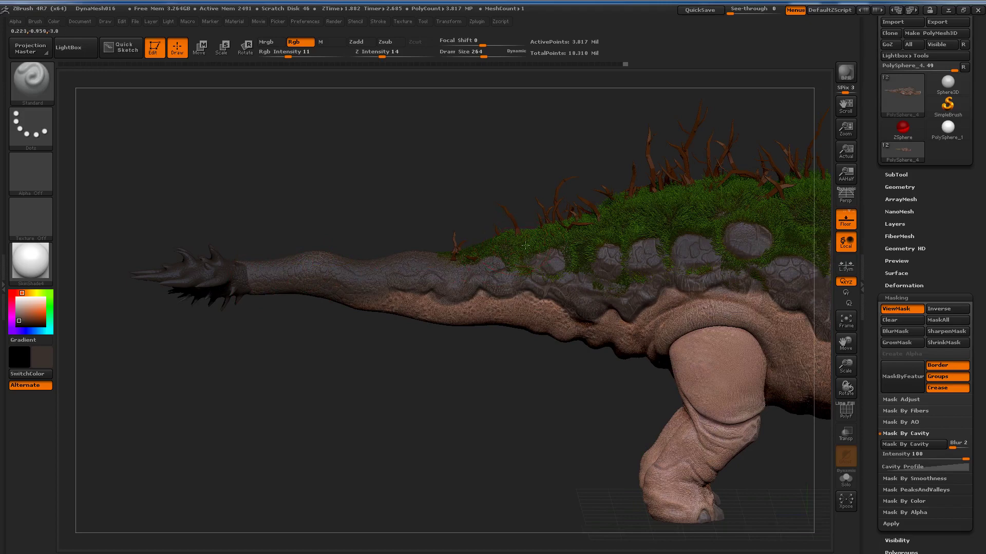
{"action": "left_click_drag", "start_coordinate": [493, 350], "coordinate": [485, 400]}
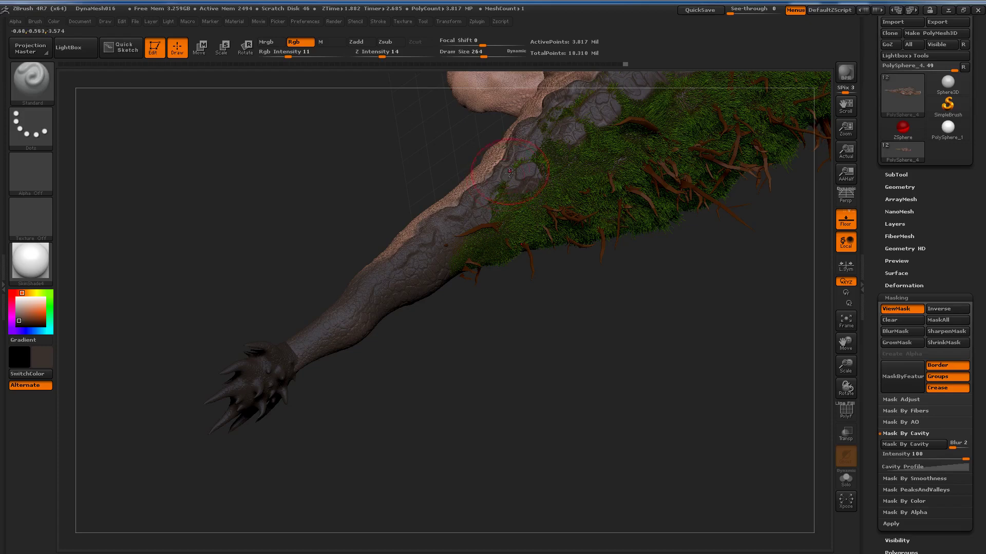
{"action": "left_click_drag", "start_coordinate": [509, 173], "coordinate": [555, 138]}
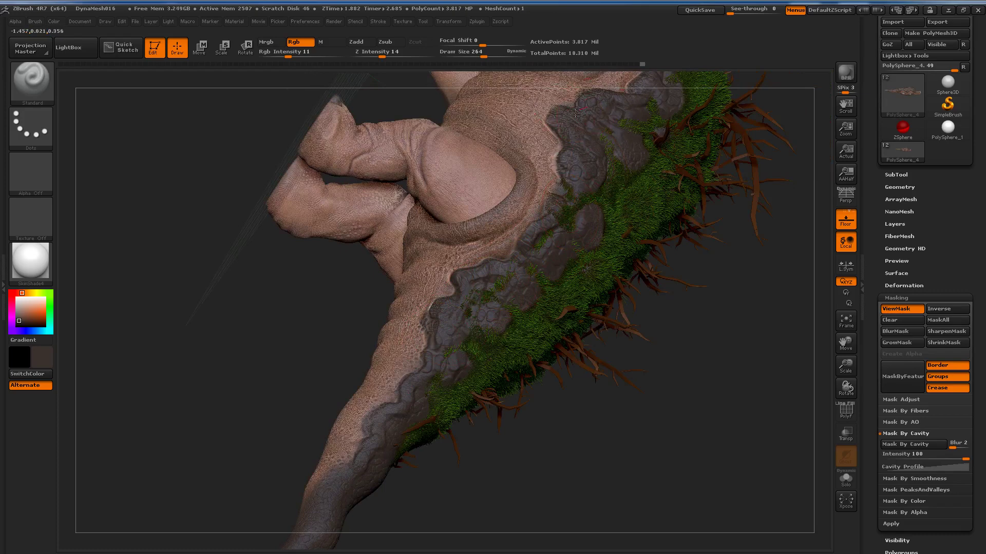
{"action": "left_click_drag", "start_coordinate": [540, 241], "coordinate": [538, 185]}
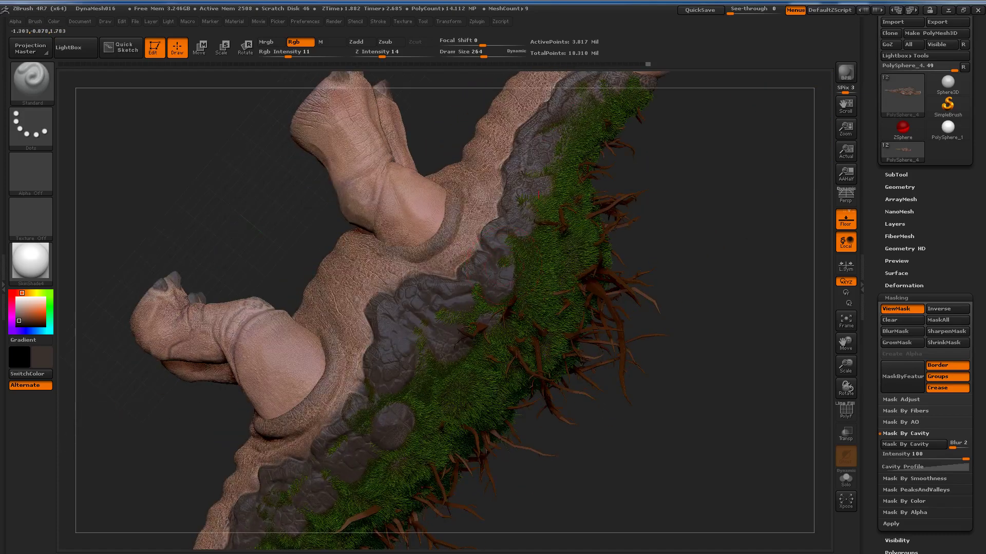
{"action": "mouse_move", "coordinate": [541, 184]}
{"action": "left_mouse_down"}
{"action": "mouse_move", "coordinate": [505, 282]}
{"action": "mouse_move", "coordinate": [526, 257]}
{"action": "left_mouse_up"}
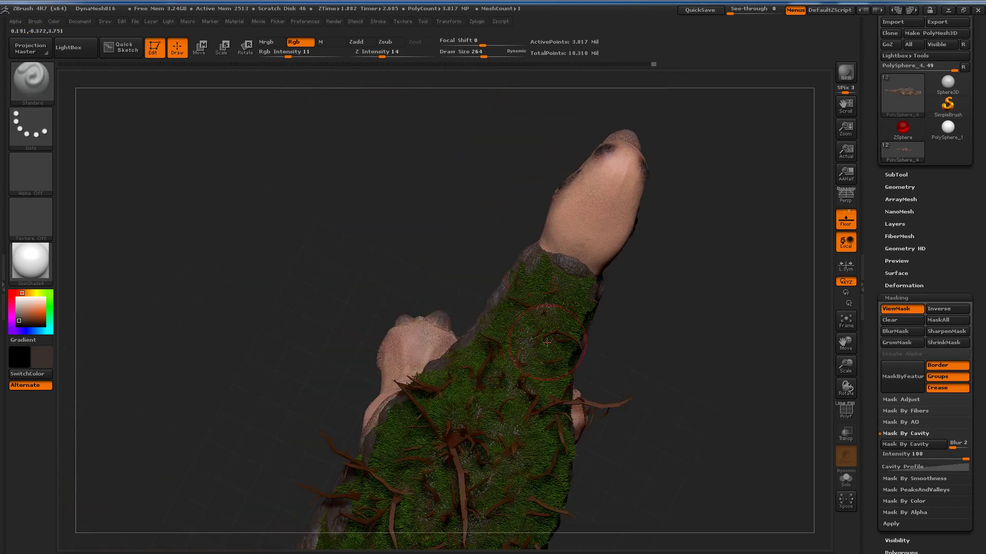
{"action": "left_click_drag", "start_coordinate": [547, 342], "coordinate": [573, 289]}
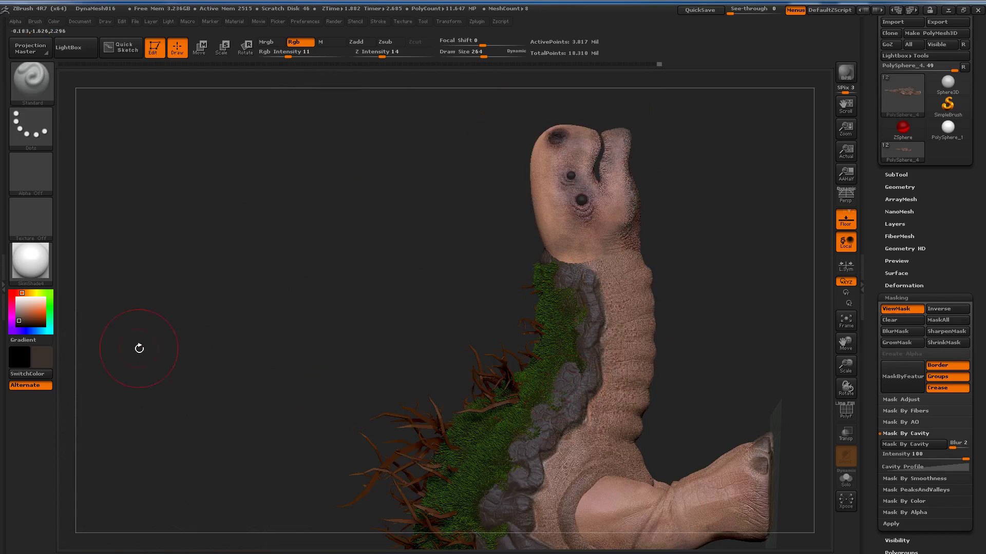
{"action": "left_click", "coordinate": [41, 359]}
Sample the creature's skin tone into the secondary colour swatch
{"action": "left_click_drag", "start_coordinate": [69, 359], "coordinate": [619, 495]}
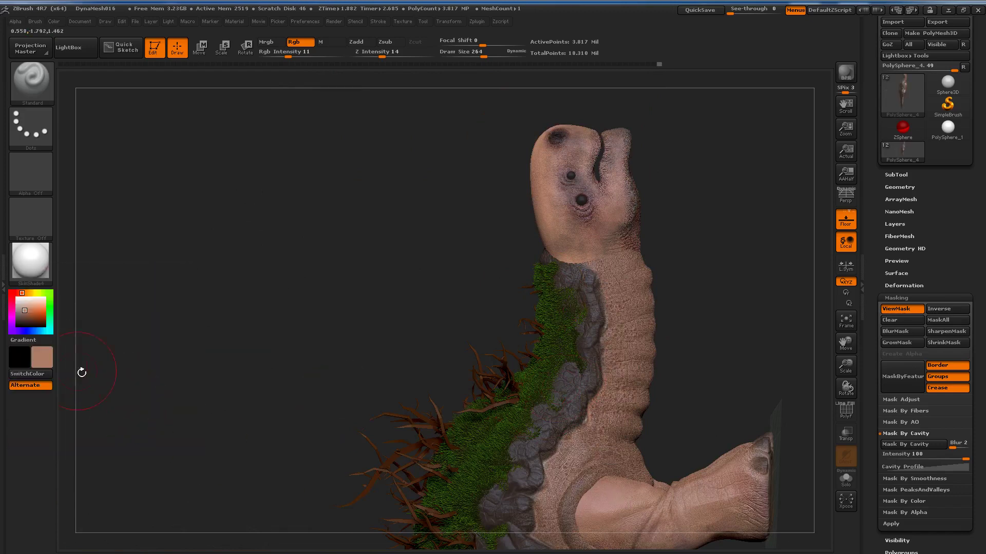
{"action": "left_click", "coordinate": [51, 361]}
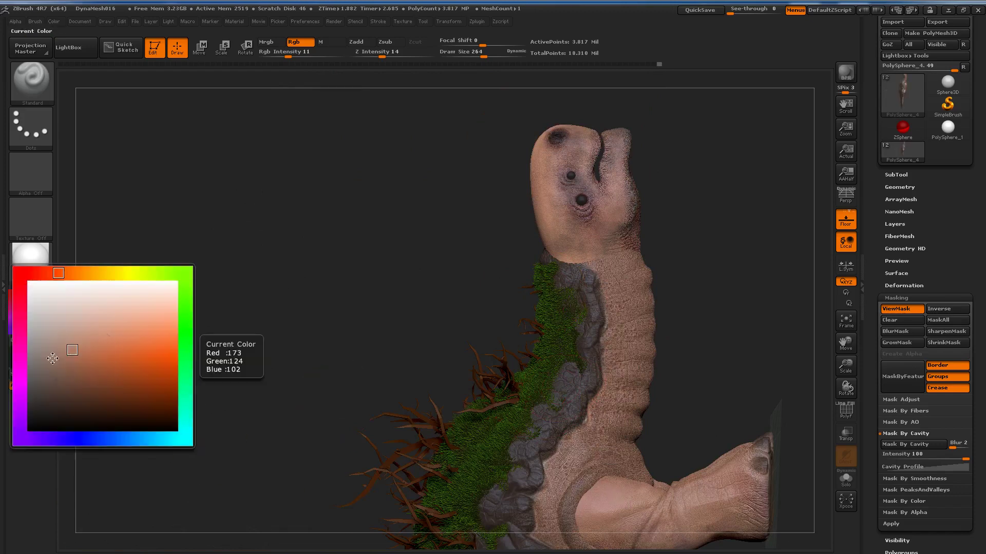
{"action": "left_click", "coordinate": [73, 405]}
Orbit around to the legs and paint a darker tone down the leg
{"action": "mouse_move", "coordinate": [675, 359]}
{"action": "left_mouse_down"}
{"action": "mouse_move", "coordinate": [639, 270]}
{"action": "mouse_move", "coordinate": [629, 336]}
{"action": "mouse_move", "coordinate": [653, 284]}
{"action": "mouse_move", "coordinate": [652, 380]}
{"action": "mouse_move", "coordinate": [611, 380]}
{"action": "mouse_move", "coordinate": [622, 416]}
{"action": "mouse_move", "coordinate": [565, 462]}
{"action": "mouse_move", "coordinate": [652, 452]}
{"action": "mouse_move", "coordinate": [656, 375]}
{"action": "left_mouse_up"}
{"action": "left_click_drag", "start_coordinate": [635, 342], "coordinate": [577, 334]}
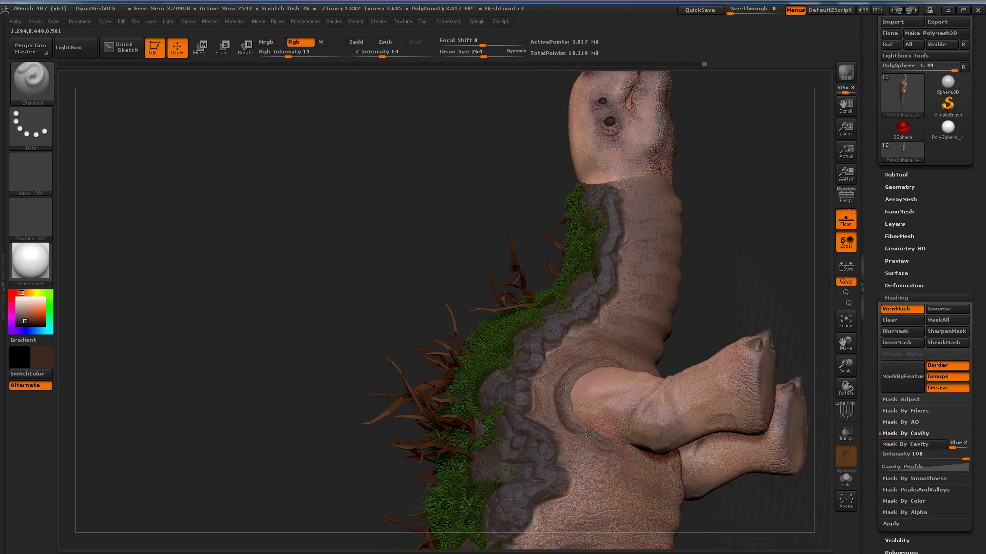
{"action": "left_click_drag", "start_coordinate": [599, 448], "coordinate": [597, 314]}
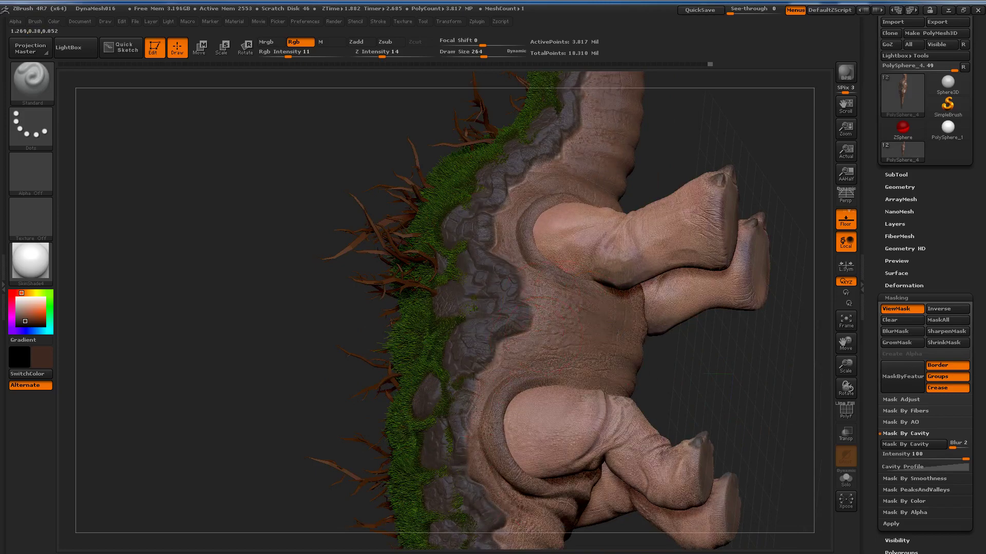
{"action": "left_click_drag", "start_coordinate": [466, 316], "coordinate": [451, 313]}
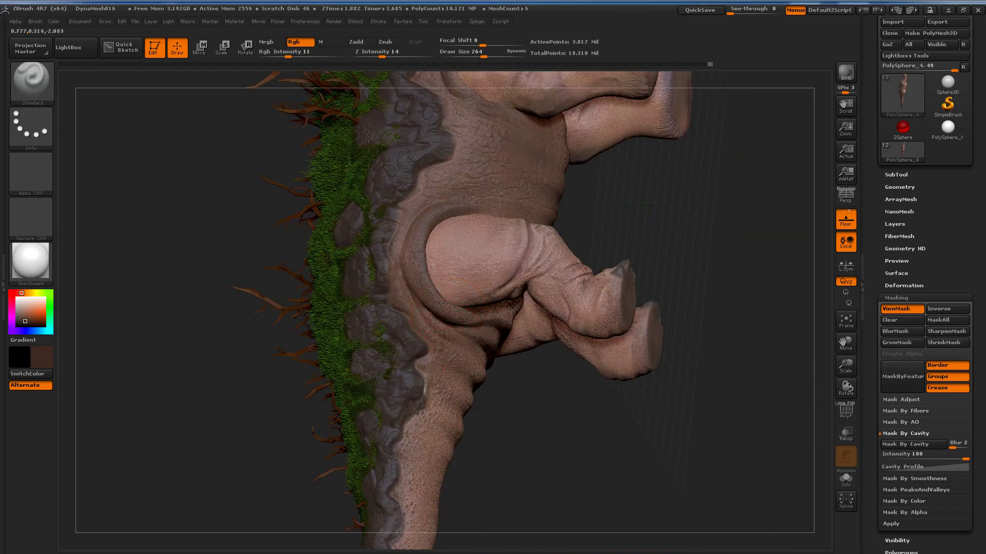
{"action": "mouse_move", "coordinate": [496, 354]}
{"action": "left_mouse_down"}
{"action": "mouse_move", "coordinate": [410, 288]}
{"action": "mouse_move", "coordinate": [373, 471]}
{"action": "left_mouse_up"}
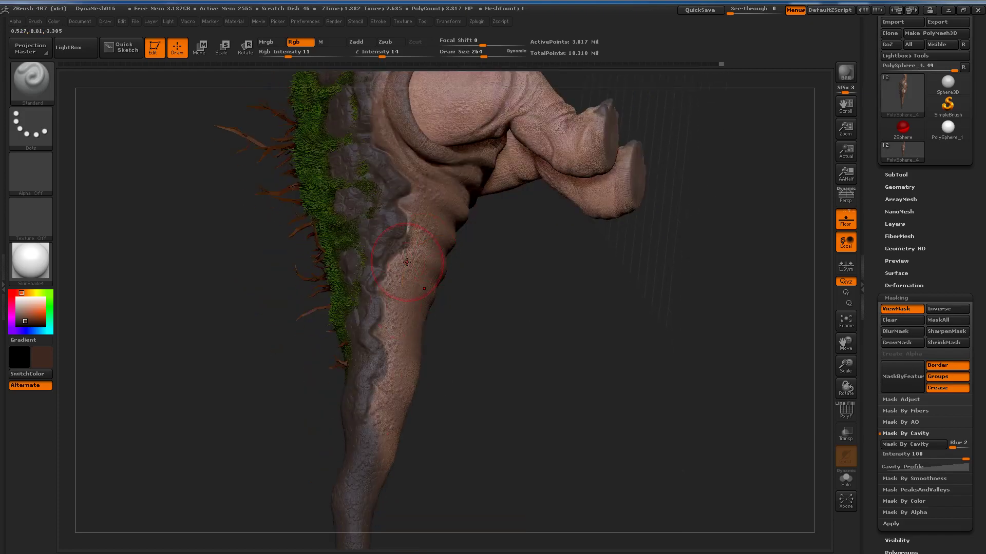
{"action": "left_click_drag", "start_coordinate": [407, 262], "coordinate": [373, 447]}
{"action": "left_click_drag", "start_coordinate": [432, 285], "coordinate": [461, 331]}
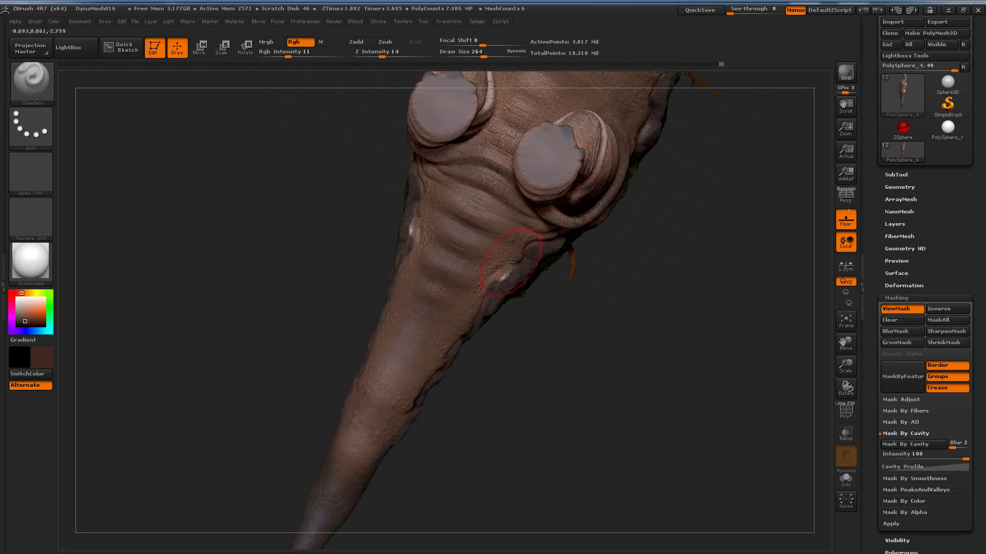
{"action": "mouse_move", "coordinate": [434, 267]}
{"action": "left_mouse_down"}
{"action": "mouse_move", "coordinate": [465, 297]}
{"action": "mouse_move", "coordinate": [363, 184]}
{"action": "mouse_move", "coordinate": [378, 205]}
{"action": "left_mouse_up"}
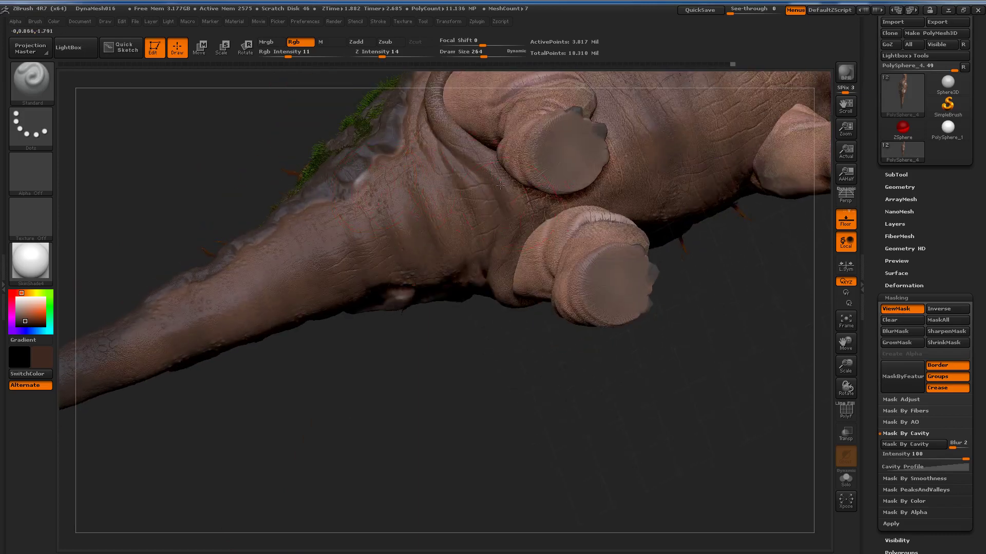
{"action": "mouse_move", "coordinate": [378, 205]}
{"action": "left_mouse_down"}
{"action": "mouse_move", "coordinate": [644, 149]}
{"action": "mouse_move", "coordinate": [453, 315]}
{"action": "mouse_move", "coordinate": [551, 296]}
{"action": "mouse_move", "coordinate": [660, 168]}
{"action": "left_mouse_up"}
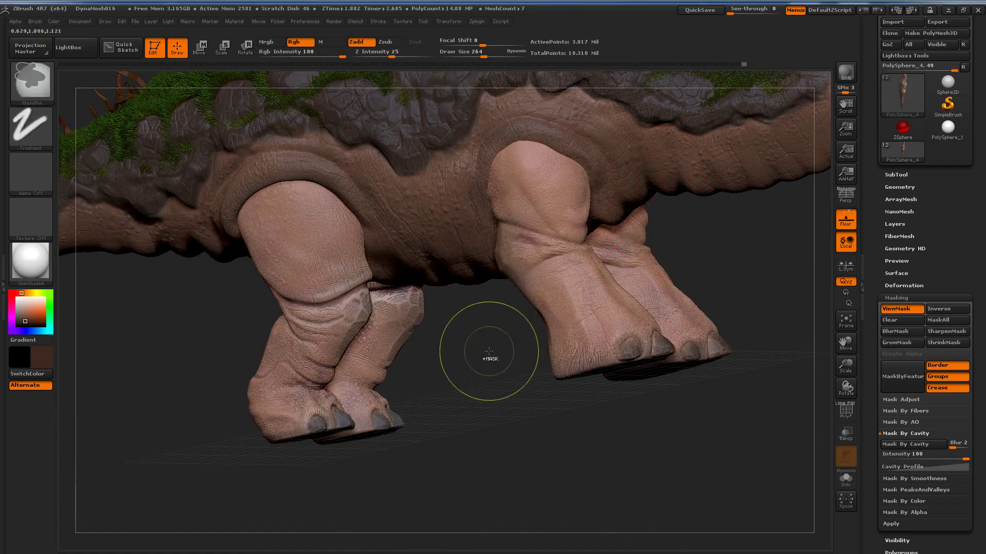
Turn ViewMask off and show the creature in a straight side view
{"action": "key", "text": "ctrl+h"}
{"action": "left_click_drag", "start_coordinate": [517, 313], "coordinate": [527, 247]}
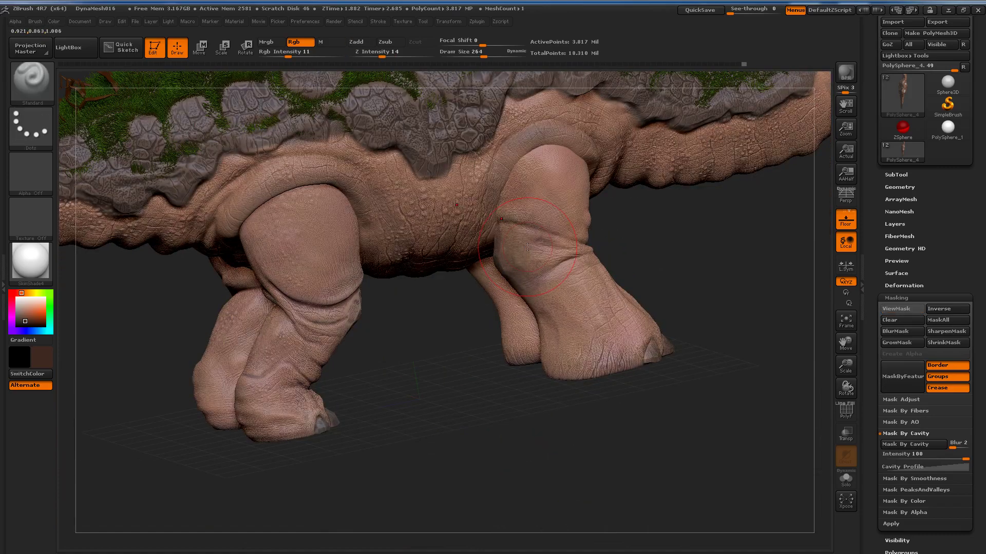
{"action": "scroll", "coordinate": [528, 247], "scroll_direction": "down", "scroll_amount": 3}
{"action": "scroll", "coordinate": [527, 247], "scroll_direction": "down", "scroll_amount": 3}
{"action": "scroll", "coordinate": [528, 247], "scroll_direction": "down", "scroll_amount": 1}
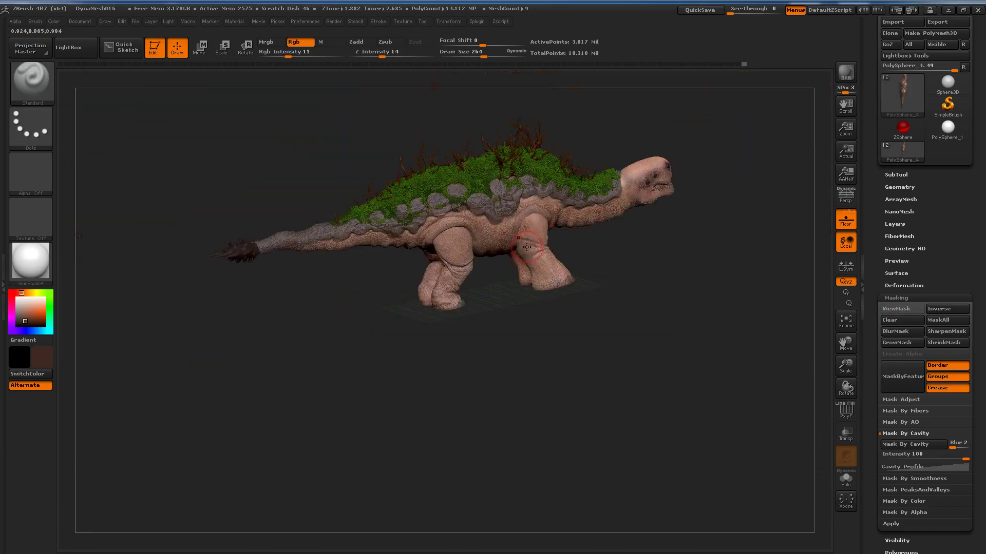
{"action": "left_click_drag", "start_coordinate": [574, 214], "coordinate": [483, 305]}
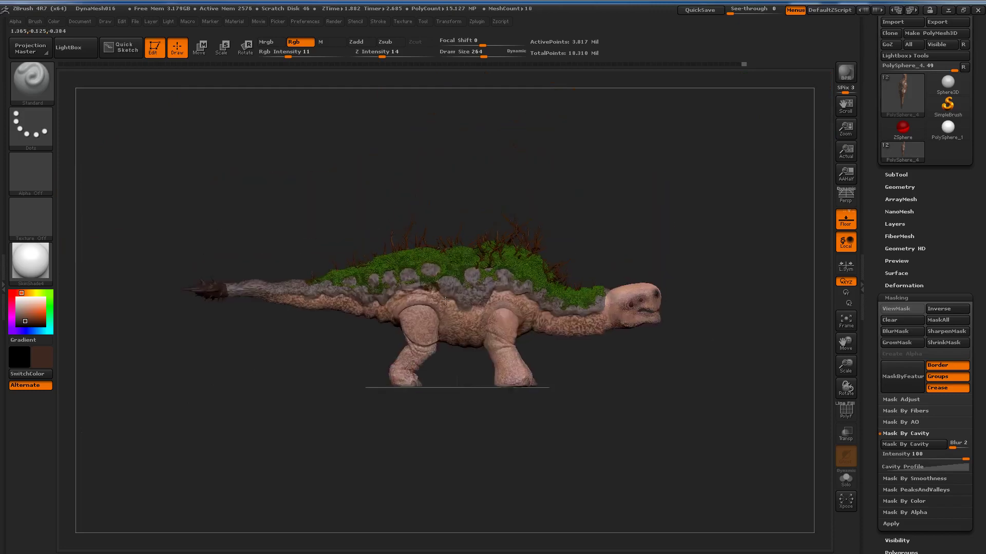
{"action": "scroll", "coordinate": [483, 305], "scroll_direction": "up", "scroll_amount": 2}
Set Mask By Cavity Blur to 77, apply the cavity mask, and turn ViewMask on
{"action": "scroll", "coordinate": [483, 305], "scroll_direction": "up", "scroll_amount": 2}
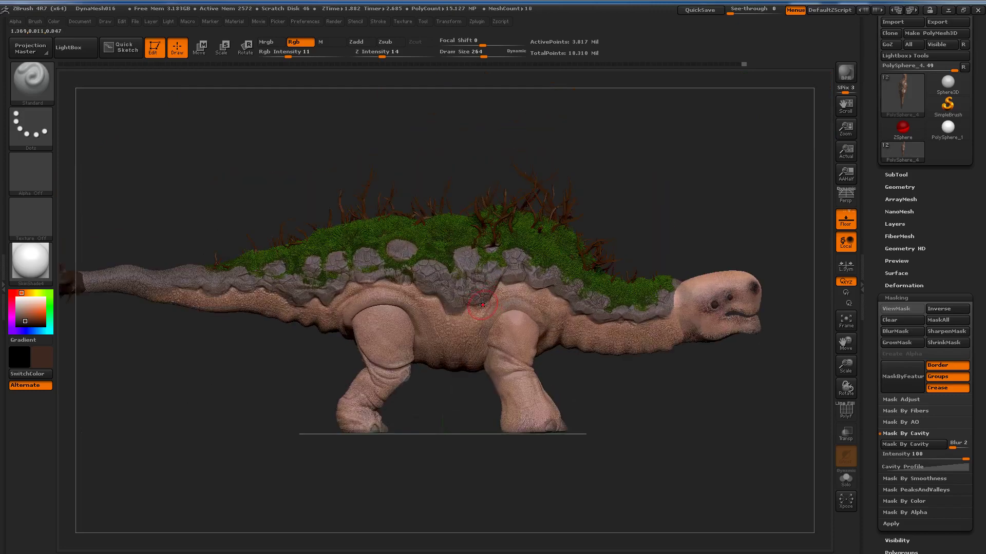
{"action": "scroll", "coordinate": [482, 305], "scroll_direction": "up", "scroll_amount": 1}
{"action": "scroll", "coordinate": [482, 305], "scroll_direction": "up", "scroll_amount": 2}
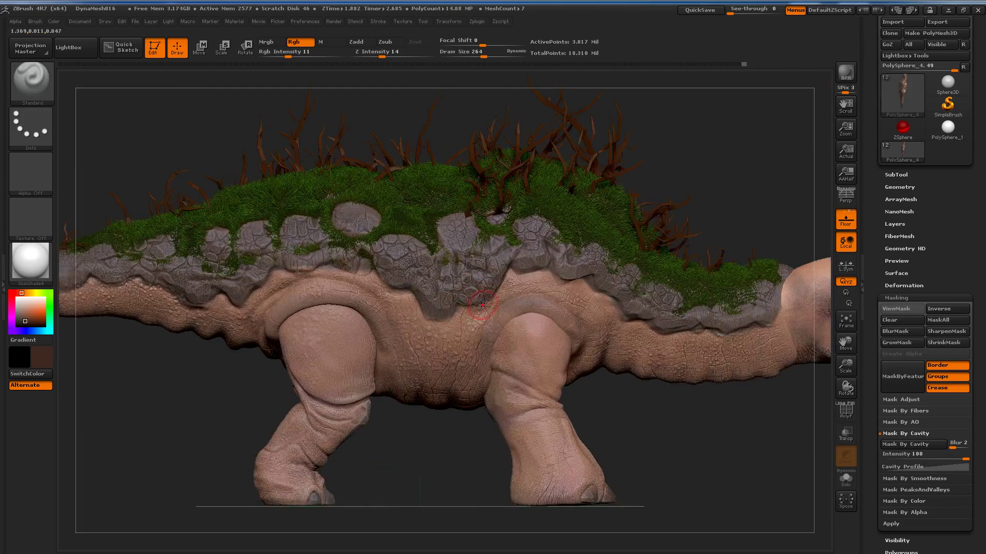
{"action": "scroll", "coordinate": [483, 304], "scroll_direction": "up", "scroll_amount": 2}
{"action": "left_click_drag", "start_coordinate": [954, 444], "coordinate": [960, 445]}
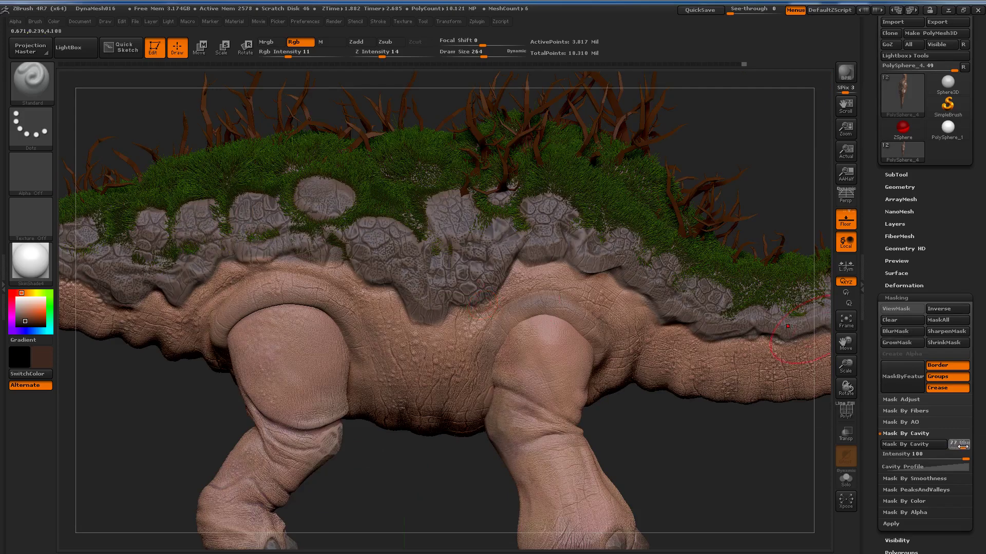
{"action": "left_click", "coordinate": [918, 445]}
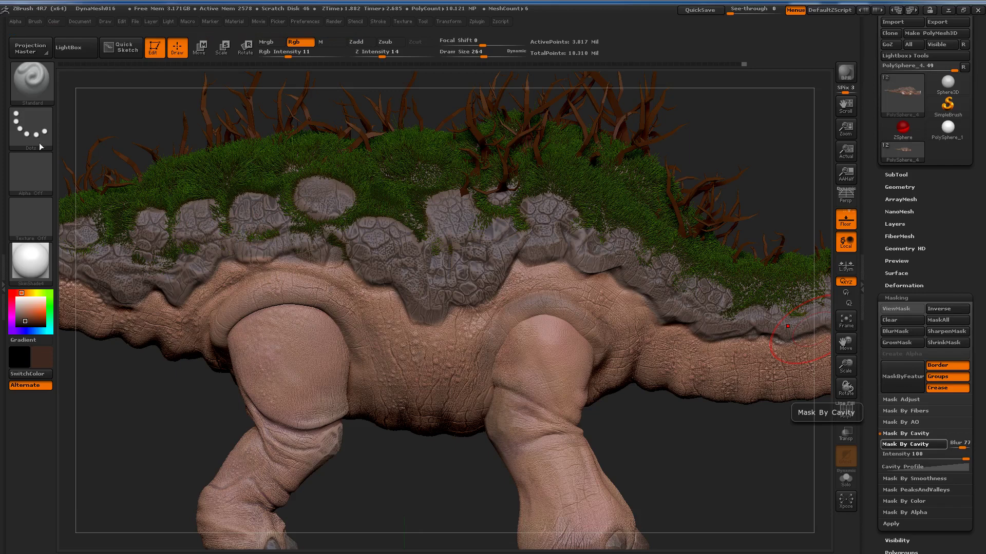
{"action": "key", "text": "ctrl+h"}
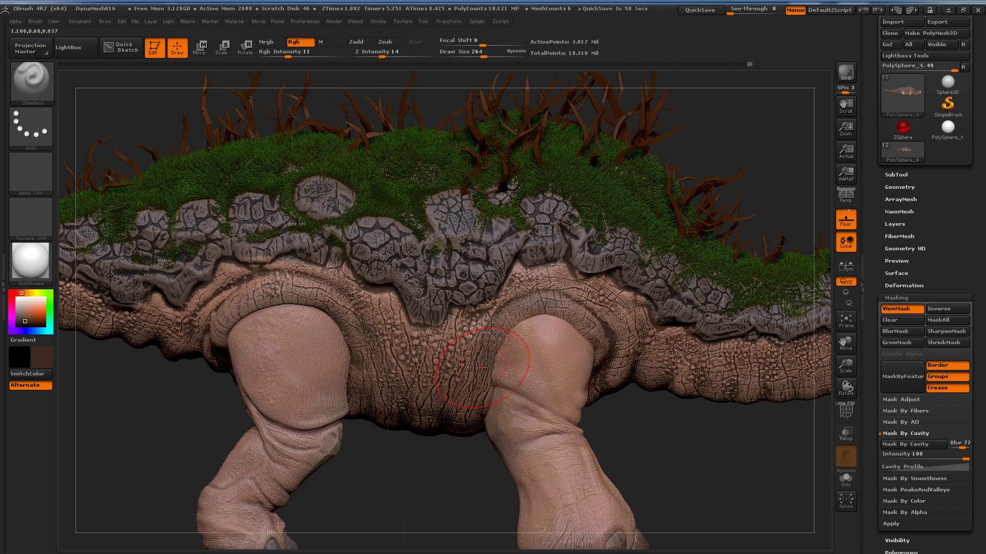
Invert the mask and spray violet into the belly wrinkles with Color Spray at Draw Size 170
{"action": "key", "text": "ctrl+i"}
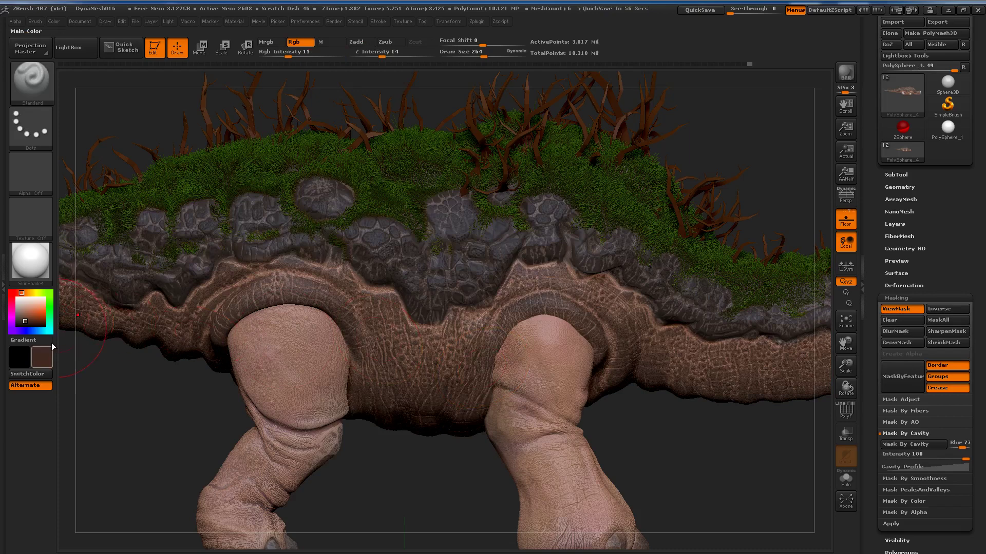
{"action": "left_click", "coordinate": [45, 357]}
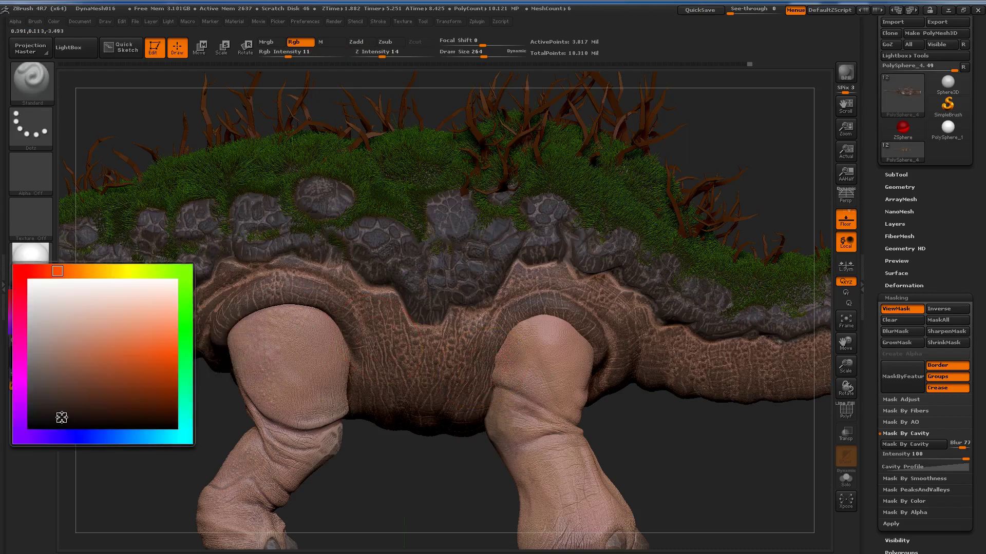
{"action": "left_click", "coordinate": [60, 437]}
{"action": "left_click_drag", "start_coordinate": [81, 407], "coordinate": [100, 394]}
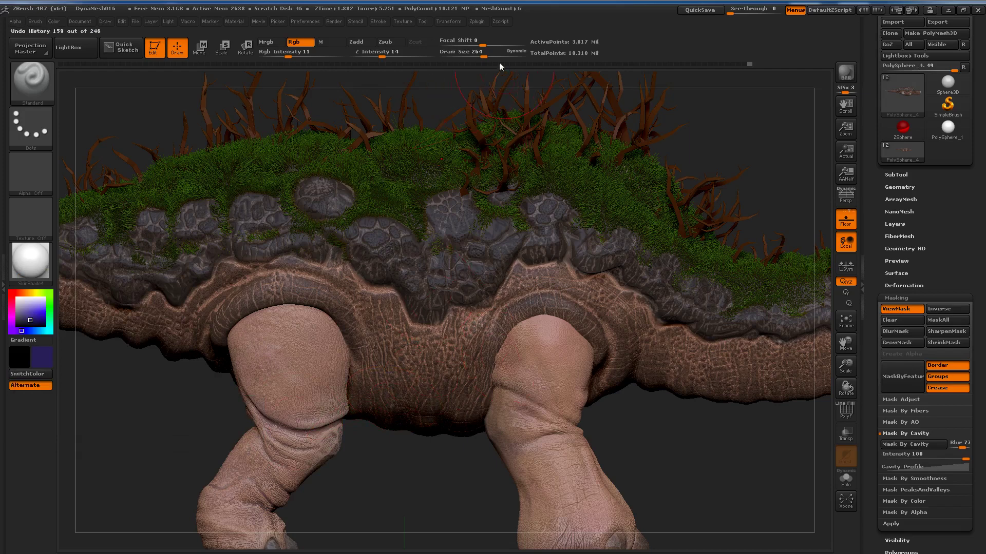
{"action": "left_click_drag", "start_coordinate": [483, 54], "coordinate": [475, 55]}
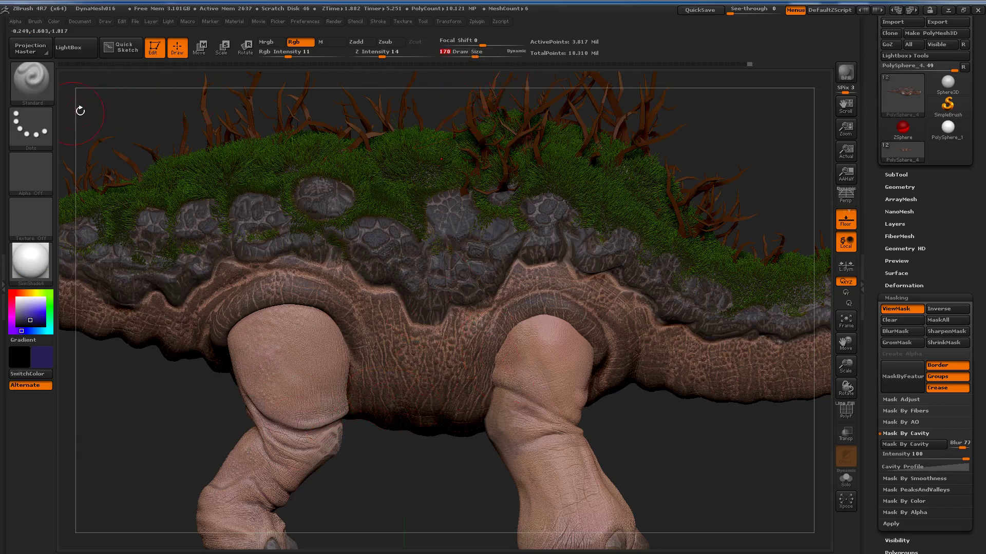
{"action": "left_click", "coordinate": [52, 134]}
{"action": "left_click", "coordinate": [235, 146]}
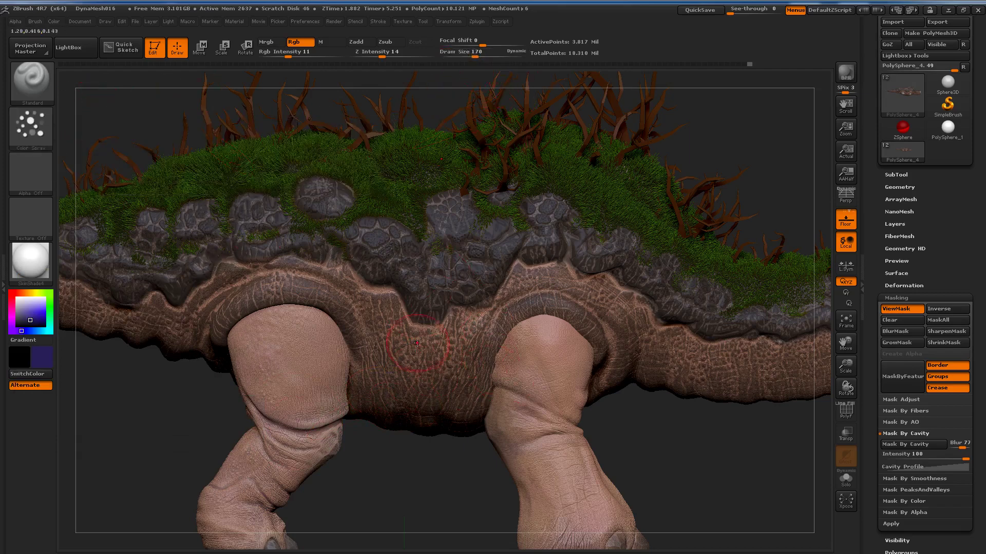
{"action": "left_click_drag", "start_coordinate": [417, 343], "coordinate": [497, 320]}
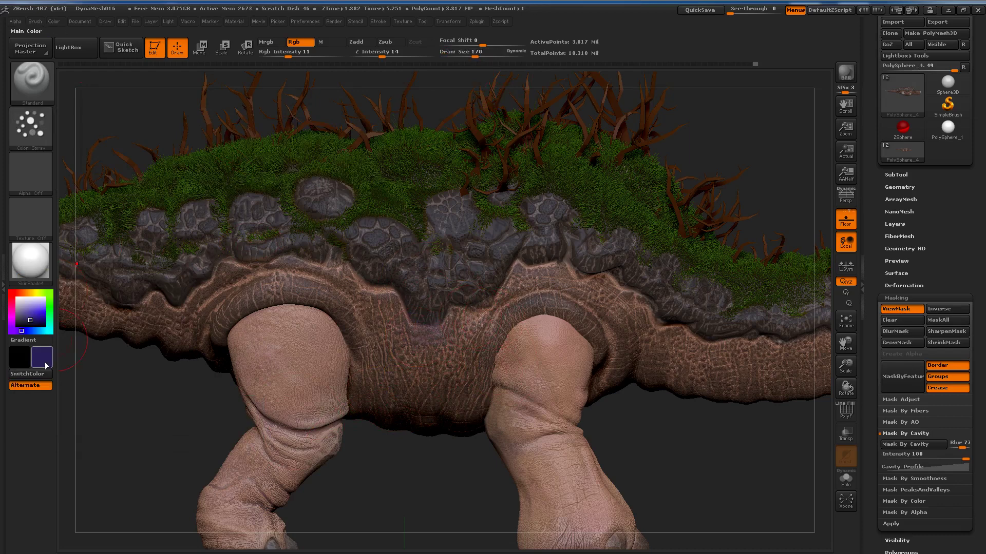
Switch to dark blue and spray dark tint along the belly creases toward the tail
{"action": "left_click", "coordinate": [44, 362]}
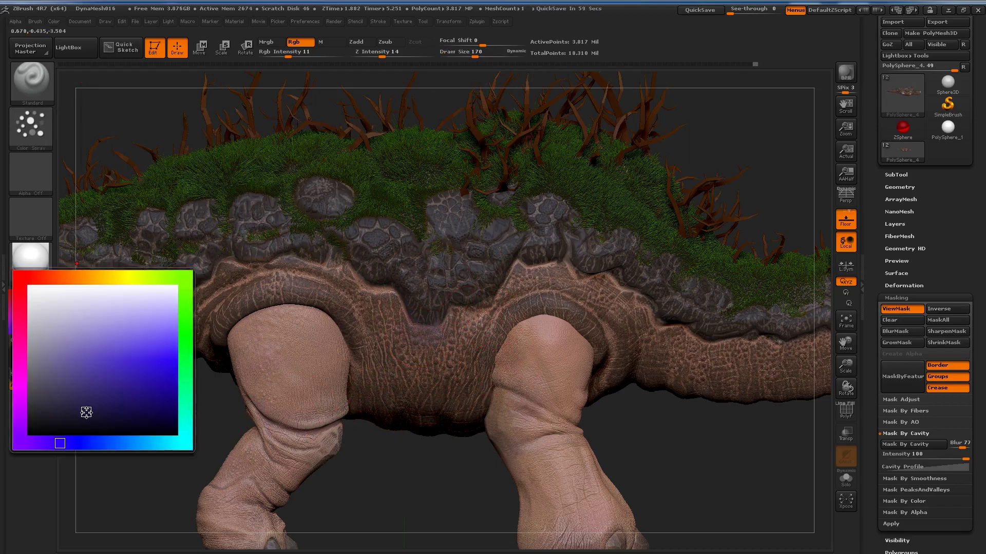
{"action": "left_click", "coordinate": [82, 412]}
{"action": "mouse_move", "coordinate": [319, 283]}
{"action": "left_mouse_down"}
{"action": "mouse_move", "coordinate": [256, 287]}
{"action": "mouse_move", "coordinate": [191, 313]}
{"action": "mouse_move", "coordinate": [169, 308]}
{"action": "mouse_move", "coordinate": [190, 354]}
{"action": "left_mouse_up"}
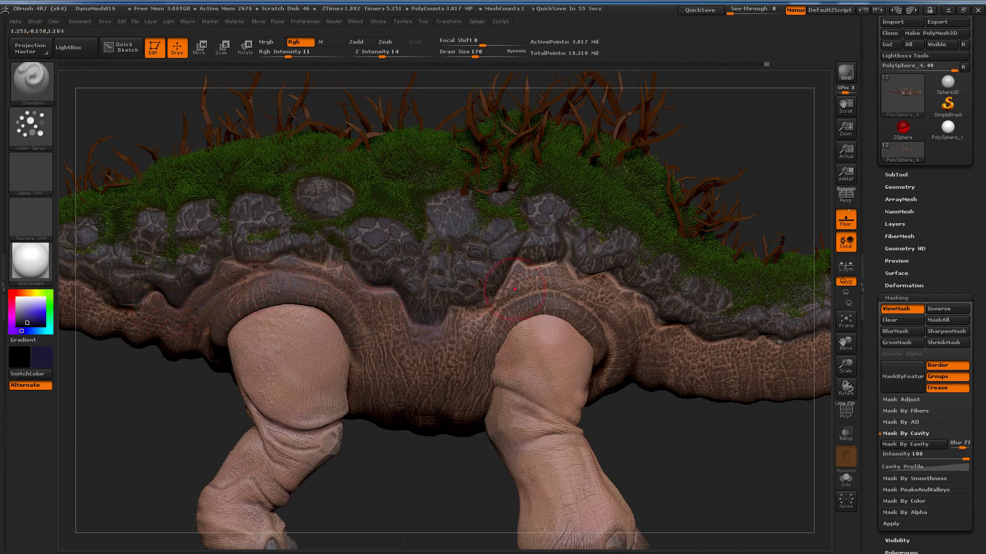
{"action": "mouse_move", "coordinate": [514, 289]}
{"action": "left_mouse_down"}
{"action": "mouse_move", "coordinate": [436, 345]}
{"action": "mouse_move", "coordinate": [318, 256]}
{"action": "left_mouse_up"}
{"action": "left_click_drag", "start_coordinate": [349, 303], "coordinate": [405, 328]}
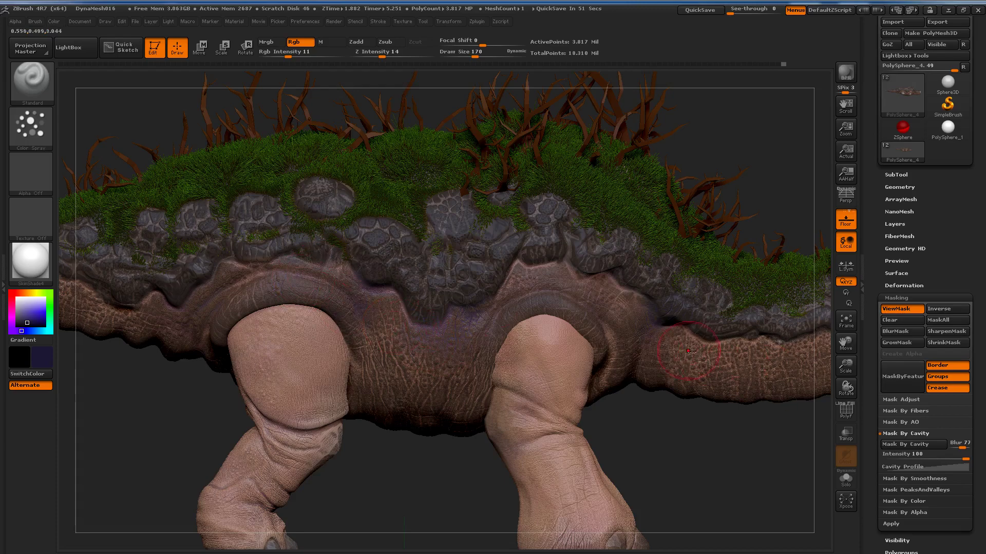
{"action": "left_click_drag", "start_coordinate": [690, 351], "coordinate": [750, 362]}
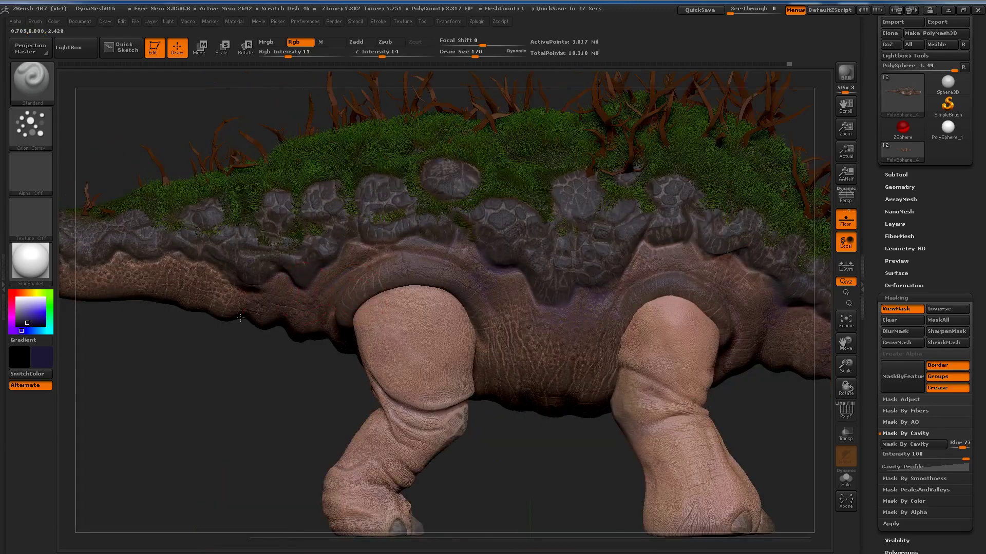
{"action": "left_click_drag", "start_coordinate": [244, 303], "coordinate": [242, 228]}
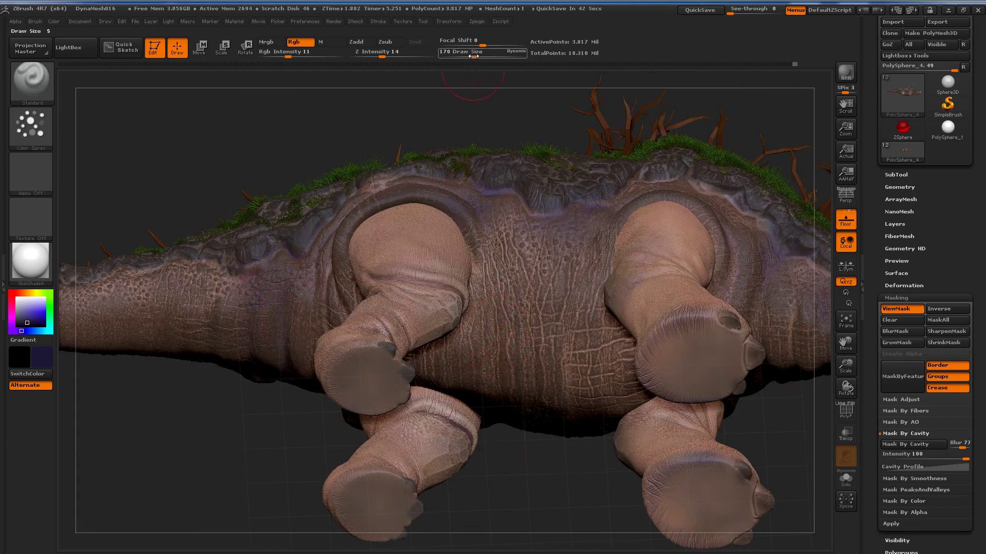
Lower Draw Size and Rgb Intensity, then darken the belly between the legs
{"action": "left_click_drag", "start_coordinate": [475, 57], "coordinate": [465, 57]}
{"action": "left_click_drag", "start_coordinate": [288, 57], "coordinate": [281, 56]}
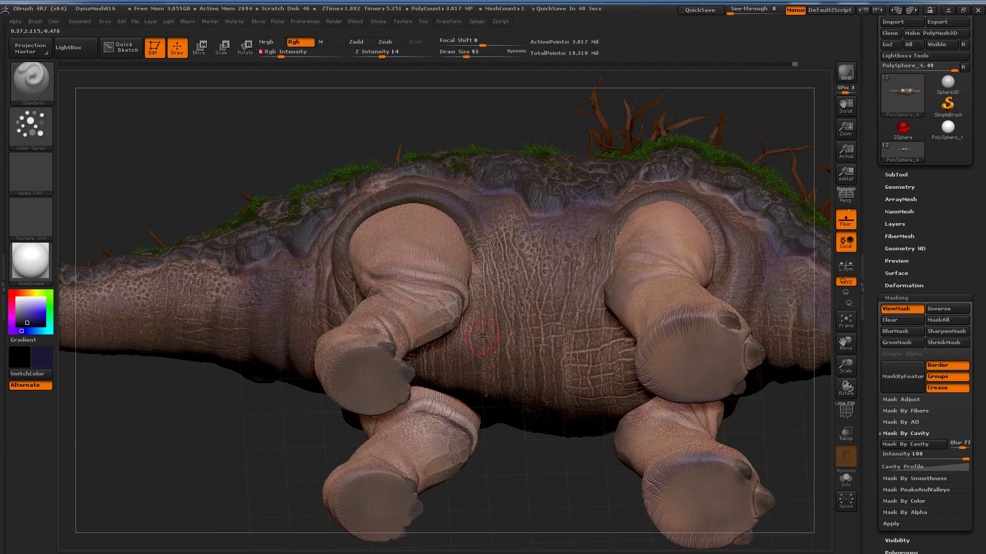
{"action": "mouse_move", "coordinate": [483, 336]}
{"action": "left_mouse_down"}
{"action": "mouse_move", "coordinate": [616, 354]}
{"action": "mouse_move", "coordinate": [627, 436]}
{"action": "left_mouse_up"}
{"action": "left_click_drag", "start_coordinate": [784, 330], "coordinate": [708, 364]}
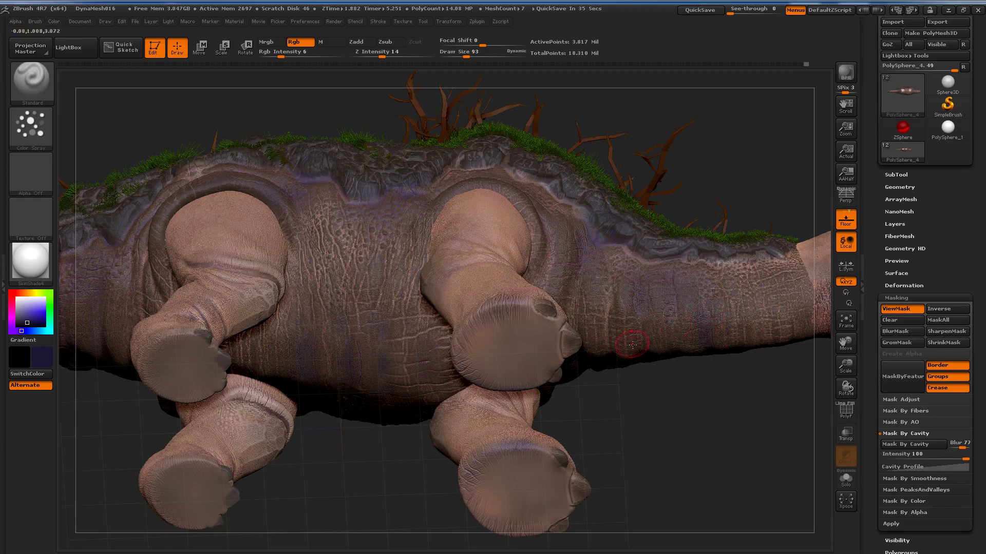
{"action": "left_click_drag", "start_coordinate": [606, 300], "coordinate": [605, 356]}
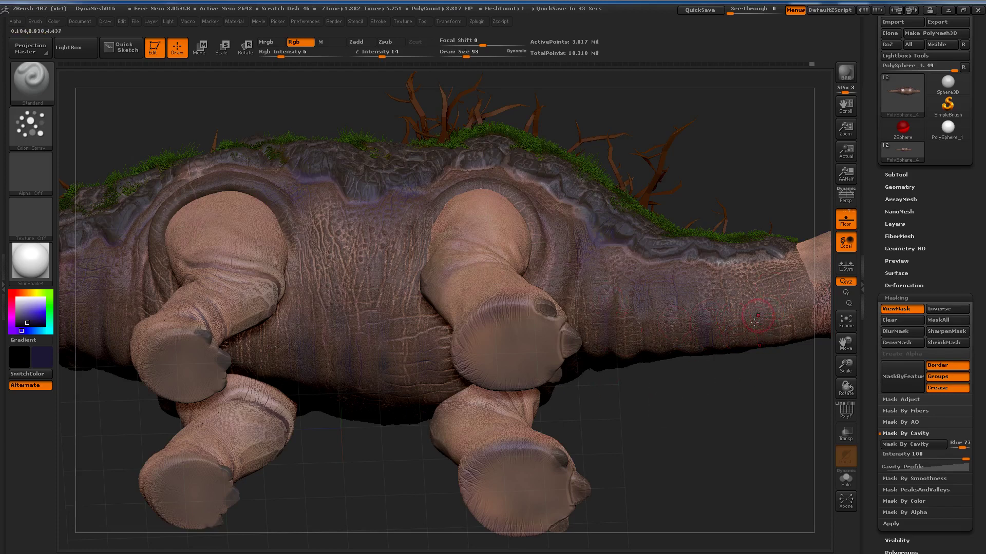
Darken the wrinkles along the tail and the flank below the shell
{"action": "left_click_drag", "start_coordinate": [248, 242], "coordinate": [512, 265]}
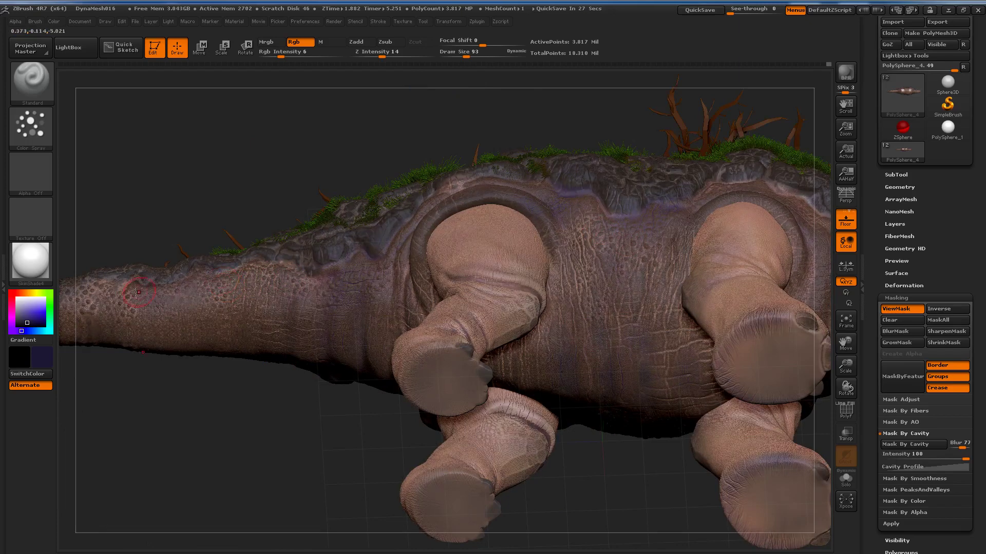
{"action": "left_click_drag", "start_coordinate": [242, 272], "coordinate": [314, 283]}
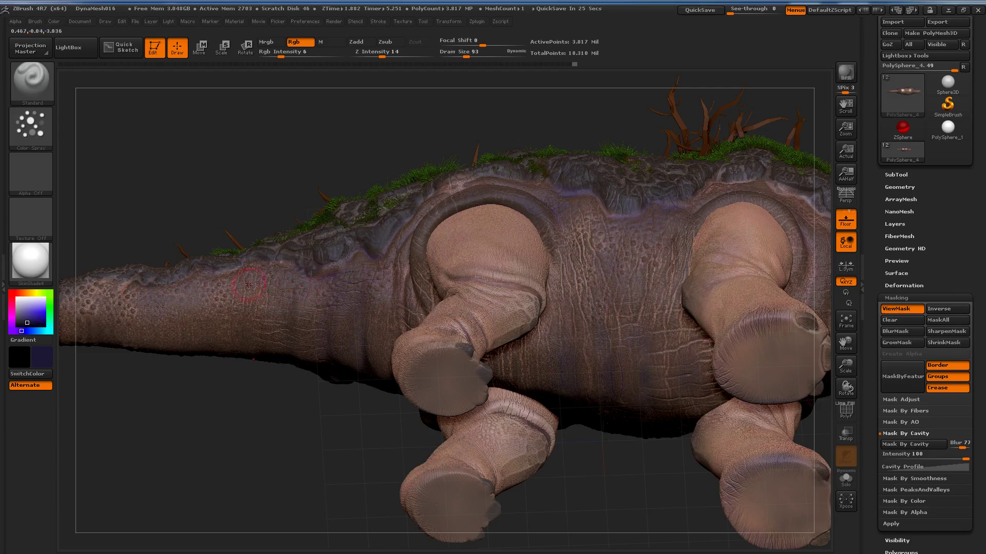
{"action": "mouse_move", "coordinate": [249, 284]}
{"action": "left_mouse_down"}
{"action": "mouse_move", "coordinate": [506, 221]}
{"action": "mouse_move", "coordinate": [440, 220]}
{"action": "left_mouse_up"}
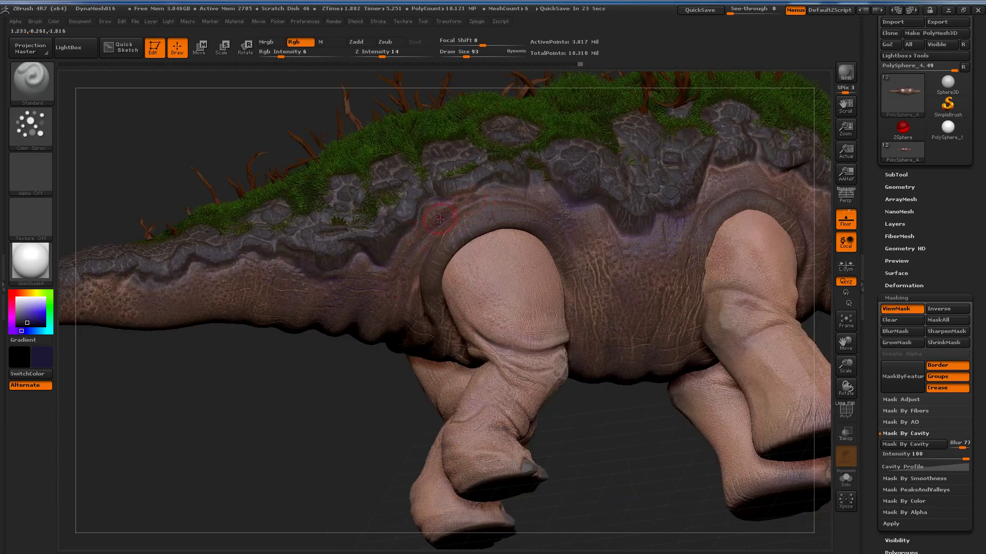
{"action": "left_click_drag", "start_coordinate": [717, 169], "coordinate": [696, 231]}
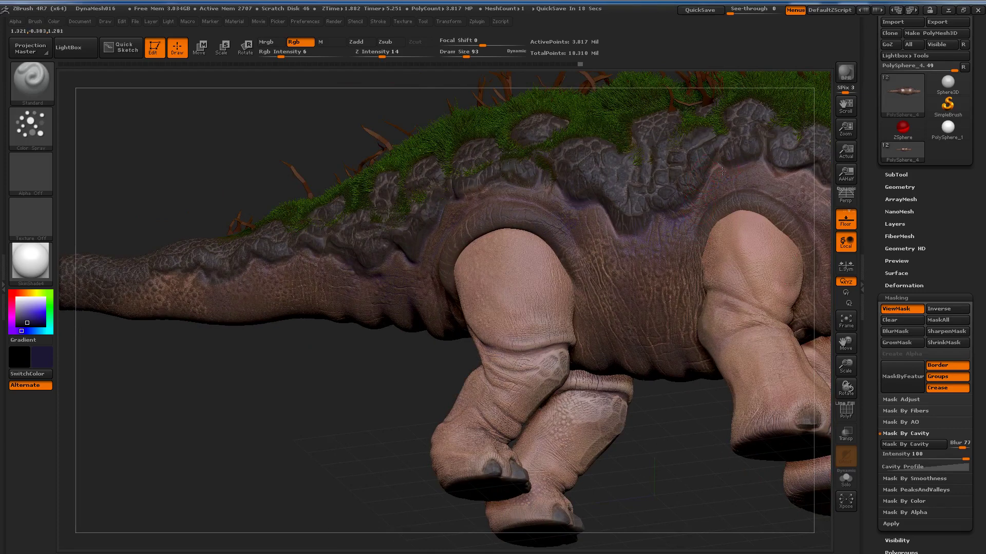
{"action": "mouse_move", "coordinate": [680, 212]}
{"action": "left_mouse_down"}
{"action": "mouse_move", "coordinate": [574, 267]}
{"action": "mouse_move", "coordinate": [600, 301]}
{"action": "left_mouse_up"}
{"action": "left_click_drag", "start_coordinate": [673, 328], "coordinate": [771, 326]}
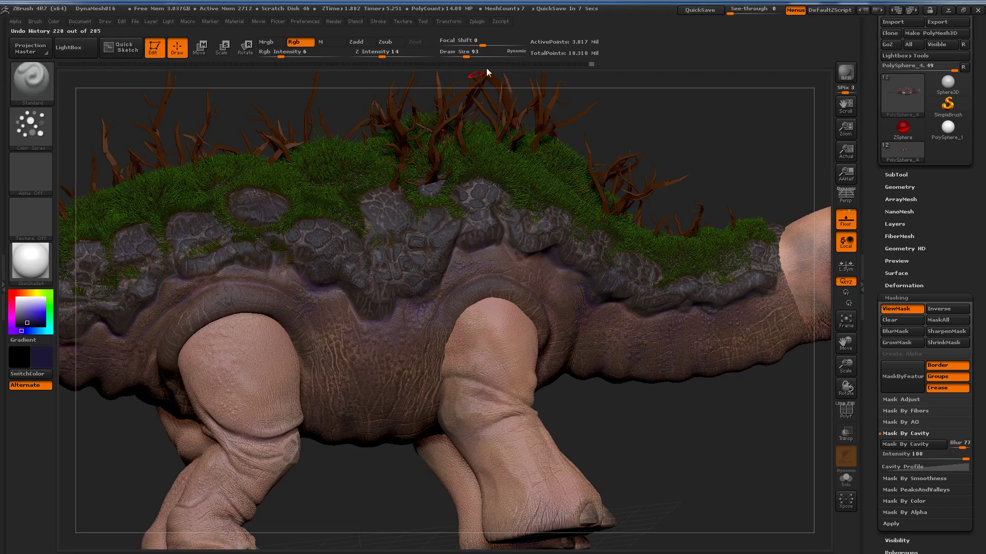
Raise Draw Size to 257 and drop Rgb Intensity to 2
{"action": "left_click_drag", "start_coordinate": [466, 56], "coordinate": [482, 57]}
{"action": "left_click_drag", "start_coordinate": [281, 57], "coordinate": [273, 57]}
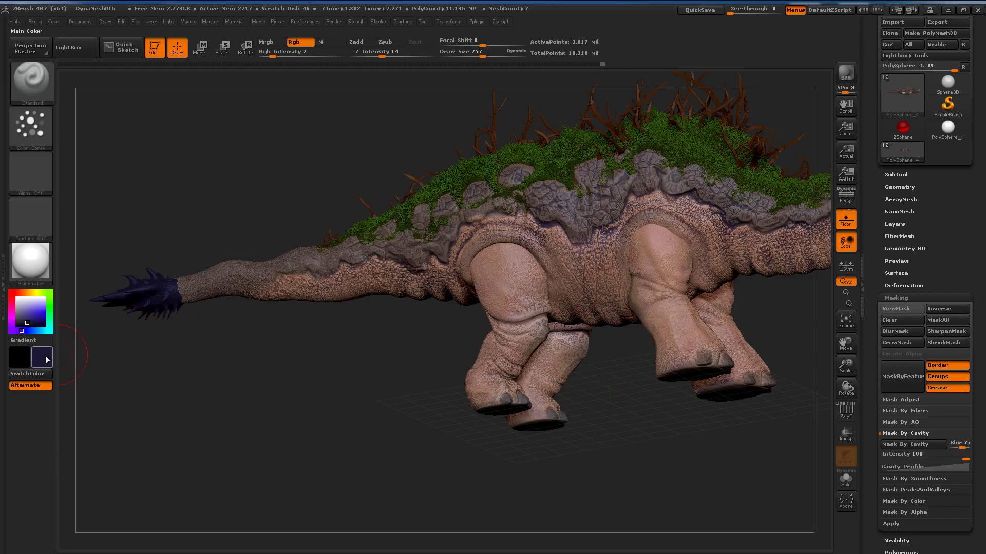
Pick an orange-peach skin colour and the speckled spray Alpha 07
{"action": "left_click", "coordinate": [42, 356]}
{"action": "left_click_drag", "start_coordinate": [57, 272], "coordinate": [65, 271]}
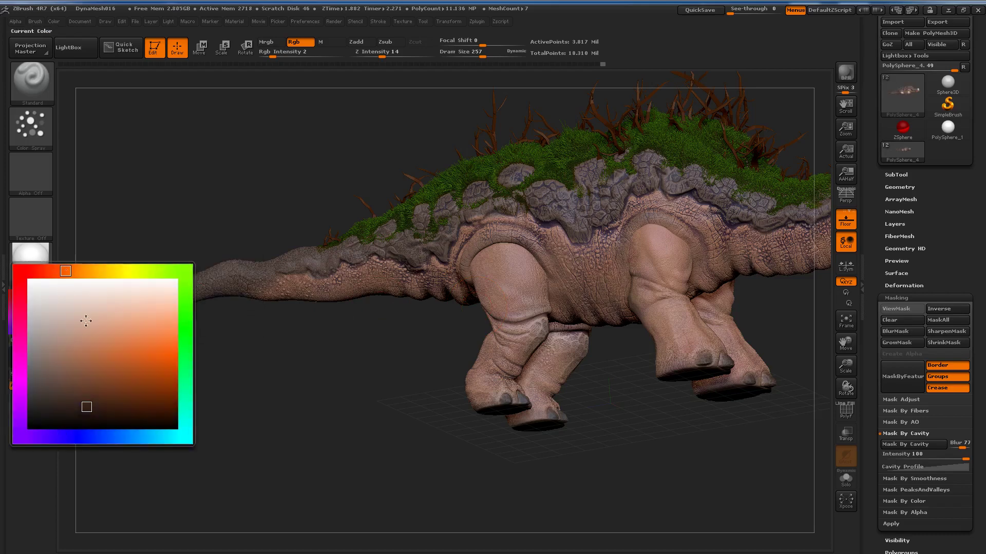
{"action": "left_click_drag", "start_coordinate": [87, 334], "coordinate": [99, 326]}
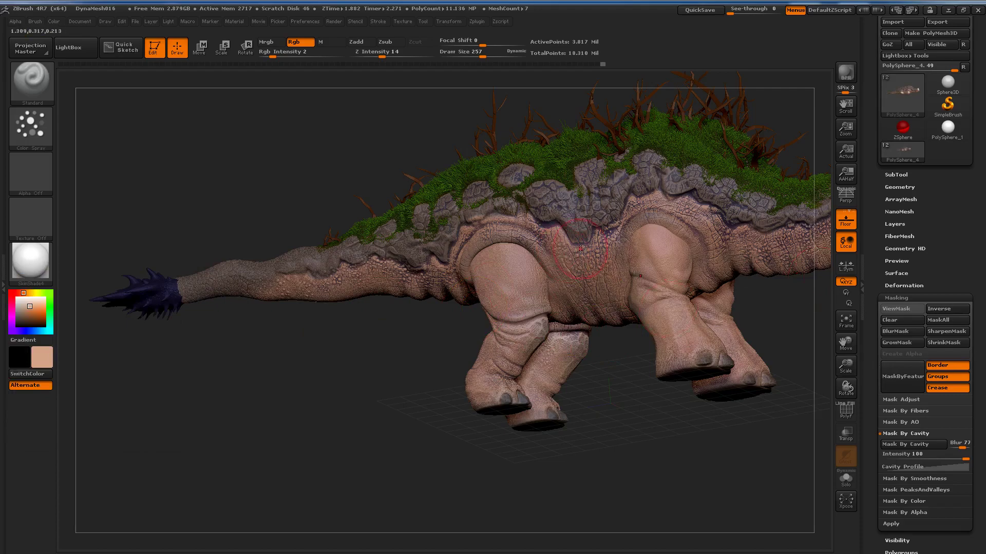
{"action": "scroll", "coordinate": [580, 249], "scroll_direction": "up", "scroll_amount": 2}
{"action": "scroll", "coordinate": [581, 249], "scroll_direction": "up", "scroll_amount": 2}
{"action": "scroll", "coordinate": [580, 249], "scroll_direction": "up", "scroll_amount": 2}
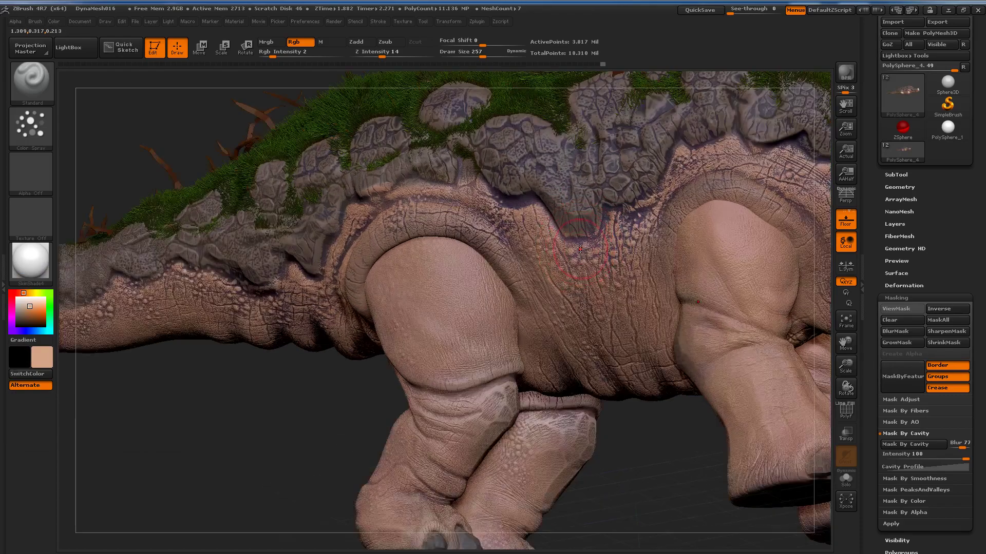
{"action": "left_click", "coordinate": [35, 171]}
{"action": "left_click", "coordinate": [406, 220]}
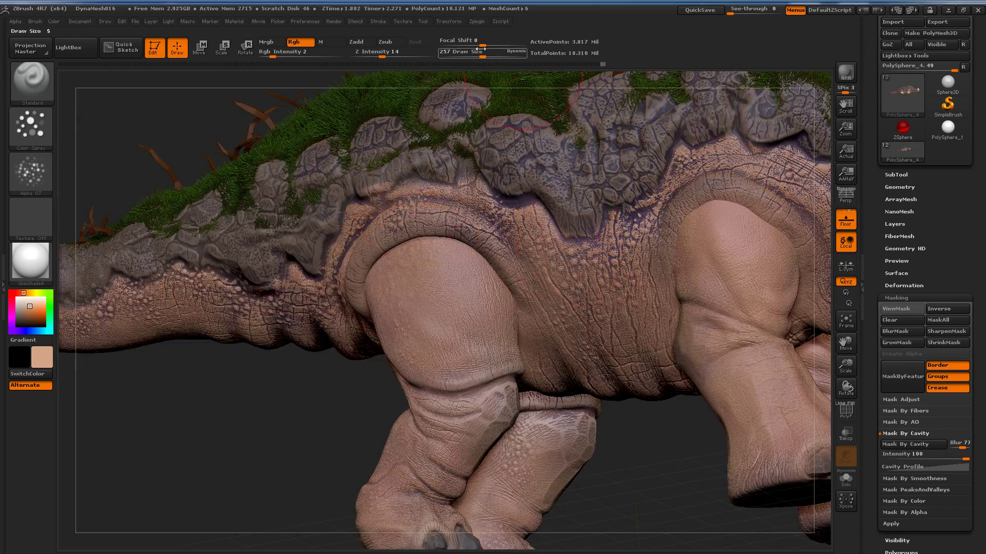
Set Draw Size 82 and Rgb Intensity 15, and dab peach speckles onto the upper flank
{"action": "left_click_drag", "start_coordinate": [482, 56], "coordinate": [464, 54]}
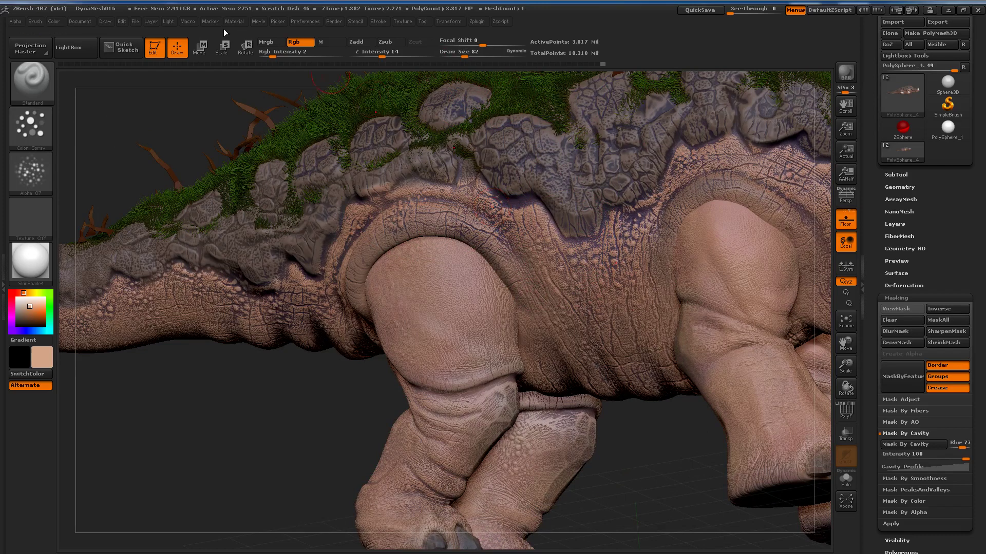
{"action": "left_click_drag", "start_coordinate": [273, 57], "coordinate": [292, 56]}
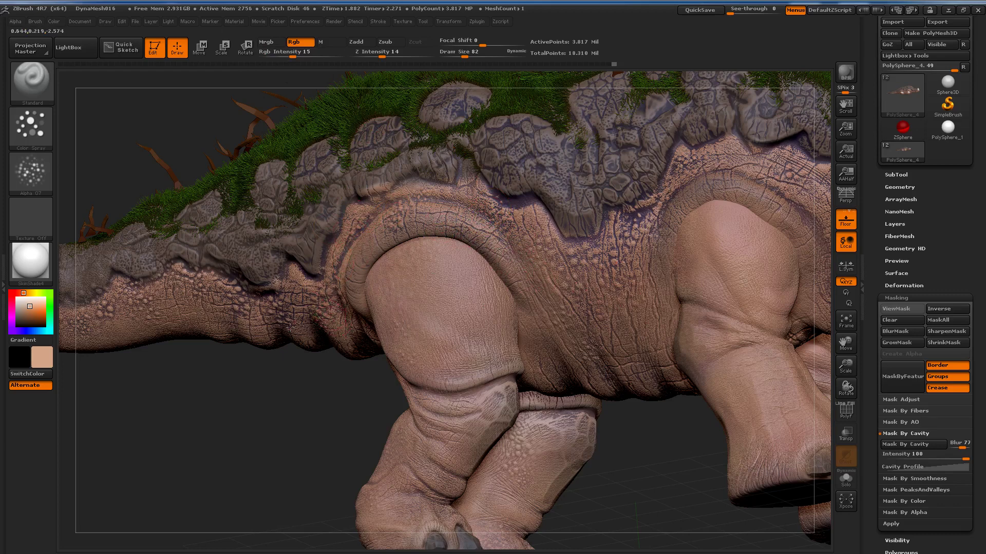
{"action": "left_click_drag", "start_coordinate": [649, 208], "coordinate": [683, 184]}
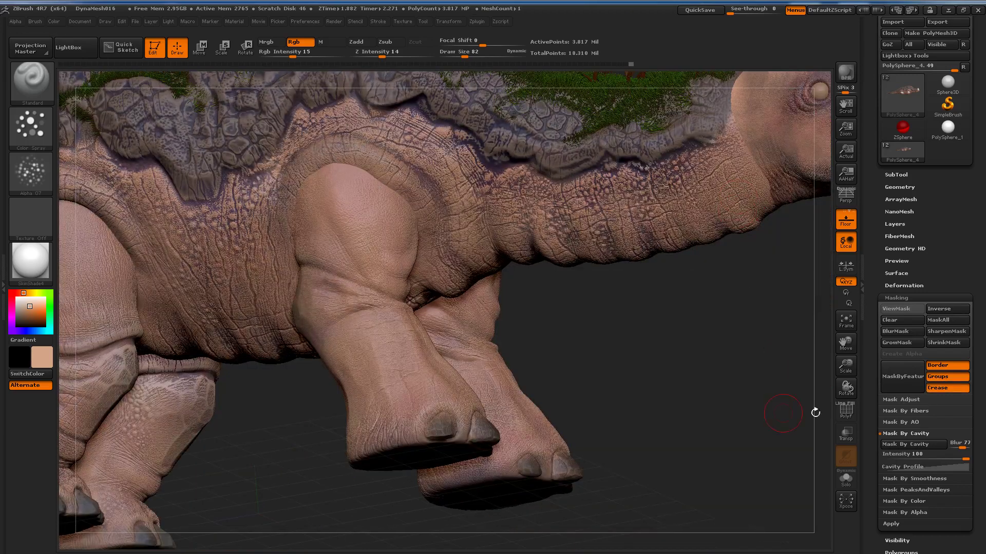
{"action": "left_click", "coordinate": [23, 308]}
Pick light peach, set Mask By Cavity Intensity to -100, and make black the paint colour
{"action": "left_click", "coordinate": [87, 312]}
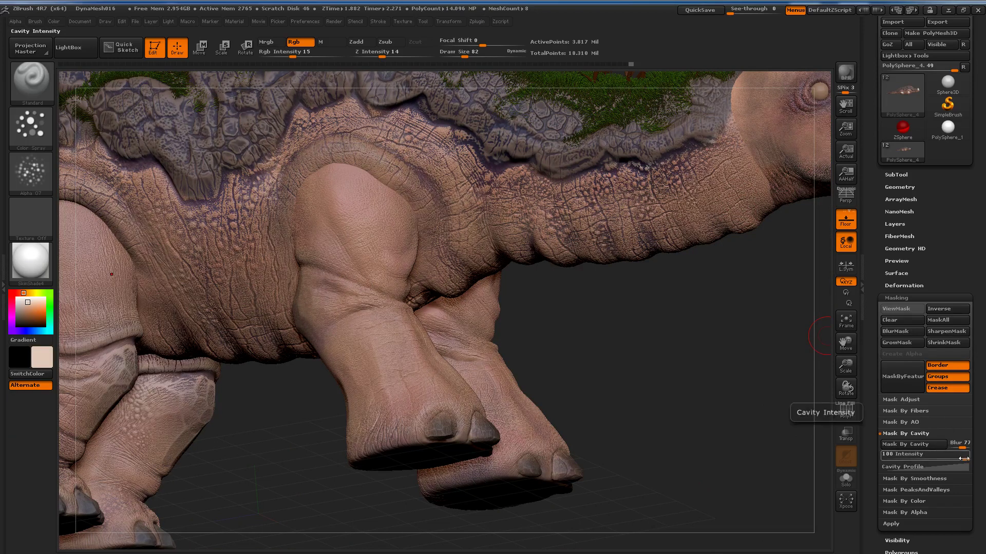
{"action": "left_click_drag", "start_coordinate": [961, 459], "coordinate": [870, 458]}
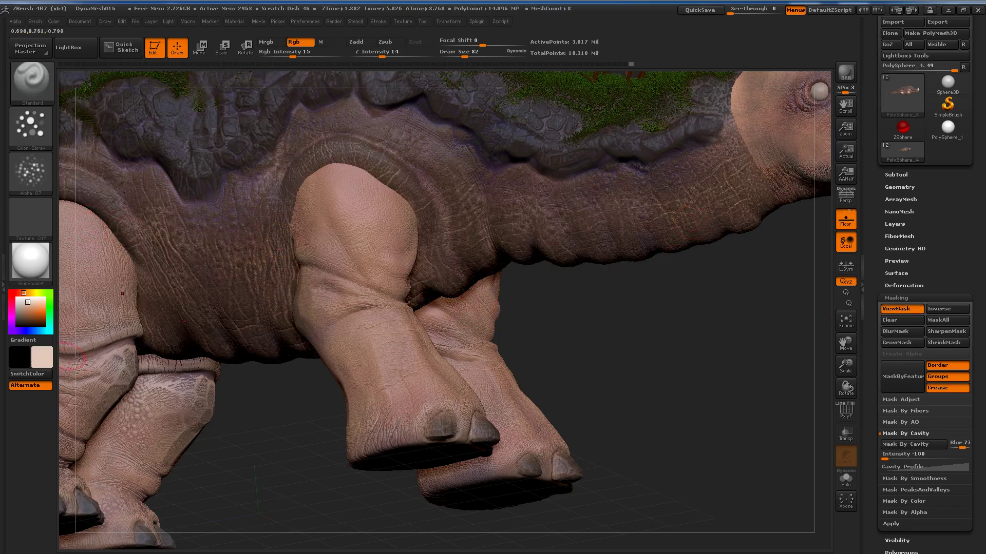
{"action": "left_click_drag", "start_coordinate": [17, 325], "coordinate": [37, 413]}
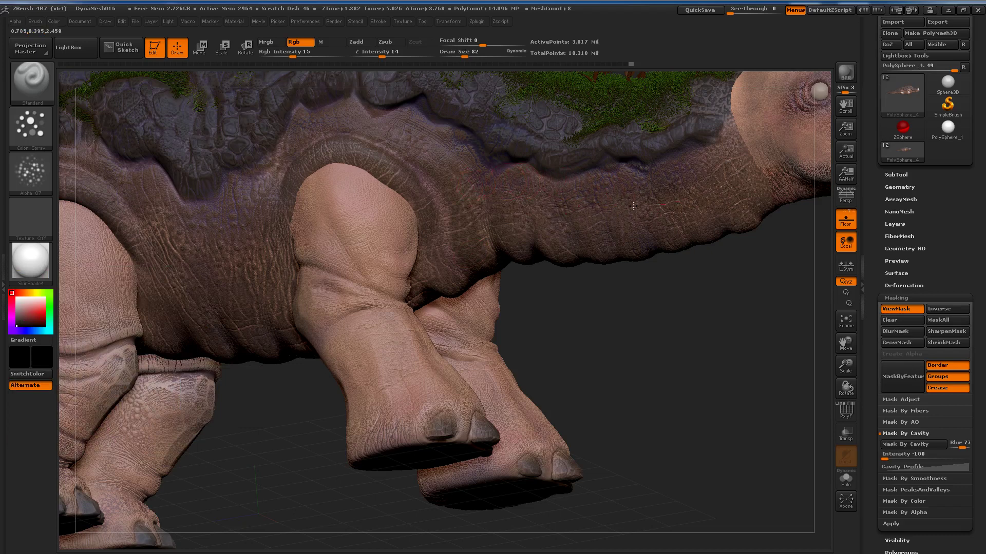
Set Rgb Intensity to 30 and paint black from the shoulder fold to the belly
{"action": "left_click", "coordinate": [303, 55]}
{"action": "type", "text": "30"}
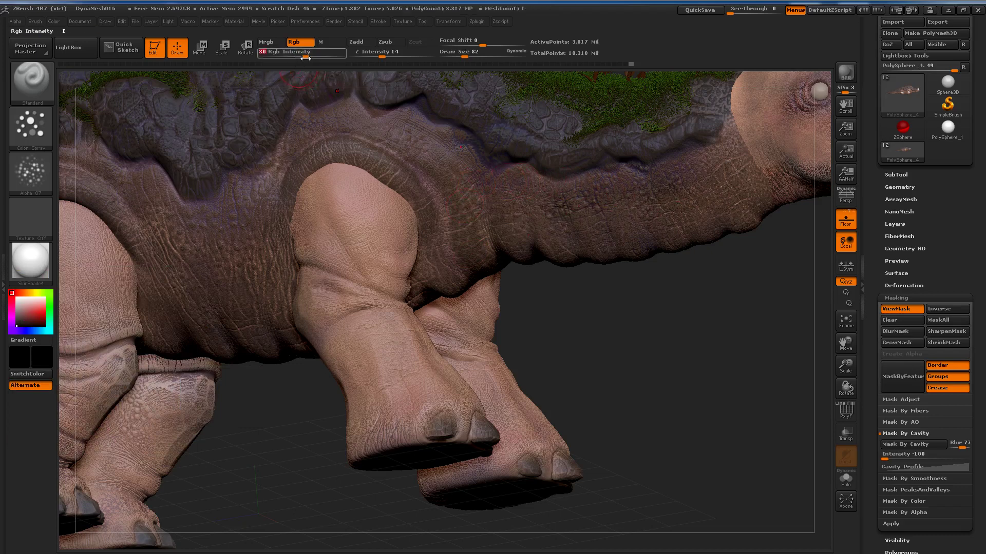
{"action": "key", "text": "Return"}
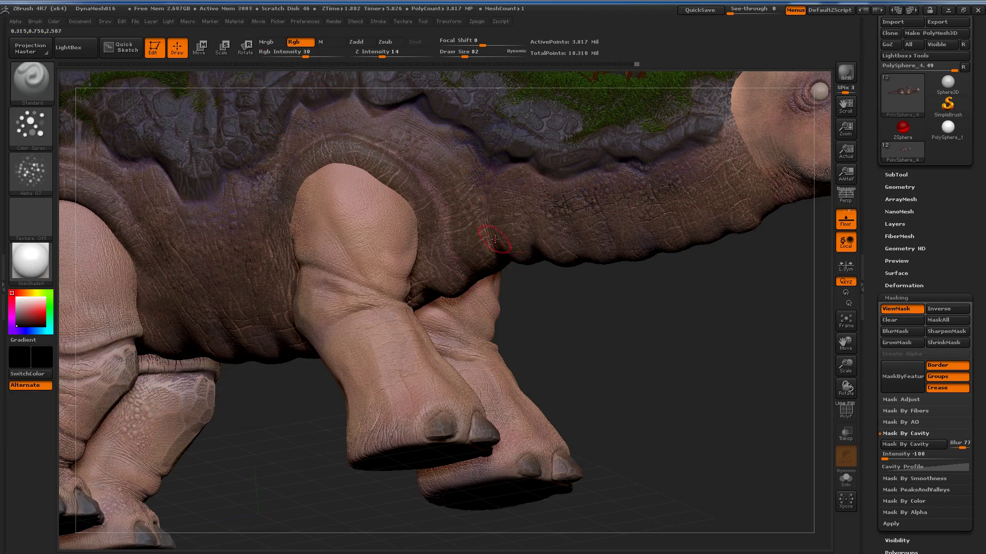
{"action": "mouse_move", "coordinate": [385, 149]}
{"action": "left_mouse_down"}
{"action": "mouse_move", "coordinate": [472, 280]}
{"action": "mouse_move", "coordinate": [405, 169]}
{"action": "left_mouse_up"}
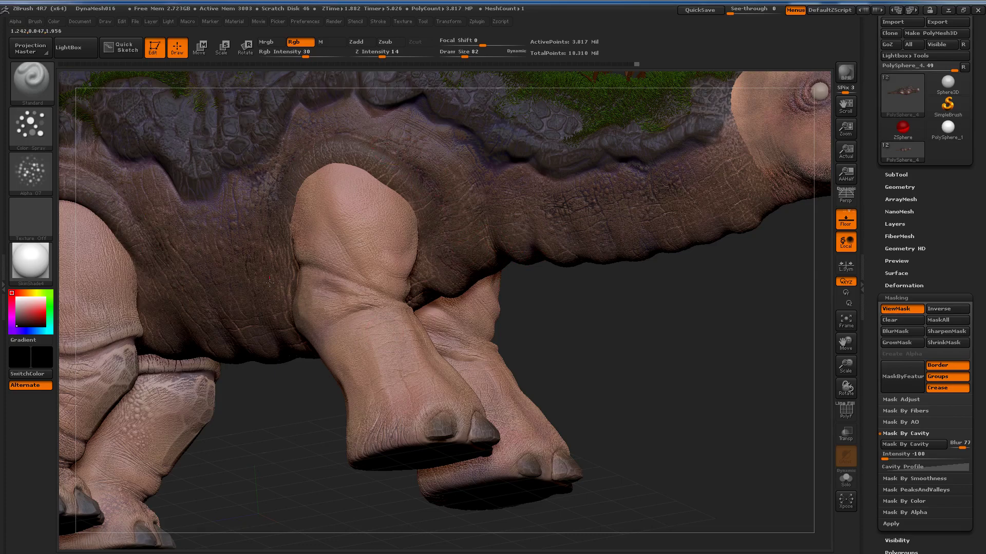
Paint dark streaks into the underside wrinkles and the speckled leg wrinkles
{"action": "mouse_move", "coordinate": [309, 231]}
{"action": "left_mouse_down"}
{"action": "mouse_move", "coordinate": [287, 361]}
{"action": "mouse_move", "coordinate": [290, 414]}
{"action": "mouse_move", "coordinate": [229, 349]}
{"action": "mouse_move", "coordinate": [257, 348]}
{"action": "mouse_move", "coordinate": [248, 302]}
{"action": "left_mouse_up"}
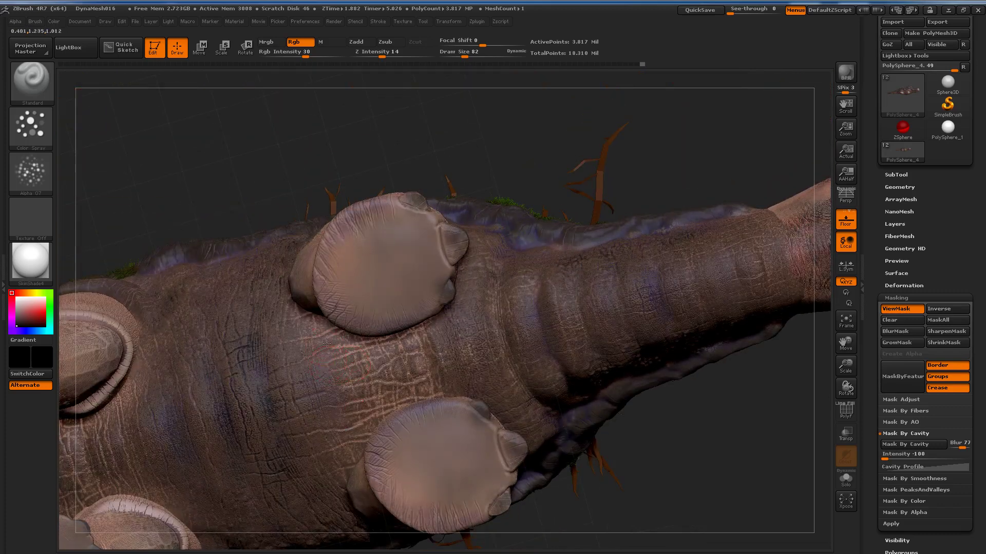
{"action": "mouse_move", "coordinate": [395, 348]}
{"action": "left_mouse_down"}
{"action": "mouse_move", "coordinate": [369, 380]}
{"action": "mouse_move", "coordinate": [328, 390]}
{"action": "mouse_move", "coordinate": [291, 420]}
{"action": "mouse_move", "coordinate": [313, 328]}
{"action": "mouse_move", "coordinate": [544, 323]}
{"action": "mouse_move", "coordinate": [532, 292]}
{"action": "mouse_move", "coordinate": [768, 276]}
{"action": "mouse_move", "coordinate": [181, 322]}
{"action": "left_mouse_up"}
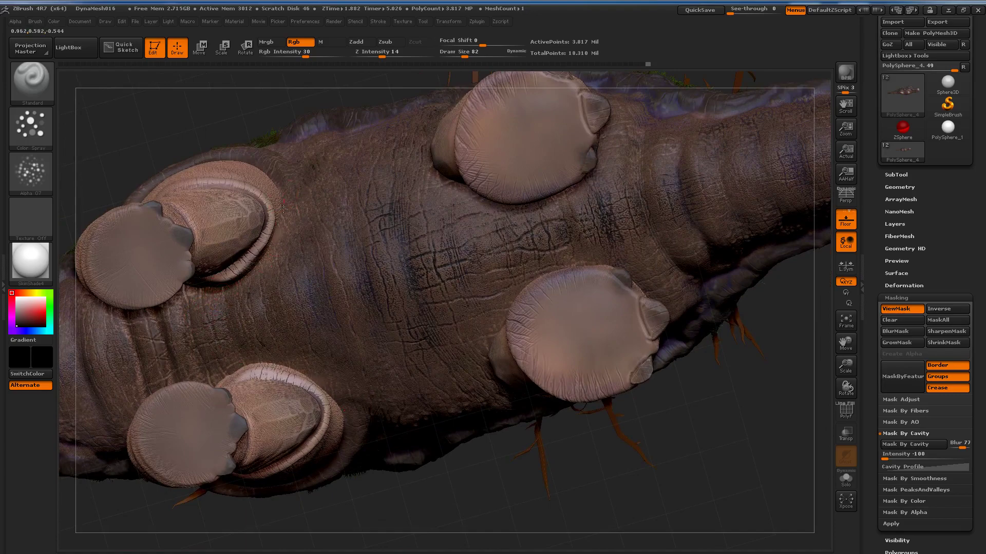
{"action": "left_click_drag", "start_coordinate": [210, 311], "coordinate": [130, 281]}
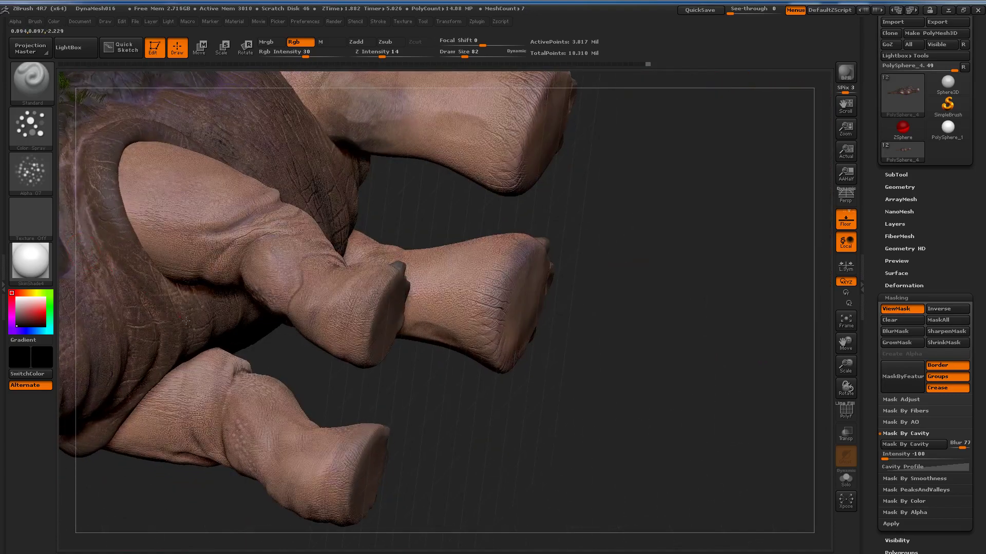
{"action": "mouse_move", "coordinate": [143, 187]}
{"action": "left_mouse_down"}
{"action": "mouse_move", "coordinate": [344, 262]}
{"action": "mouse_move", "coordinate": [272, 280]}
{"action": "left_mouse_up"}
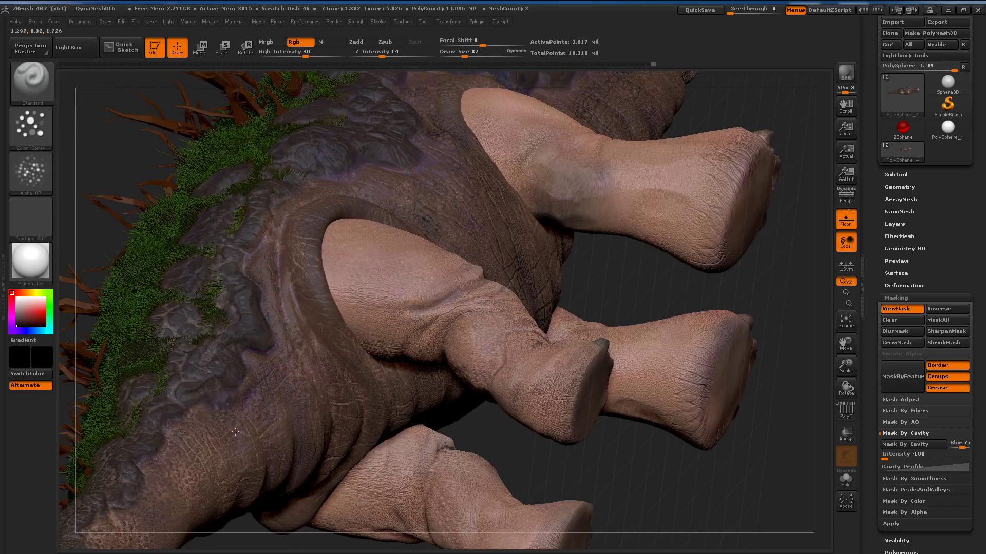
{"action": "left_click_drag", "start_coordinate": [271, 279], "coordinate": [405, 191]}
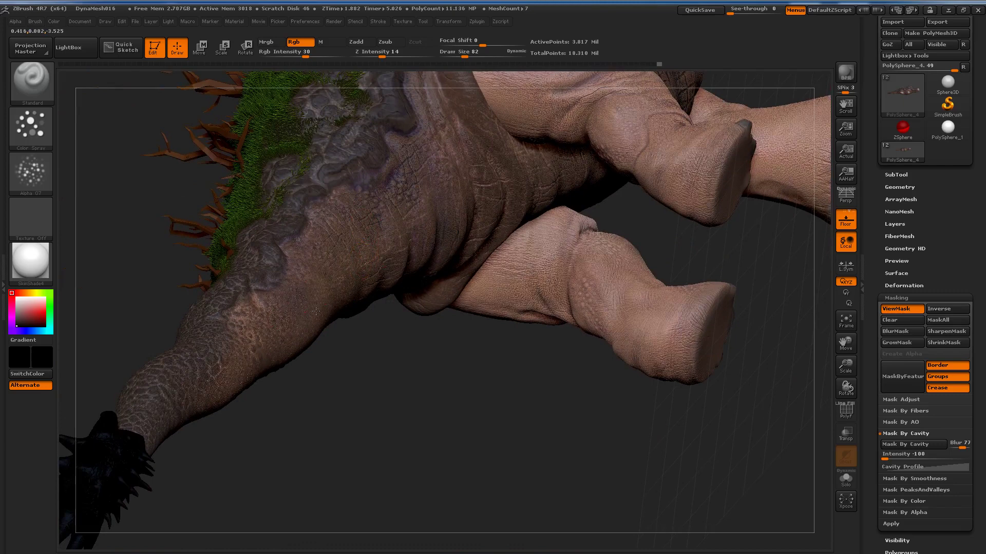
{"action": "left_click_drag", "start_coordinate": [219, 349], "coordinate": [313, 260]}
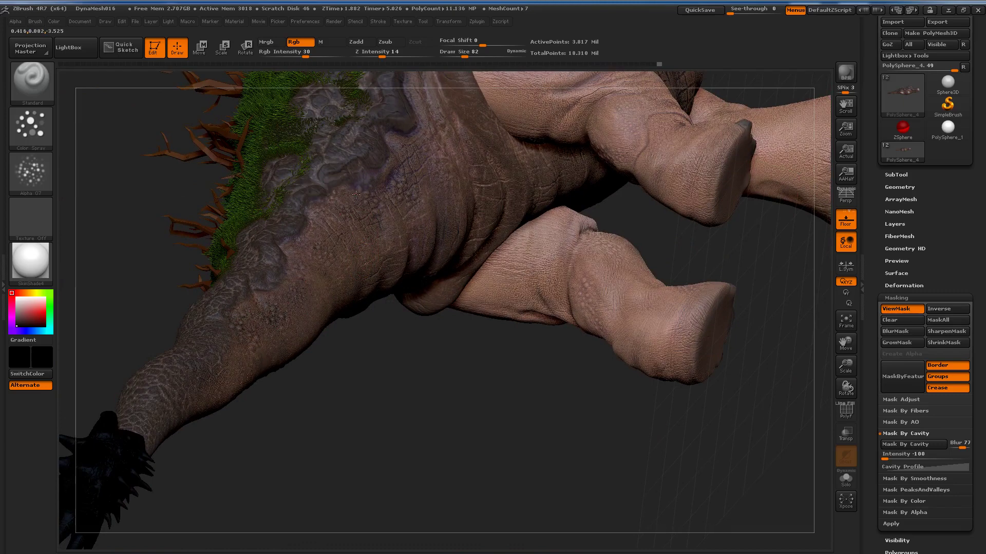
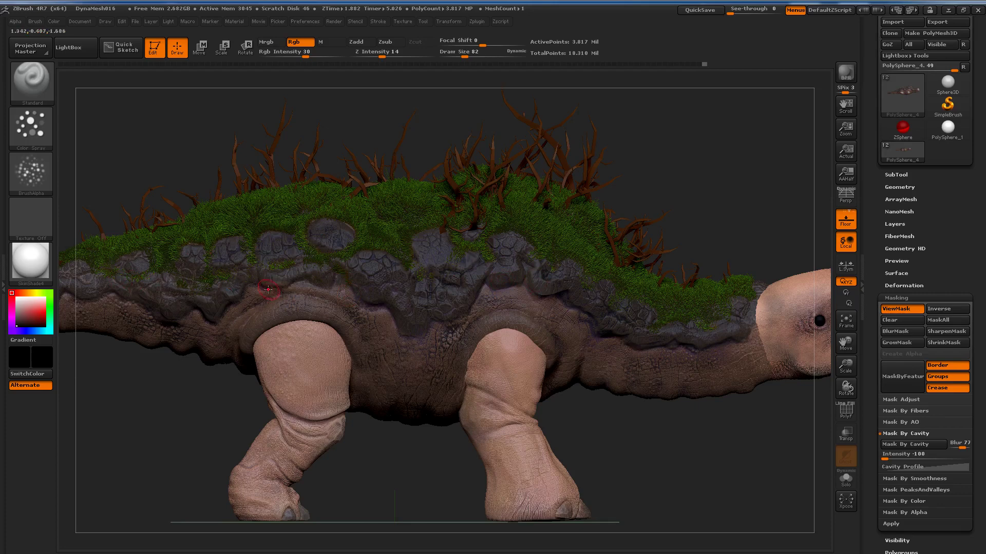
Orbit to inspect the tail, back and underside, then hide the mask shading (Ctrl+H)
{"action": "left_click_drag", "start_coordinate": [281, 266], "coordinate": [514, 267], "text": "alt"}
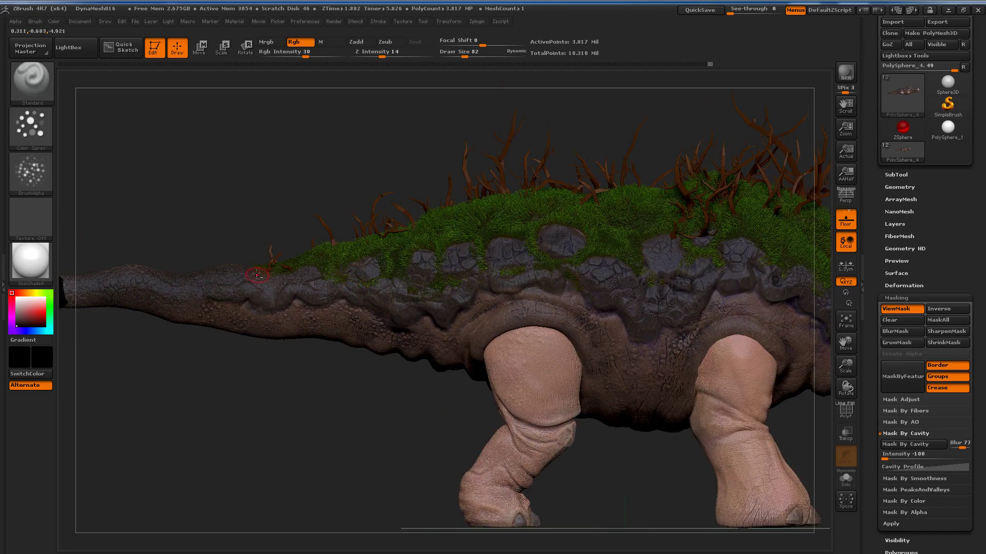
{"action": "right_click_drag", "start_coordinate": [380, 302], "coordinate": [354, 381]}
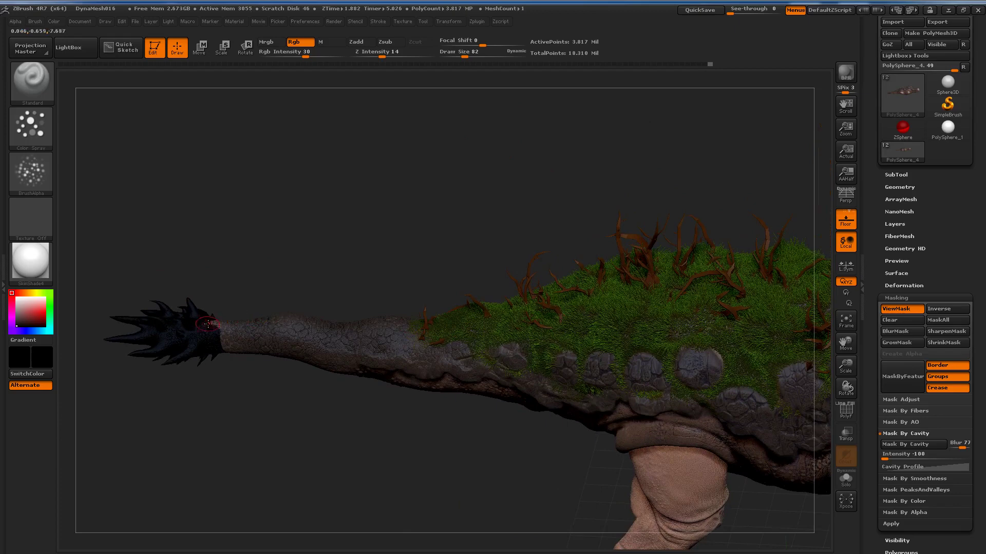
{"action": "mouse_move", "coordinate": [439, 341]}
{"action": "right_mouse_down"}
{"action": "mouse_move", "coordinate": [675, 268]}
{"action": "mouse_move", "coordinate": [593, 433]}
{"action": "right_mouse_up"}
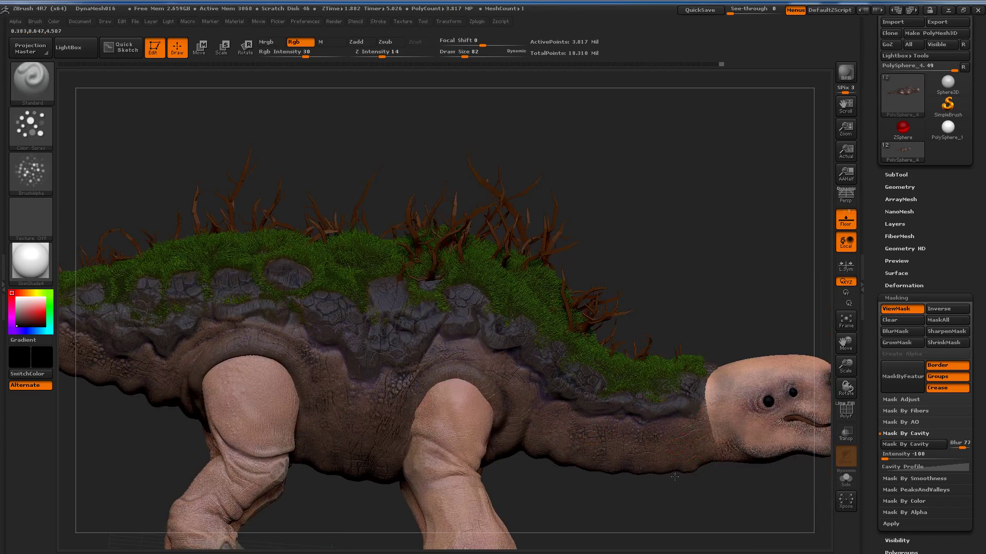
{"action": "right_click_drag", "start_coordinate": [666, 456], "coordinate": [671, 453]}
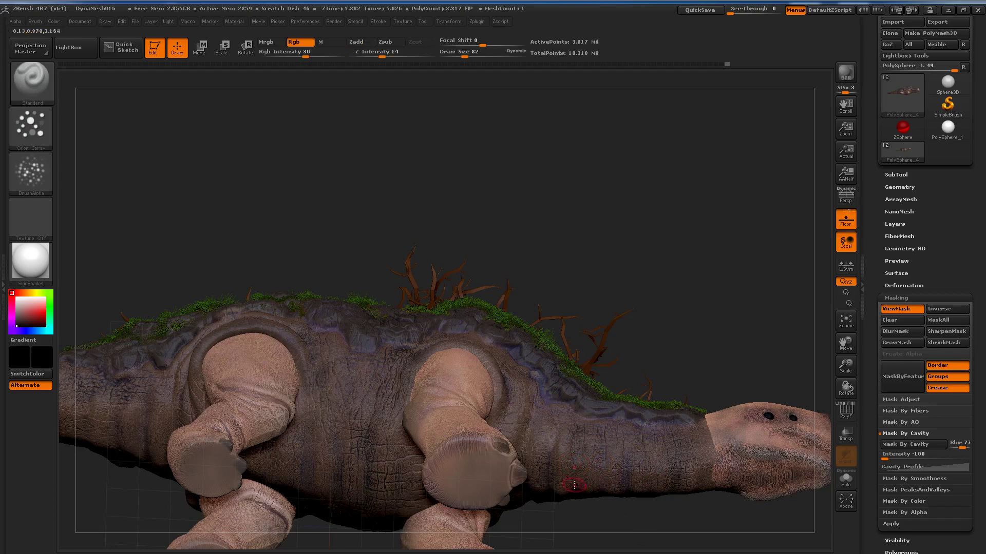
{"action": "left_click_drag", "start_coordinate": [539, 458], "coordinate": [534, 403]}
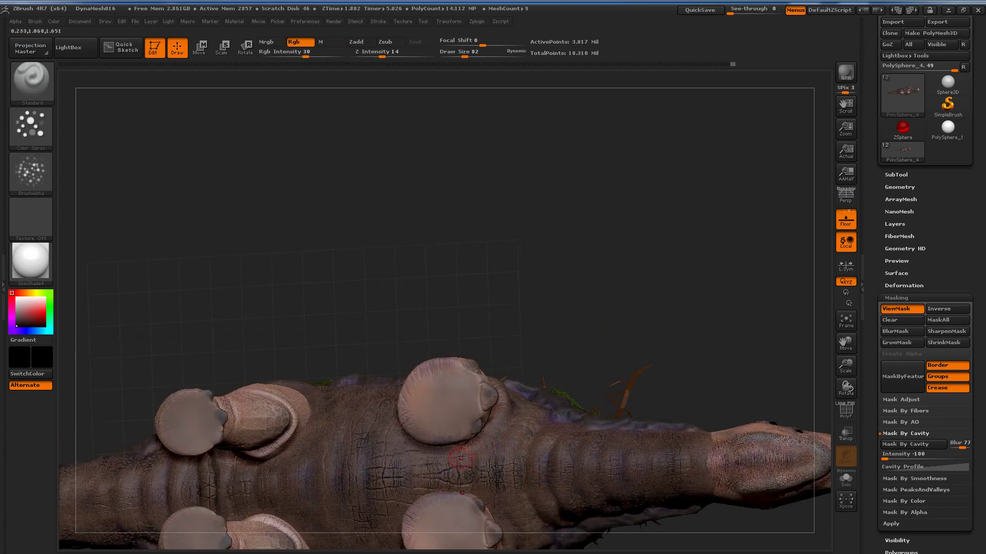
{"action": "left_click_drag", "start_coordinate": [540, 521], "coordinate": [698, 260]}
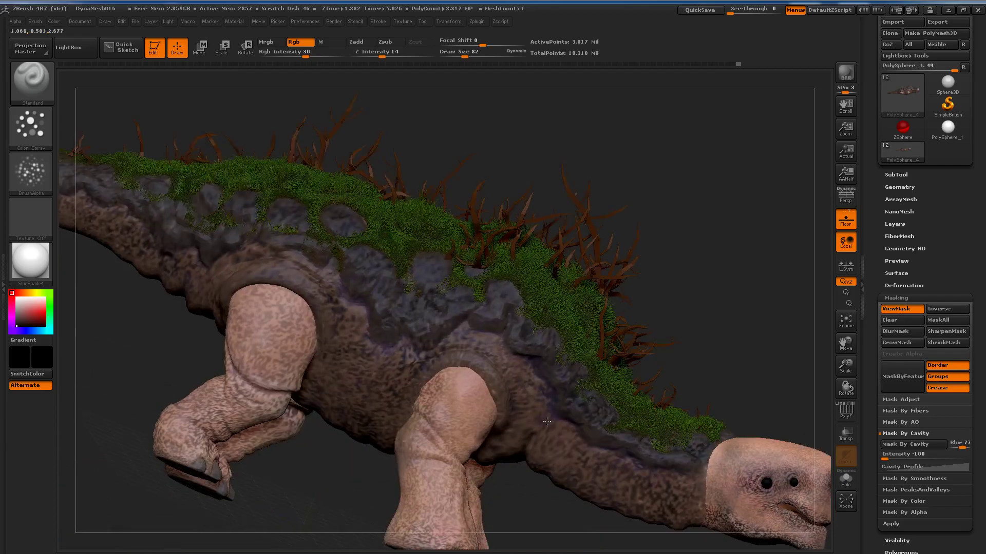
{"action": "key", "text": "ctrl+h"}
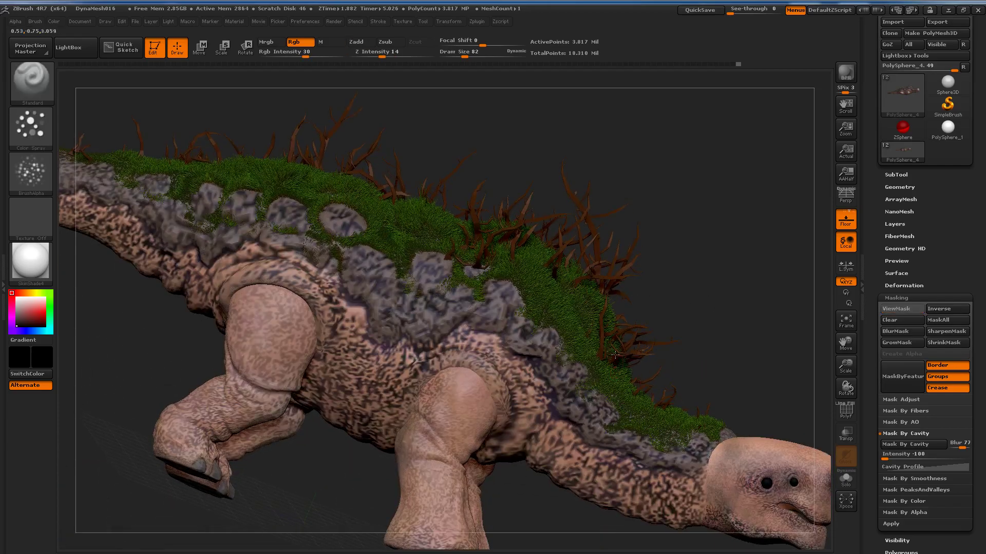
{"action": "left_click_drag", "start_coordinate": [616, 353], "coordinate": [662, 267]}
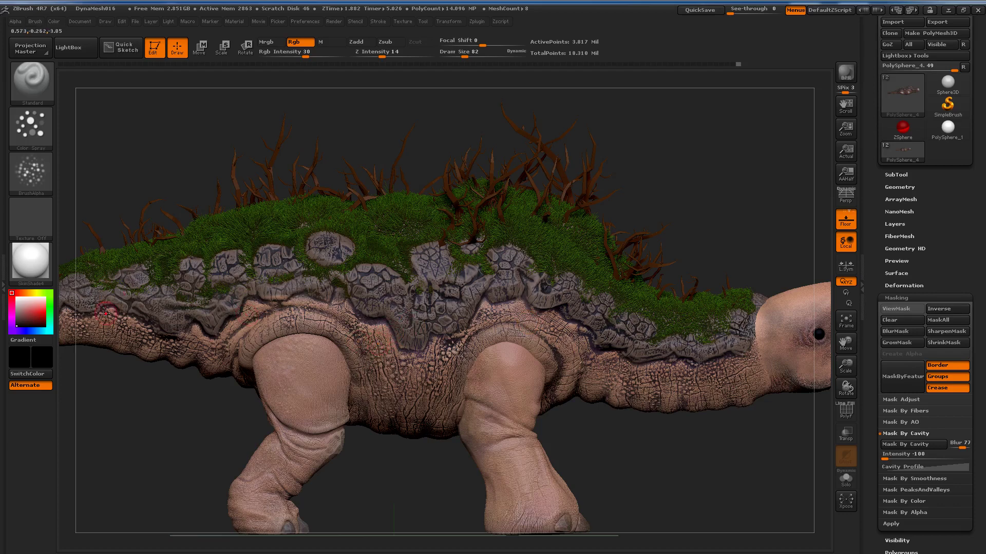
Pick a skin pink as the secondary colour and set Draw Size to about 126
{"action": "left_click_drag", "start_coordinate": [103, 379], "coordinate": [347, 408]}
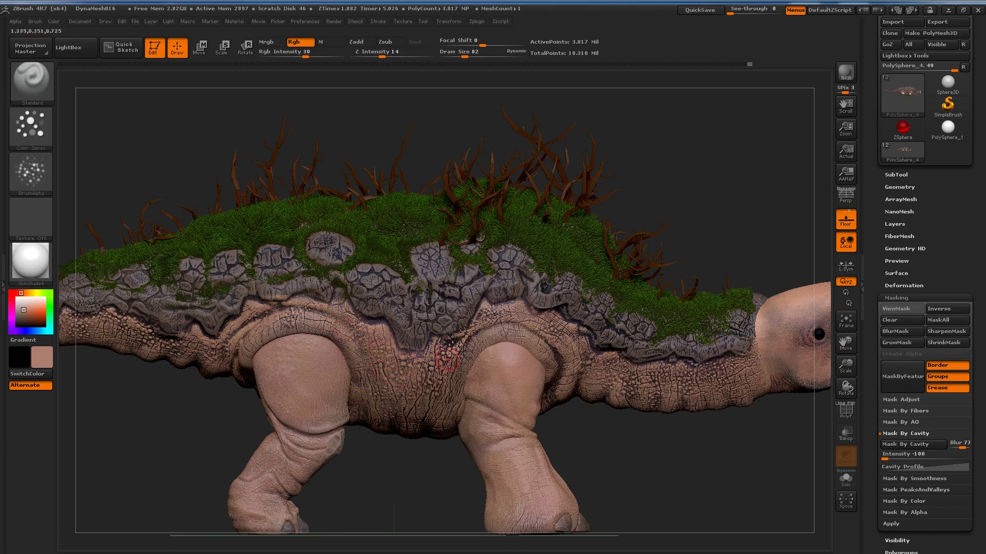
{"action": "left_click_drag", "start_coordinate": [465, 57], "coordinate": [485, 57]}
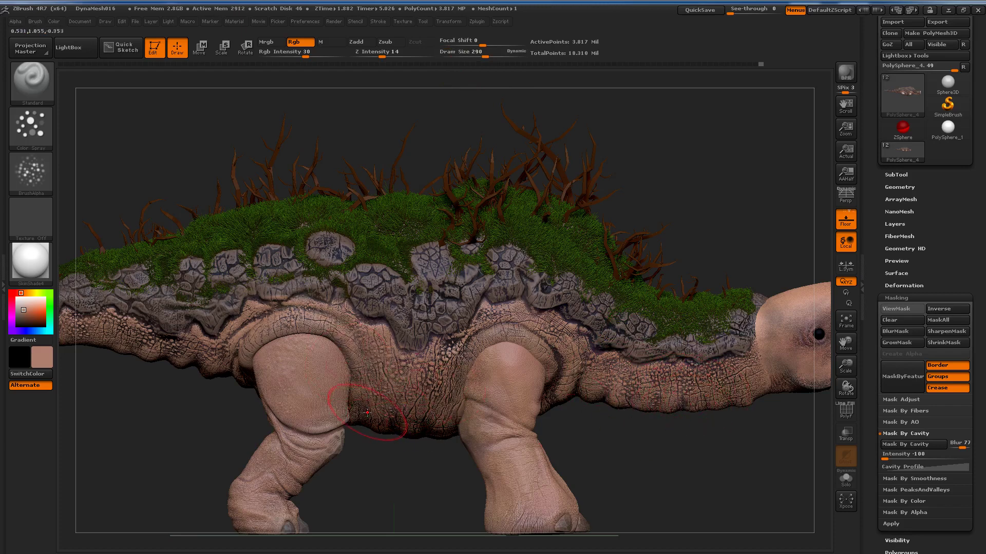
{"action": "left_click_drag", "start_coordinate": [485, 53], "coordinate": [470, 56]}
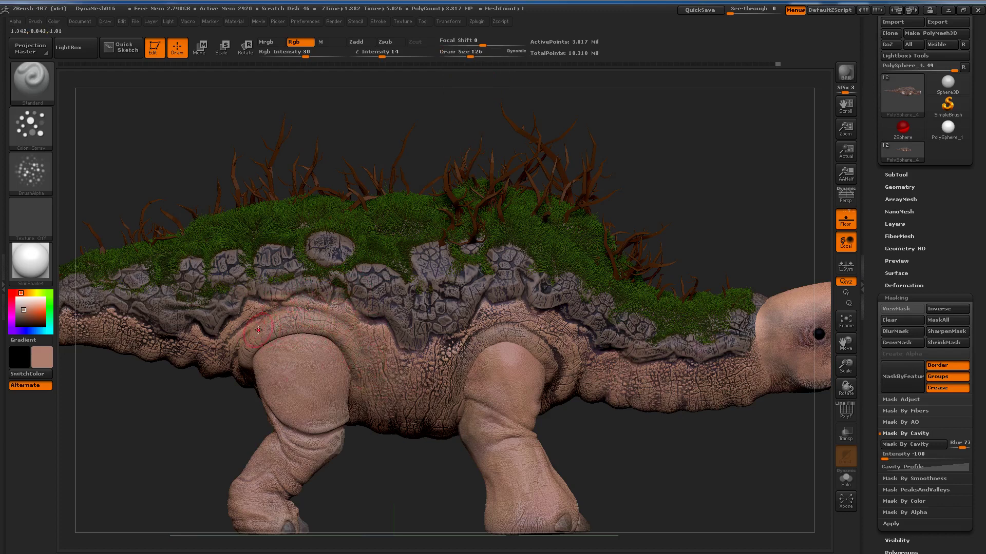
{"action": "left_click_drag", "start_coordinate": [218, 363], "coordinate": [222, 397]}
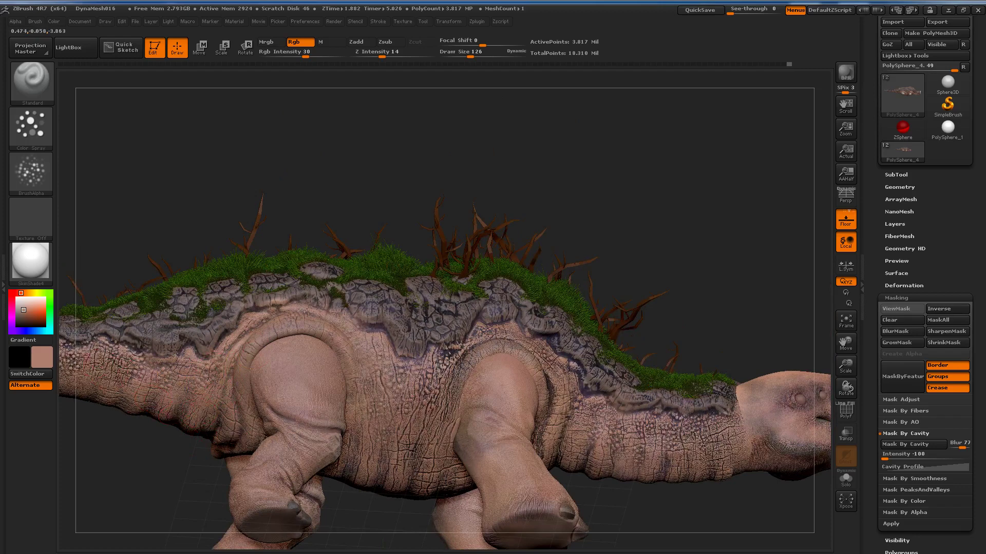
{"action": "left_click_drag", "start_coordinate": [192, 368], "coordinate": [184, 411]}
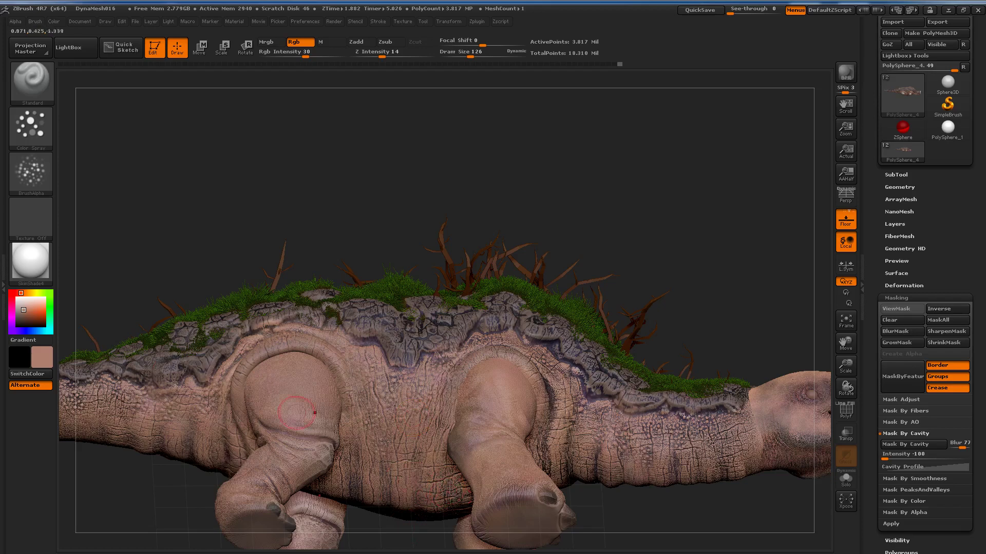
Give the brush the mottled brown Texture 22, Alpha Off and the DragRect stroke
{"action": "left_click", "coordinate": [35, 175]}
{"action": "left_click", "coordinate": [82, 179]}
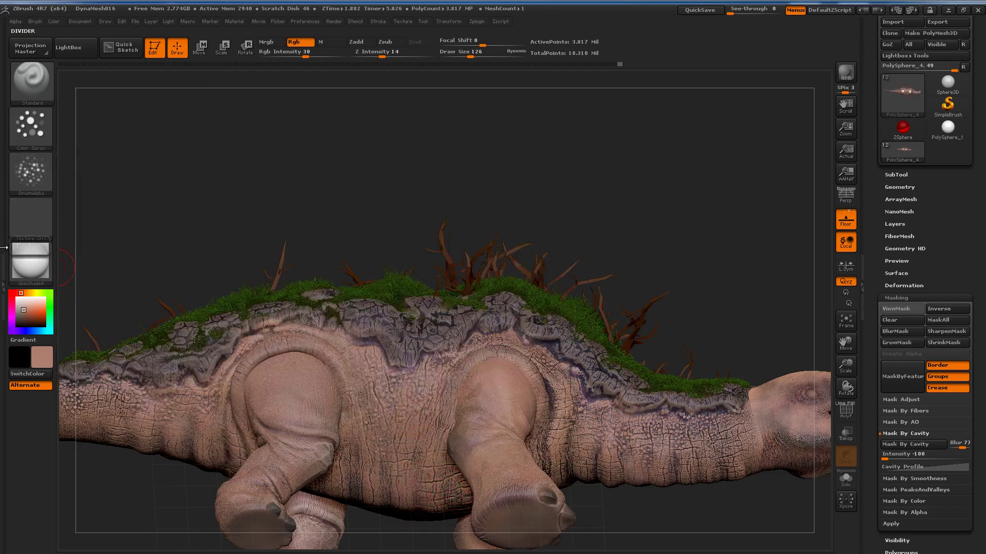
{"action": "left_click", "coordinate": [30, 224]}
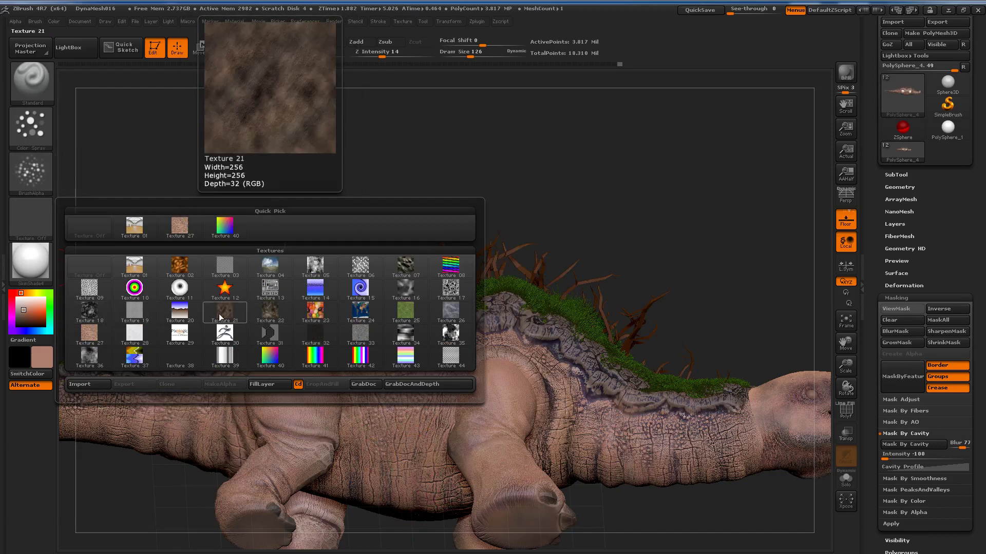
{"action": "left_click", "coordinate": [257, 316]}
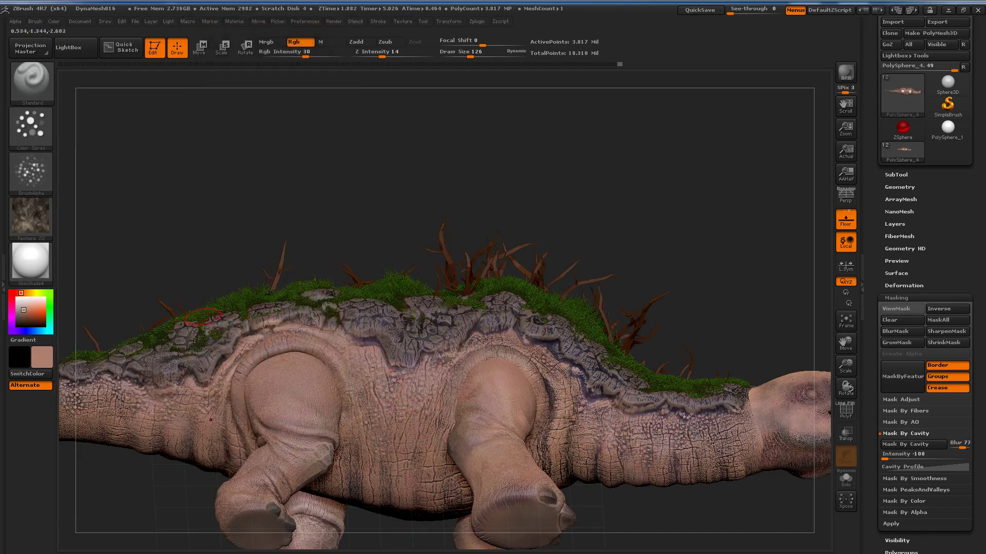
{"action": "left_click", "coordinate": [40, 167]}
{"action": "left_click", "coordinate": [93, 182]}
{"action": "left_click", "coordinate": [45, 133]}
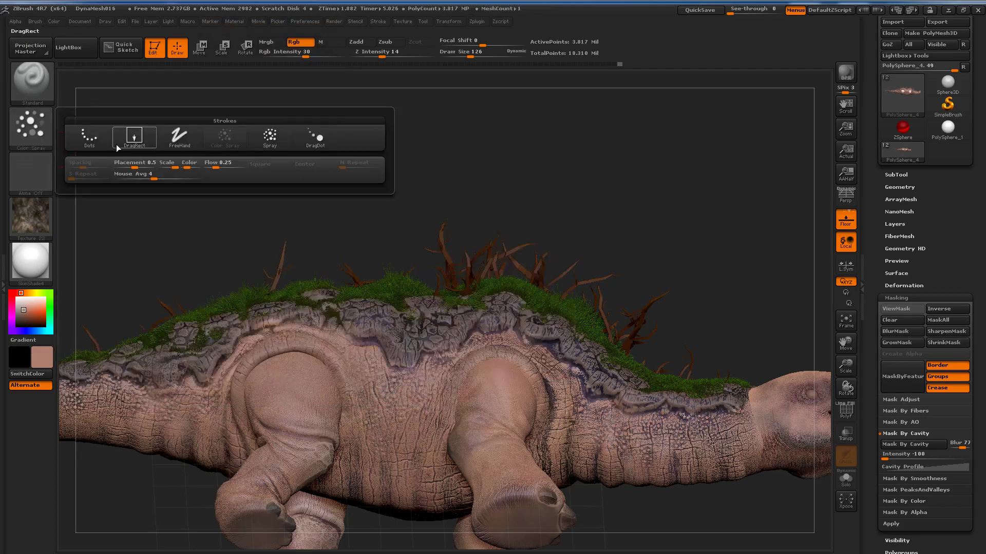
{"action": "left_click", "coordinate": [117, 146]}
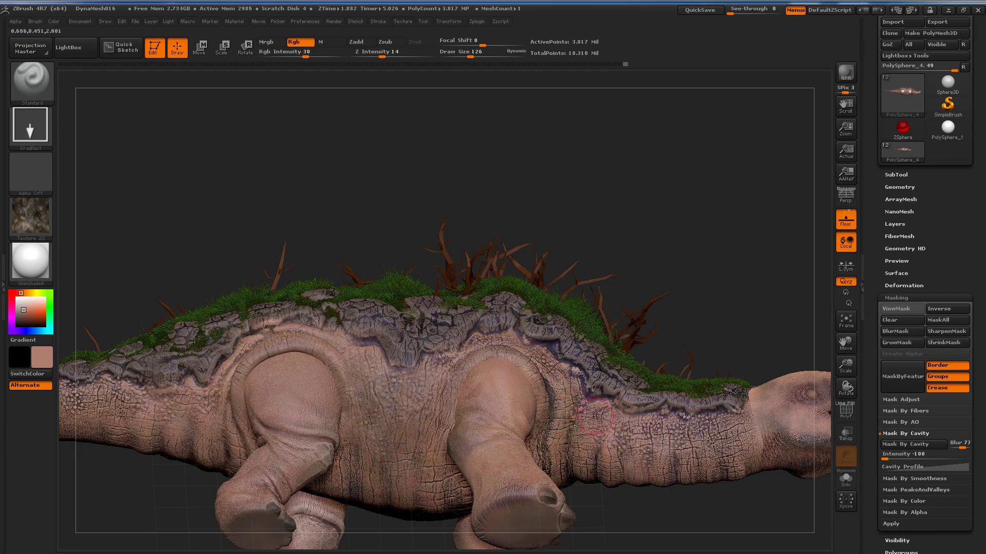
Lower Rgb Intensity to 14 and check the creature from above, below and the side
{"action": "left_click_drag", "start_coordinate": [656, 416], "coordinate": [675, 442]}
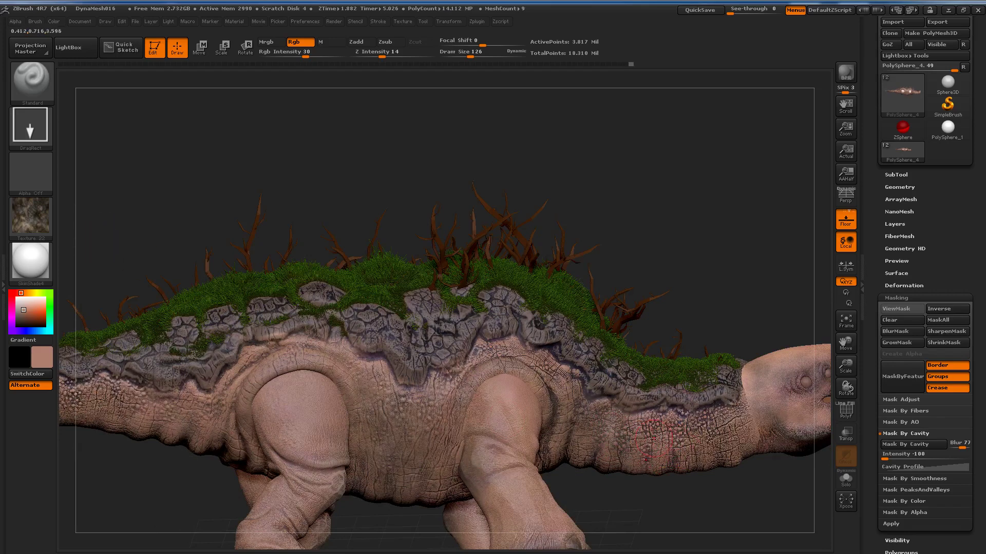
{"action": "mouse_move", "coordinate": [305, 56]}
{"action": "left_mouse_down"}
{"action": "mouse_move", "coordinate": [277, 56]}
{"action": "mouse_move", "coordinate": [291, 56]}
{"action": "left_mouse_up"}
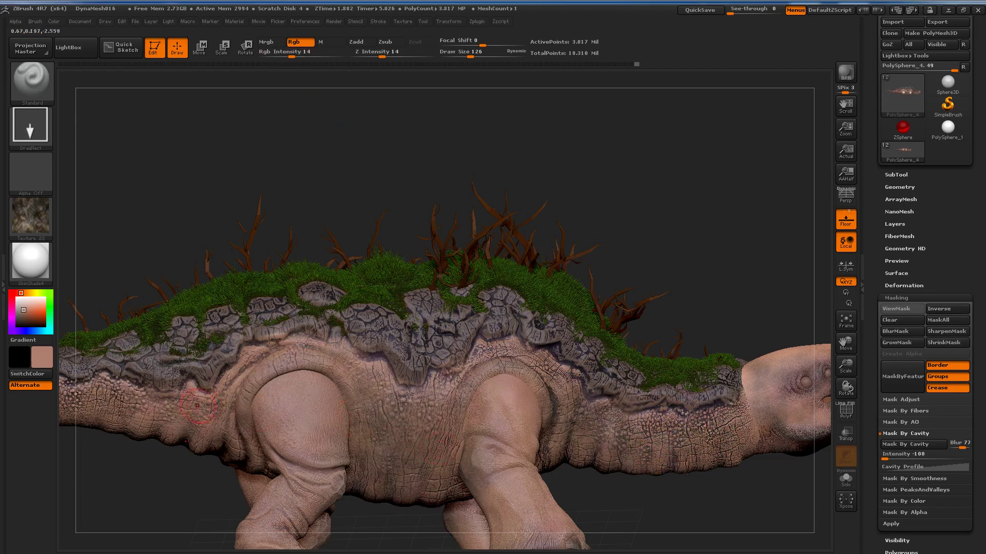
{"action": "mouse_move", "coordinate": [184, 445]}
{"action": "left_mouse_down"}
{"action": "mouse_move", "coordinate": [427, 329]}
{"action": "mouse_move", "coordinate": [514, 403]}
{"action": "left_mouse_up"}
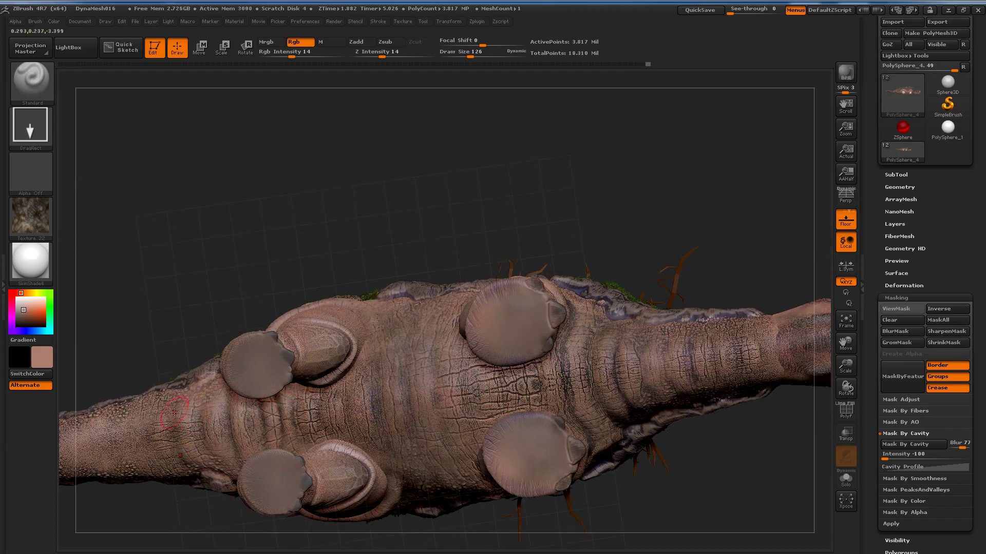
{"action": "left_click_drag", "start_coordinate": [230, 500], "coordinate": [200, 499]}
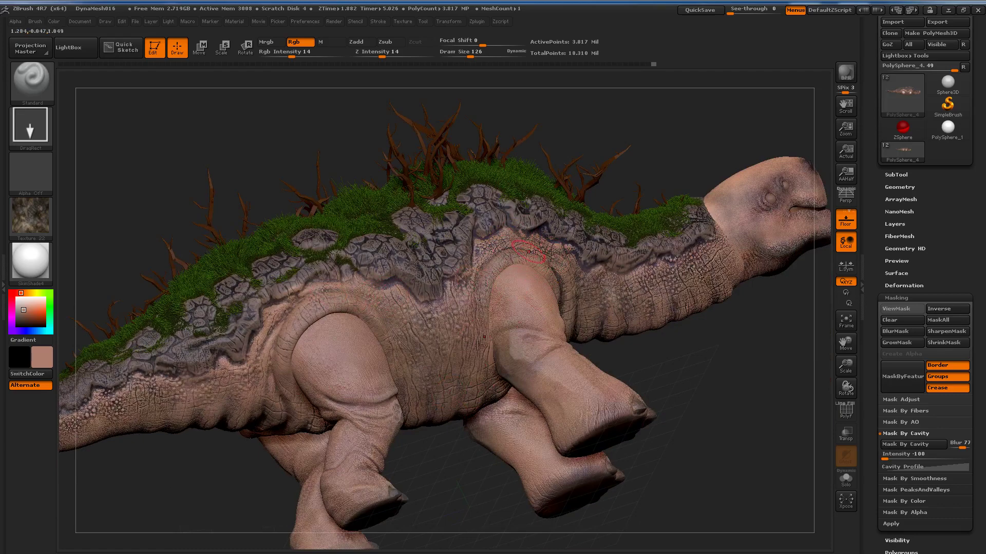
{"action": "left_click_drag", "start_coordinate": [652, 310], "coordinate": [682, 312]}
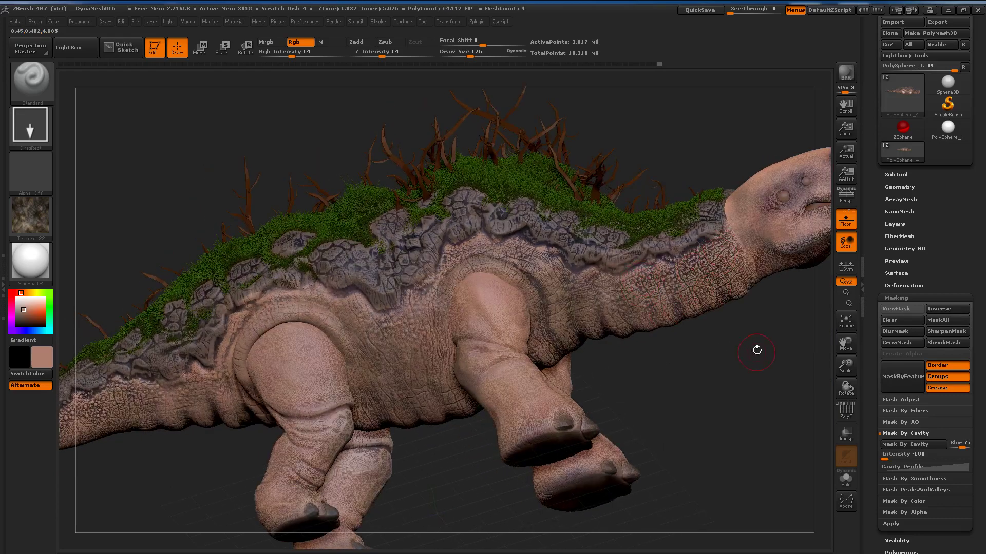
{"action": "mouse_move", "coordinate": [817, 348]}
{"action": "left_mouse_down"}
{"action": "mouse_move", "coordinate": [341, 263]}
{"action": "mouse_move", "coordinate": [317, 314]}
{"action": "left_mouse_up"}
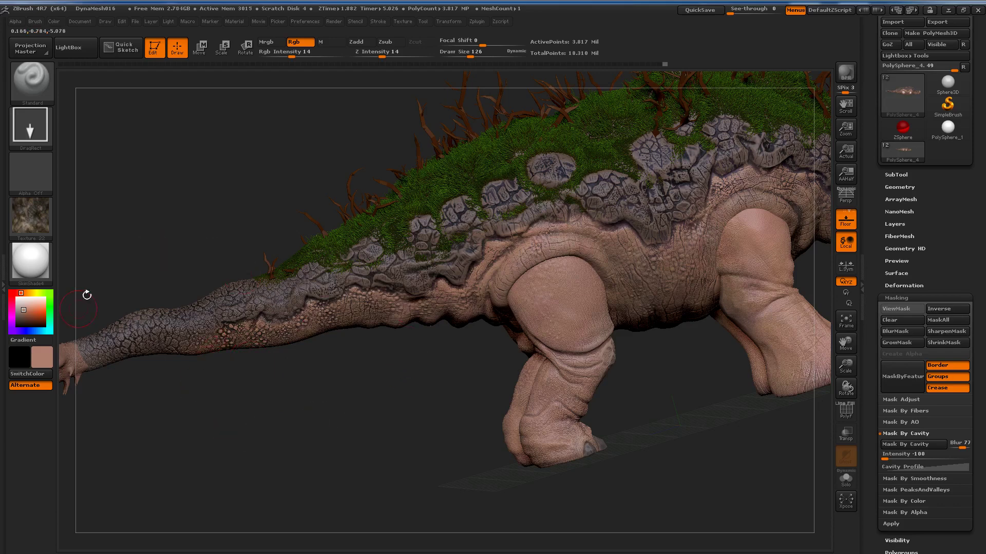
{"action": "left_click", "coordinate": [30, 218]}
{"action": "left_click", "coordinate": [73, 228]}
{"action": "left_click", "coordinate": [33, 128]}
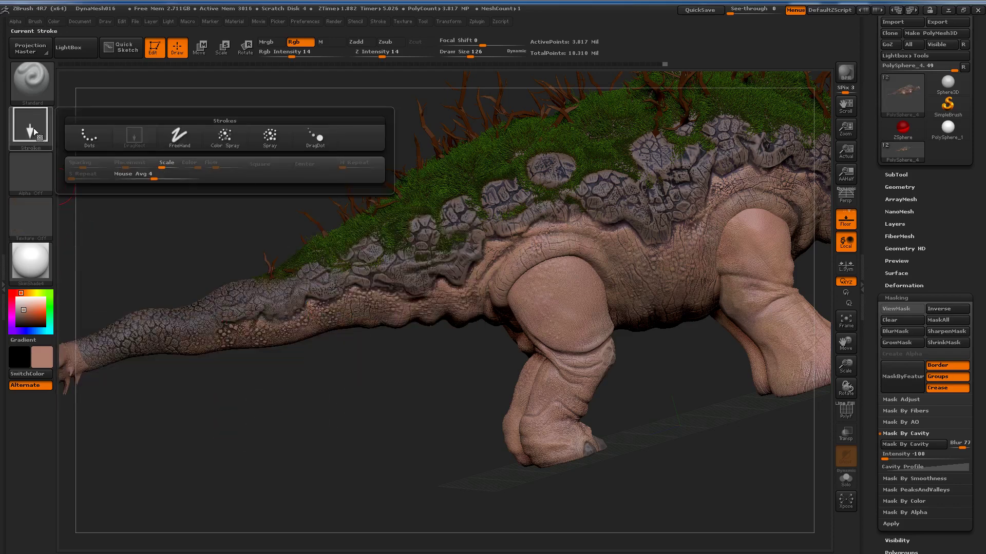
{"action": "left_click", "coordinate": [89, 136]}
{"action": "left_click", "coordinate": [41, 167]}
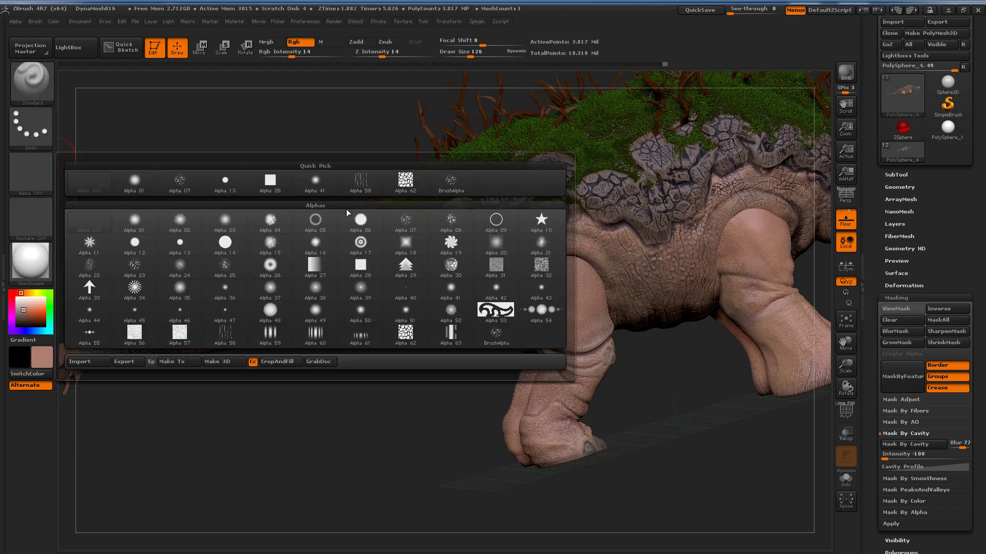
{"action": "left_click", "coordinate": [407, 220]}
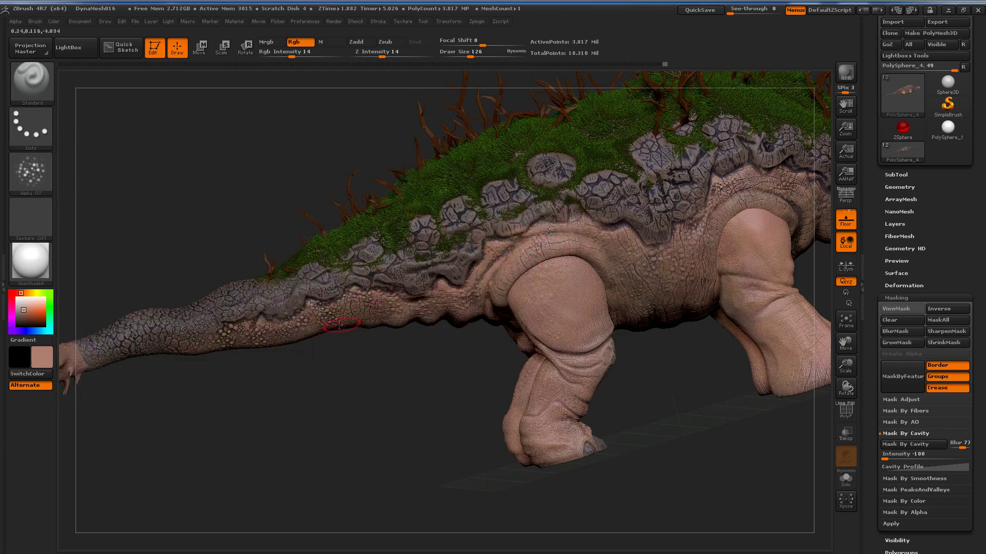
{"action": "left_click_drag", "start_coordinate": [333, 329], "coordinate": [209, 357]}
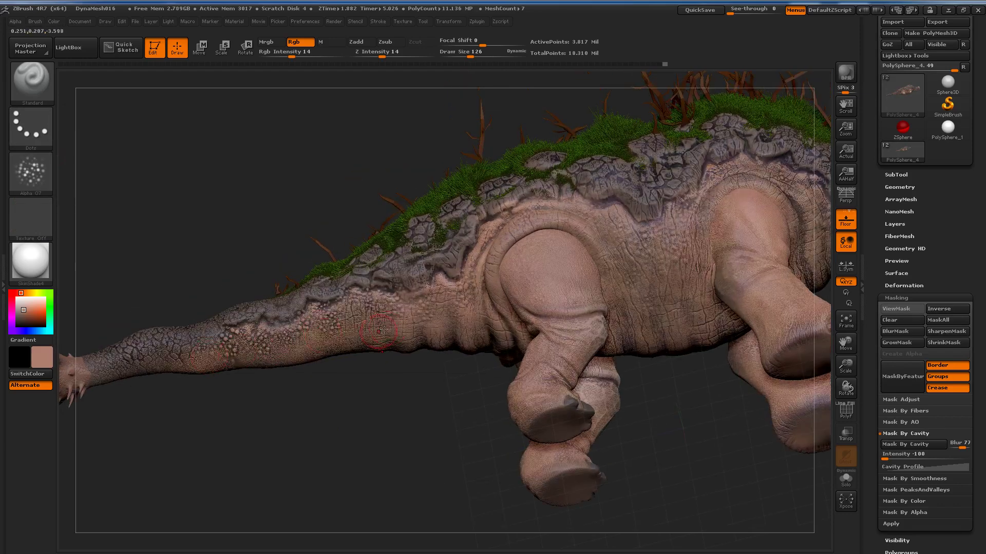
{"action": "left_click_drag", "start_coordinate": [291, 56], "coordinate": [307, 56]}
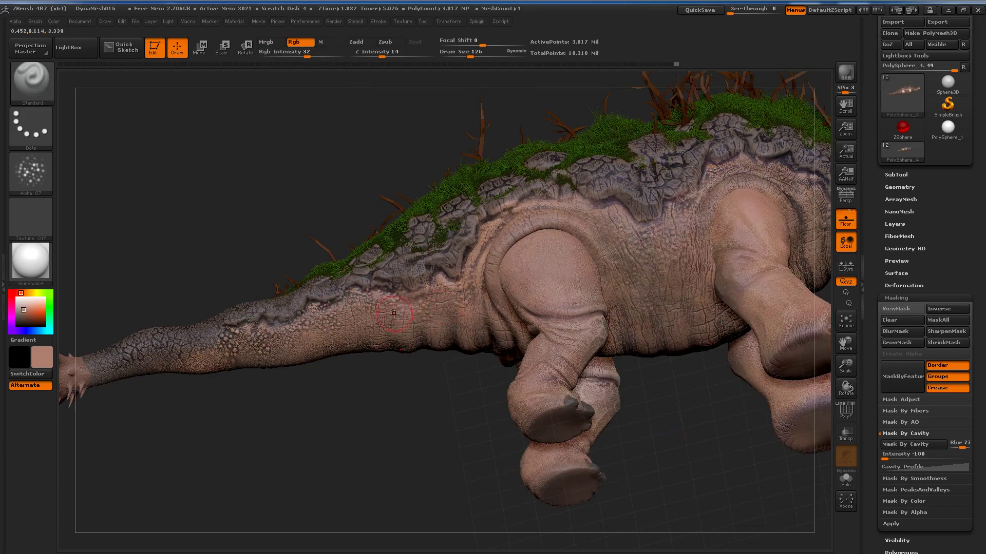
{"action": "left_click_drag", "start_coordinate": [481, 248], "coordinate": [565, 222]}
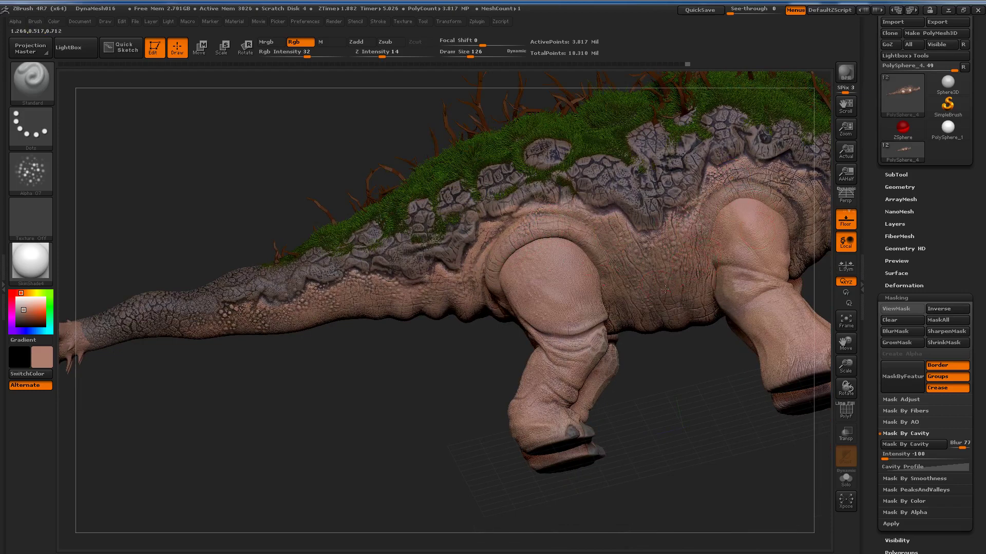
{"action": "left_click_drag", "start_coordinate": [656, 297], "coordinate": [679, 300]}
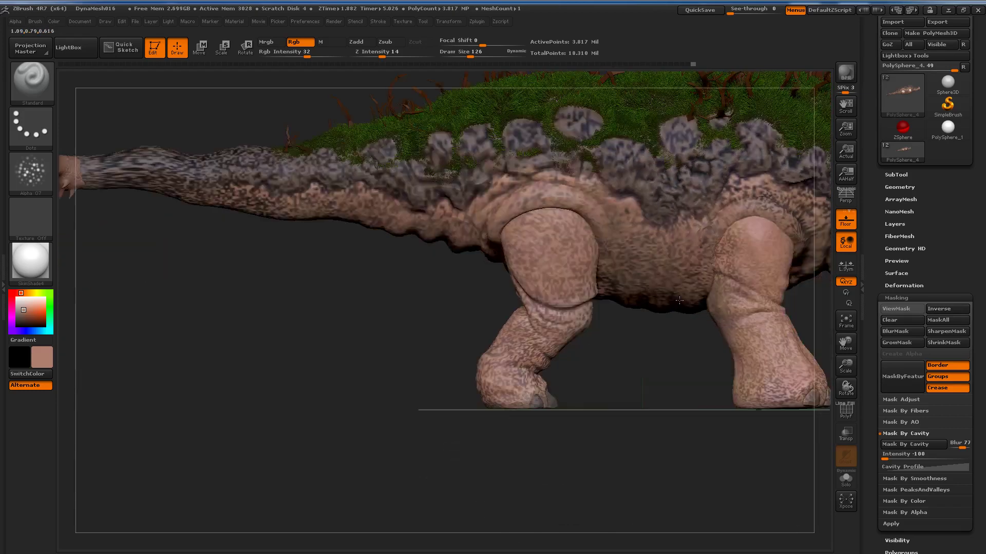
{"action": "left_click_drag", "start_coordinate": [703, 234], "coordinate": [359, 279], "text": "alt"}
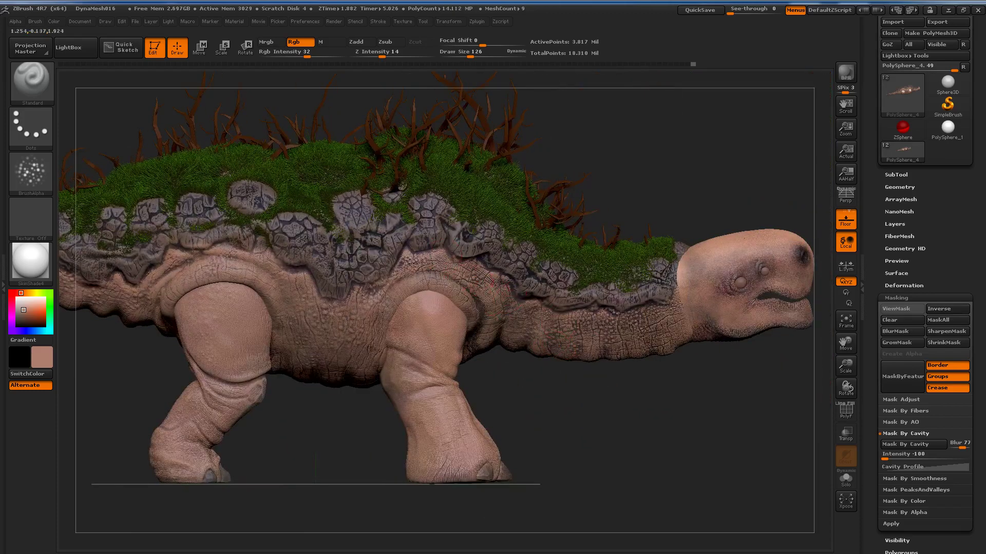
Orbit to inspect the creature's underside and feet, then zoom out to the whole body
{"action": "left_click_drag", "start_coordinate": [468, 289], "coordinate": [688, 318]}
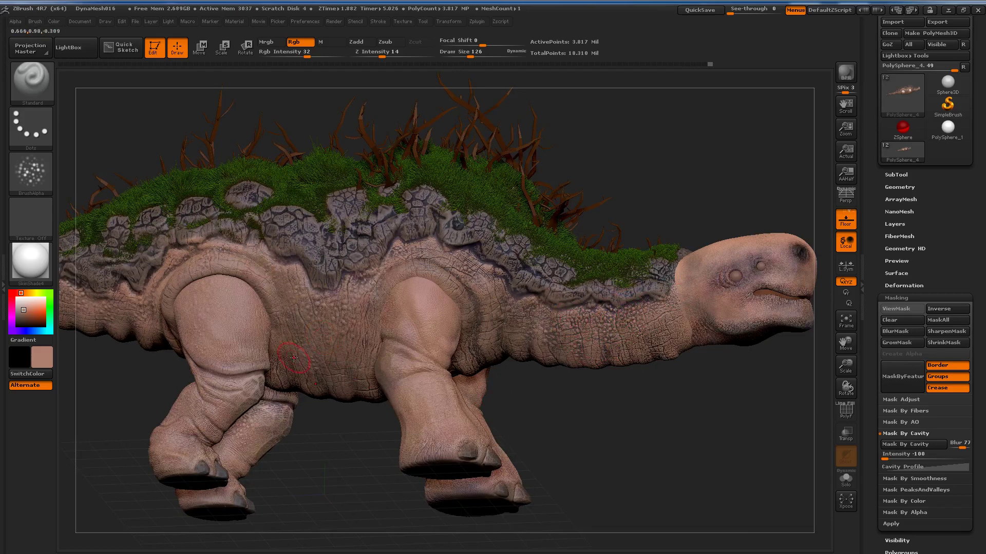
{"action": "mouse_move", "coordinate": [278, 357]}
{"action": "left_mouse_down"}
{"action": "mouse_move", "coordinate": [304, 404]}
{"action": "mouse_move", "coordinate": [276, 435]}
{"action": "left_mouse_up"}
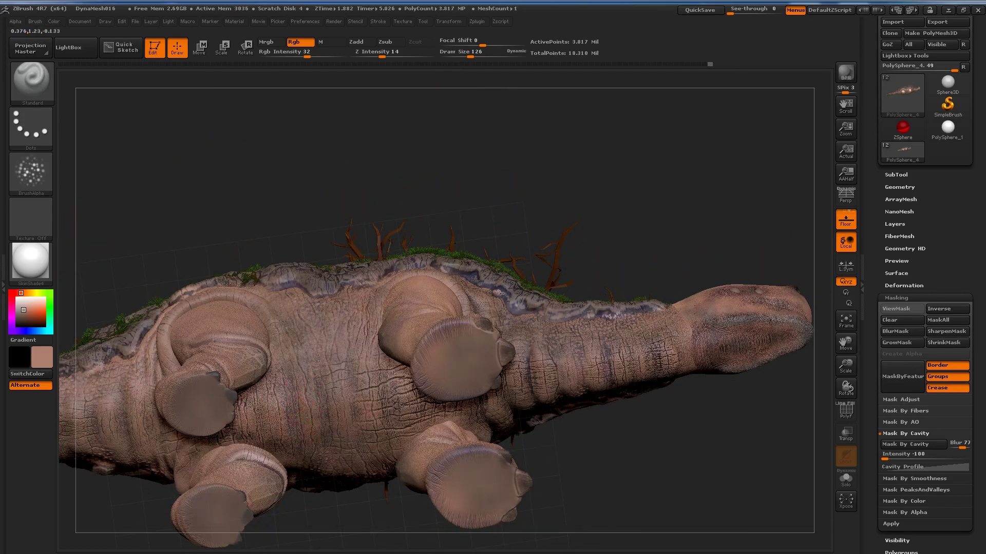
{"action": "left_click_drag", "start_coordinate": [289, 379], "coordinate": [262, 403]}
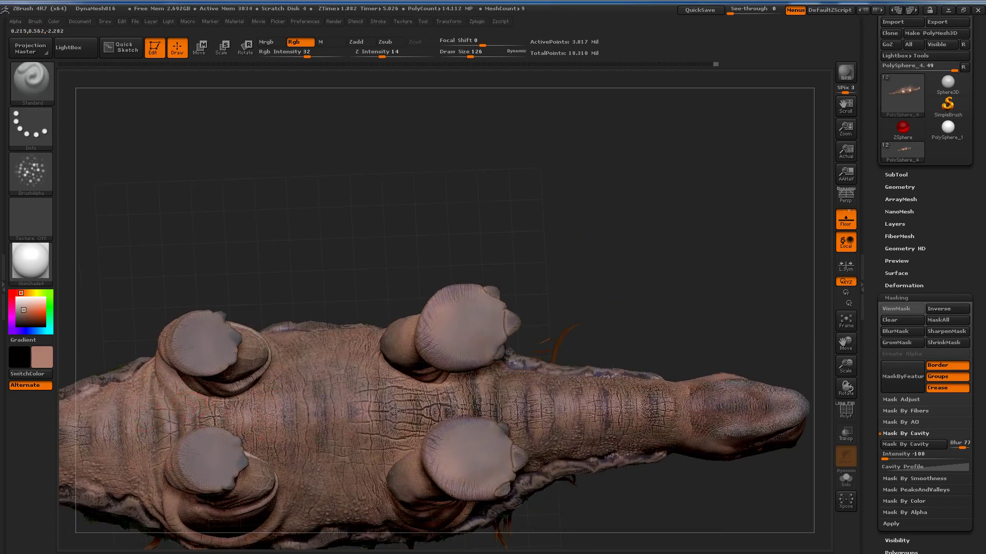
{"action": "mouse_move", "coordinate": [185, 435]}
{"action": "left_mouse_down"}
{"action": "mouse_move", "coordinate": [168, 476]}
{"action": "mouse_move", "coordinate": [399, 446]}
{"action": "left_mouse_up"}
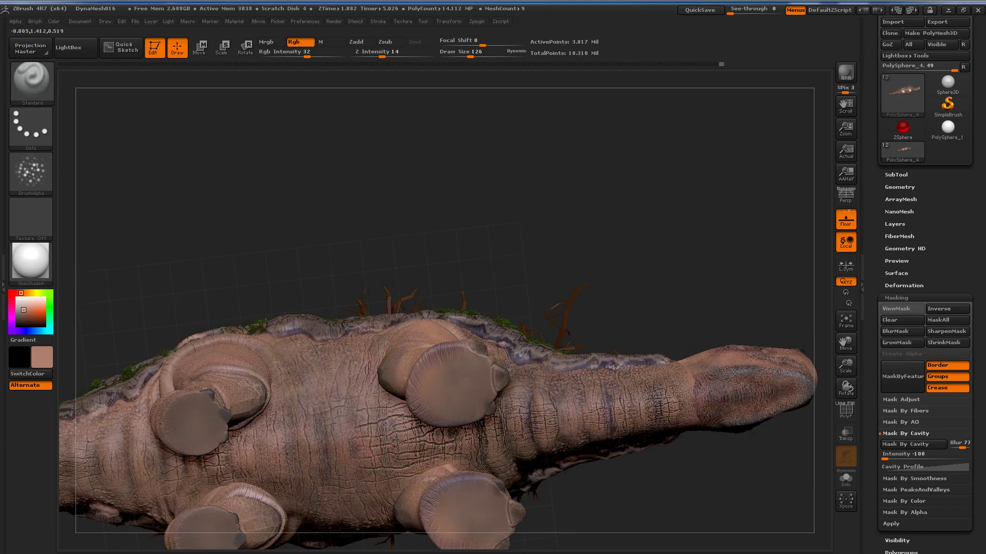
{"action": "left_click_drag", "start_coordinate": [374, 470], "coordinate": [516, 434]}
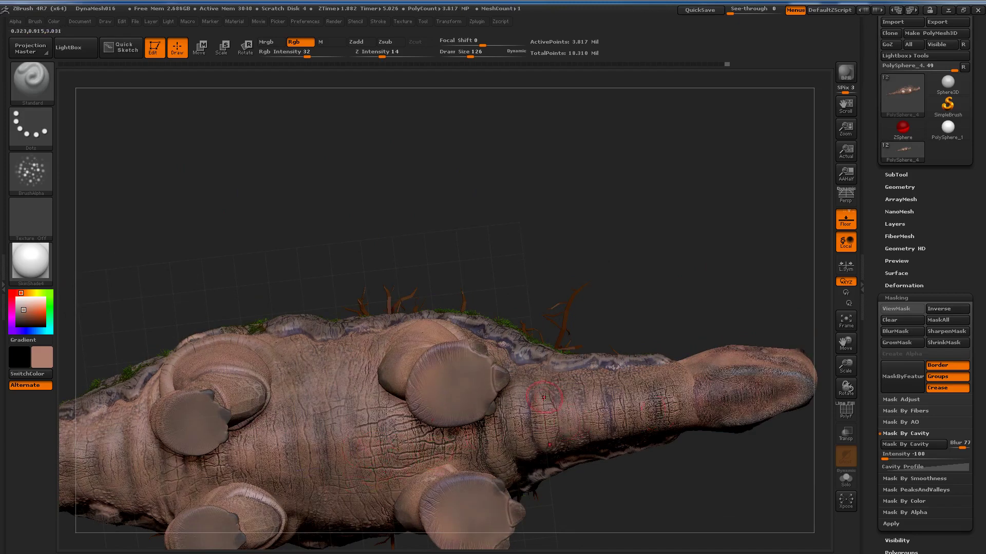
{"action": "left_click_drag", "start_coordinate": [589, 385], "coordinate": [662, 449]}
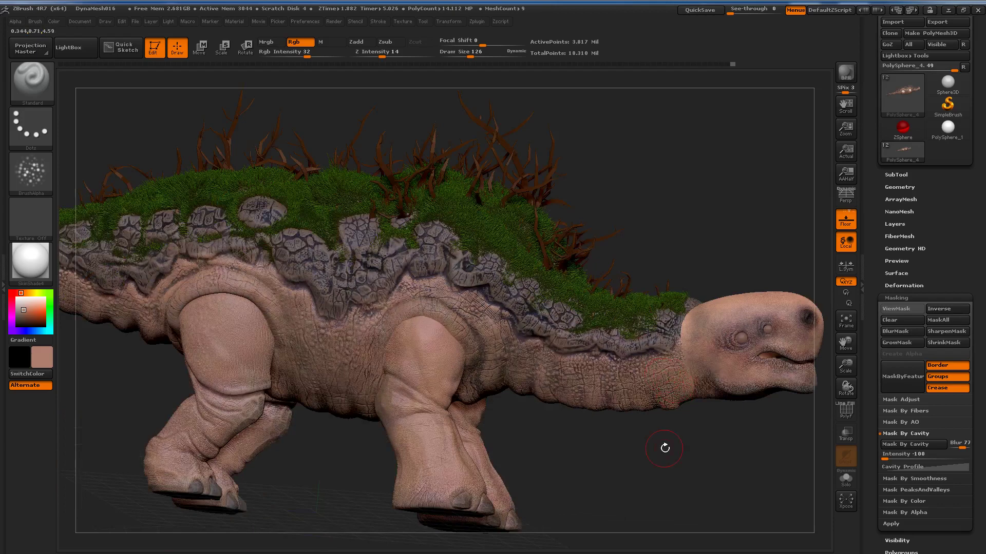
{"action": "left_click_drag", "start_coordinate": [491, 360], "coordinate": [504, 324]}
{"action": "mouse_move", "coordinate": [290, 331]}
{"action": "left_mouse_down"}
{"action": "mouse_move", "coordinate": [384, 350]}
{"action": "mouse_move", "coordinate": [578, 448]}
{"action": "left_mouse_up"}
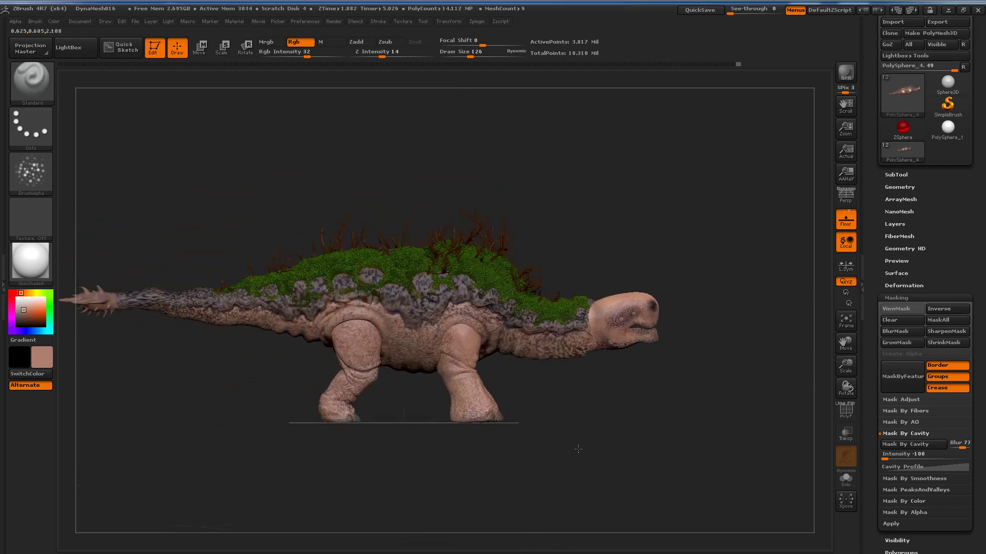
Turn on perspective and make the eye spheres subtool PM3D_Sphere3D1 active
{"action": "left_click", "coordinate": [845, 196]}
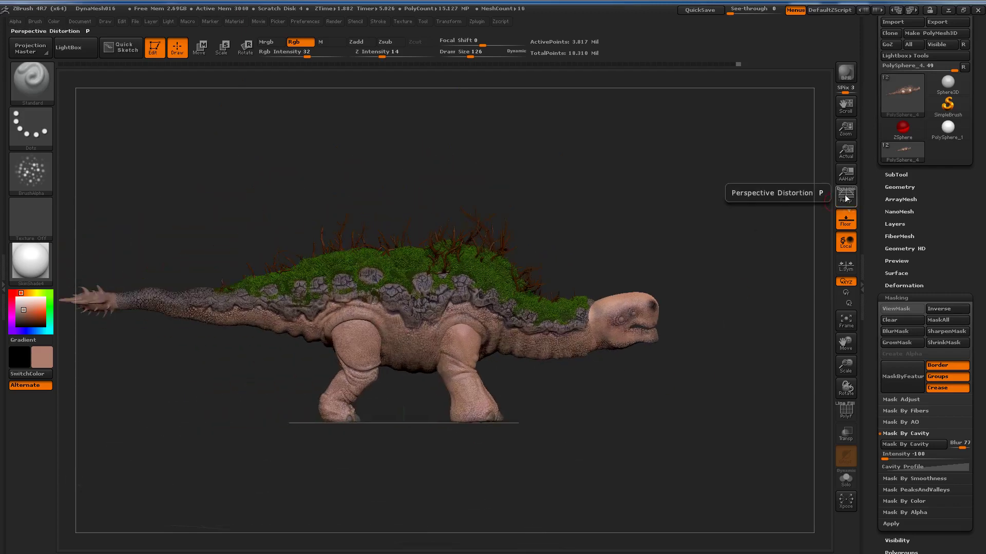
{"action": "left_click_drag", "start_coordinate": [701, 344], "coordinate": [584, 401]}
{"action": "left_click", "coordinate": [896, 175]}
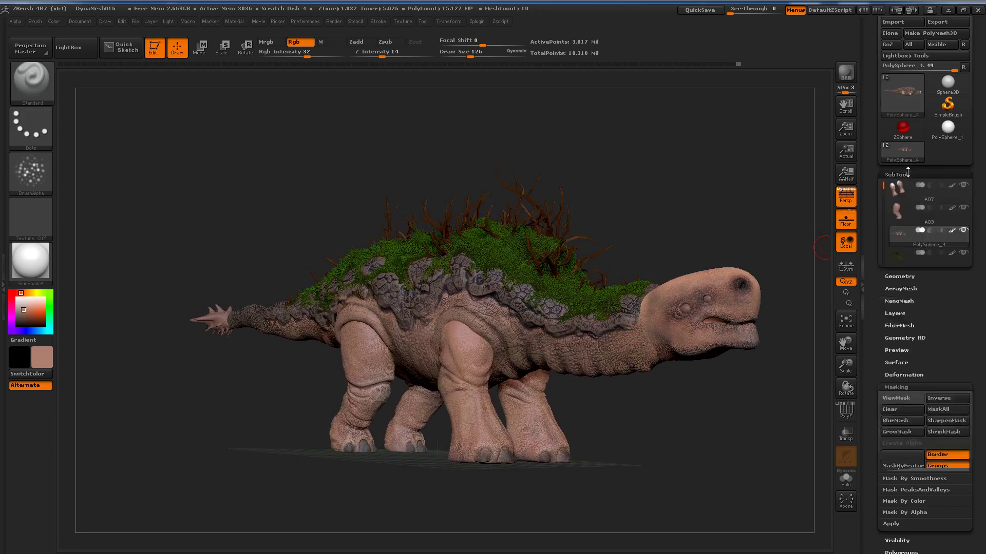
{"action": "scroll", "coordinate": [892, 246], "scroll_direction": "down", "scroll_amount": 5}
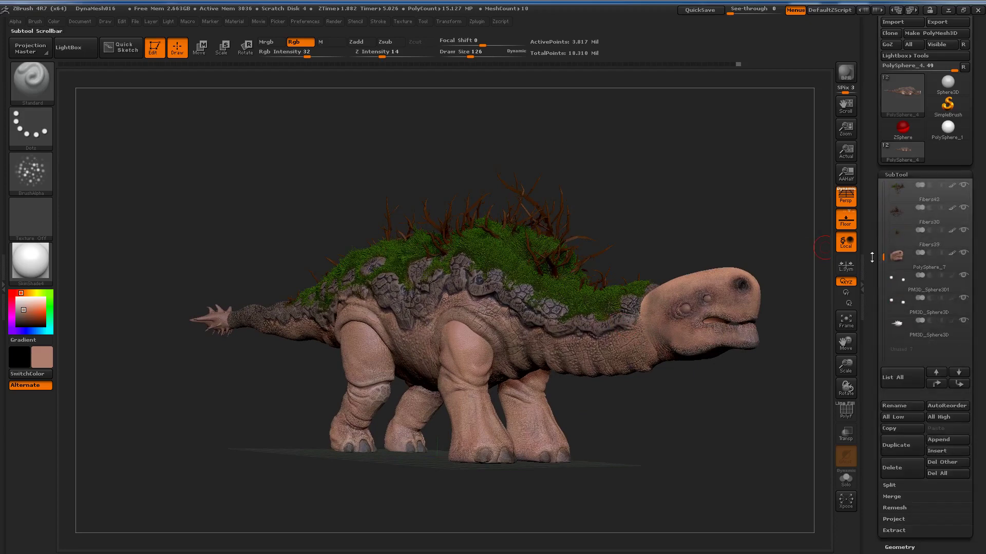
{"action": "left_click", "coordinate": [892, 285]}
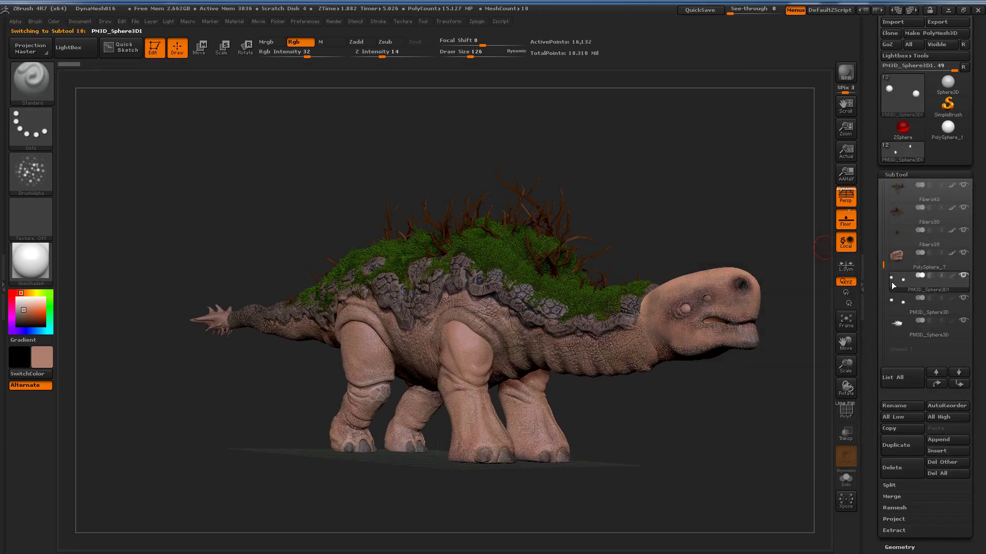
Swap to the black colour, set Alpha Off and Rgb Intensity 100, and paint the eyes
{"action": "left_click", "coordinate": [36, 374]}
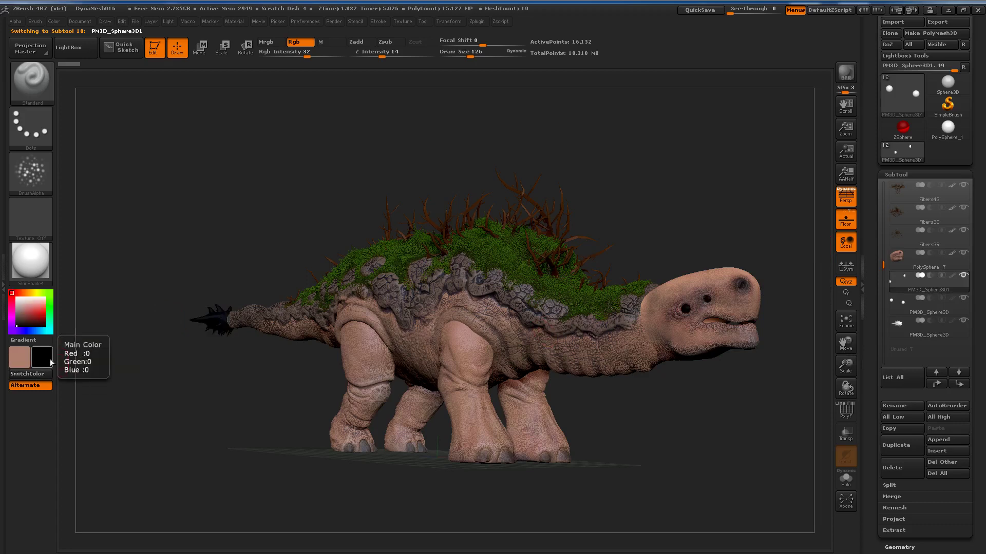
{"action": "left_click", "coordinate": [686, 310]}
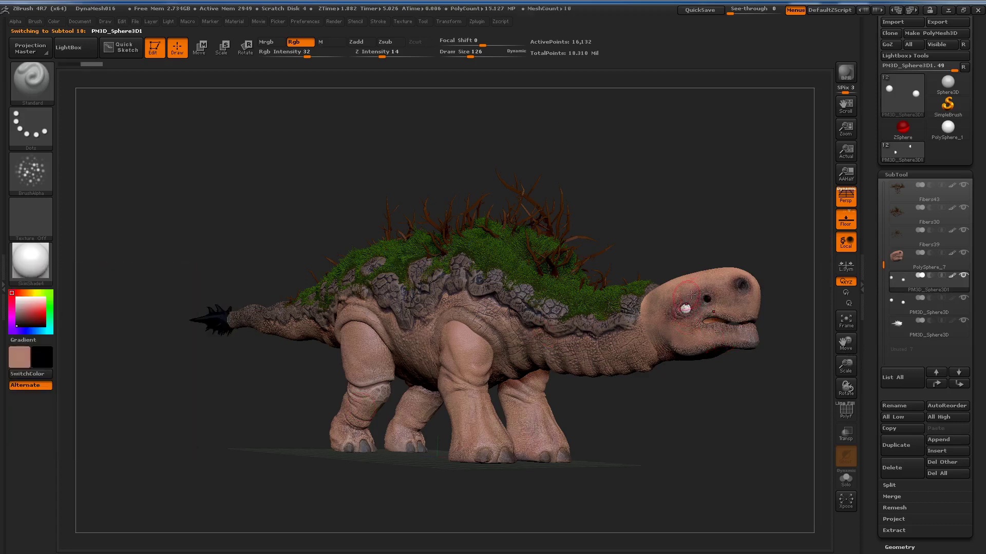
{"action": "left_click", "coordinate": [37, 129]}
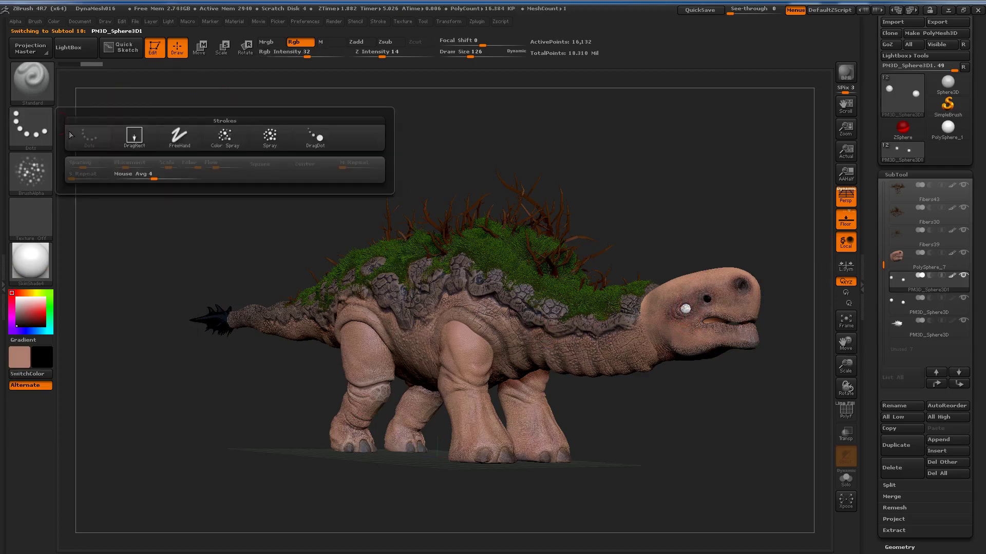
{"action": "left_click", "coordinate": [50, 160]}
{"action": "left_click", "coordinate": [90, 179]}
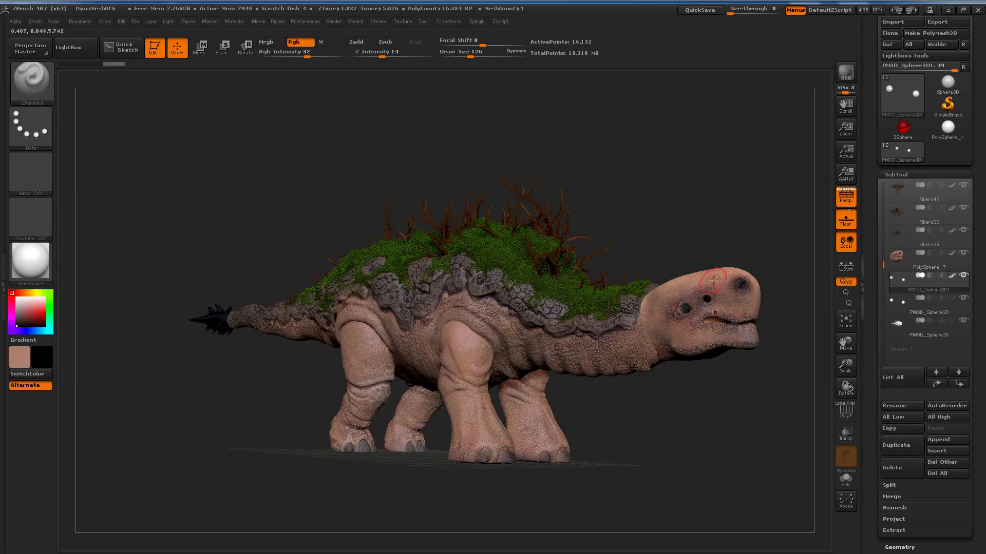
{"action": "left_click_drag", "start_coordinate": [307, 56], "coordinate": [345, 56]}
Make PM3D_Sphere3D the active subtool and frame the creature in a close side view
{"action": "left_click", "coordinate": [906, 303]}
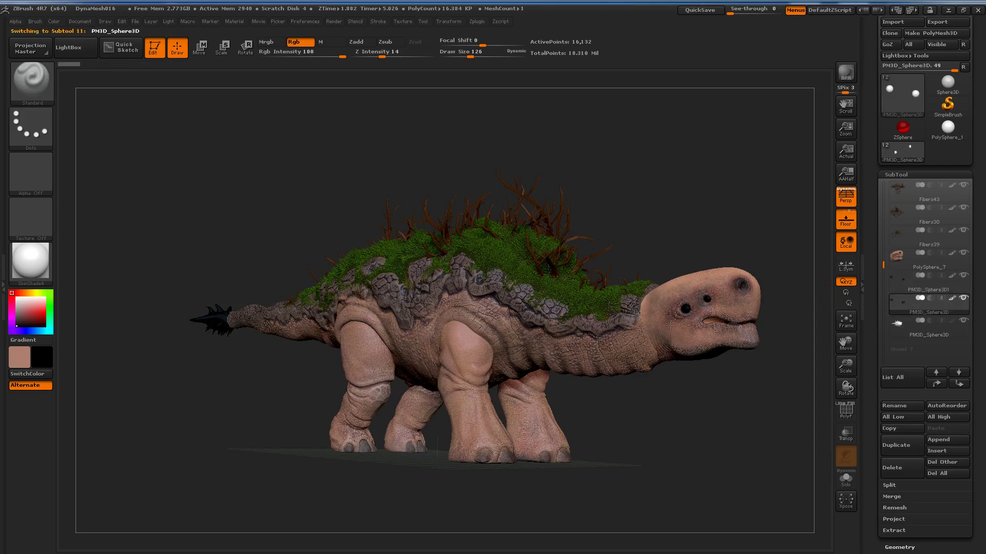
{"action": "left_click_drag", "start_coordinate": [670, 326], "coordinate": [704, 236]}
{"action": "left_click_drag", "start_coordinate": [726, 200], "coordinate": [647, 278]}
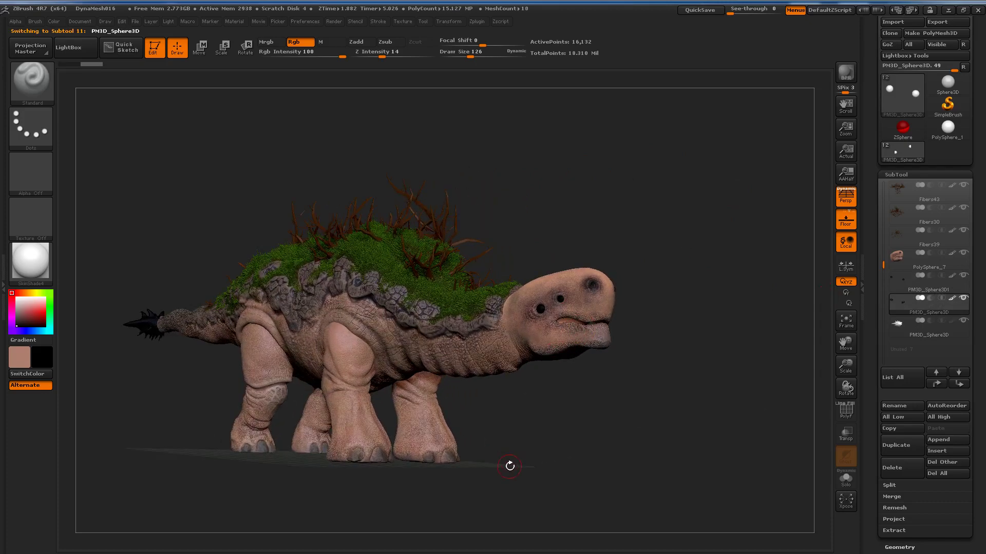
{"action": "mouse_move", "coordinate": [510, 465]}
{"action": "left_mouse_down"}
{"action": "mouse_move", "coordinate": [581, 456]}
{"action": "mouse_move", "coordinate": [626, 400]}
{"action": "mouse_move", "coordinate": [606, 390]}
{"action": "mouse_move", "coordinate": [620, 353]}
{"action": "left_mouse_up"}
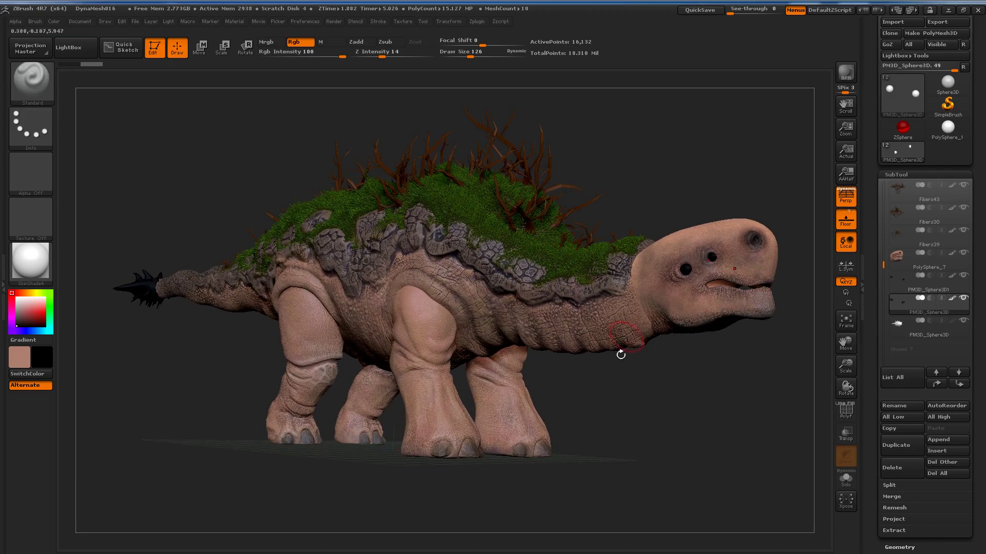
Start a BPR render of the creature from the right shelf
{"action": "left_click", "coordinate": [845, 73]}
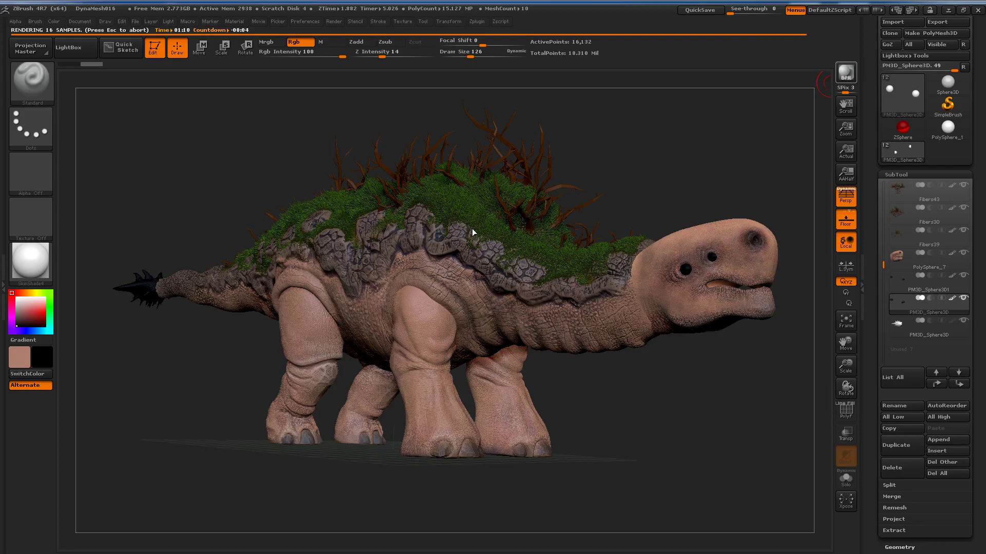
Stop the running BPR render with Esc
{"action": "key", "text": "Escape"}
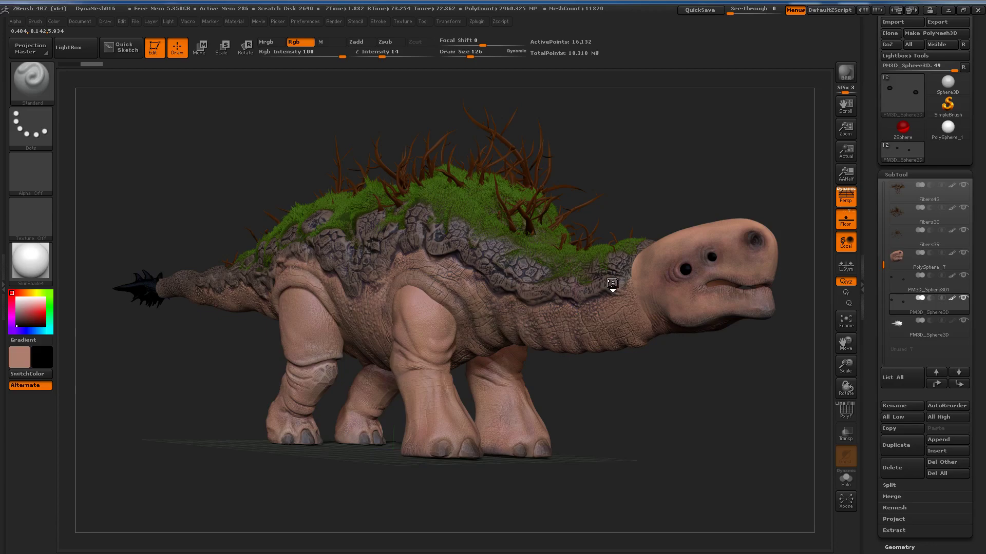
Centre the whole creature in a side view and select the last PM3D_Sphere3D tail-tip subtool
{"action": "mouse_move", "coordinate": [612, 283]}
{"action": "right_mouse_down", "text": "alt"}
{"action": "mouse_move", "coordinate": [543, 359]}
{"action": "mouse_move", "coordinate": [496, 365]}
{"action": "mouse_move", "coordinate": [290, 317]}
{"action": "mouse_move", "coordinate": [256, 344]}
{"action": "mouse_move", "coordinate": [365, 323]}
{"action": "right_mouse_up", "text": "alt"}
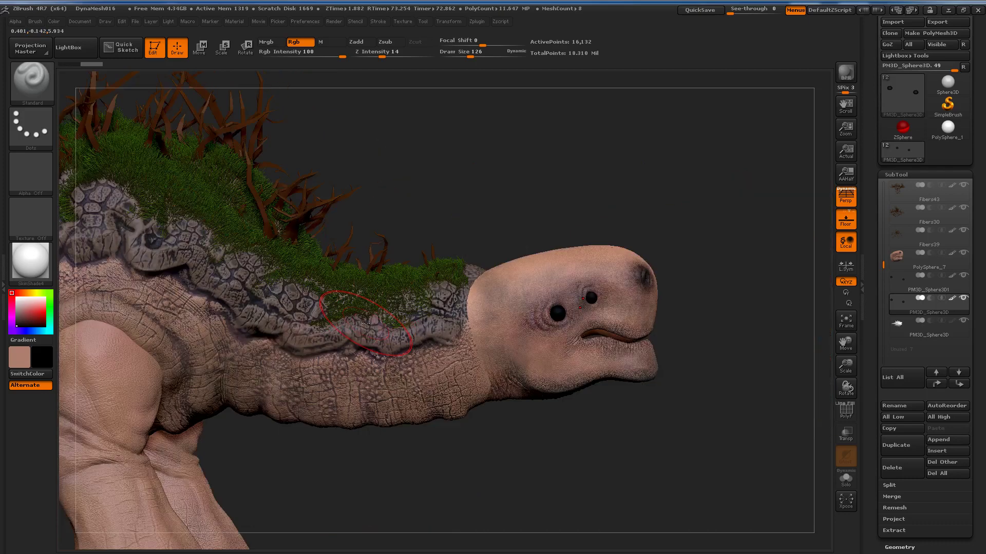
{"action": "right_click_drag", "start_coordinate": [365, 323], "coordinate": [231, 400], "text": "alt"}
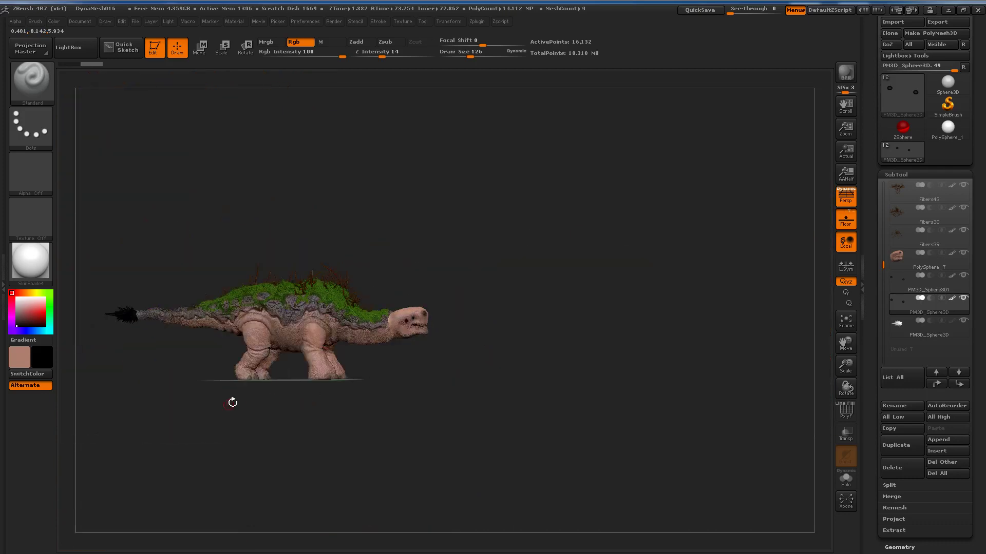
{"action": "left_click_drag", "start_coordinate": [407, 376], "coordinate": [550, 334], "text": "alt"}
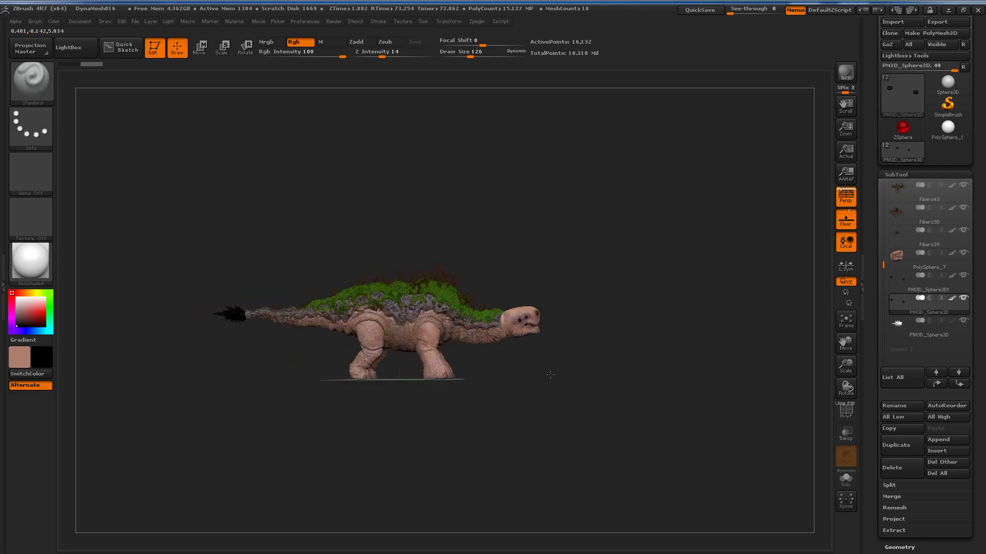
{"action": "left_click", "coordinate": [901, 321]}
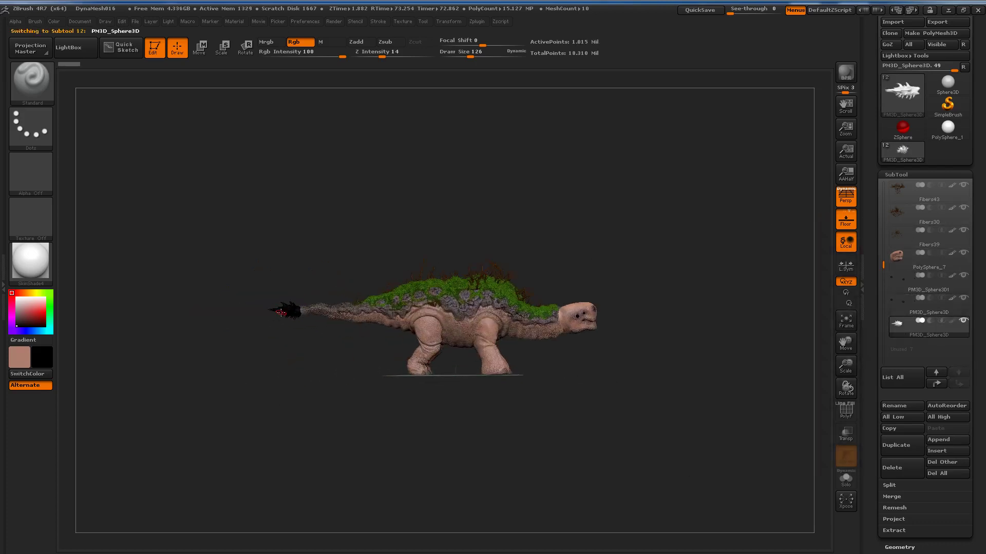
Set the secondary colour to dark brown
{"action": "scroll", "coordinate": [281, 313], "scroll_direction": "up", "scroll_amount": 3}
{"action": "scroll", "coordinate": [281, 312], "scroll_direction": "up", "scroll_amount": 3}
{"action": "scroll", "coordinate": [281, 313], "scroll_direction": "up", "scroll_amount": 3}
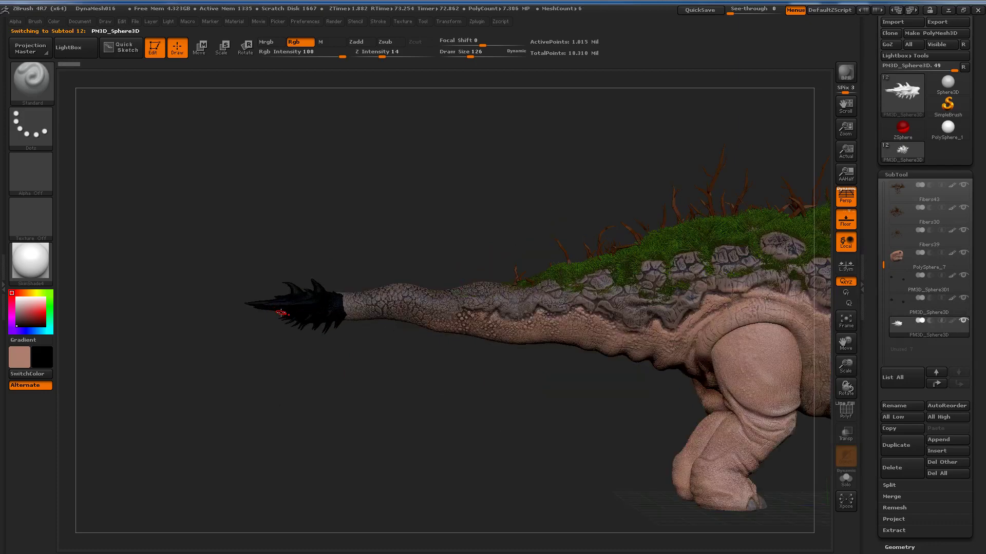
{"action": "scroll", "coordinate": [281, 313], "scroll_direction": "up", "scroll_amount": 3}
{"action": "scroll", "coordinate": [281, 312], "scroll_direction": "up", "scroll_amount": 2}
{"action": "left_click", "coordinate": [44, 359]}
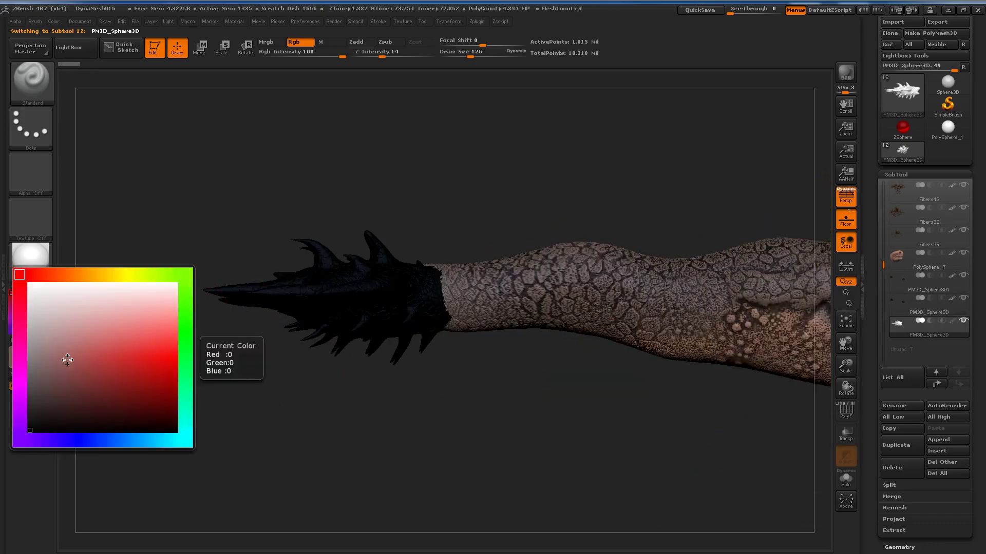
{"action": "left_click", "coordinate": [46, 409]}
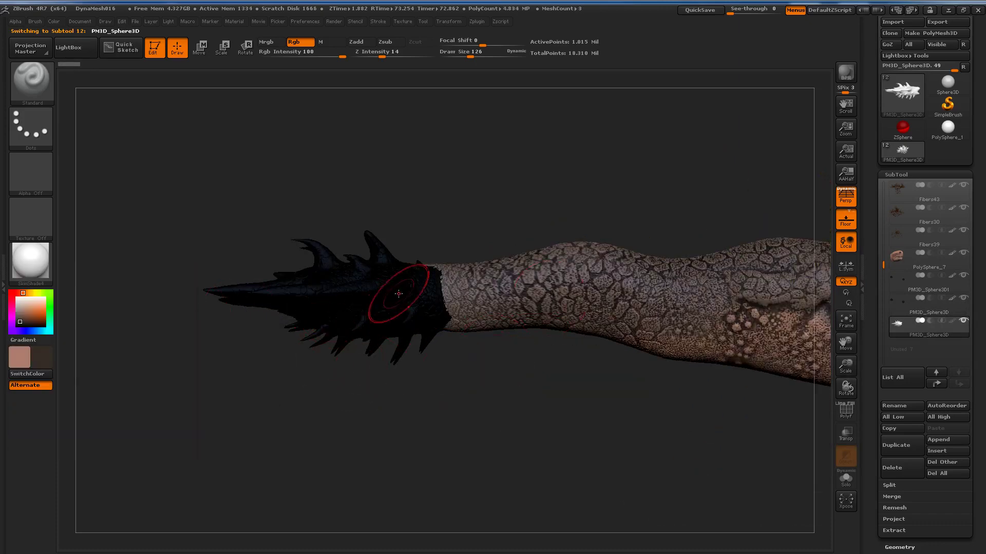
Paint the spiky hand and all its white spike tips dark brown
{"action": "mouse_move", "coordinate": [417, 291]}
{"action": "left_mouse_down"}
{"action": "mouse_move", "coordinate": [295, 317]}
{"action": "mouse_move", "coordinate": [406, 236]}
{"action": "left_mouse_up"}
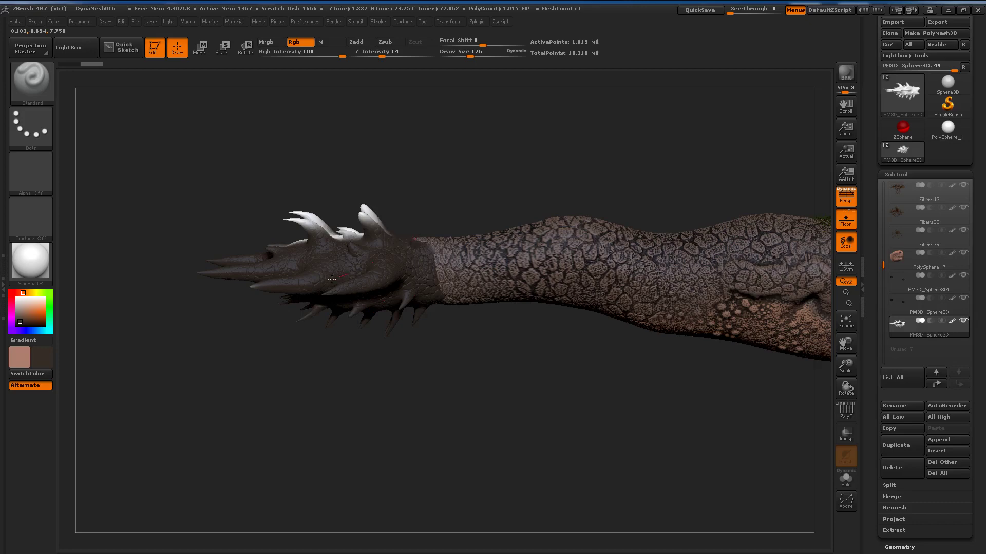
{"action": "mouse_move", "coordinate": [436, 169]}
{"action": "left_mouse_down"}
{"action": "mouse_move", "coordinate": [405, 233]}
{"action": "mouse_move", "coordinate": [318, 216]}
{"action": "mouse_move", "coordinate": [285, 185]}
{"action": "left_mouse_up"}
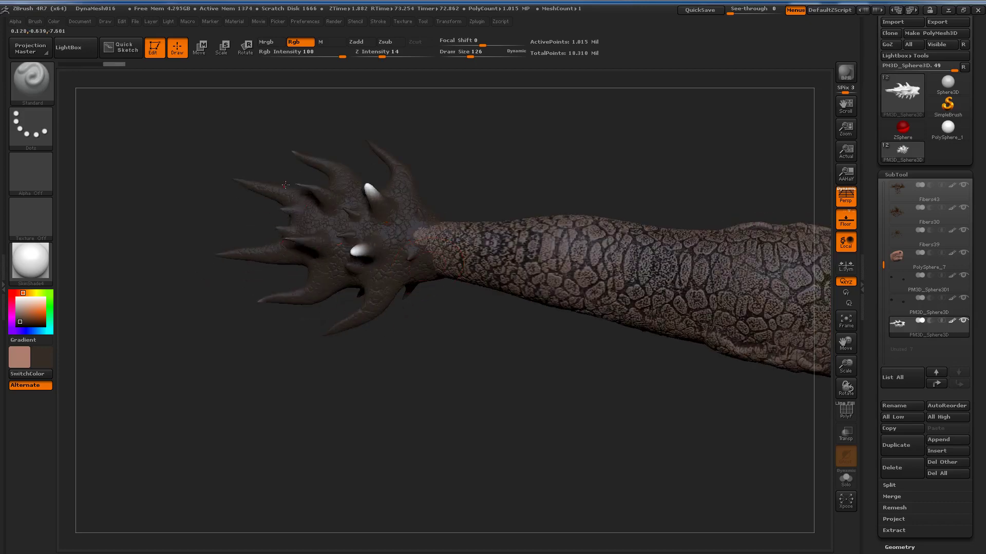
{"action": "mouse_move", "coordinate": [360, 252]}
{"action": "left_mouse_down"}
{"action": "mouse_move", "coordinate": [360, 194]}
{"action": "mouse_move", "coordinate": [326, 380]}
{"action": "mouse_move", "coordinate": [254, 394]}
{"action": "left_mouse_up"}
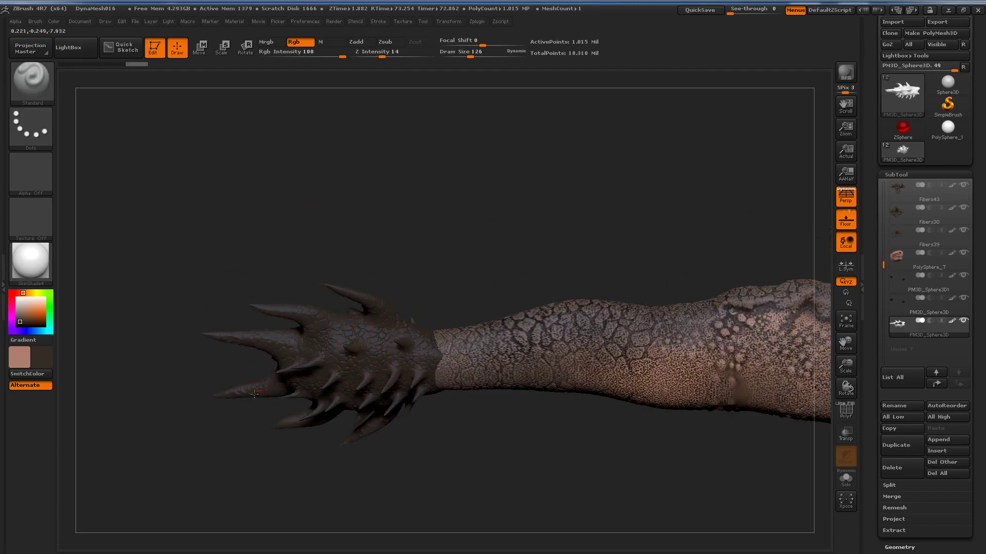
{"action": "left_click_drag", "start_coordinate": [255, 329], "coordinate": [358, 472]}
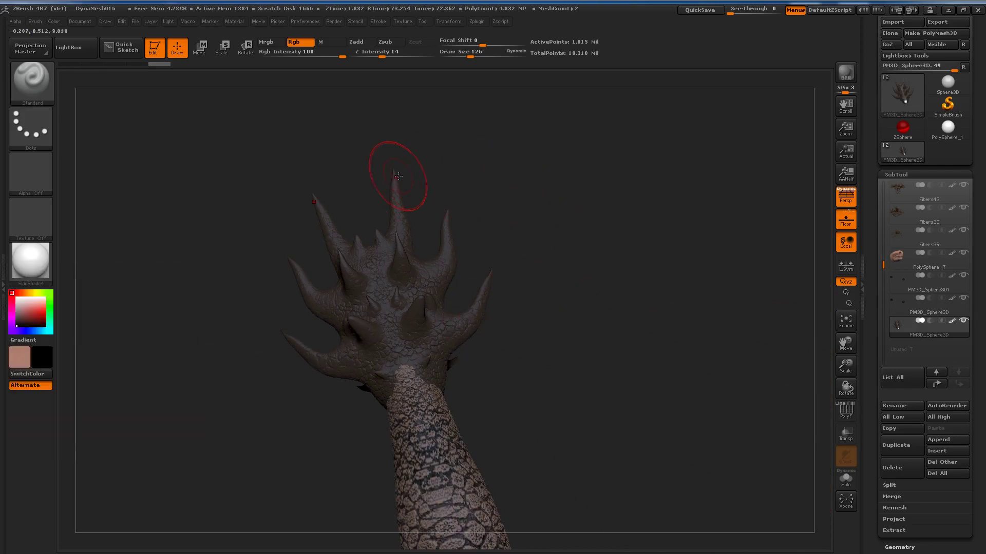
Undo the black spike-tip stroke, lower Rgb Intensity to 25, and softly shade the spike tips
{"action": "left_click_drag", "start_coordinate": [395, 176], "coordinate": [394, 189]}
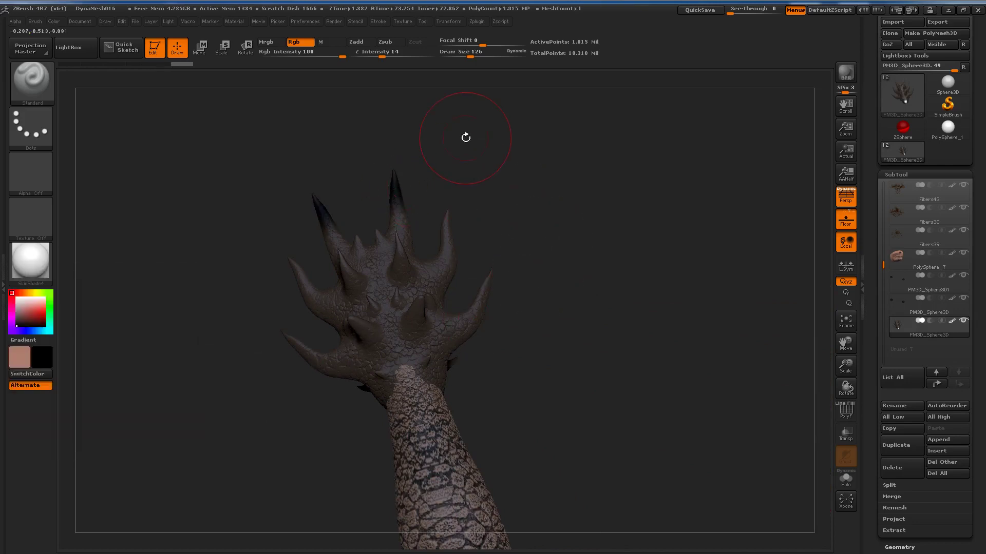
{"action": "key", "text": "ctrl+z"}
{"action": "left_click_drag", "start_coordinate": [342, 57], "coordinate": [302, 52]}
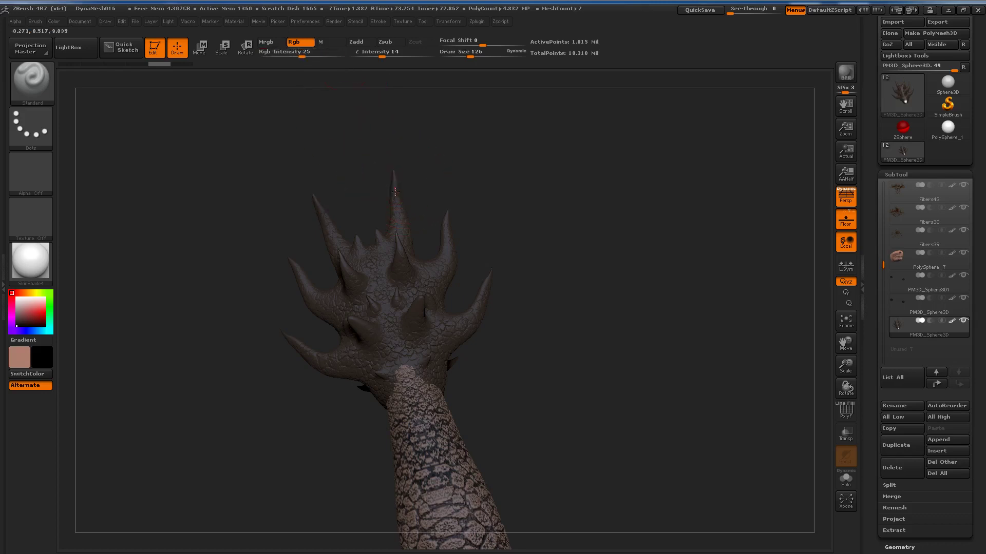
{"action": "left_click_drag", "start_coordinate": [397, 204], "coordinate": [446, 244]}
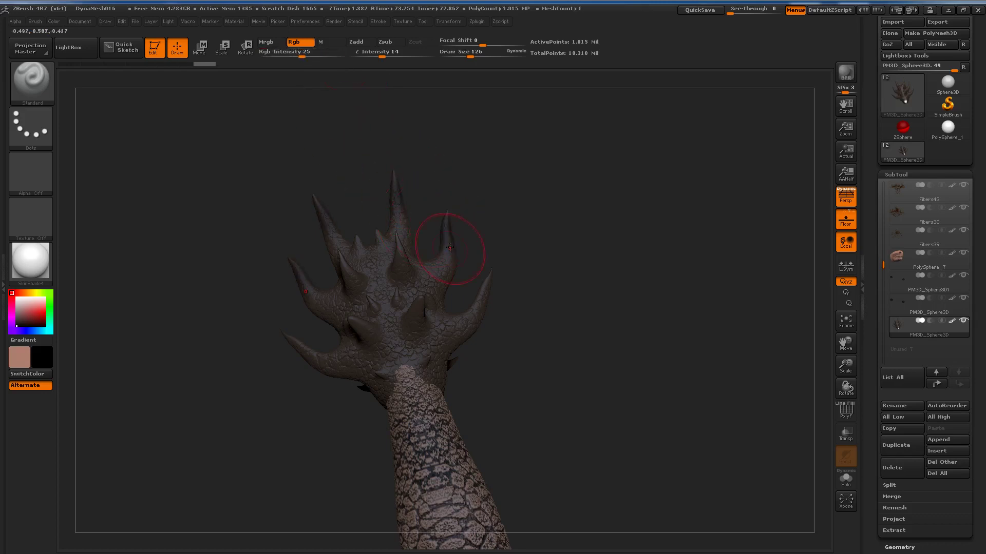
{"action": "left_click_drag", "start_coordinate": [490, 288], "coordinate": [483, 298]}
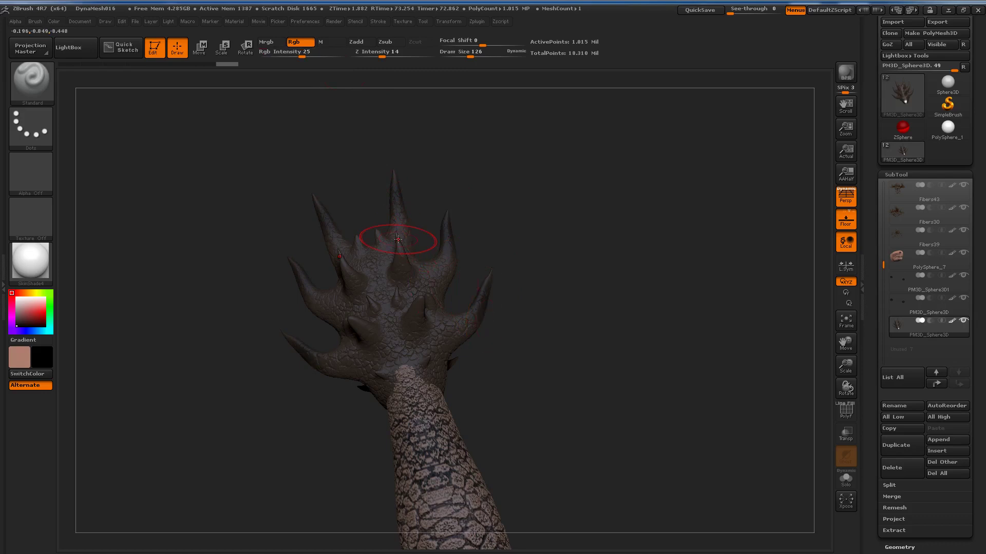
{"action": "left_click_drag", "start_coordinate": [399, 252], "coordinate": [402, 263]}
Darken the hand around and below the central spikes and across its back
{"action": "left_click_drag", "start_coordinate": [420, 312], "coordinate": [420, 325]}
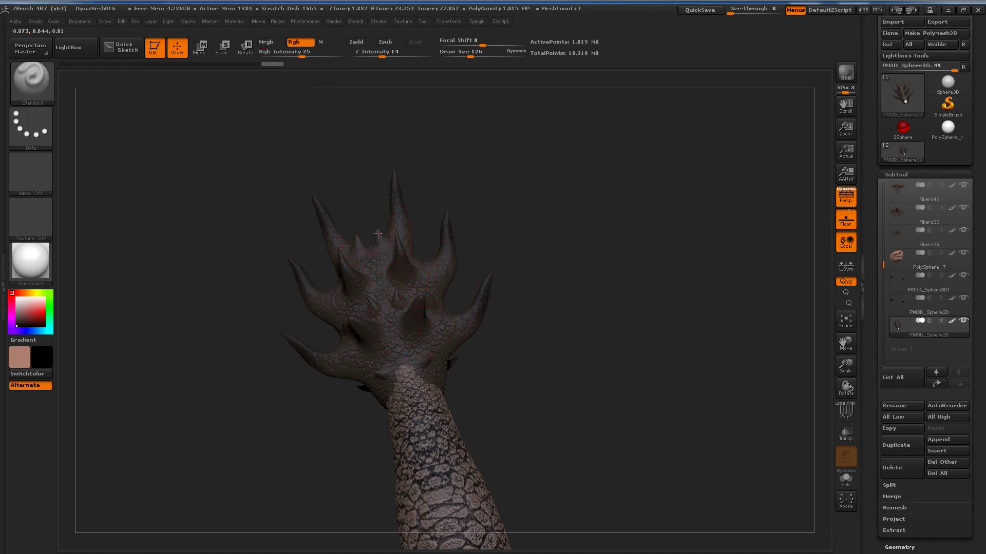
{"action": "left_click_drag", "start_coordinate": [378, 234], "coordinate": [408, 296]}
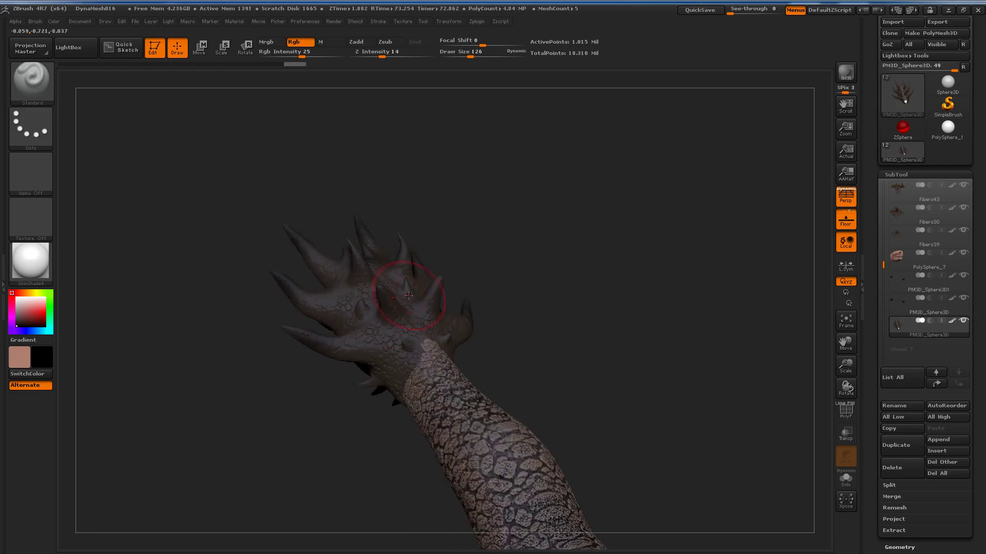
{"action": "left_click_drag", "start_coordinate": [364, 318], "coordinate": [367, 326]}
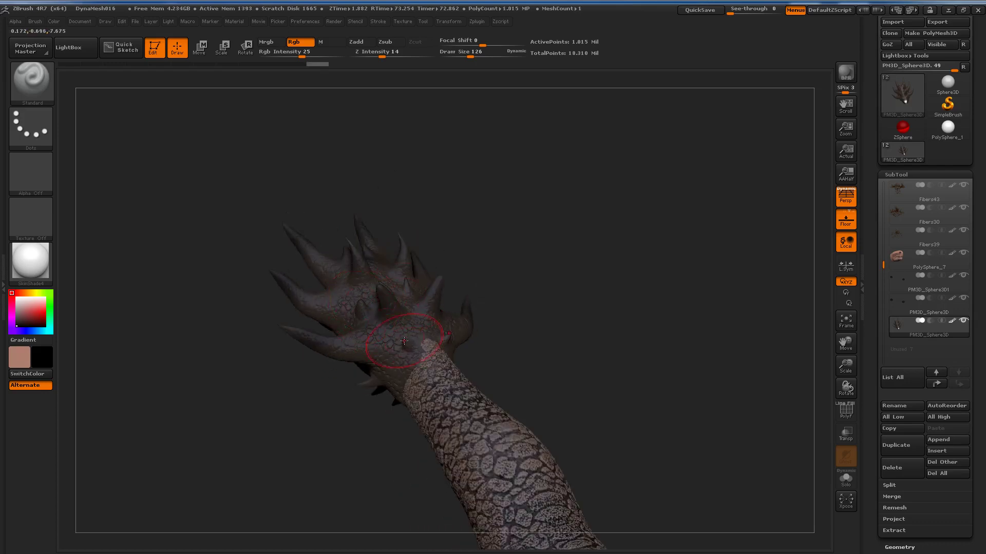
{"action": "left_click_drag", "start_coordinate": [412, 354], "coordinate": [415, 362]}
{"action": "mouse_move", "coordinate": [462, 256]}
{"action": "left_mouse_down"}
{"action": "mouse_move", "coordinate": [356, 399]}
{"action": "mouse_move", "coordinate": [323, 404]}
{"action": "mouse_move", "coordinate": [352, 407]}
{"action": "mouse_move", "coordinate": [316, 399]}
{"action": "mouse_move", "coordinate": [514, 256]}
{"action": "left_mouse_up"}
{"action": "left_click_drag", "start_coordinate": [321, 408], "coordinate": [354, 407]}
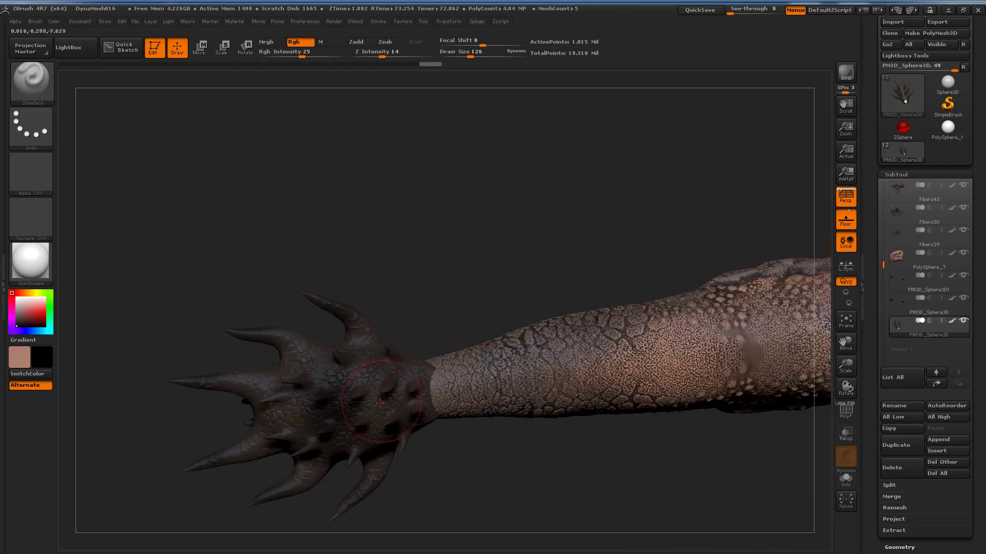
{"action": "mouse_move", "coordinate": [388, 506]}
{"action": "left_mouse_down"}
{"action": "mouse_move", "coordinate": [280, 431]}
{"action": "mouse_move", "coordinate": [226, 420]}
{"action": "mouse_move", "coordinate": [290, 419]}
{"action": "mouse_move", "coordinate": [297, 405]}
{"action": "left_mouse_up"}
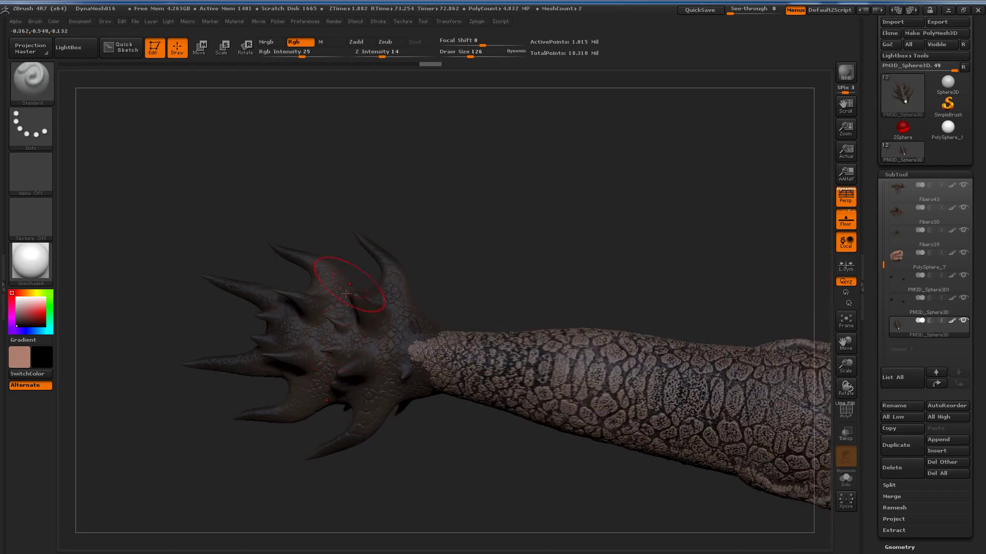
With a smaller Draw Size, lay faint dark strokes across the hand
{"action": "left_click_drag", "start_coordinate": [474, 54], "coordinate": [465, 54]}
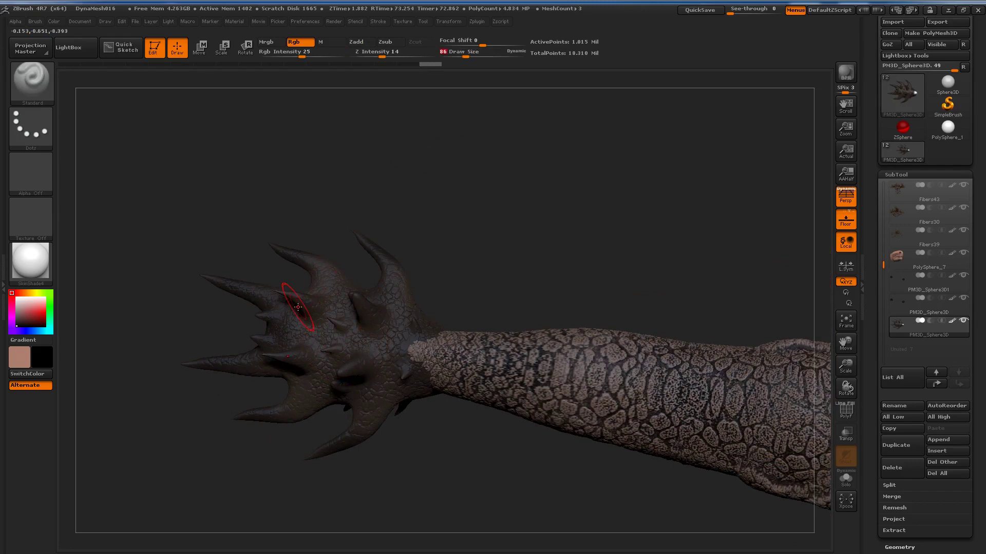
{"action": "scroll", "coordinate": [298, 307], "scroll_direction": "up", "scroll_amount": 5}
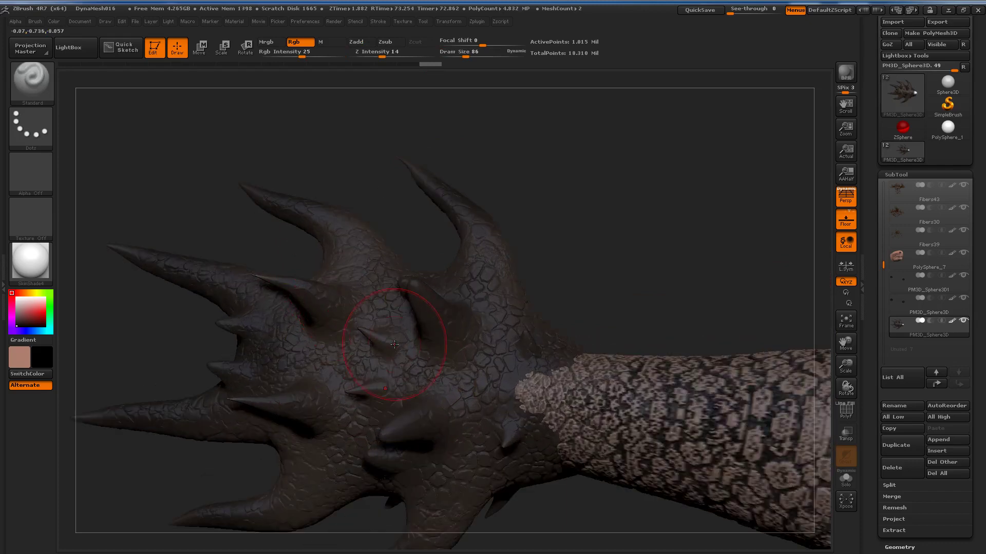
{"action": "left_click", "coordinate": [372, 337]}
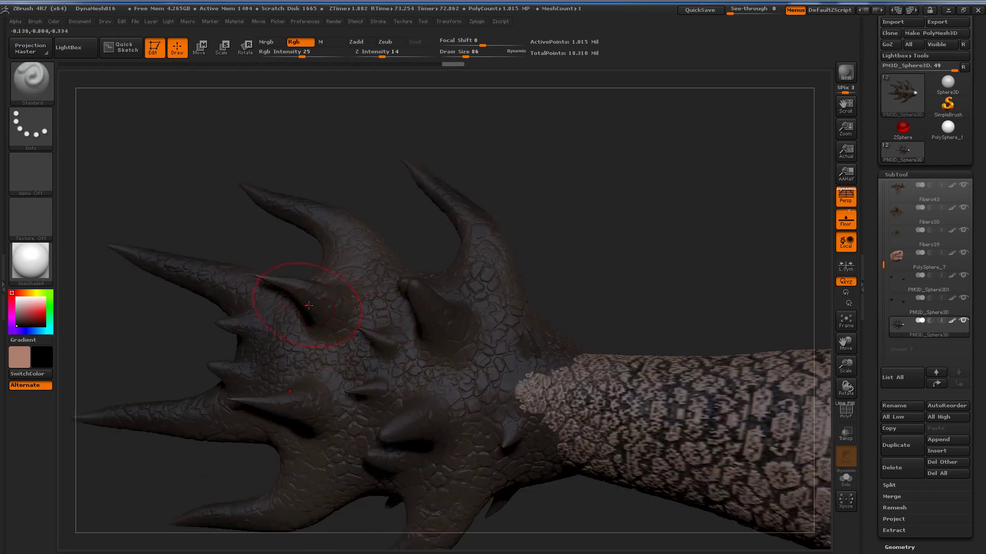
{"action": "left_click_drag", "start_coordinate": [256, 275], "coordinate": [320, 321]}
{"action": "left_click_drag", "start_coordinate": [434, 309], "coordinate": [436, 314]}
{"action": "left_click_drag", "start_coordinate": [535, 353], "coordinate": [506, 330]}
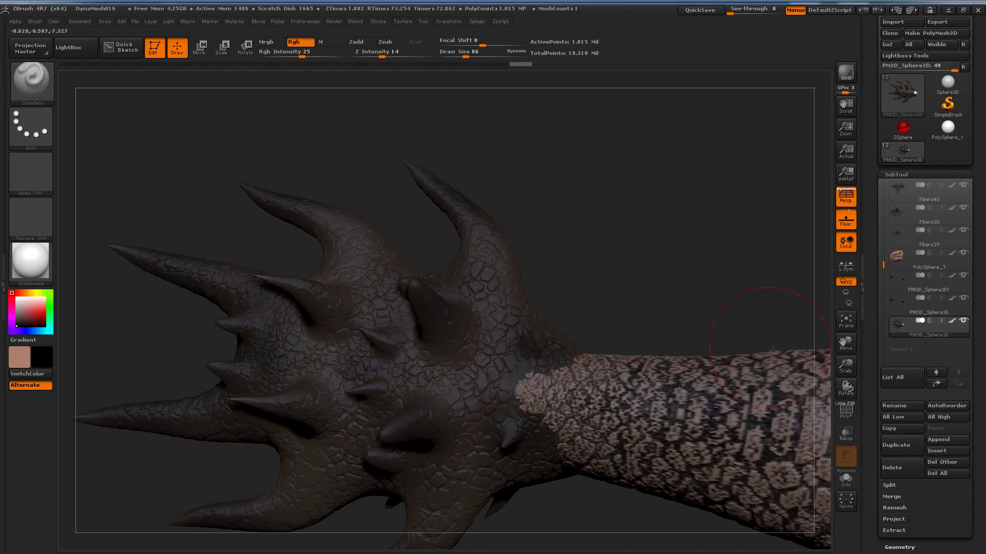
{"action": "left_click_drag", "start_coordinate": [599, 325], "coordinate": [601, 248]}
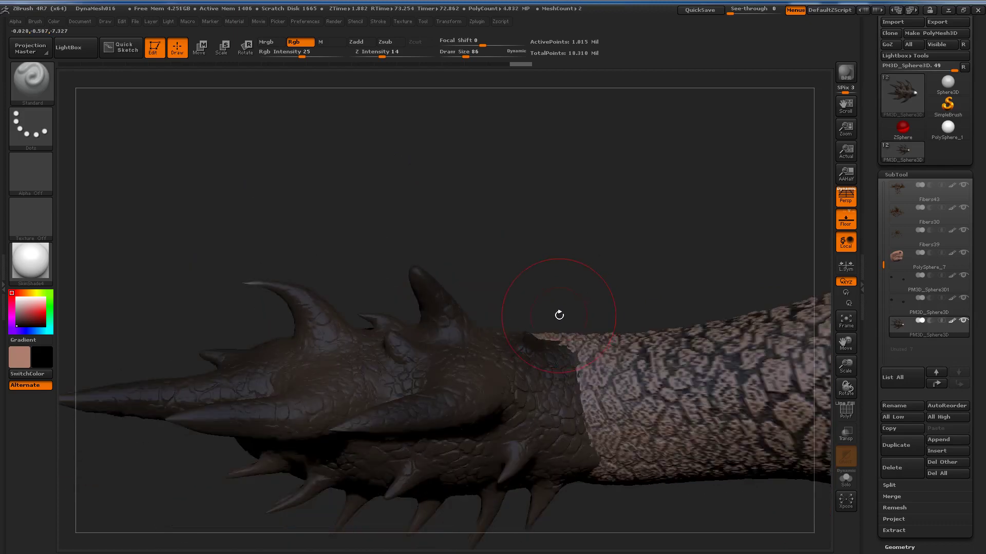
Mask the mesh by cavity and use a much larger brush with higher Rgb intensity
{"action": "left_click", "coordinate": [915, 174]}
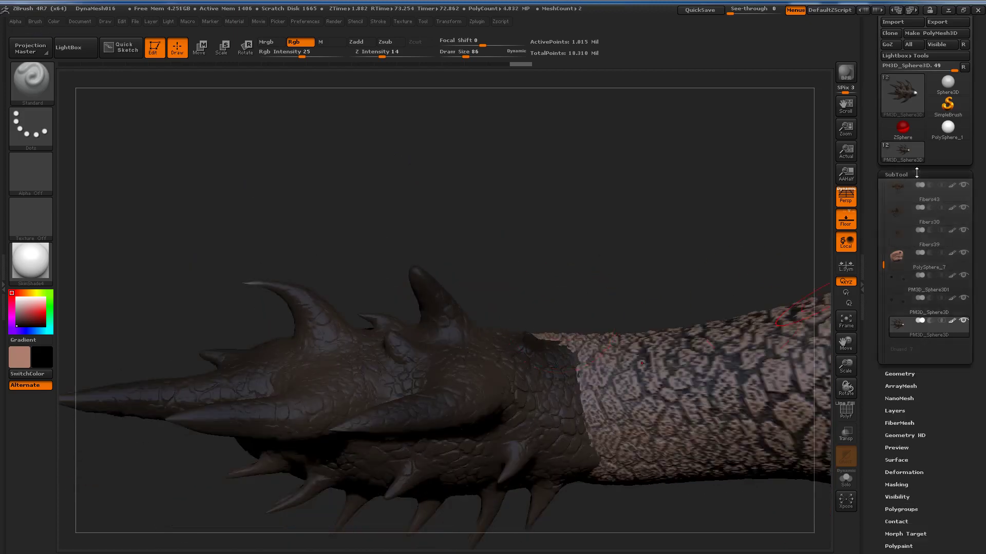
{"action": "left_click", "coordinate": [906, 298]}
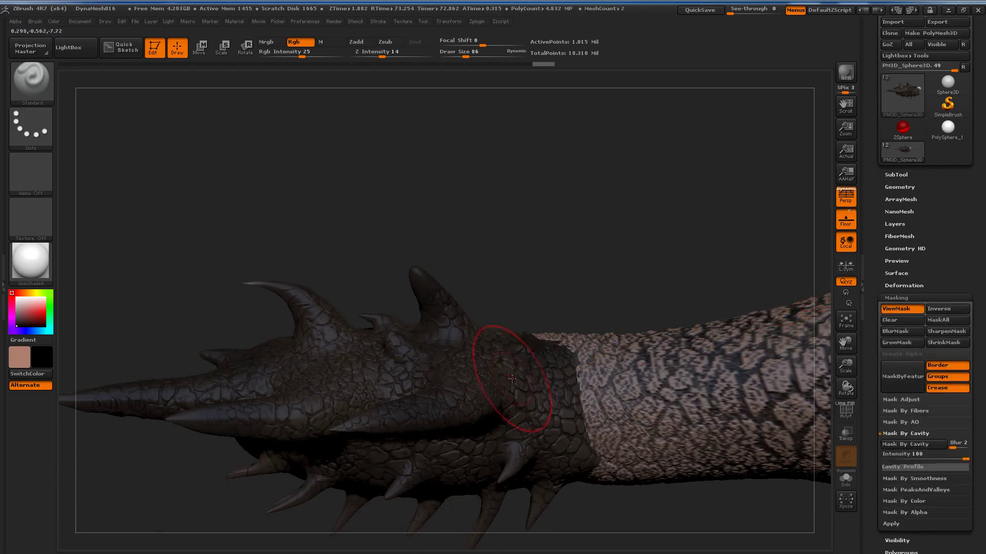
{"action": "left_click", "coordinate": [516, 387]}
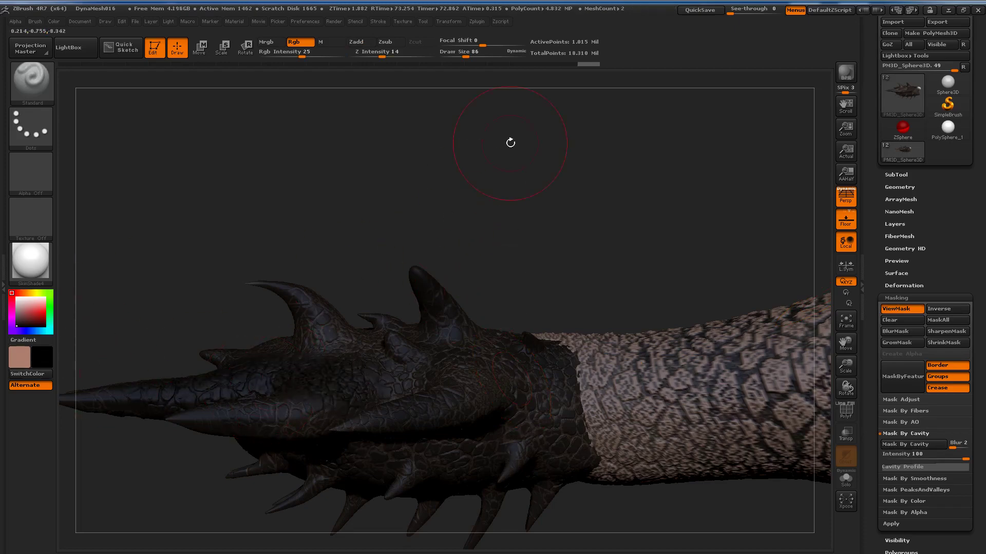
{"action": "left_click_drag", "start_coordinate": [465, 56], "coordinate": [475, 57]}
{"action": "left_click_drag", "start_coordinate": [302, 56], "coordinate": [317, 57]}
Darken patches on the spiked hand, the spike bases and the hand-forearm seam
{"action": "mouse_move", "coordinate": [410, 308]}
{"action": "left_mouse_down"}
{"action": "mouse_move", "coordinate": [493, 390]}
{"action": "mouse_move", "coordinate": [379, 462]}
{"action": "left_mouse_up"}
{"action": "left_click_drag", "start_coordinate": [308, 421], "coordinate": [204, 403]}
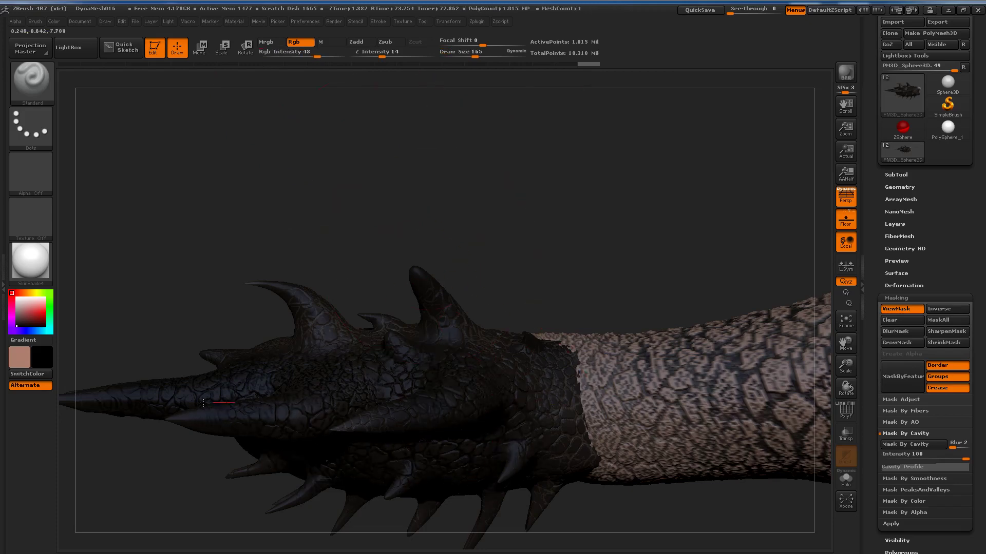
{"action": "left_click_drag", "start_coordinate": [313, 338], "coordinate": [386, 307]}
{"action": "left_click_drag", "start_coordinate": [565, 355], "coordinate": [582, 457]}
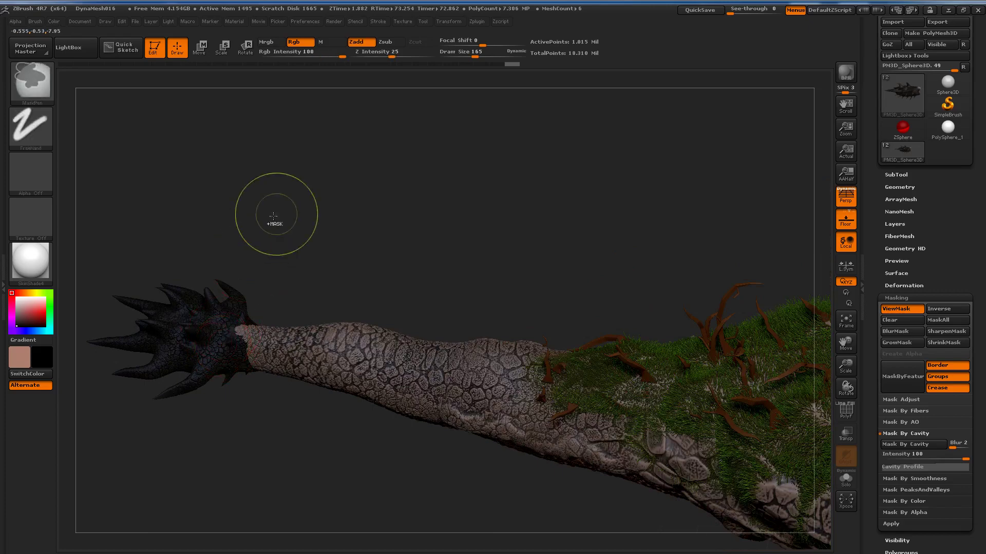
{"action": "left_click_drag", "start_coordinate": [222, 326], "coordinate": [230, 285]}
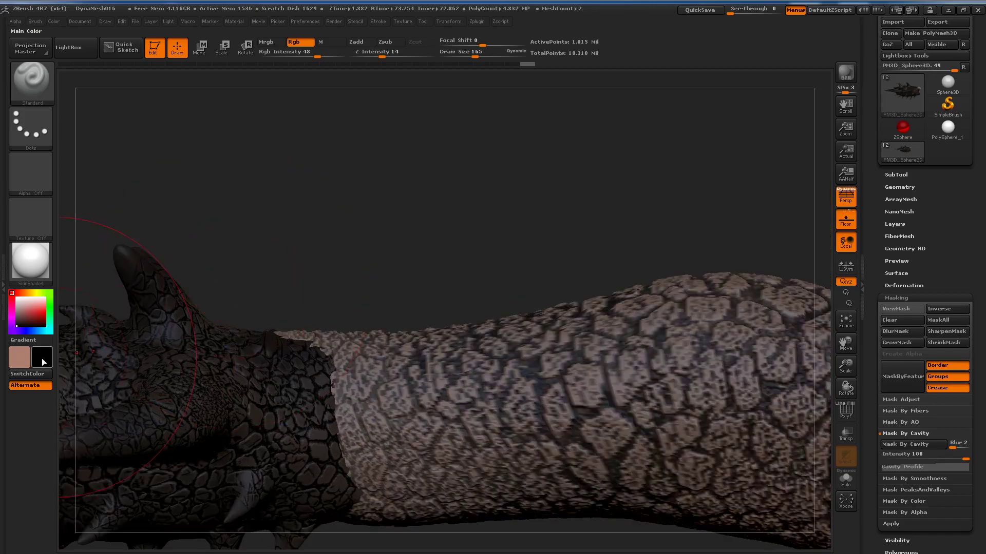
Swap colours, shrink the brush, and blend pinkish paint over the wrist seam at intensity 17
{"action": "left_click", "coordinate": [29, 374]}
{"action": "left_click_drag", "start_coordinate": [474, 53], "coordinate": [462, 51]}
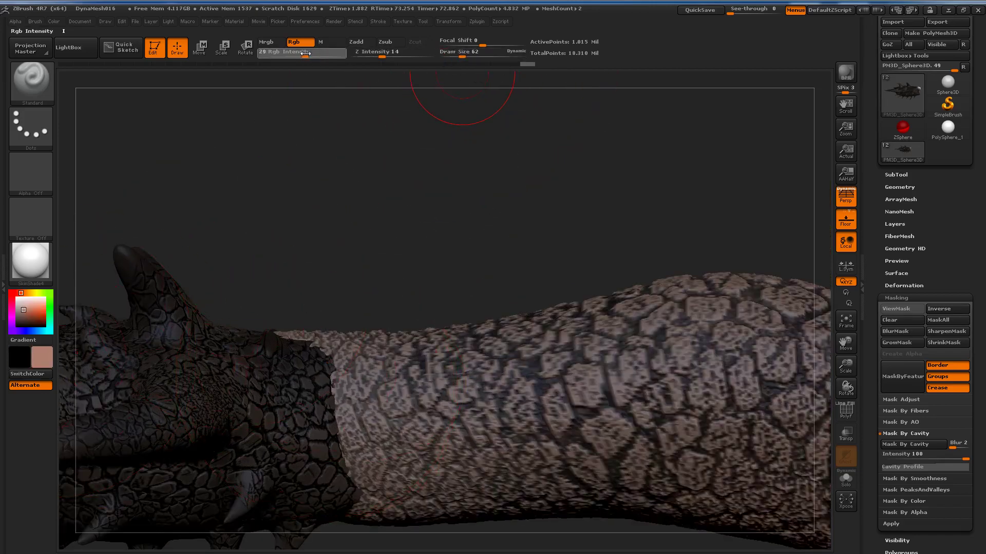
{"action": "left_click_drag", "start_coordinate": [316, 53], "coordinate": [294, 53]}
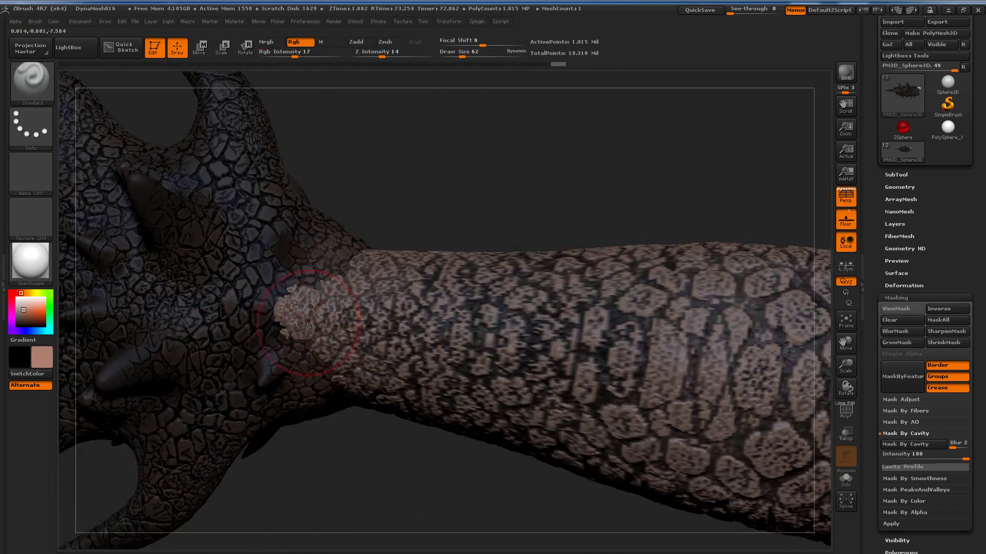
{"action": "left_click_drag", "start_coordinate": [307, 326], "coordinate": [323, 313]}
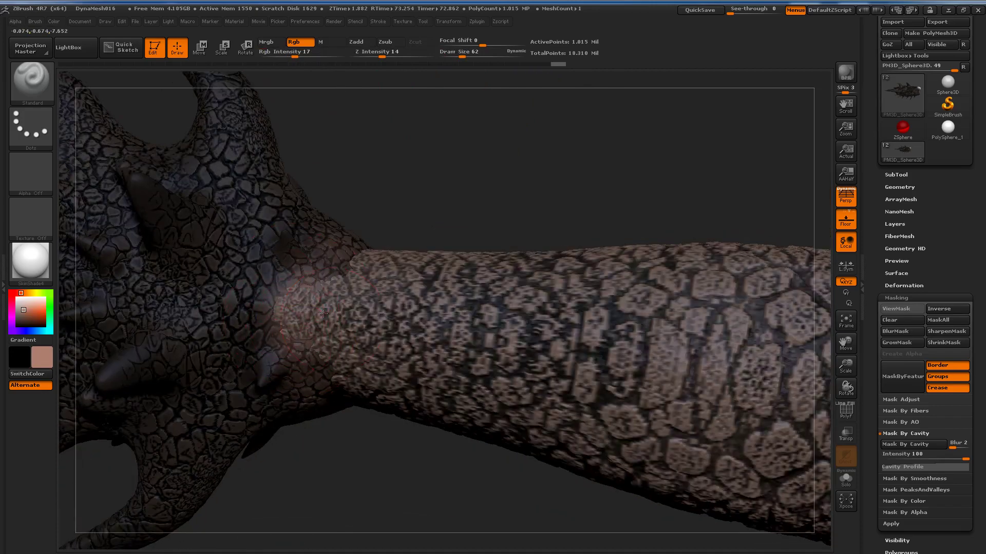
{"action": "left_click", "coordinate": [390, 287]}
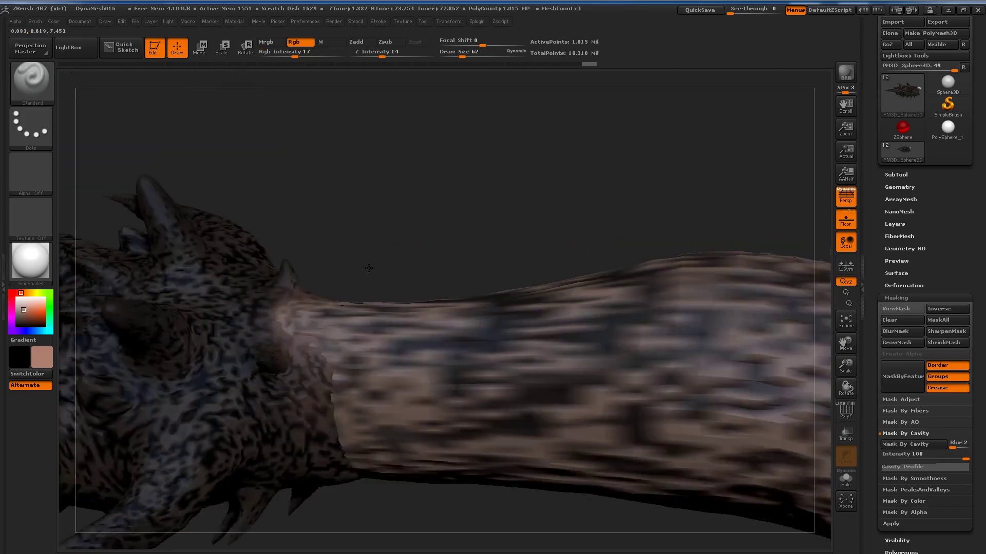
{"action": "left_click_drag", "start_coordinate": [402, 304], "coordinate": [348, 372]}
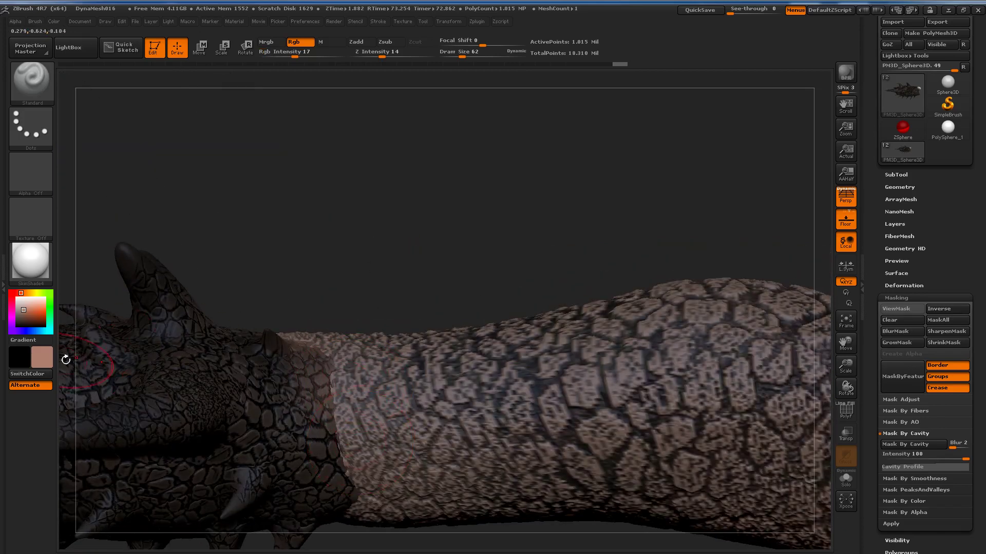
Sample the arm's pink skin, choose a lighter pink, and tint the tail seam with it
{"action": "left_click_drag", "start_coordinate": [44, 358], "coordinate": [219, 314]}
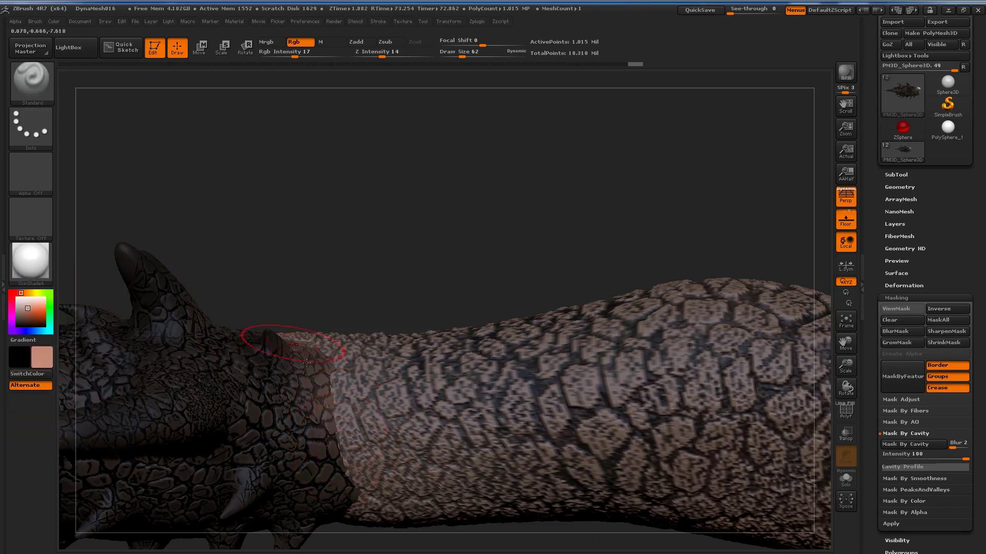
{"action": "left_click_drag", "start_coordinate": [43, 358], "coordinate": [398, 424]}
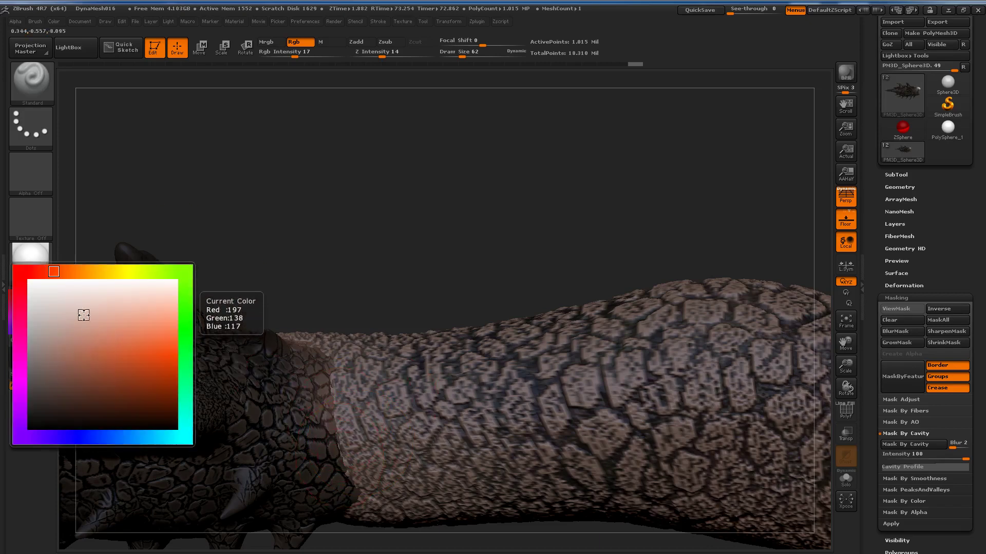
{"action": "left_click_drag", "start_coordinate": [331, 426], "coordinate": [343, 367]}
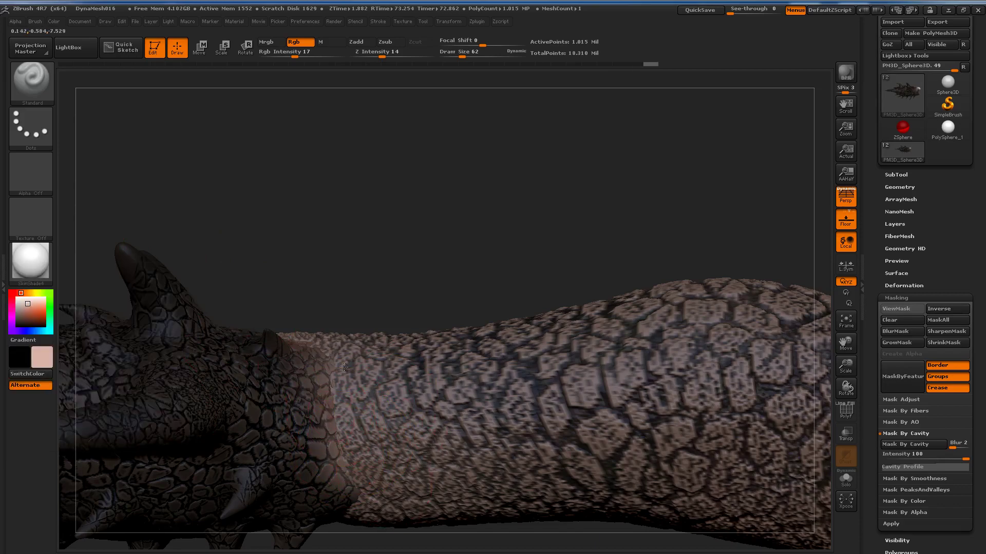
{"action": "mouse_move", "coordinate": [354, 470]}
{"action": "right_mouse_down"}
{"action": "mouse_move", "coordinate": [369, 463]}
{"action": "mouse_move", "coordinate": [405, 525]}
{"action": "right_mouse_up"}
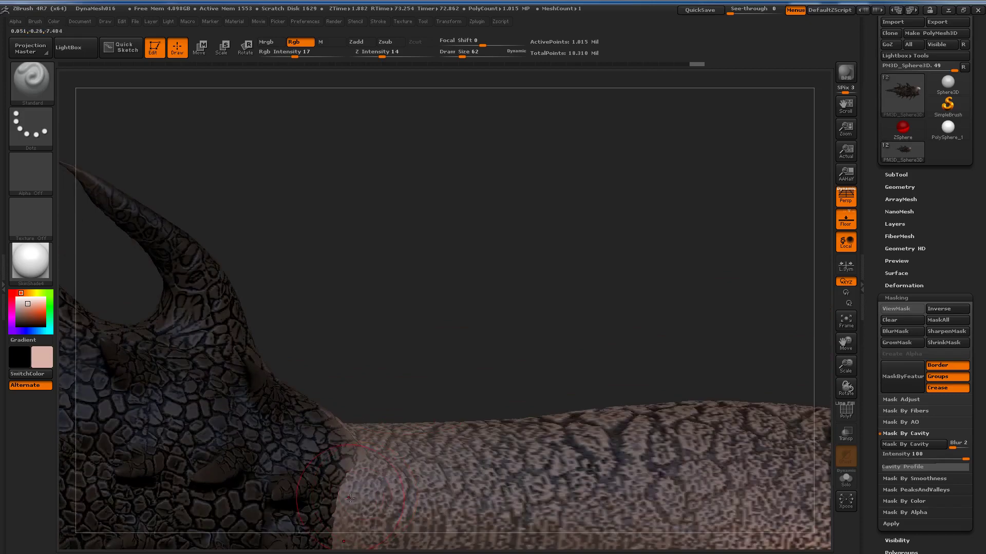
{"action": "left_click_drag", "start_coordinate": [405, 525], "coordinate": [379, 529]}
{"action": "left_click_drag", "start_coordinate": [409, 492], "coordinate": [406, 519]}
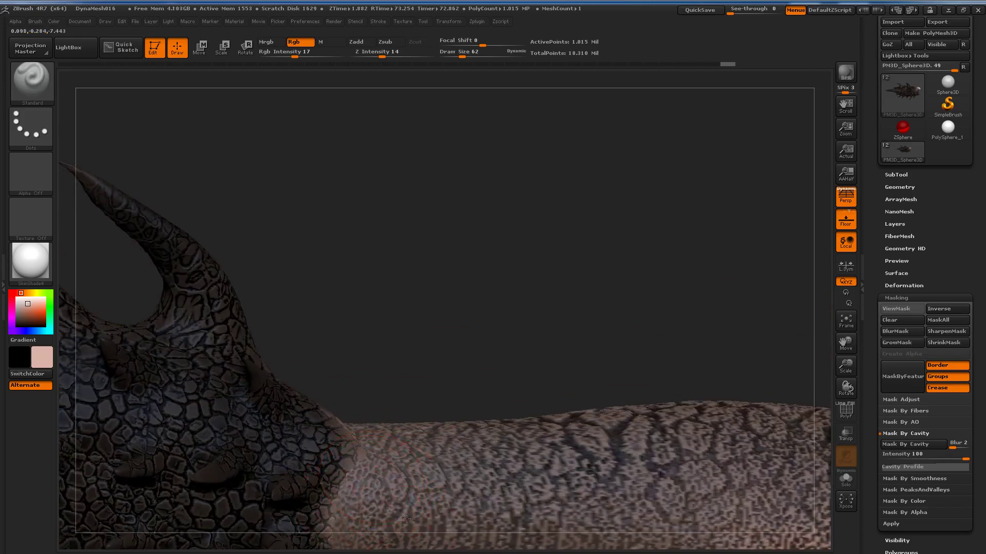
Keep blending the tail seam, return to side view, and lower the subdivision level
{"action": "right_click_drag", "start_coordinate": [404, 519], "coordinate": [462, 308]}
{"action": "left_click_drag", "start_coordinate": [457, 290], "coordinate": [482, 288]}
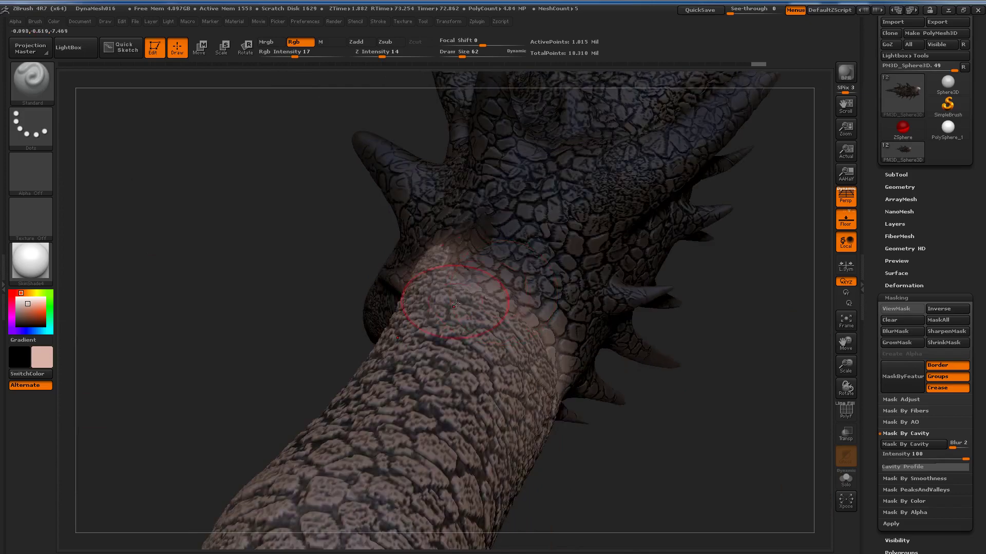
{"action": "left_click_drag", "start_coordinate": [410, 247], "coordinate": [445, 314]}
{"action": "right_click_drag", "start_coordinate": [463, 322], "coordinate": [526, 468]}
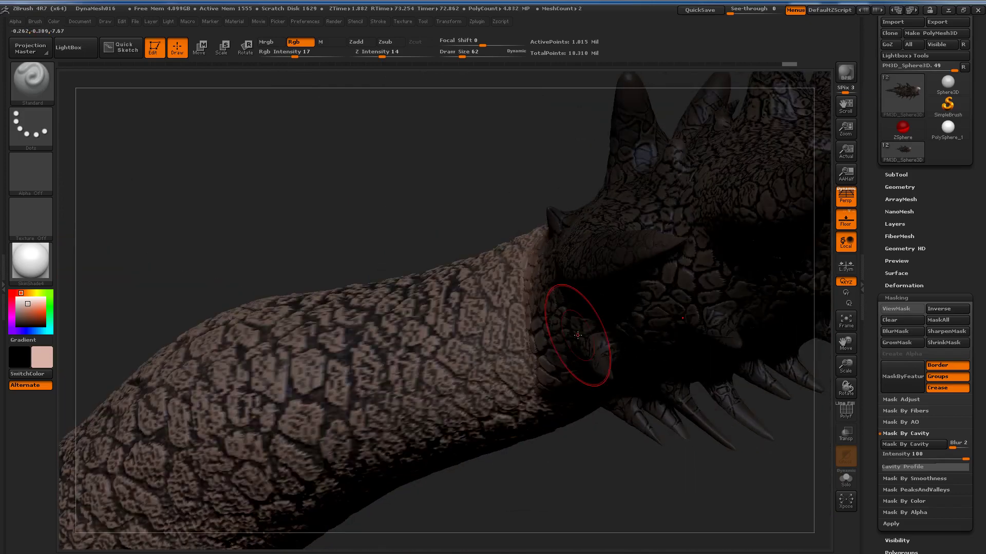
{"action": "right_click_drag", "start_coordinate": [578, 335], "coordinate": [575, 289]}
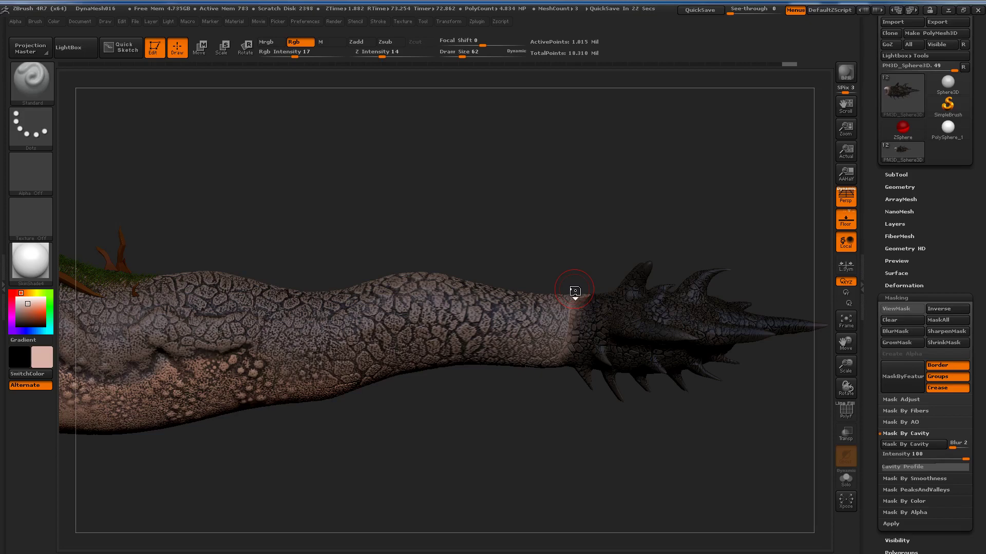
{"action": "key", "text": "shift+d"}
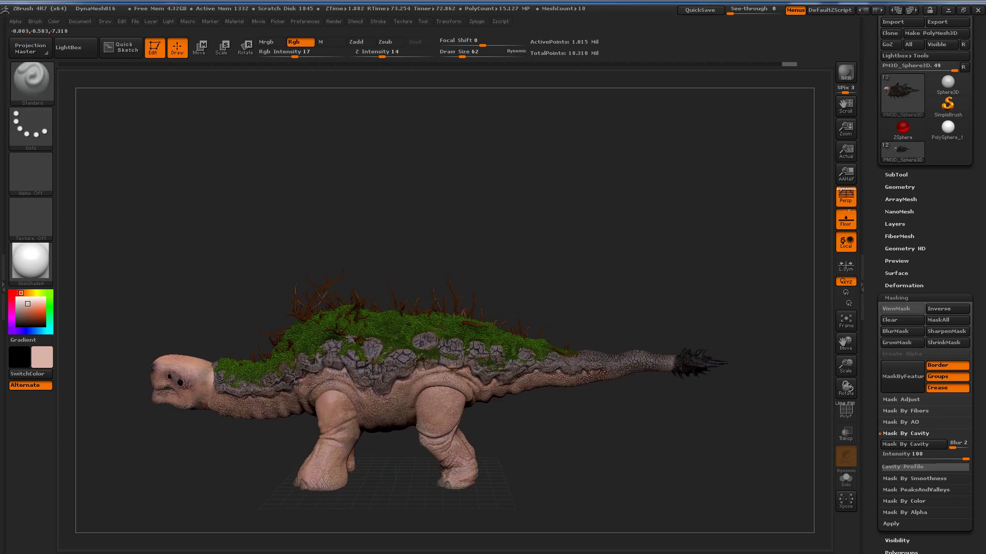
Select the Fibers30 subtool and raise Draw Size to 244
{"action": "right_click_drag", "start_coordinate": [294, 377], "coordinate": [551, 390]}
{"action": "right_click_drag", "start_coordinate": [564, 423], "coordinate": [580, 433]}
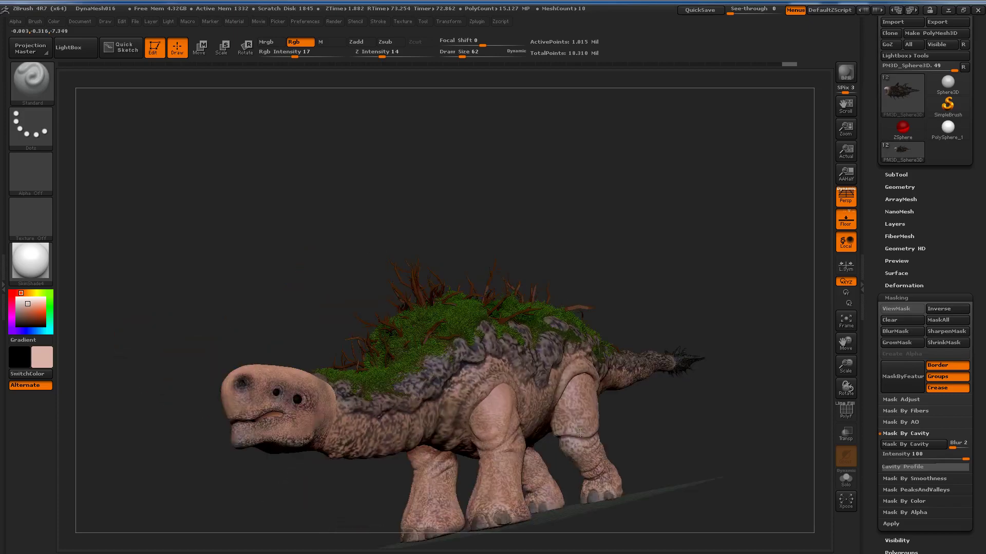
{"action": "mouse_move", "coordinate": [666, 404]}
{"action": "right_mouse_down"}
{"action": "mouse_move", "coordinate": [628, 367]}
{"action": "mouse_move", "coordinate": [811, 274]}
{"action": "right_mouse_up"}
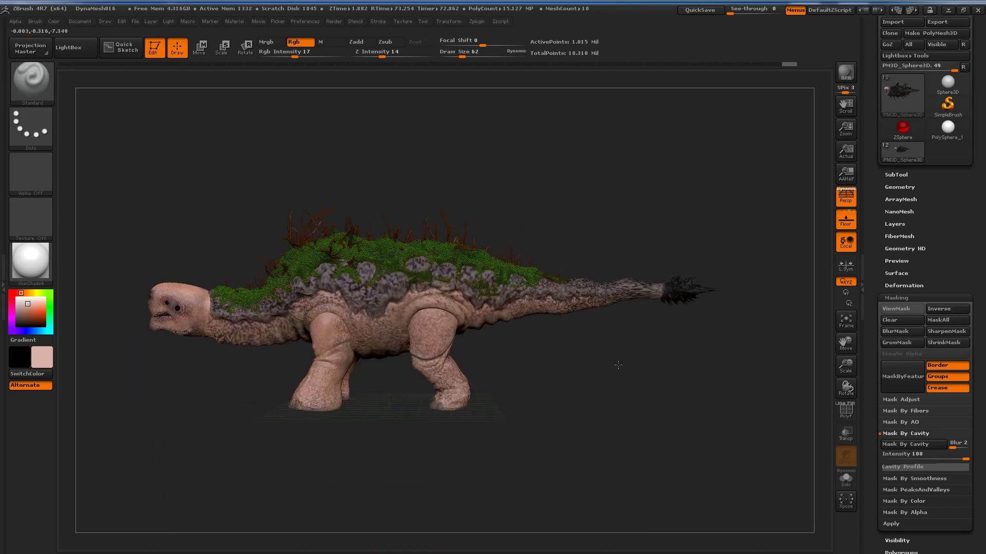
{"action": "left_click", "coordinate": [906, 175]}
{"action": "mouse_move", "coordinate": [916, 252]}
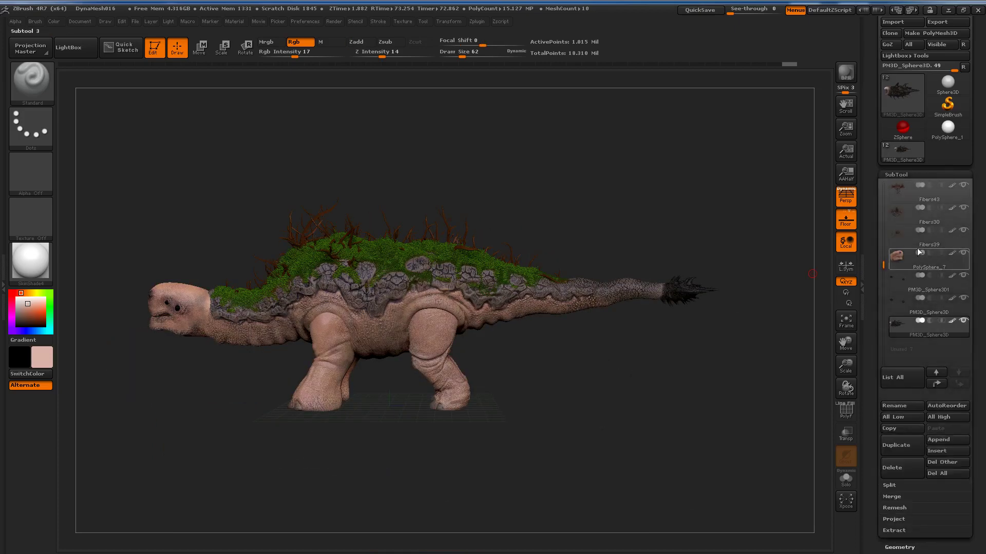
{"action": "left_click", "coordinate": [901, 213]}
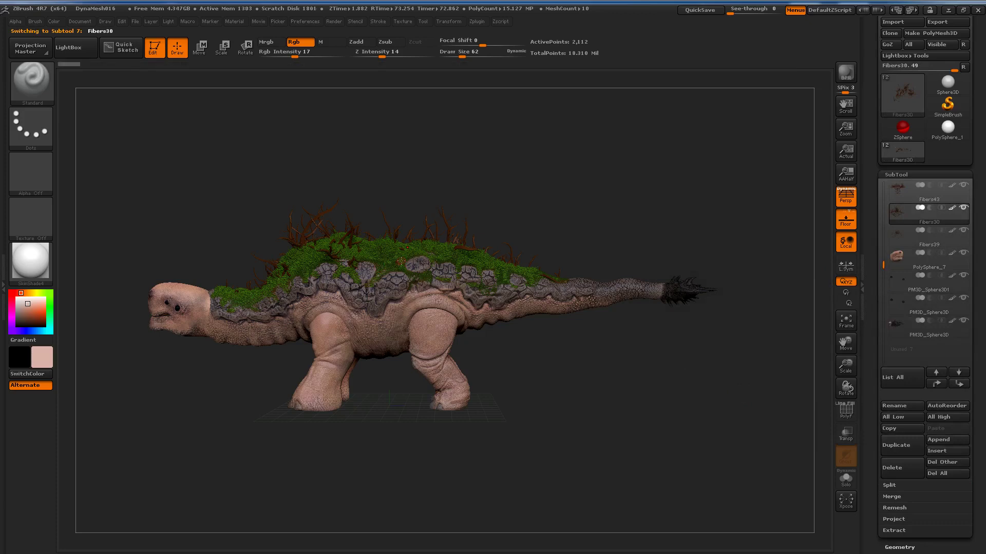
{"action": "scroll", "coordinate": [401, 262], "scroll_direction": "up", "scroll_amount": 2}
{"action": "scroll", "coordinate": [401, 262], "scroll_direction": "up", "scroll_amount": 2}
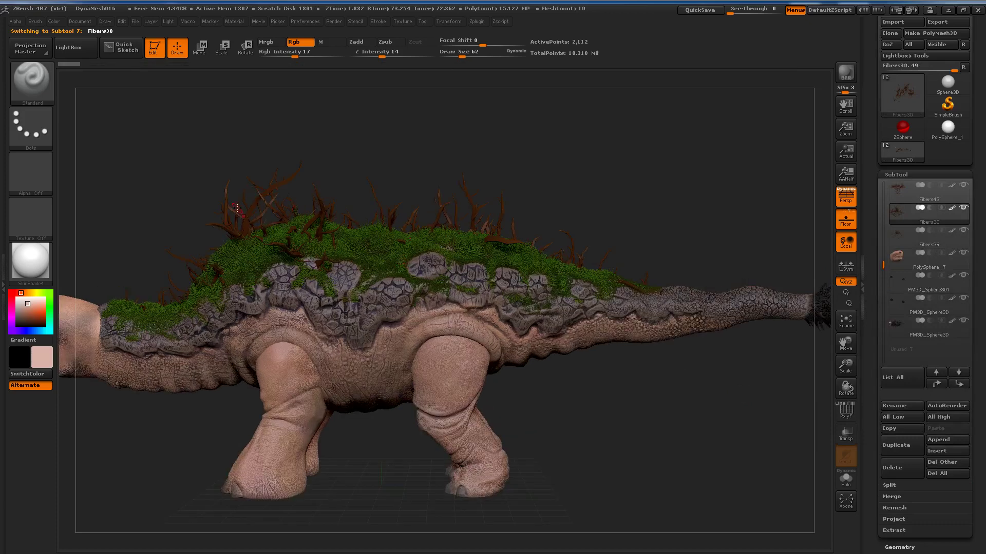
{"action": "left_click_drag", "start_coordinate": [463, 56], "coordinate": [482, 56]}
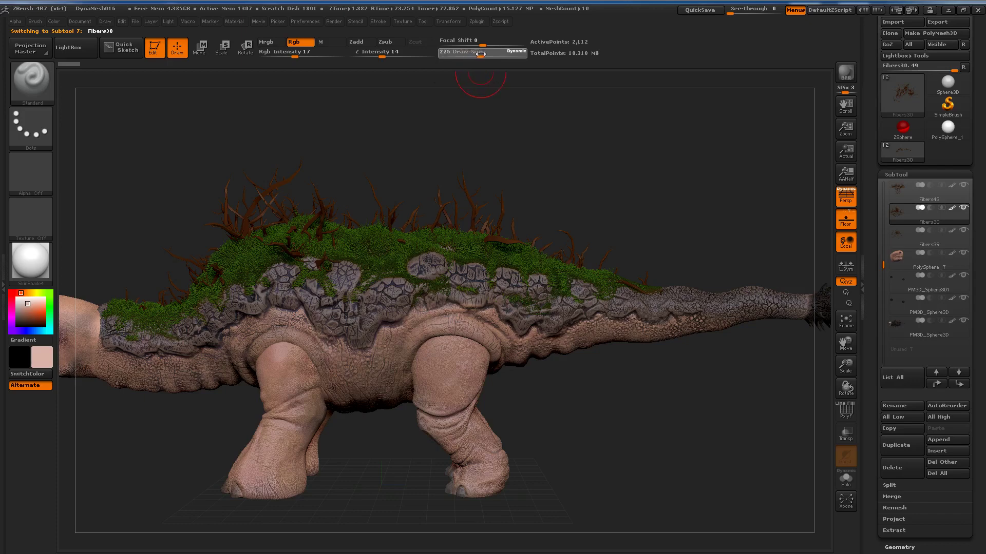
Try a freehand mask on the back twigs, clear it, and zoom in on the mossy back
{"action": "key", "text": "ctrl"}
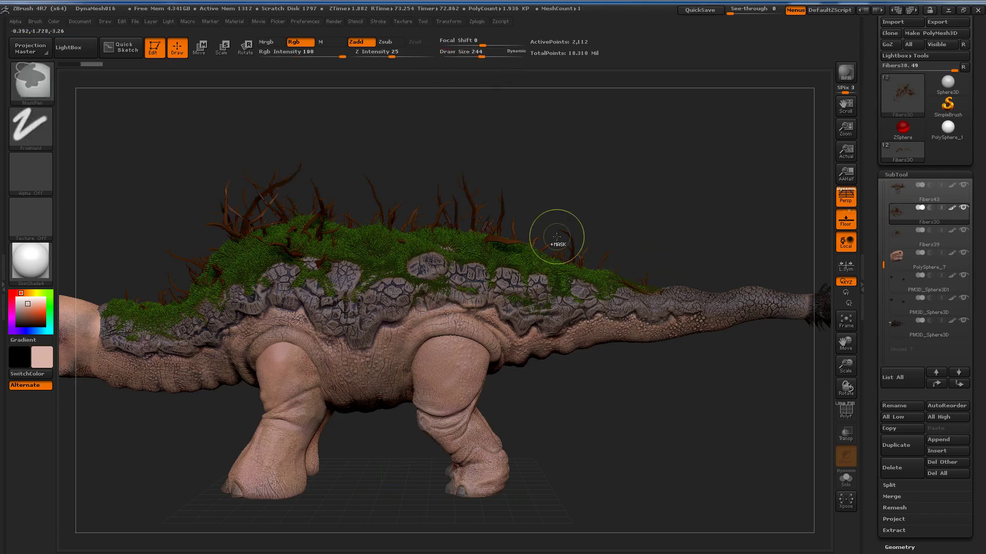
{"action": "left_click_drag", "start_coordinate": [551, 236], "coordinate": [179, 139], "text": "ctrl"}
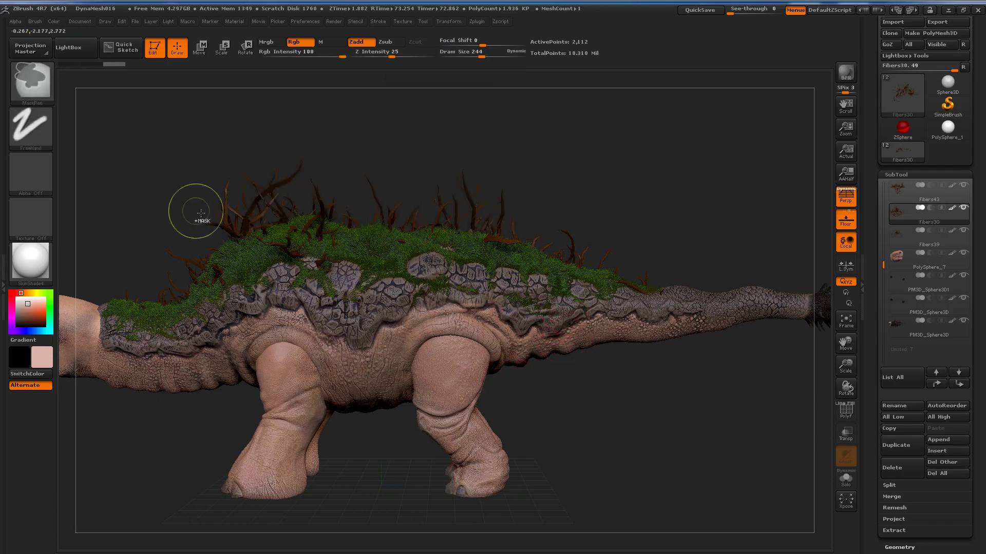
{"action": "left_click_drag", "start_coordinate": [110, 187], "coordinate": [379, 369], "text": "ctrl"}
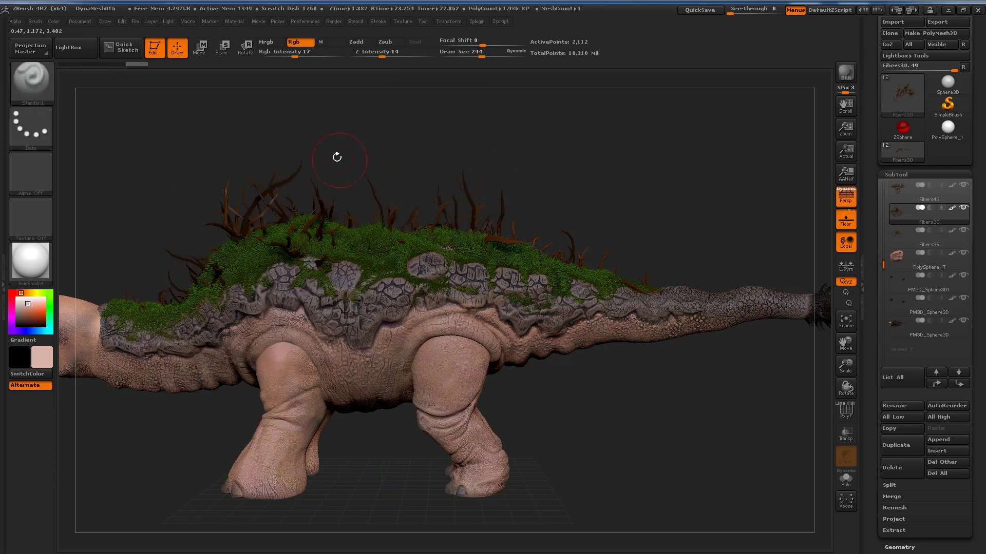
{"action": "left_click_drag", "start_coordinate": [158, 175], "coordinate": [580, 379], "text": "ctrl"}
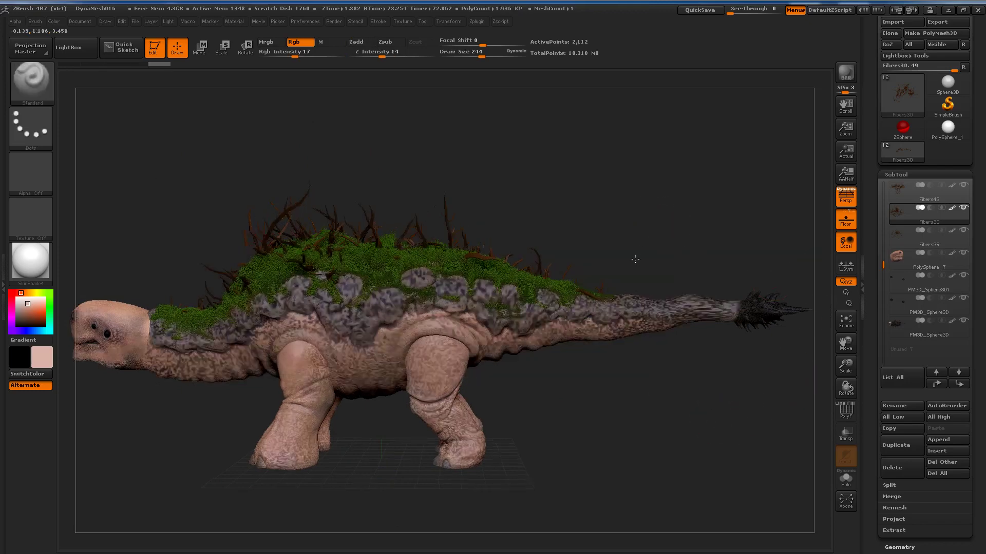
{"action": "left_click_drag", "start_coordinate": [635, 259], "coordinate": [632, 263]}
{"action": "left_click_drag", "start_coordinate": [877, 254], "coordinate": [557, 229]}
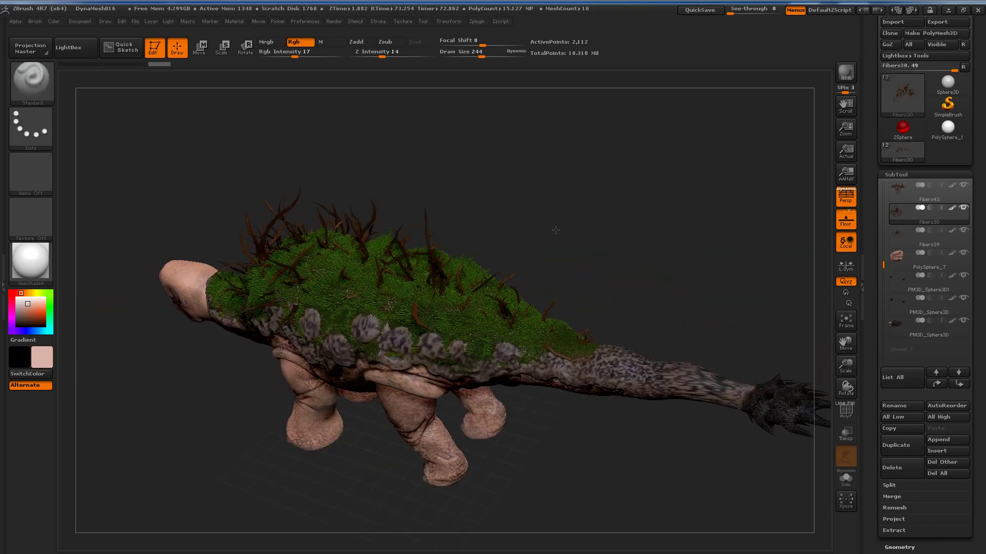
{"action": "mouse_move", "coordinate": [363, 231]}
{"action": "left_mouse_down"}
{"action": "mouse_move", "coordinate": [365, 239]}
{"action": "mouse_move", "coordinate": [811, 136]}
{"action": "left_mouse_up"}
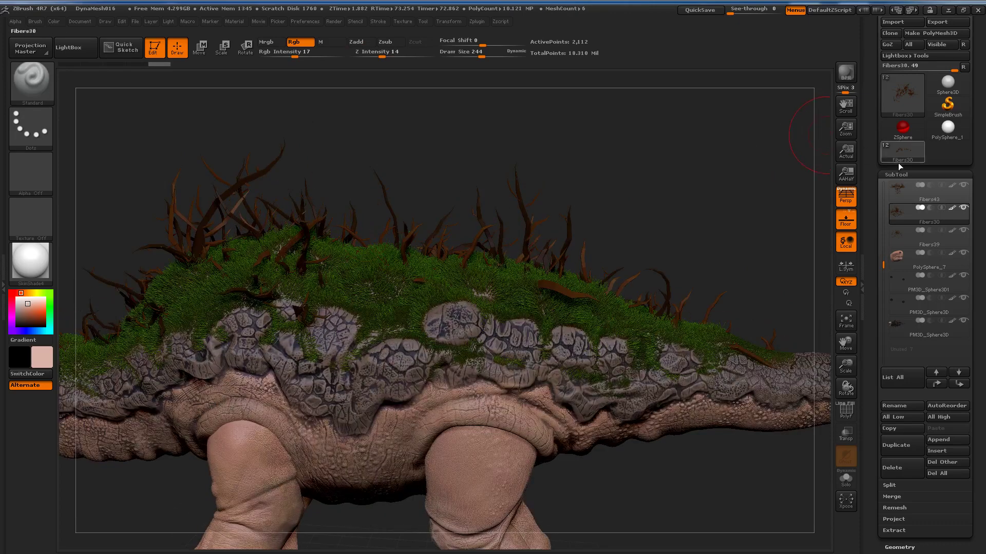
Preview the twig fibers and raise MaxFibers to about 37, giving 37086 fibers
{"action": "left_click", "coordinate": [913, 174]}
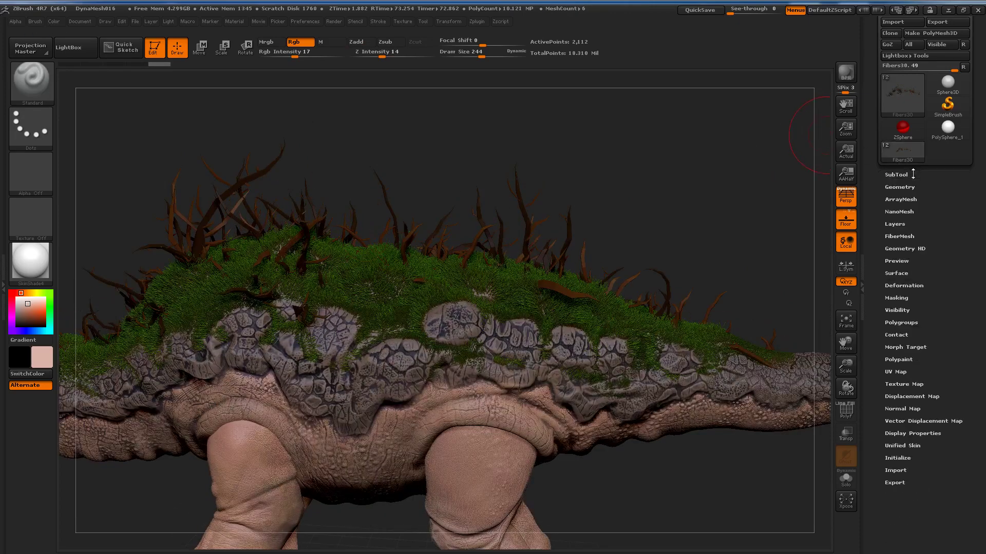
{"action": "left_click", "coordinate": [899, 236]}
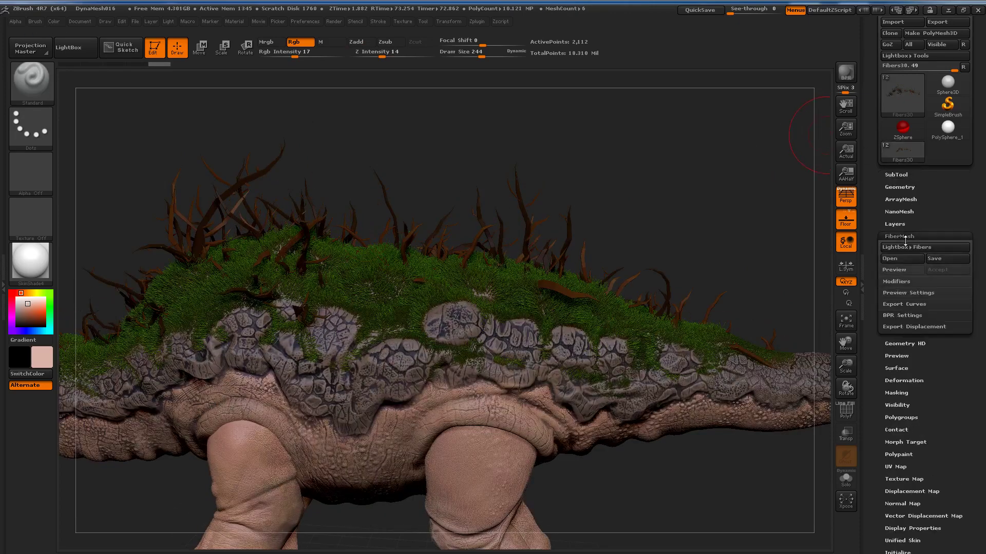
{"action": "left_click", "coordinate": [907, 270]}
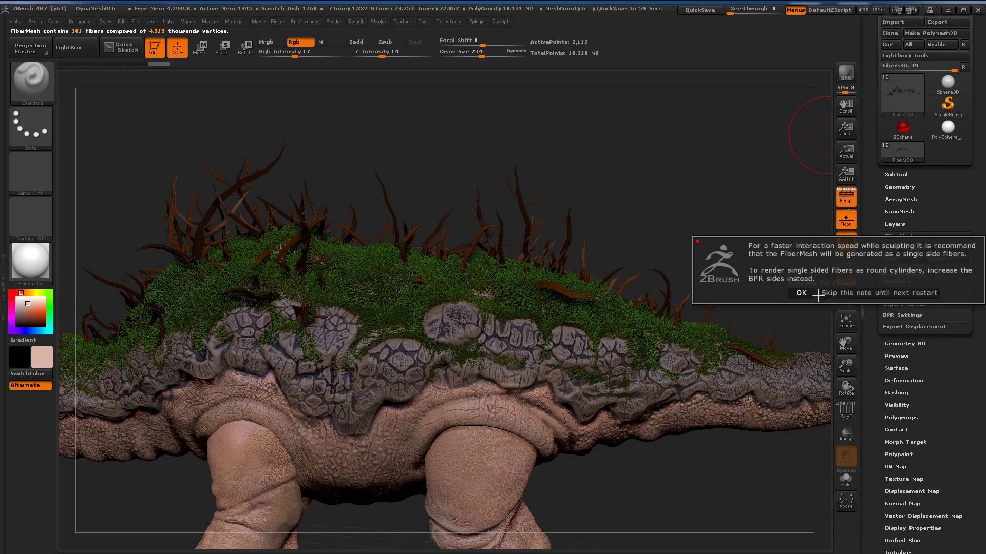
{"action": "left_click", "coordinate": [801, 293]}
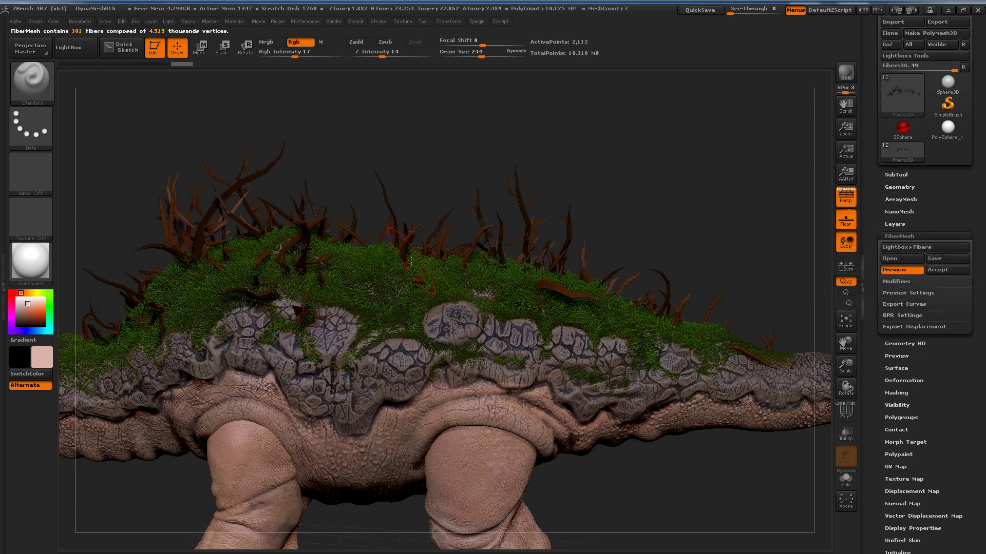
{"action": "scroll", "coordinate": [411, 262], "scroll_direction": "up", "scroll_amount": 2}
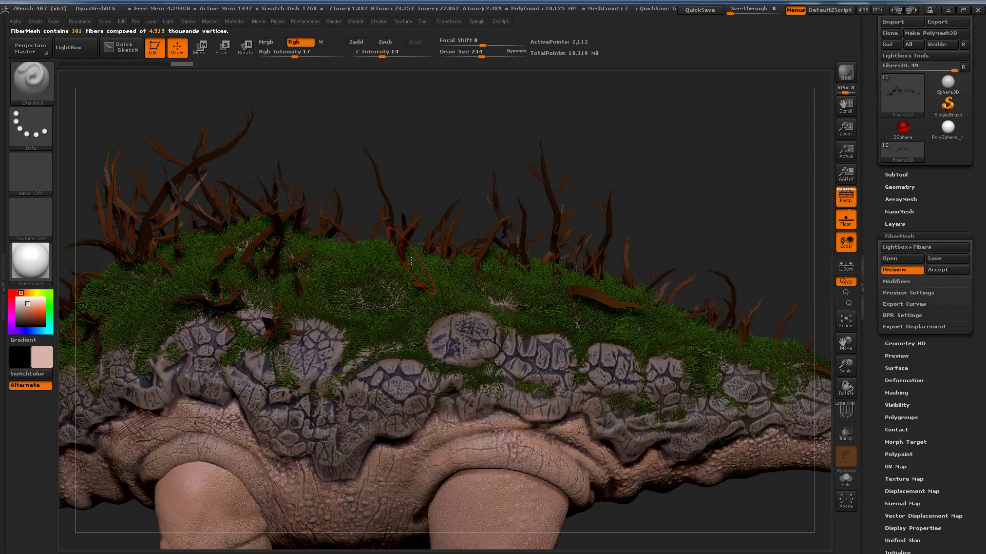
{"action": "scroll", "coordinate": [411, 262], "scroll_direction": "up", "scroll_amount": 2}
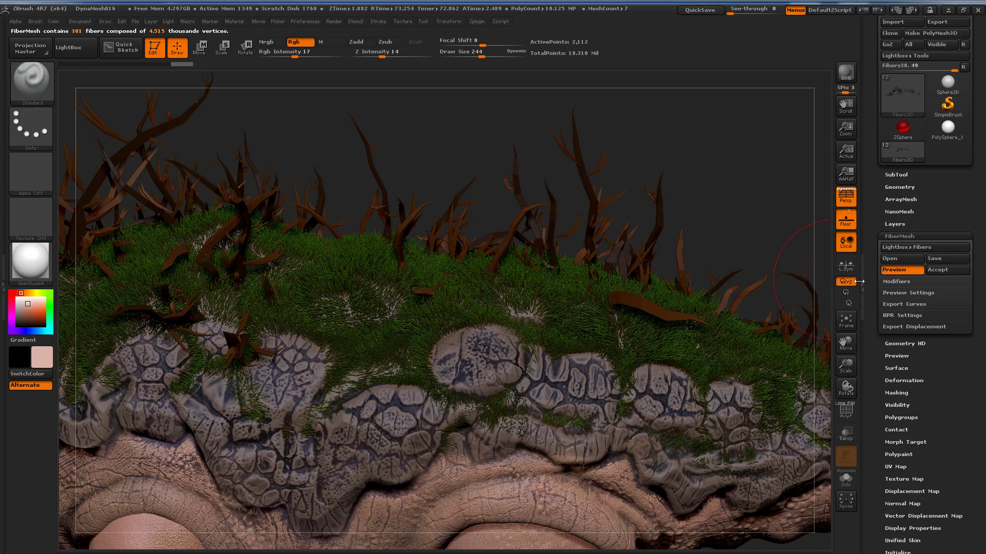
{"action": "left_click", "coordinate": [886, 283]}
{"action": "left_click_drag", "start_coordinate": [883, 290], "coordinate": [910, 291]}
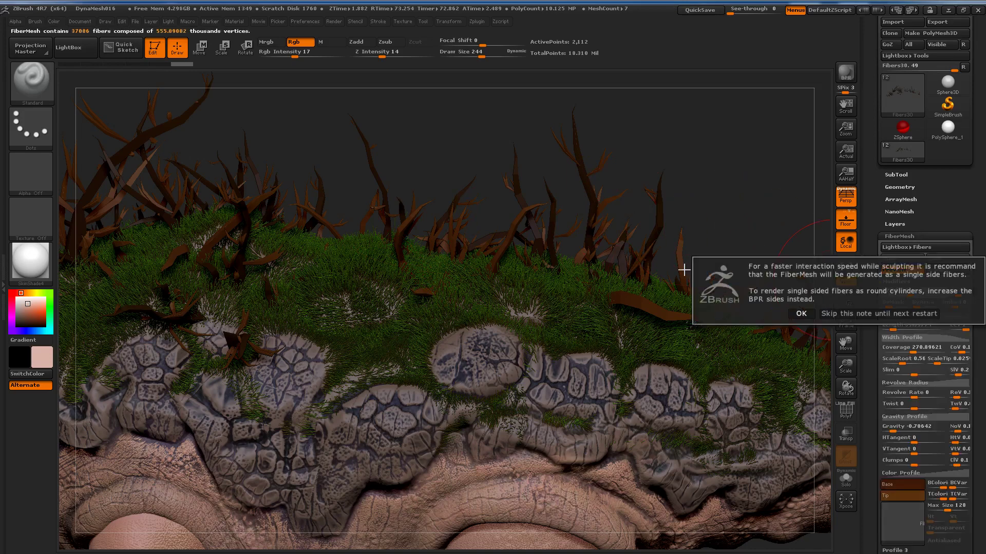
{"action": "left_click", "coordinate": [801, 314]}
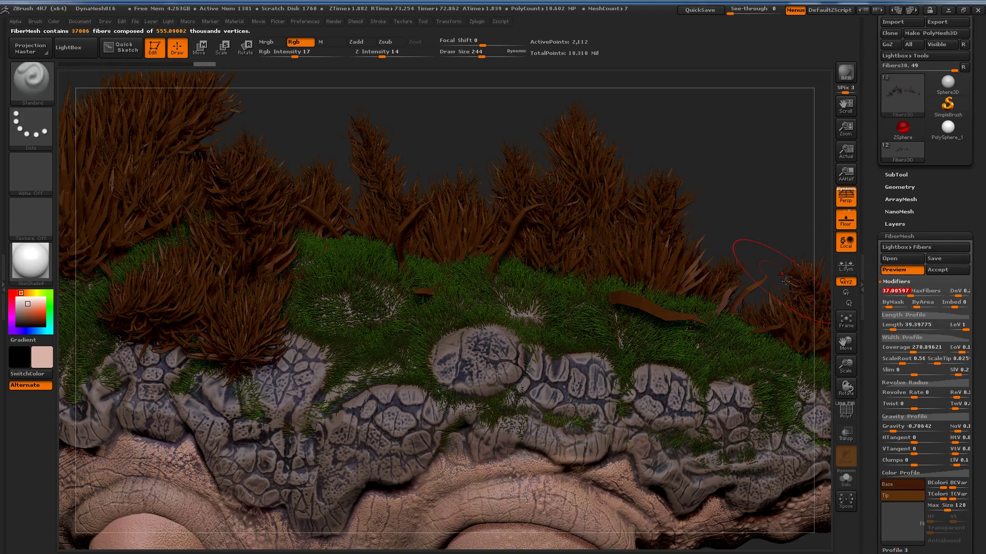
Lower MaxFibers, drop Coverage to about 44, and adjust the twig fiber length
{"action": "left_click_drag", "start_coordinate": [909, 297], "coordinate": [903, 297]}
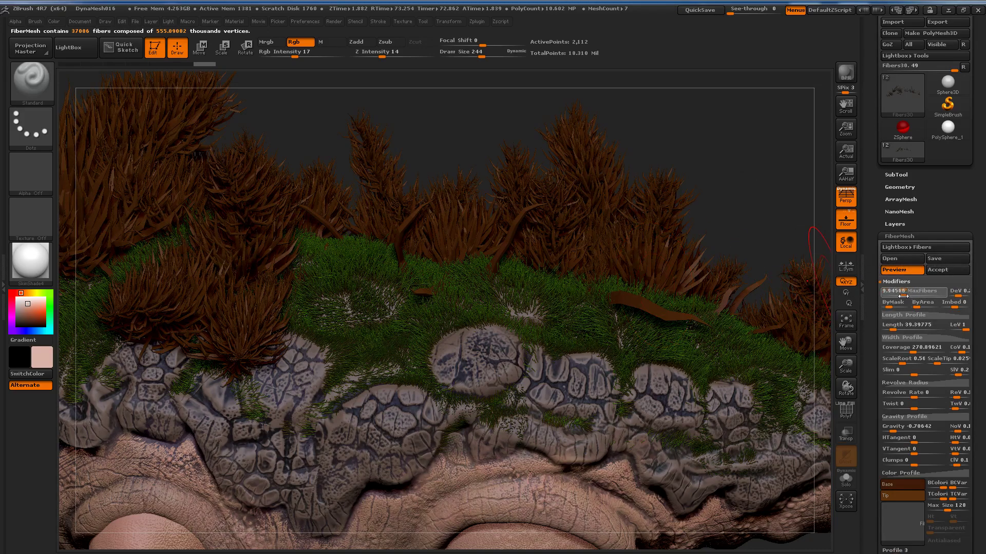
{"action": "left_click", "coordinate": [772, 311]}
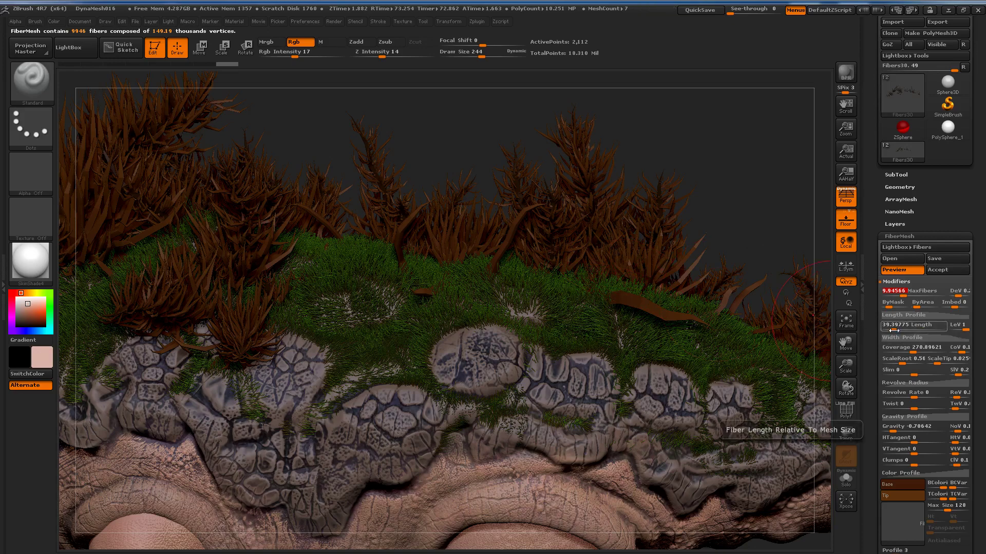
{"action": "left_click_drag", "start_coordinate": [897, 349], "coordinate": [905, 349]}
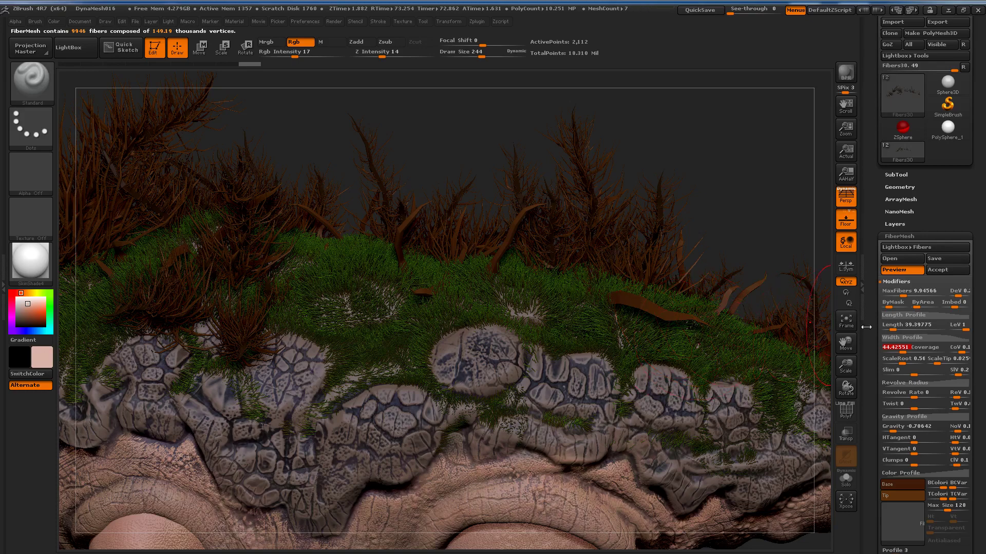
{"action": "left_click_drag", "start_coordinate": [579, 253], "coordinate": [568, 268]}
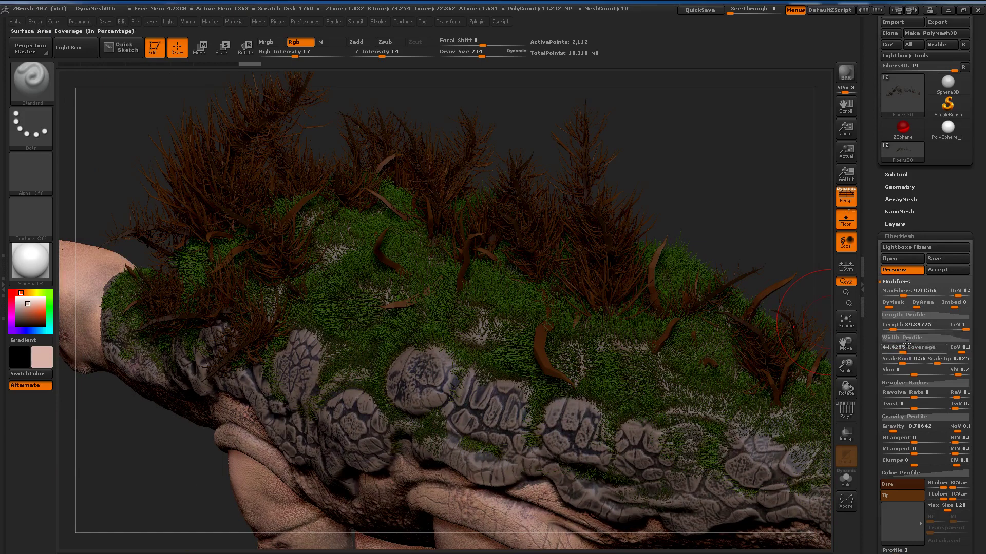
{"action": "left_click_drag", "start_coordinate": [893, 329], "coordinate": [891, 330]}
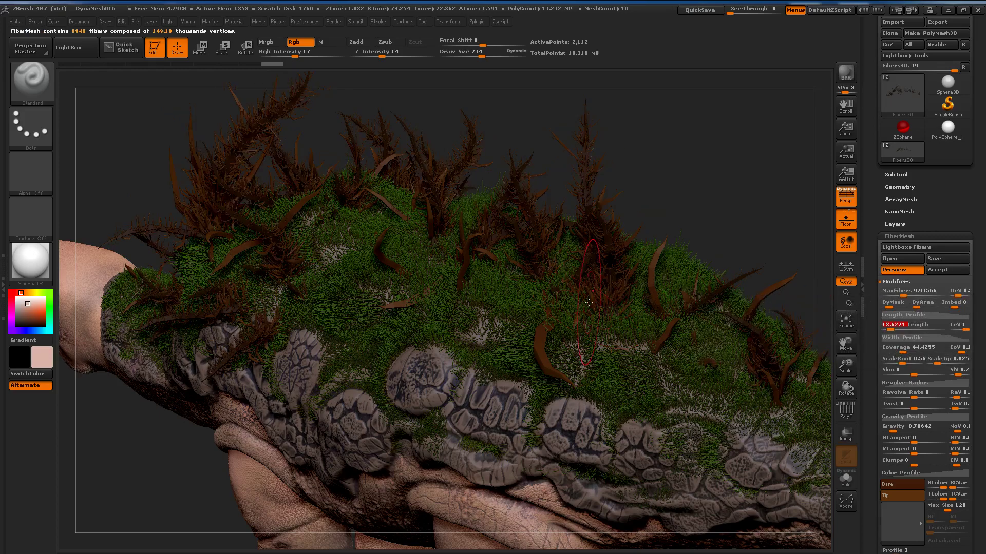
{"action": "left_click_drag", "start_coordinate": [573, 330], "coordinate": [614, 256]}
Enter a MaxFibers value of 4 and set Length to about 188
{"action": "left_click", "coordinate": [901, 293]}
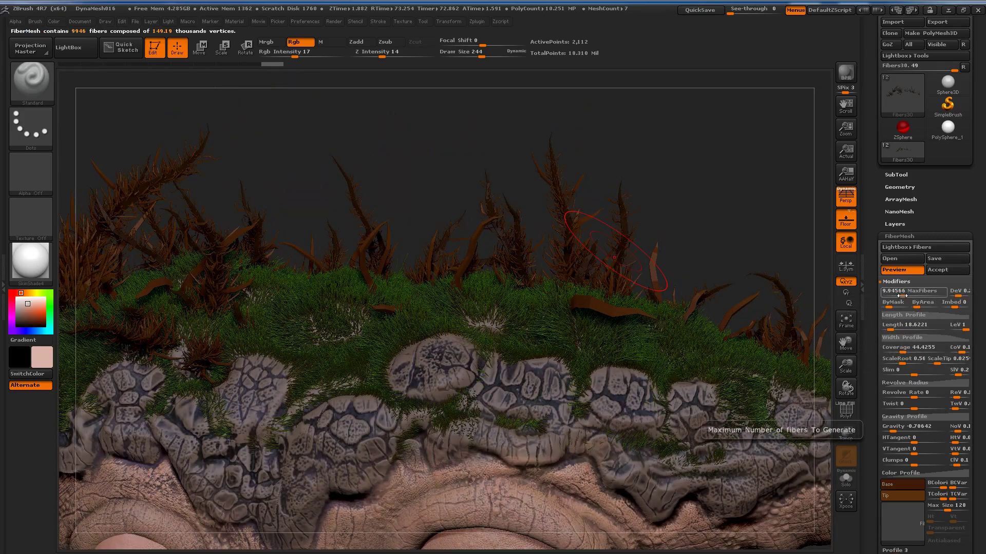
{"action": "type", "text": "4025"}
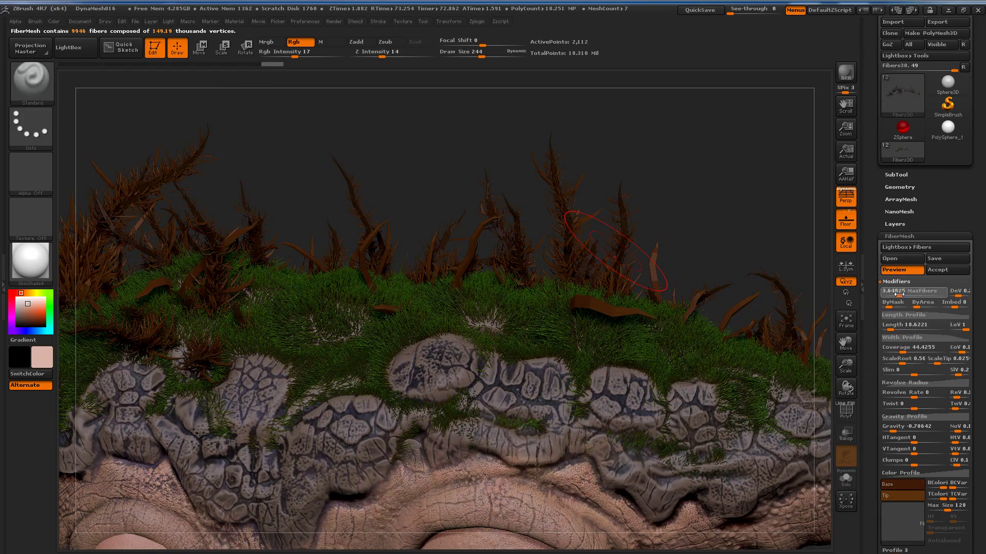
{"action": "key", "text": "Return"}
{"action": "left_click", "coordinate": [801, 317]}
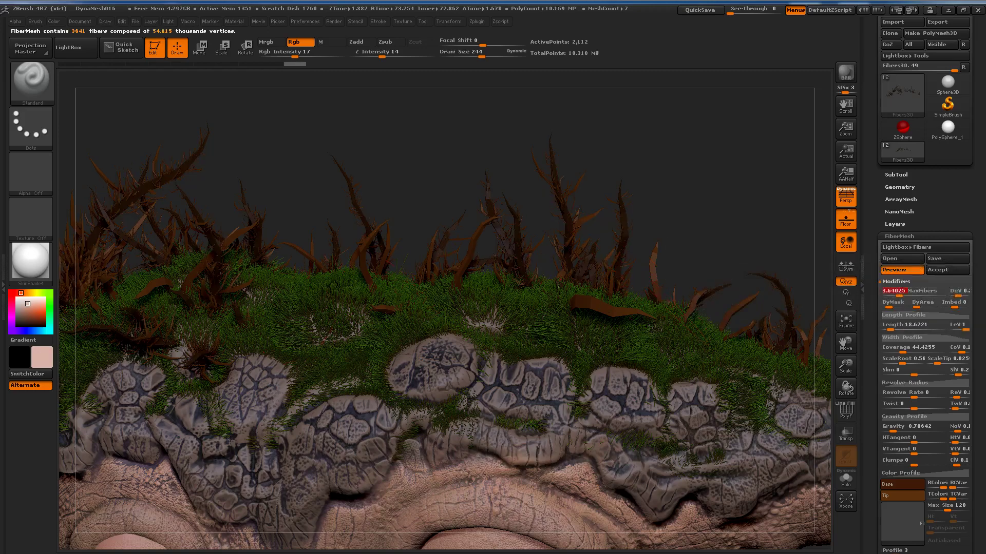
{"action": "right_click_drag", "start_coordinate": [291, 310], "coordinate": [432, 312]}
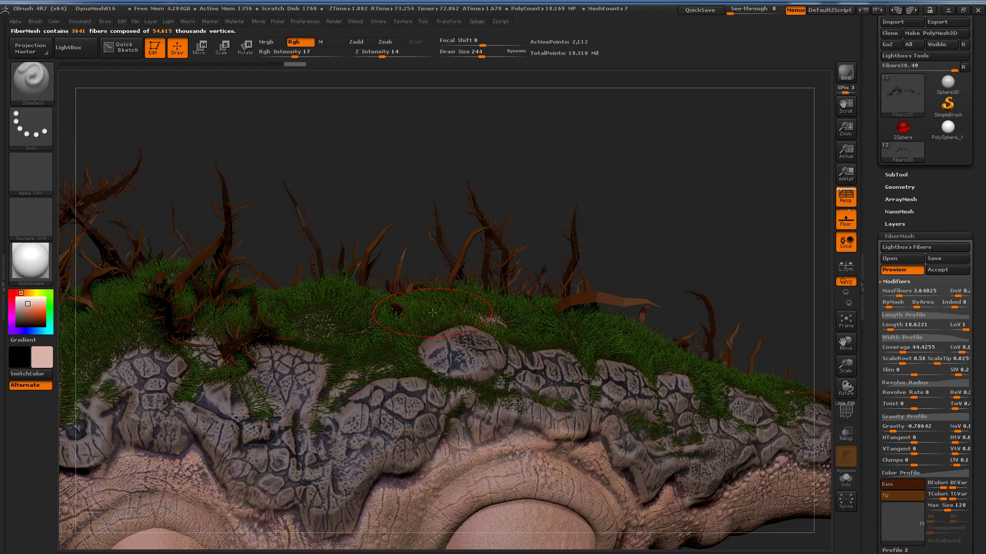
{"action": "left_click", "coordinate": [894, 326]}
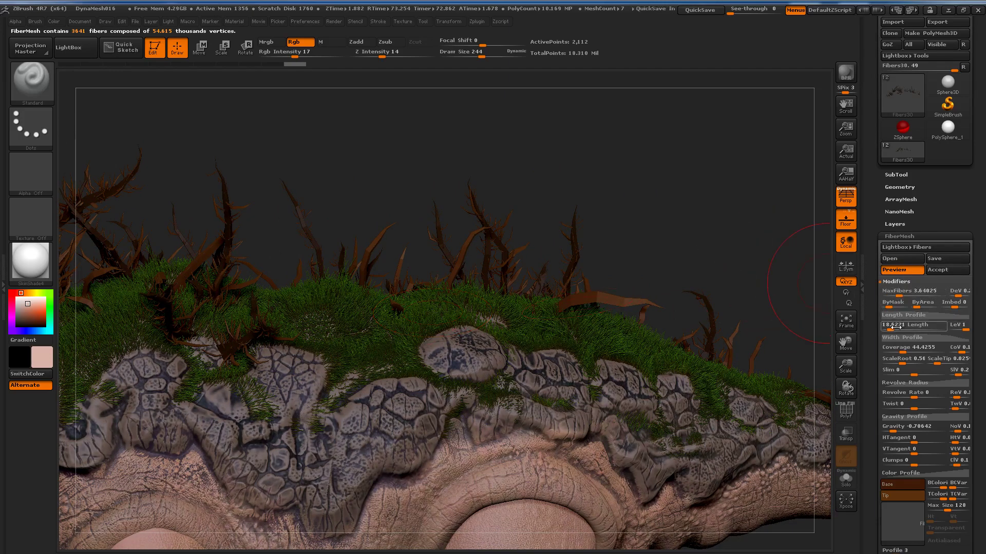
{"action": "key", "text": "Return"}
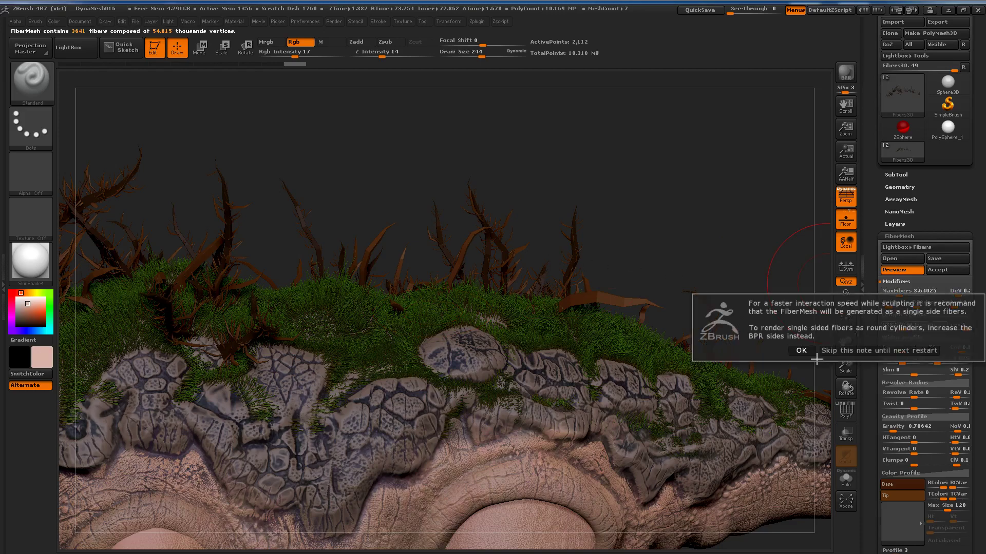
{"action": "left_click", "coordinate": [800, 351]}
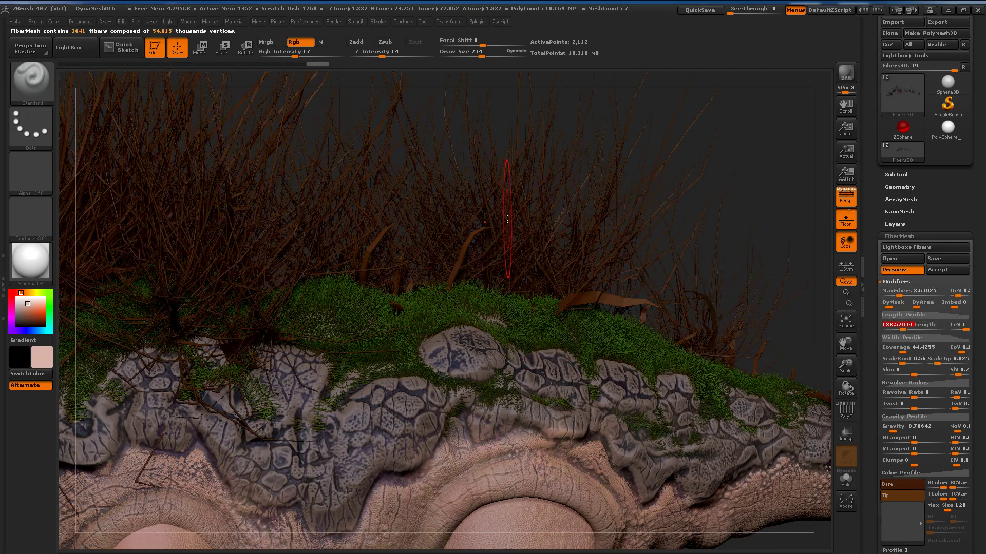
Shorten the twig fibers to about 138 Length and reduce MaxFibers further
{"action": "left_click_drag", "start_coordinate": [508, 219], "coordinate": [483, 249]}
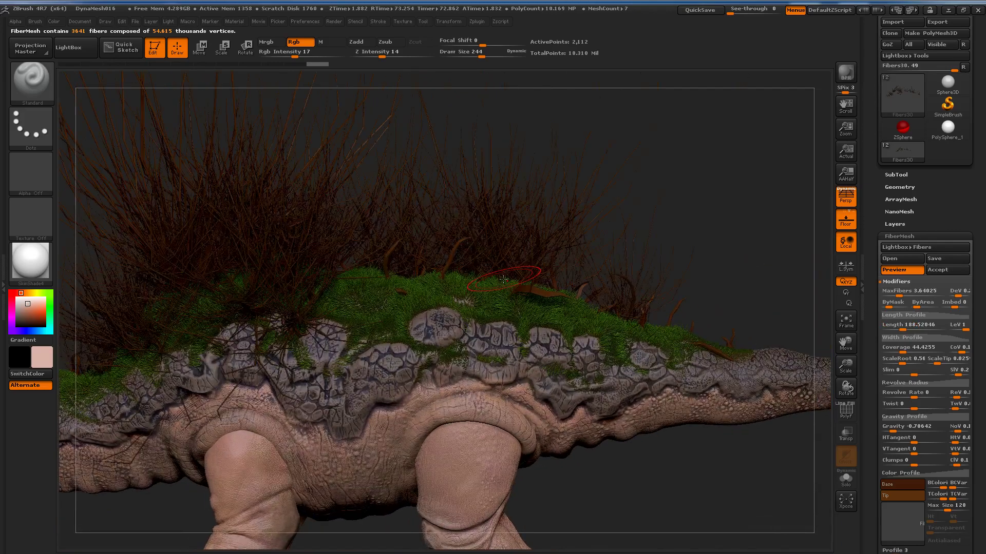
{"action": "key", "text": "f"}
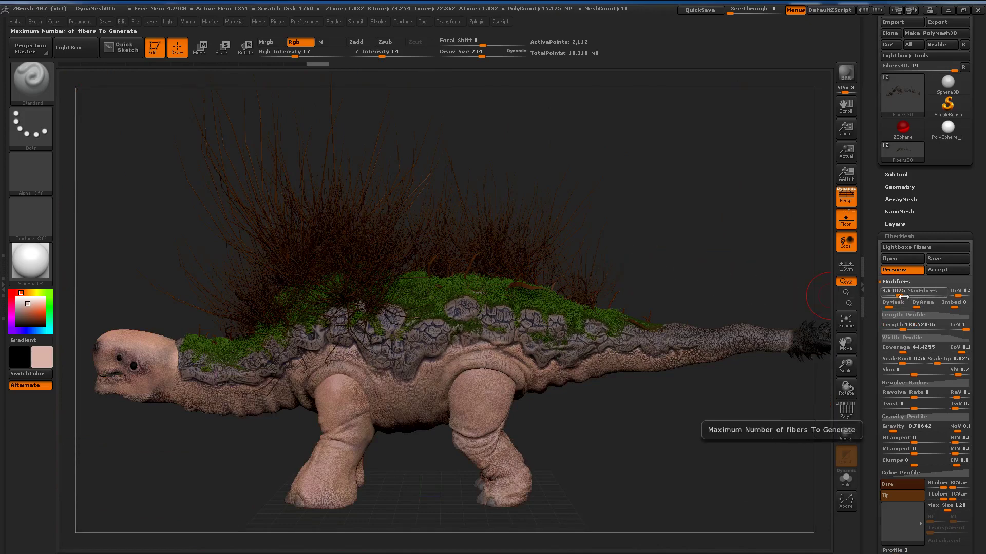
{"action": "left_click_drag", "start_coordinate": [902, 328], "coordinate": [900, 328]}
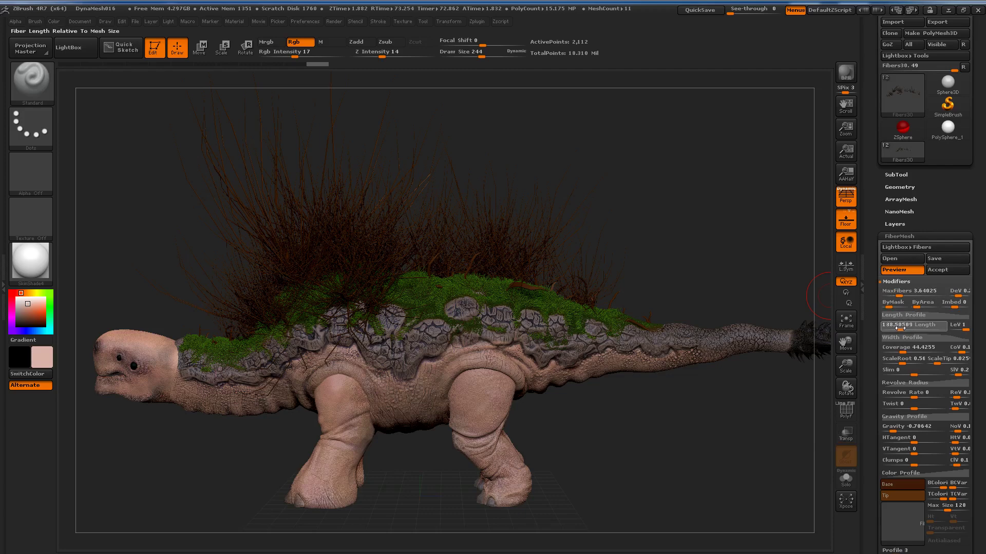
{"action": "left_click", "coordinate": [802, 351]}
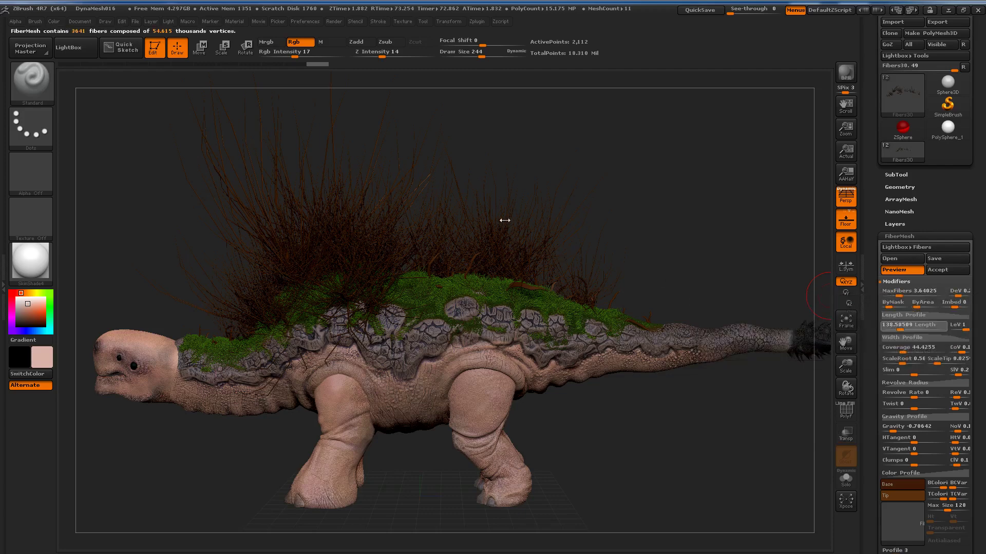
{"action": "mouse_move", "coordinate": [423, 260]}
{"action": "left_mouse_down"}
{"action": "mouse_move", "coordinate": [527, 300]}
{"action": "mouse_move", "coordinate": [512, 300]}
{"action": "left_mouse_up"}
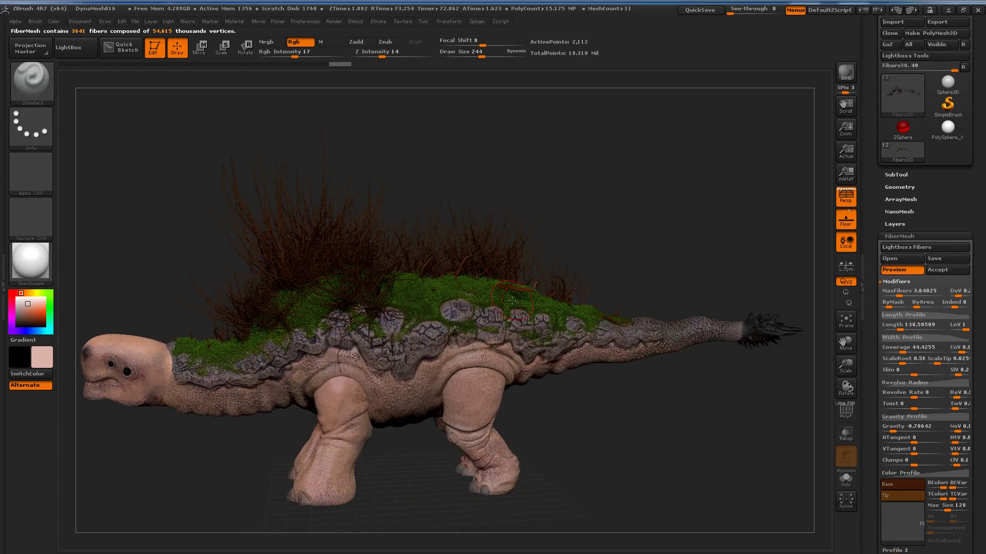
{"action": "scroll", "coordinate": [512, 301], "scroll_direction": "up", "scroll_amount": 2}
{"action": "scroll", "coordinate": [512, 301], "scroll_direction": "up", "scroll_amount": 2}
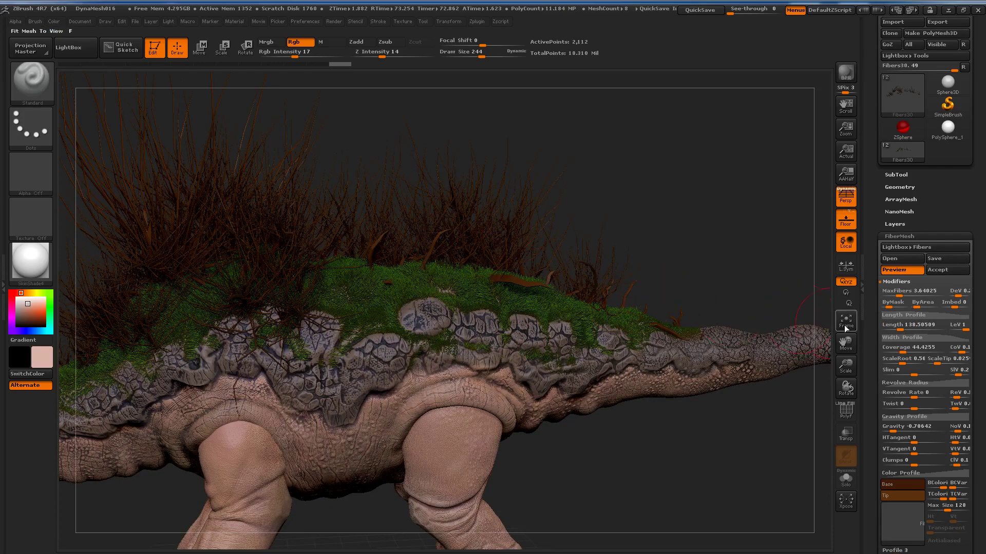
{"action": "left_click_drag", "start_coordinate": [898, 296], "coordinate": [897, 296]}
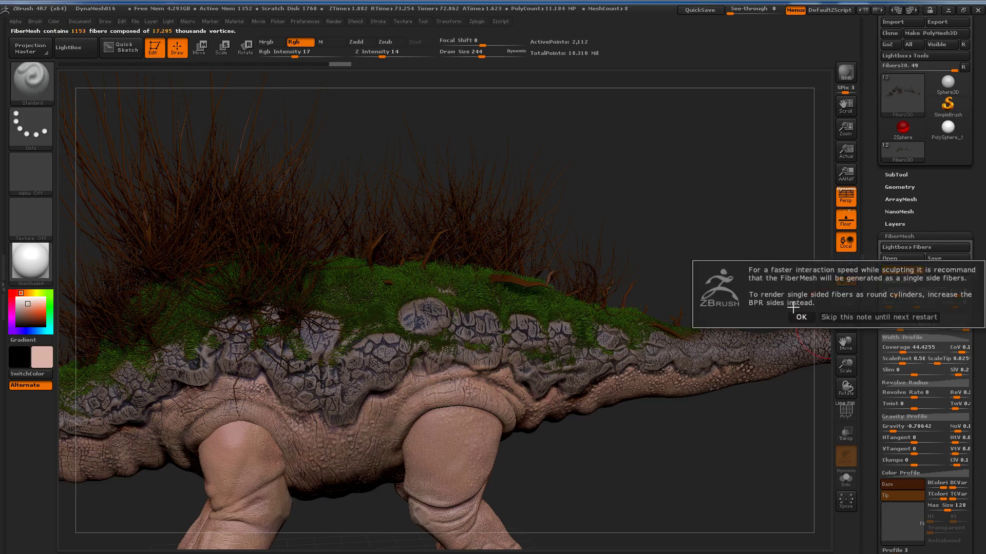
{"action": "left_click", "coordinate": [802, 318]}
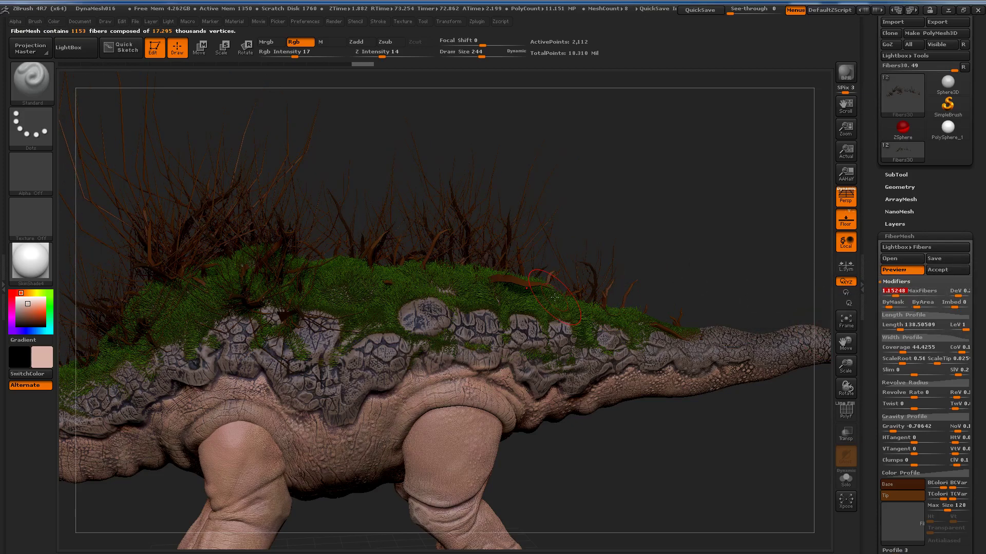
Set Segments to 6, tune MaxFibers to about 0.95, and Accept the fibers as a subtool
{"action": "left_click_drag", "start_coordinate": [374, 240], "coordinate": [373, 285]}
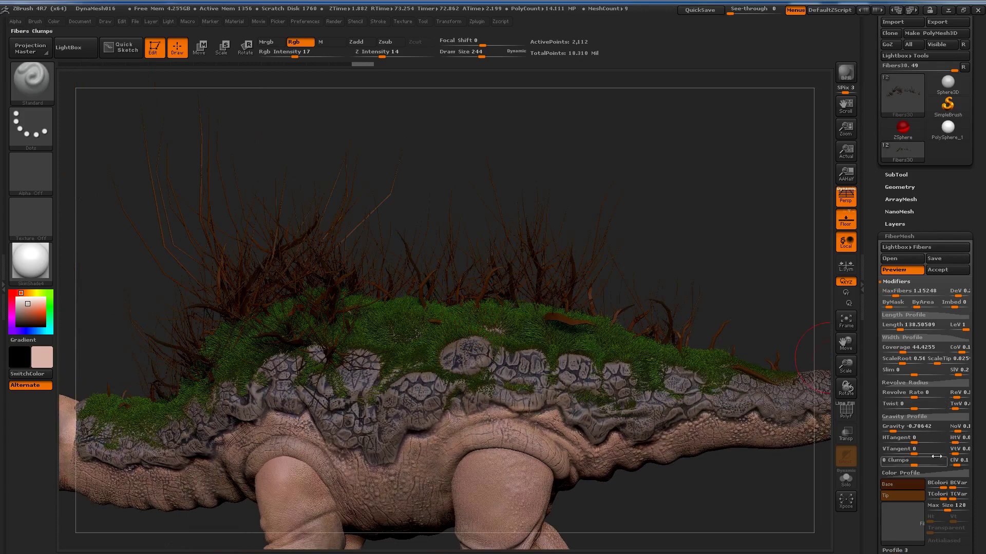
{"action": "scroll", "coordinate": [964, 287], "scroll_direction": "down", "scroll_amount": 3}
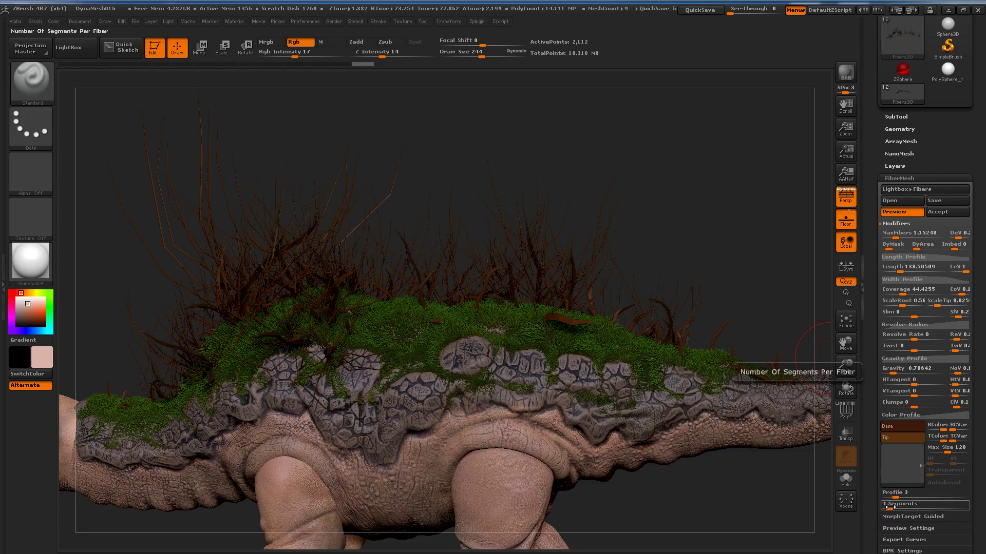
{"action": "left_click", "coordinate": [888, 507]}
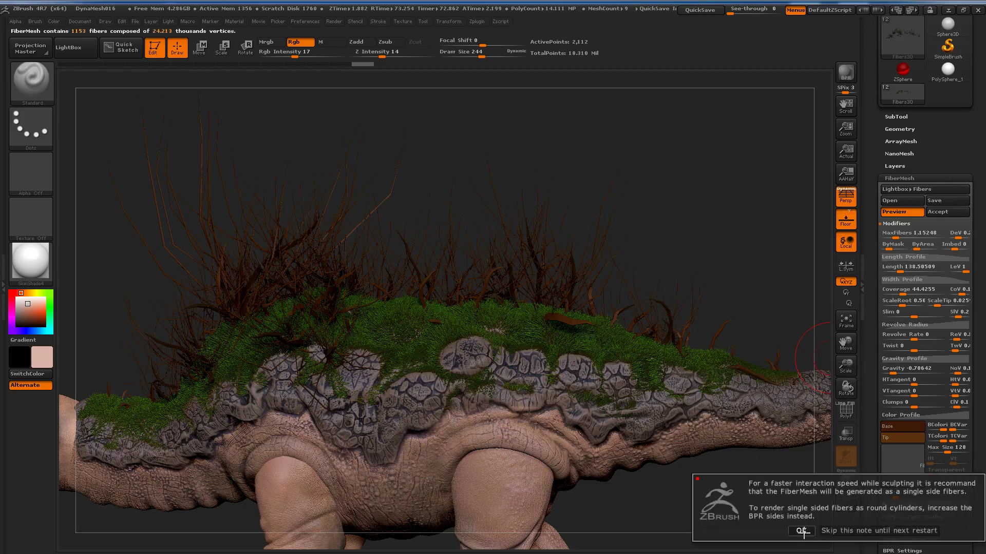
{"action": "left_click", "coordinate": [802, 532]}
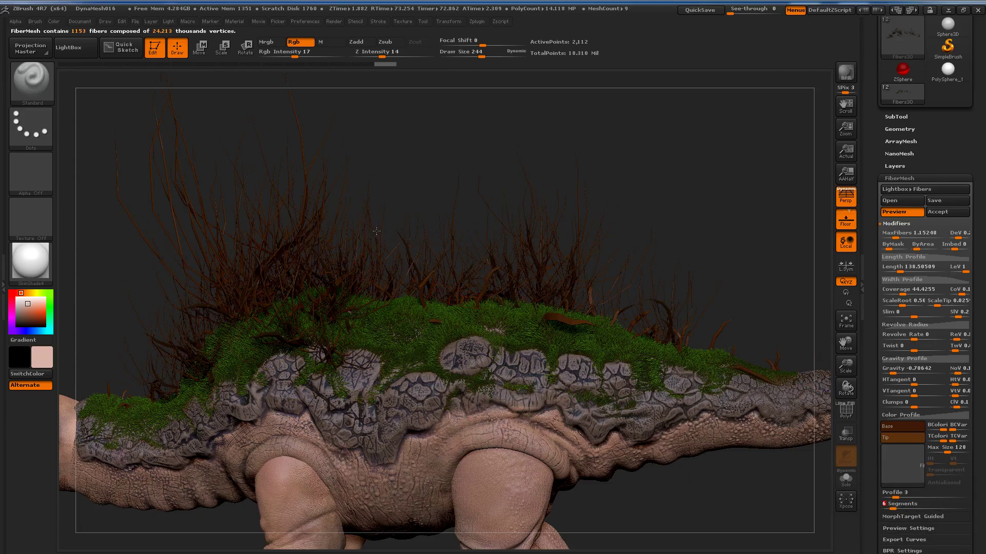
{"action": "mouse_move", "coordinate": [455, 295]}
{"action": "left_mouse_down"}
{"action": "mouse_move", "coordinate": [465, 288]}
{"action": "mouse_move", "coordinate": [452, 375]}
{"action": "left_mouse_up"}
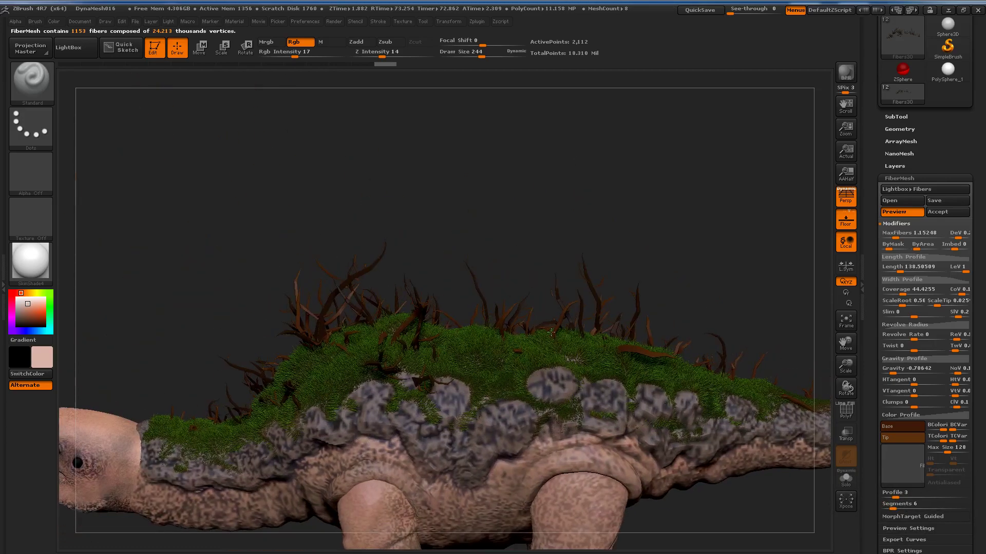
{"action": "left_click_drag", "start_coordinate": [895, 237], "coordinate": [894, 237]}
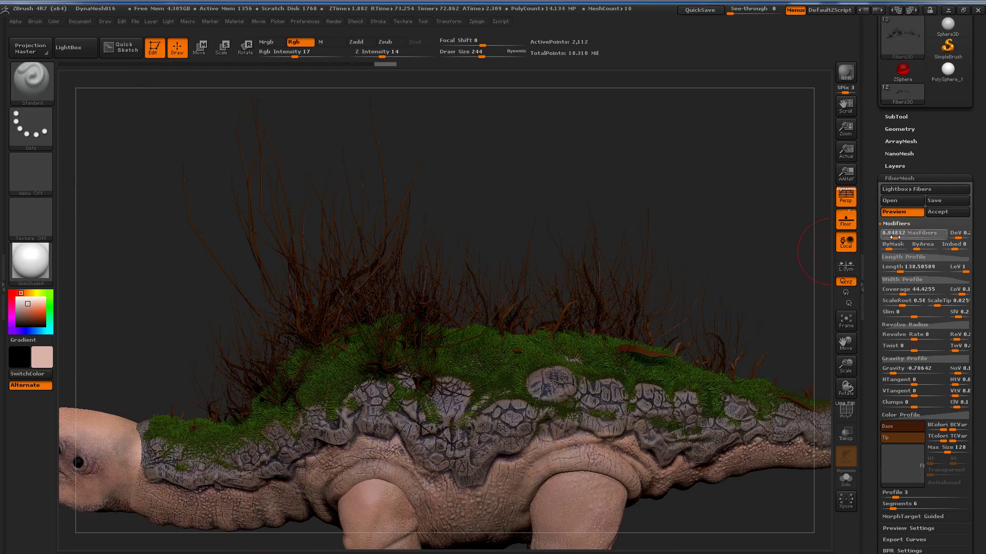
{"action": "left_click", "coordinate": [801, 259]}
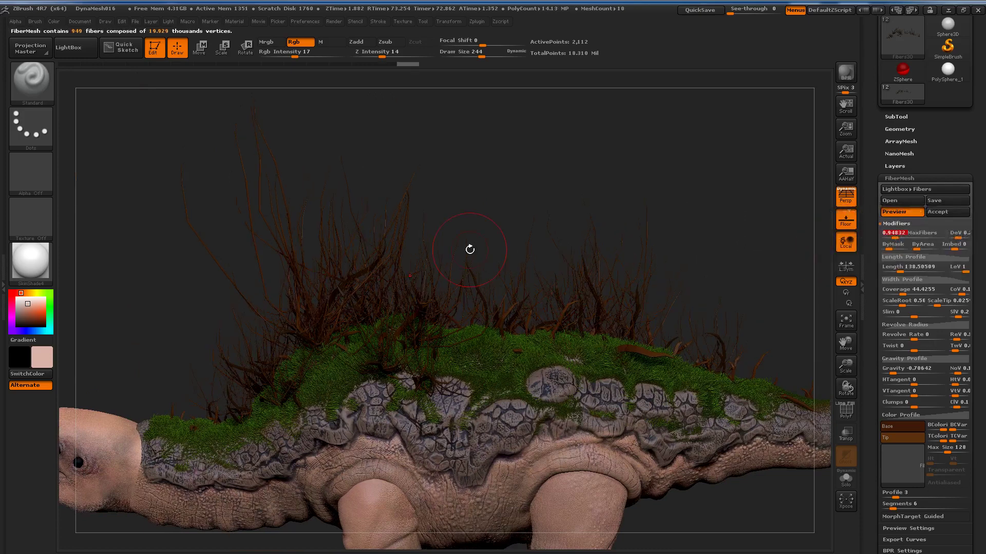
{"action": "left_click", "coordinate": [931, 213]}
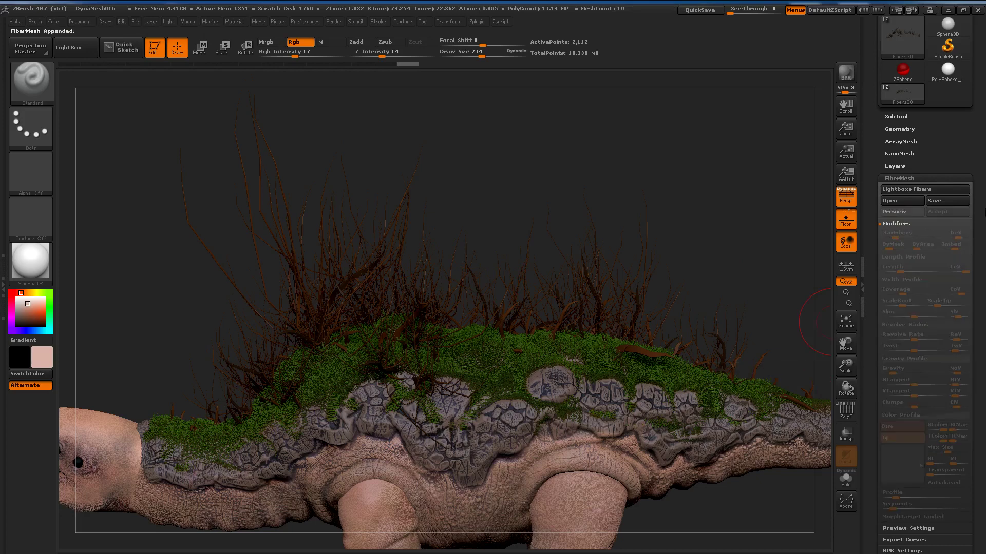
Select the Fibers11 subtool, frame the full creature side-on, and mask most of it
{"action": "left_click", "coordinate": [907, 117]}
{"action": "mouse_move", "coordinate": [916, 159]}
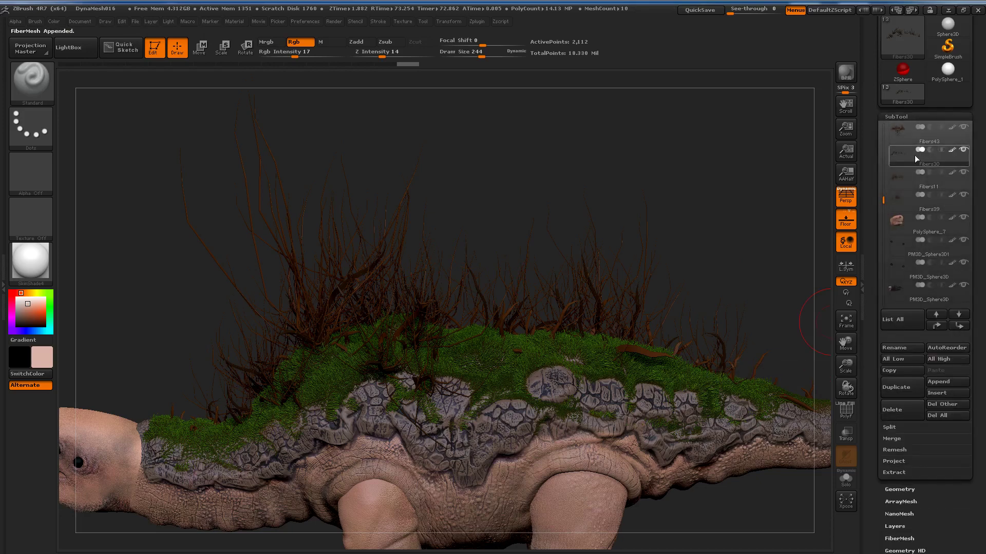
{"action": "left_click", "coordinate": [900, 180]}
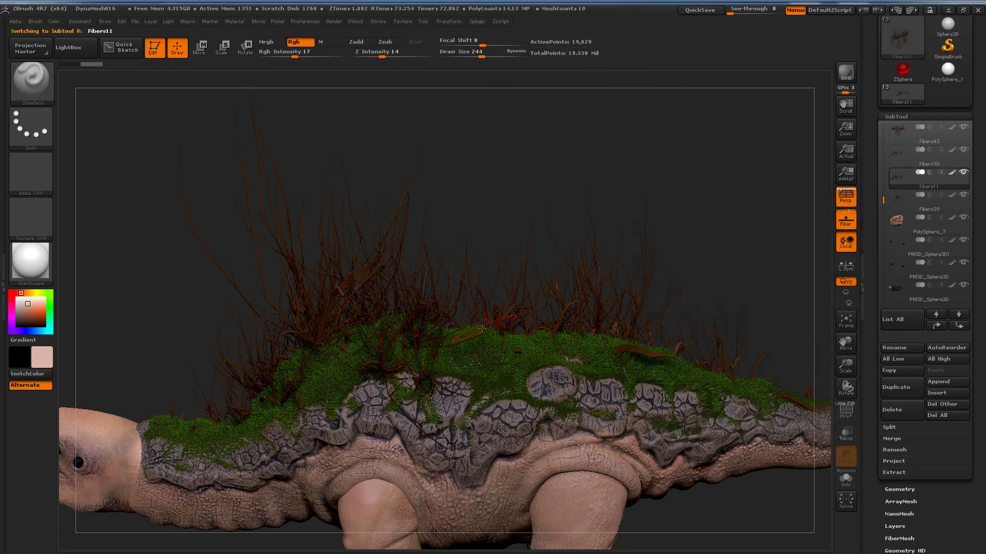
{"action": "left_click_drag", "start_coordinate": [452, 266], "coordinate": [494, 274]}
{"action": "left_click_drag", "start_coordinate": [427, 351], "coordinate": [366, 329]}
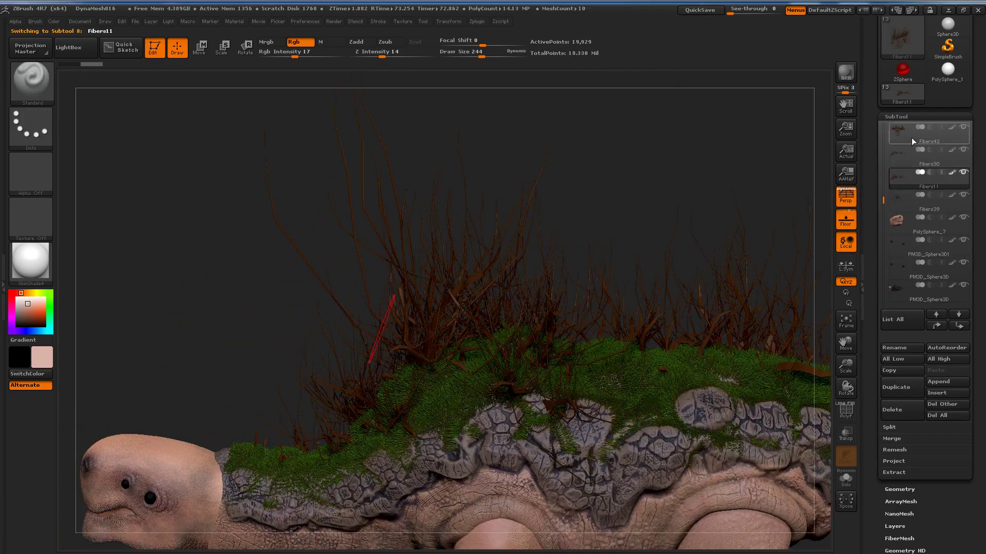
{"action": "scroll", "coordinate": [662, 239], "scroll_direction": "down", "scroll_amount": 5}
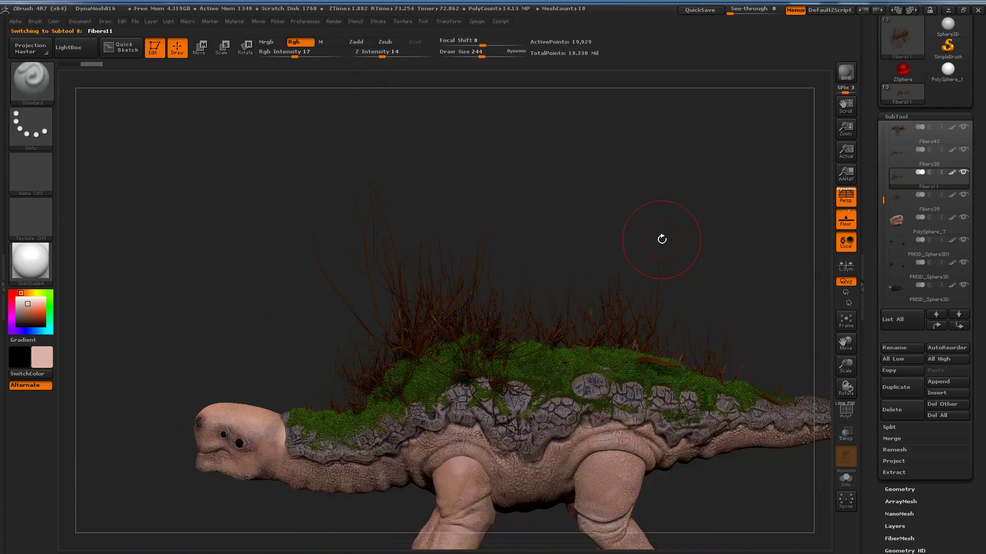
{"action": "key", "text": "ctrl"}
{"action": "left_click_drag", "start_coordinate": [330, 301], "coordinate": [732, 464], "text": "ctrl"}
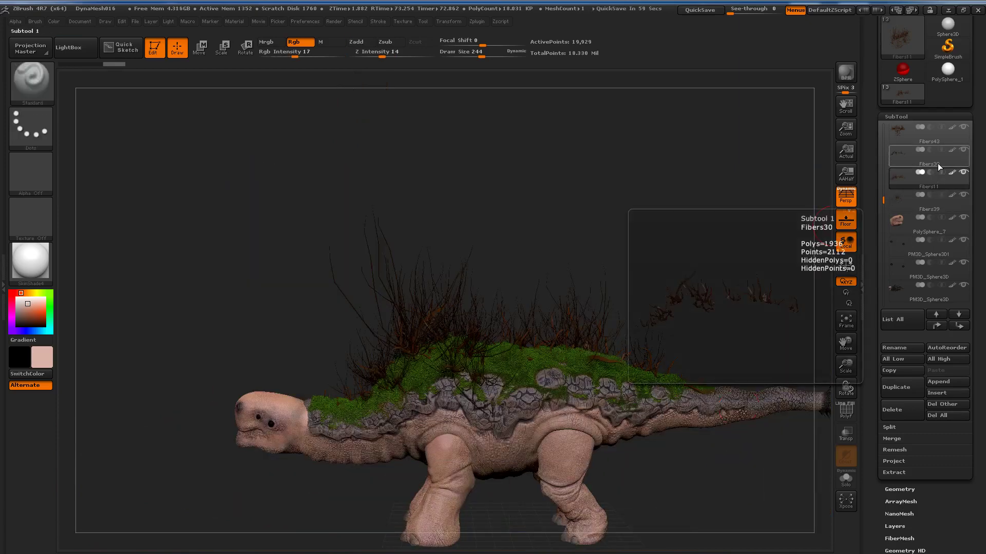
Preview 949 new fibers and set their Tip color to green
{"action": "left_click", "coordinate": [917, 117]}
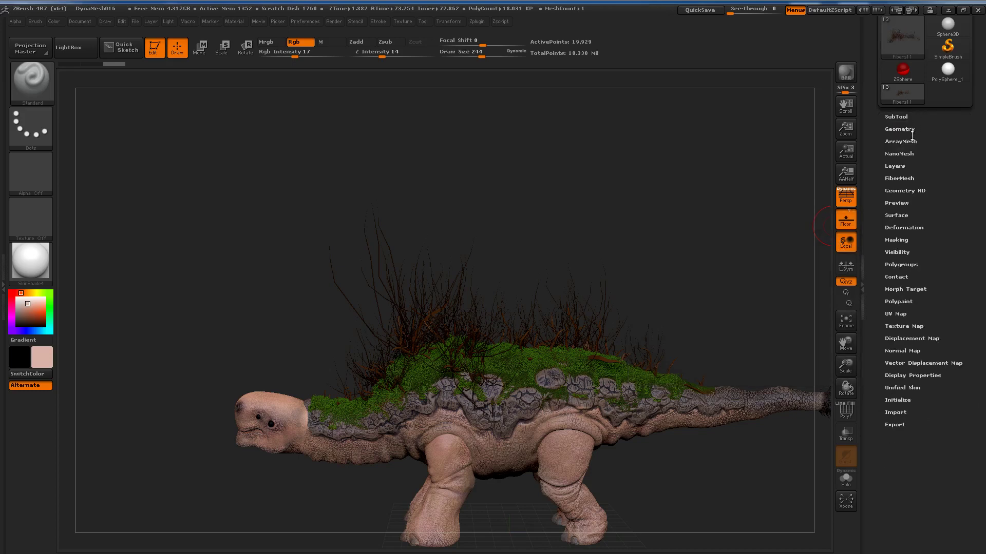
{"action": "scroll", "coordinate": [912, 183], "scroll_direction": "down", "scroll_amount": 1}
{"action": "left_click", "coordinate": [906, 183]}
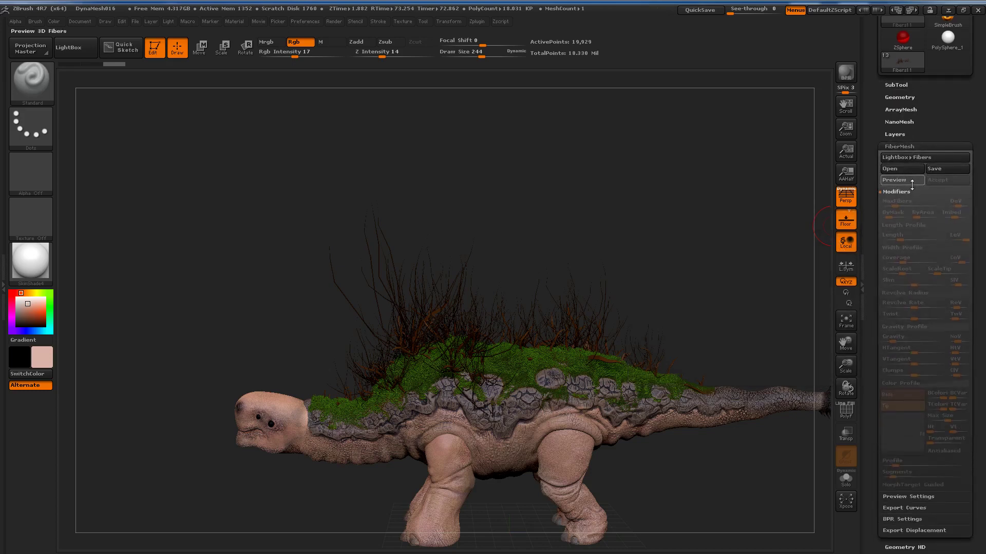
{"action": "left_click", "coordinate": [801, 203]}
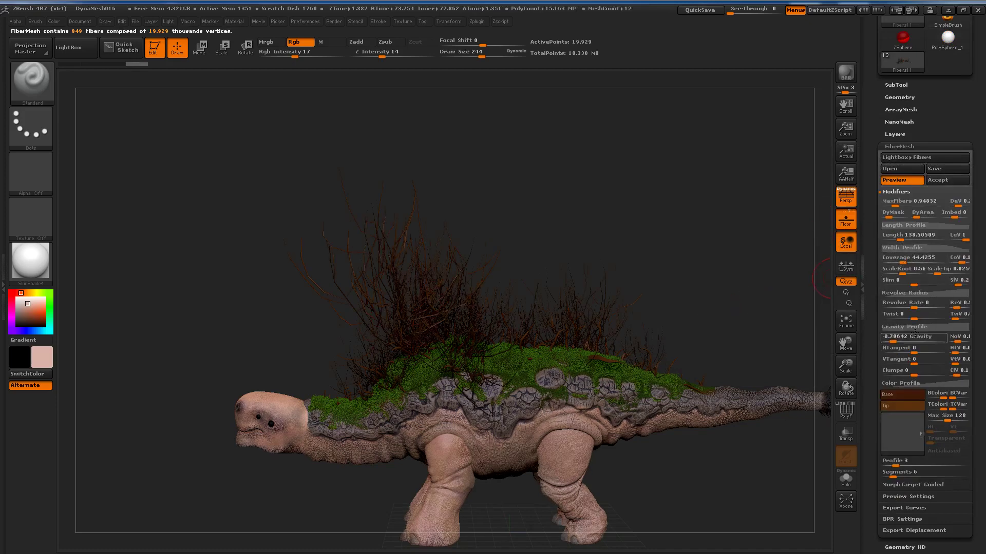
{"action": "left_click", "coordinate": [901, 407]}
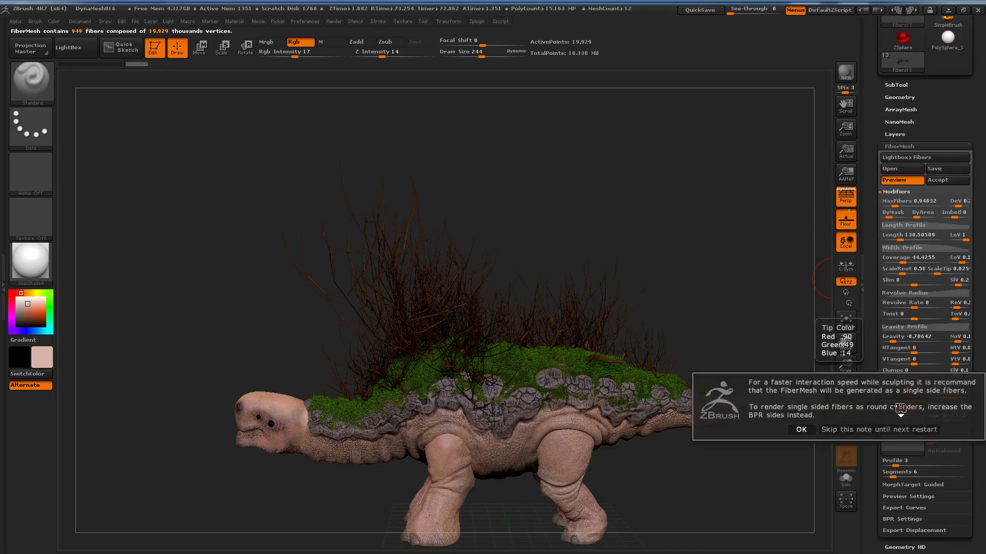
{"action": "left_click", "coordinate": [805, 430]}
{"action": "mouse_move", "coordinate": [919, 322]}
{"action": "left_mouse_down"}
{"action": "mouse_move", "coordinate": [965, 322]}
{"action": "mouse_move", "coordinate": [965, 342]}
{"action": "left_mouse_up"}
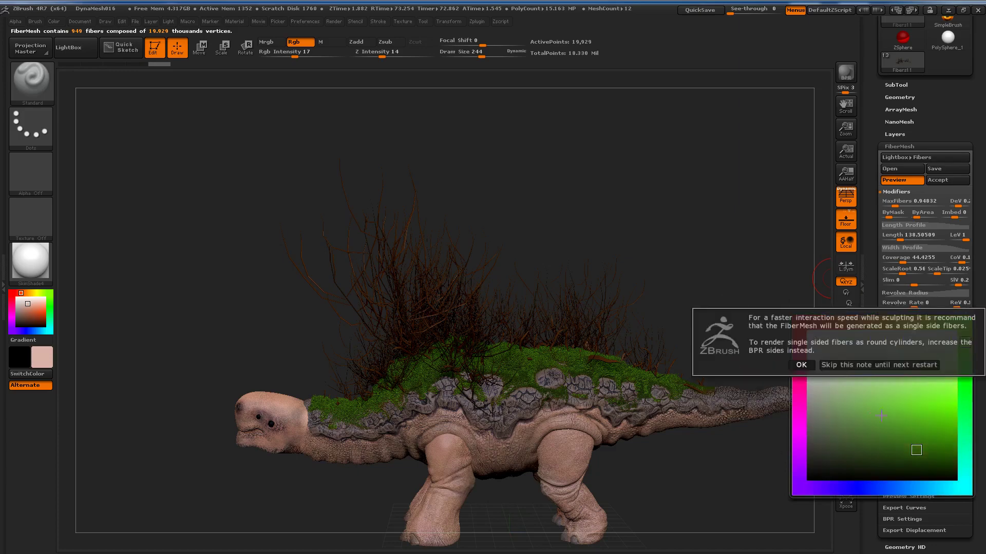
{"action": "left_click", "coordinate": [806, 368]}
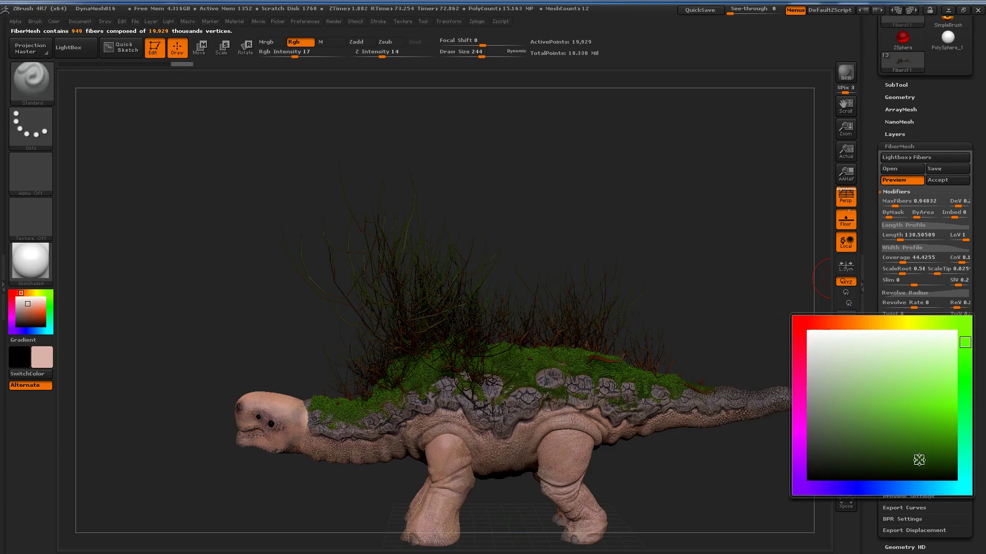
{"action": "left_click_drag", "start_coordinate": [919, 460], "coordinate": [934, 336]}
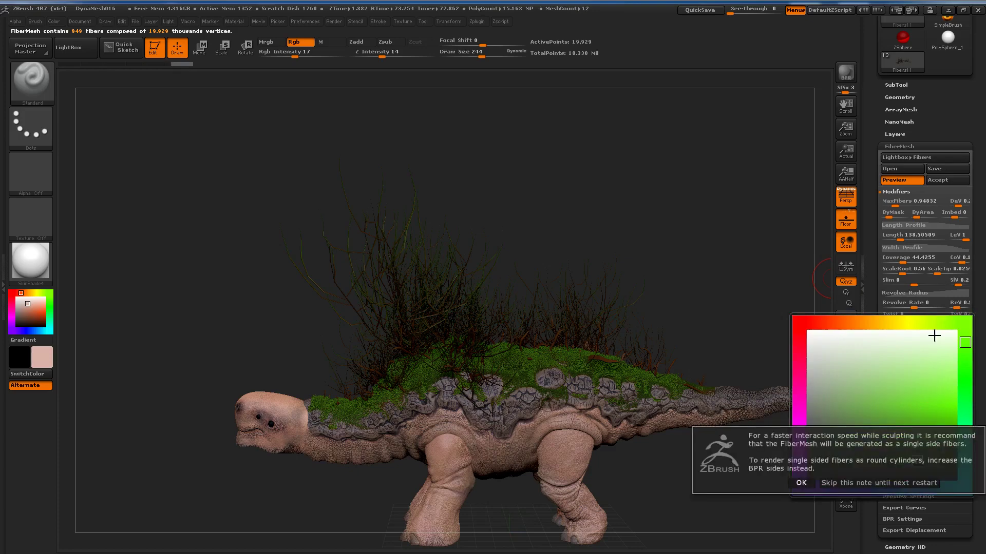
{"action": "left_click", "coordinate": [801, 483]}
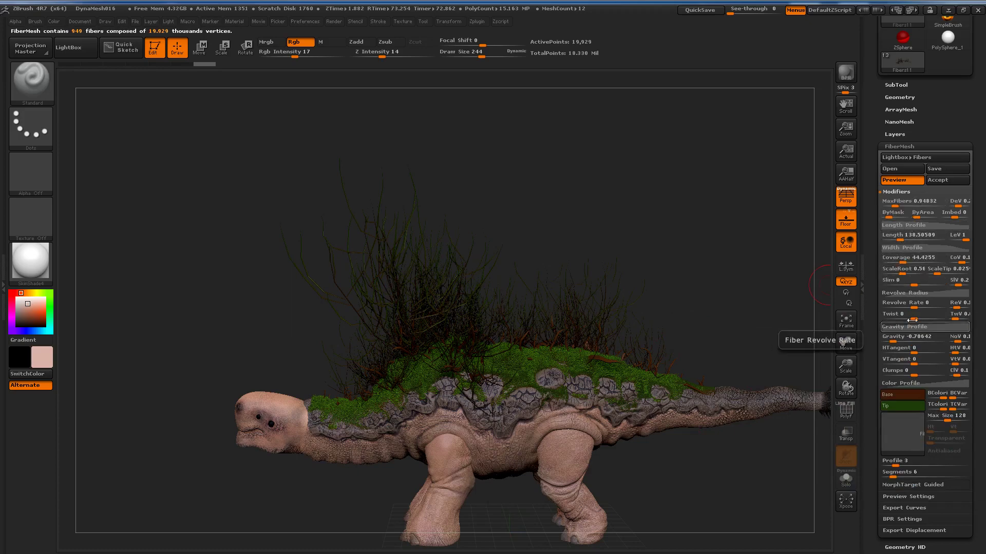
Set Profile 1, Coverage about 101, Length about 22 and MaxFibers about 4.8, then frame the creature
{"action": "left_click_drag", "start_coordinate": [895, 465], "coordinate": [882, 464]}
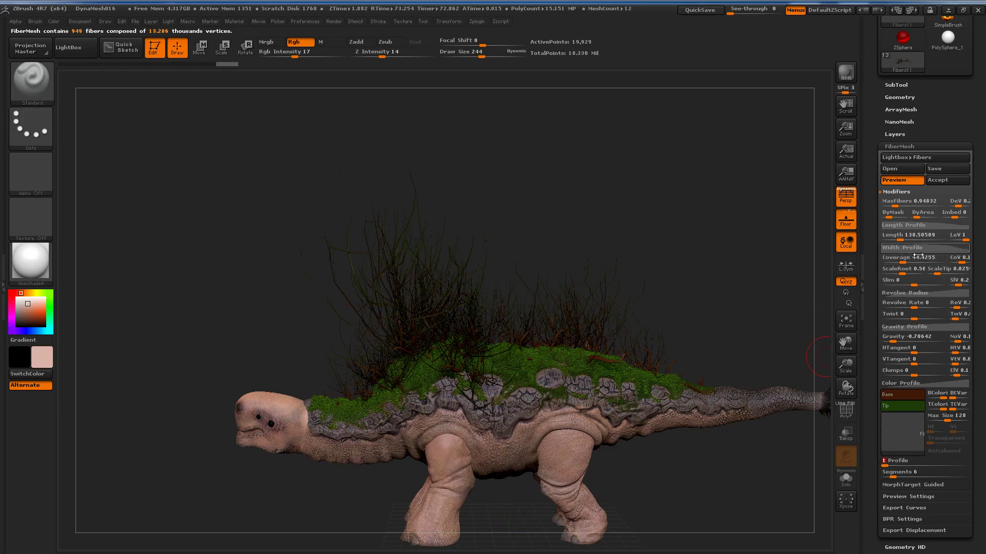
{"action": "left_click", "coordinate": [902, 267]}
{"action": "left_click_drag", "start_coordinate": [902, 261], "coordinate": [905, 263]}
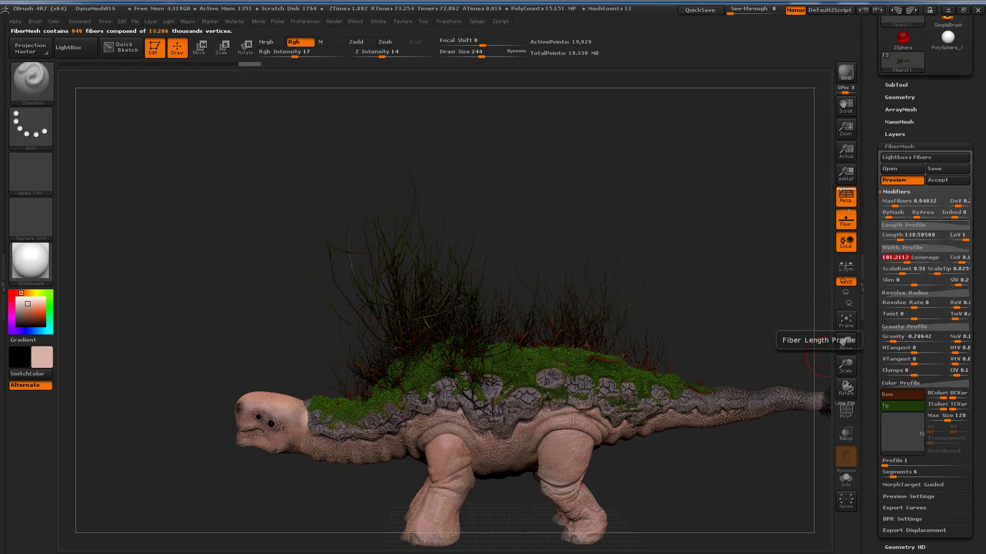
{"action": "left_click_drag", "start_coordinate": [899, 236], "coordinate": [892, 236]}
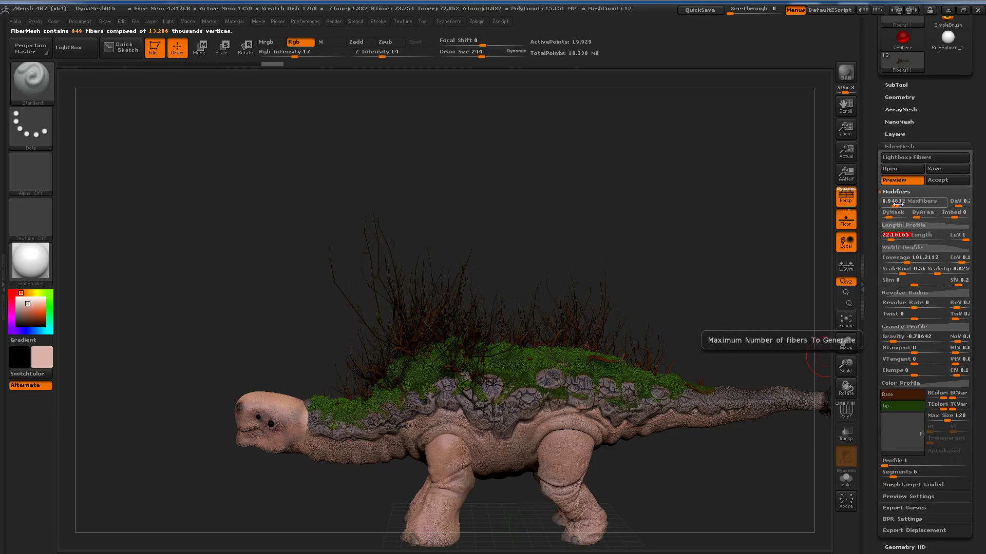
{"action": "left_click_drag", "start_coordinate": [898, 204], "coordinate": [908, 205]}
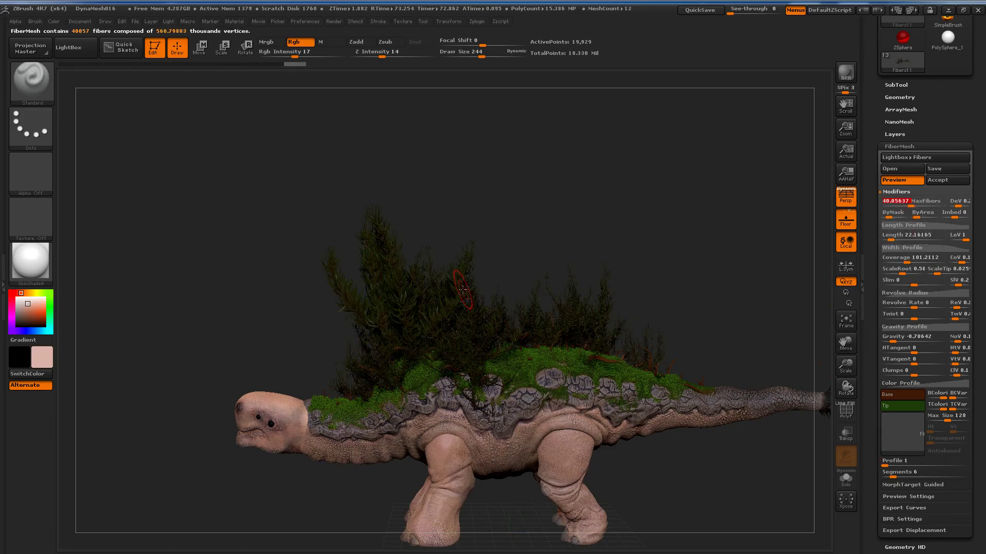
{"action": "left_click_drag", "start_coordinate": [460, 299], "coordinate": [445, 316]}
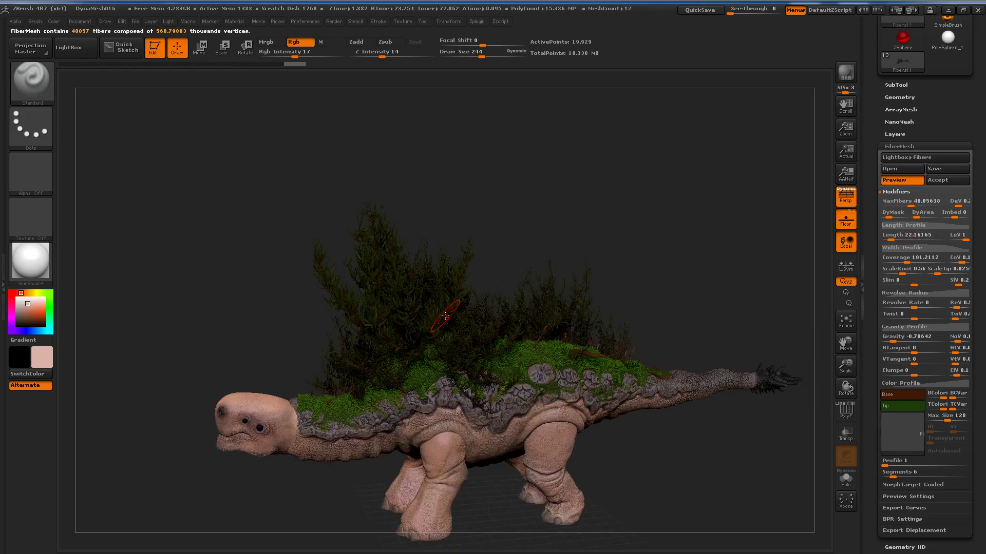
{"action": "scroll", "coordinate": [445, 316], "scroll_direction": "up", "scroll_amount": 2}
{"action": "scroll", "coordinate": [445, 316], "scroll_direction": "up", "scroll_amount": 2}
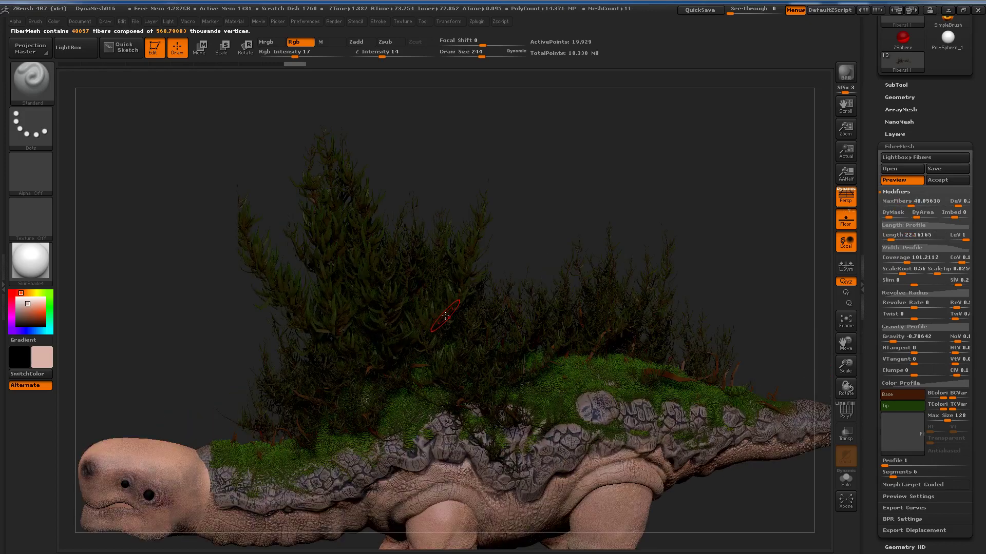
{"action": "scroll", "coordinate": [445, 316], "scroll_direction": "up", "scroll_amount": 2}
{"action": "scroll", "coordinate": [445, 317], "scroll_direction": "up", "scroll_amount": 2}
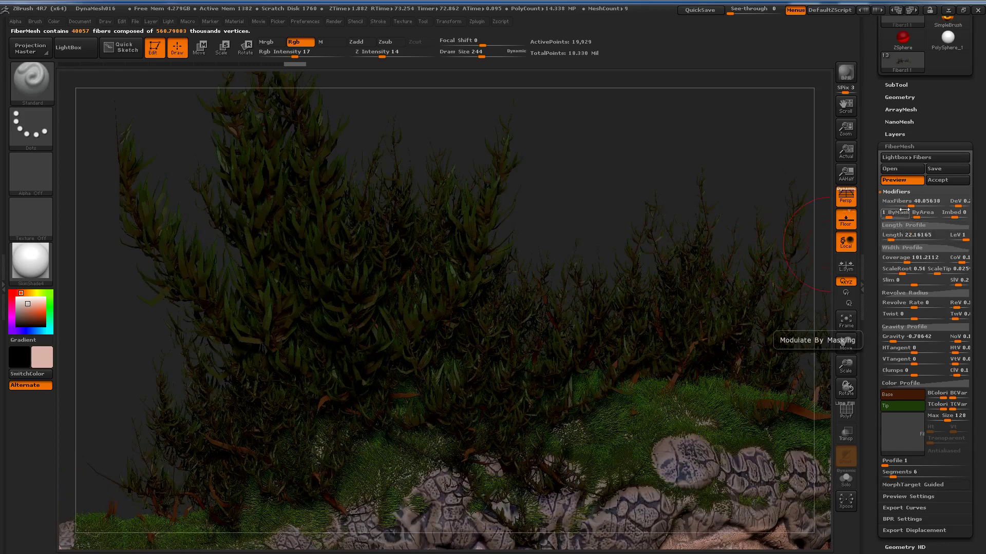
{"action": "left_click_drag", "start_coordinate": [910, 201], "coordinate": [900, 202]}
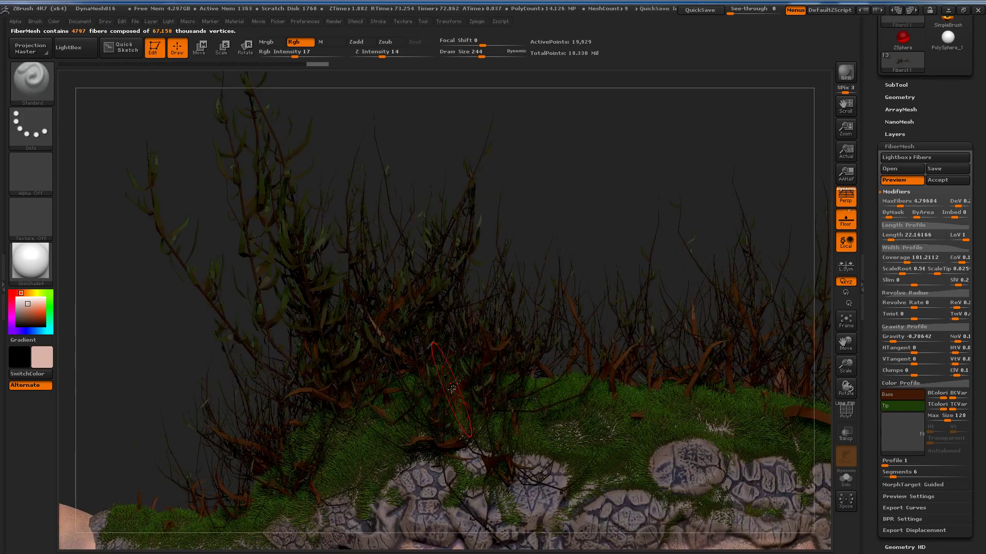
{"action": "key", "text": "f"}
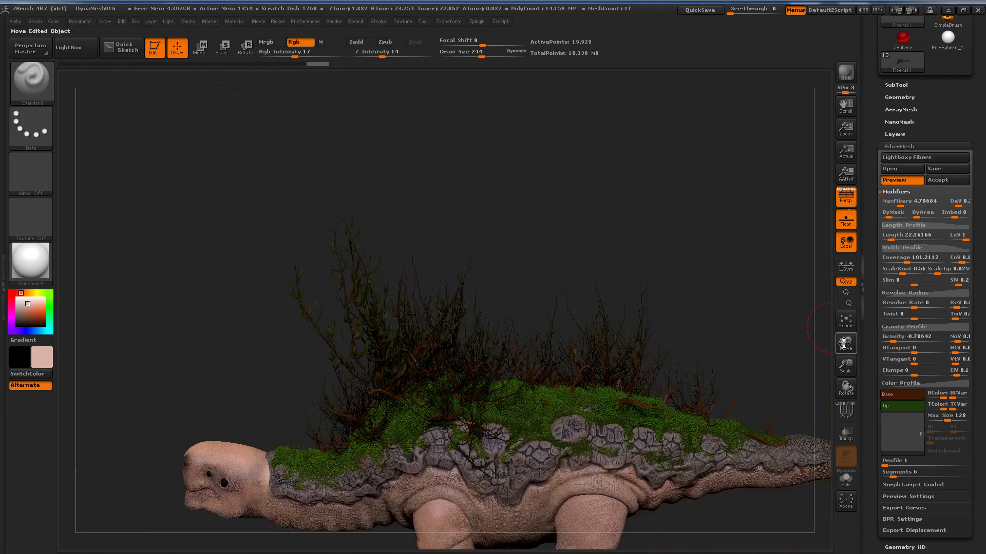
Give the shrub fibers brighter green tips and lower Coverage, then accept them as a new subtool
{"action": "left_click", "coordinate": [901, 406]}
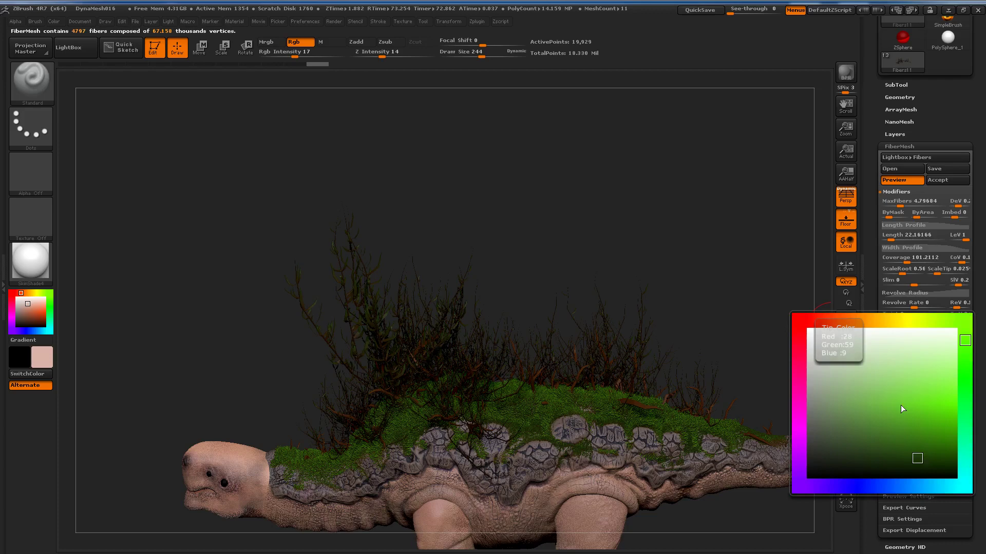
{"action": "left_click", "coordinate": [927, 433]}
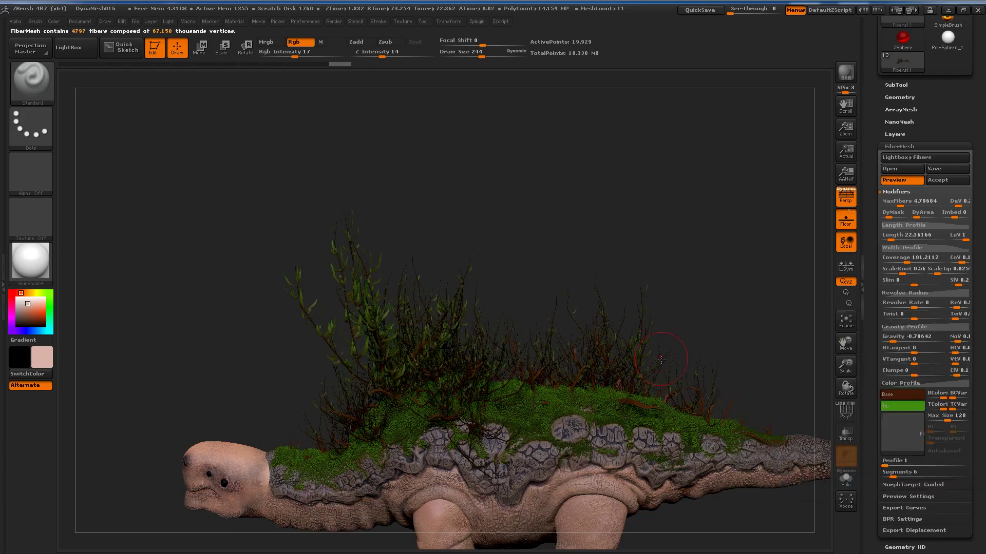
{"action": "left_click", "coordinate": [907, 405]}
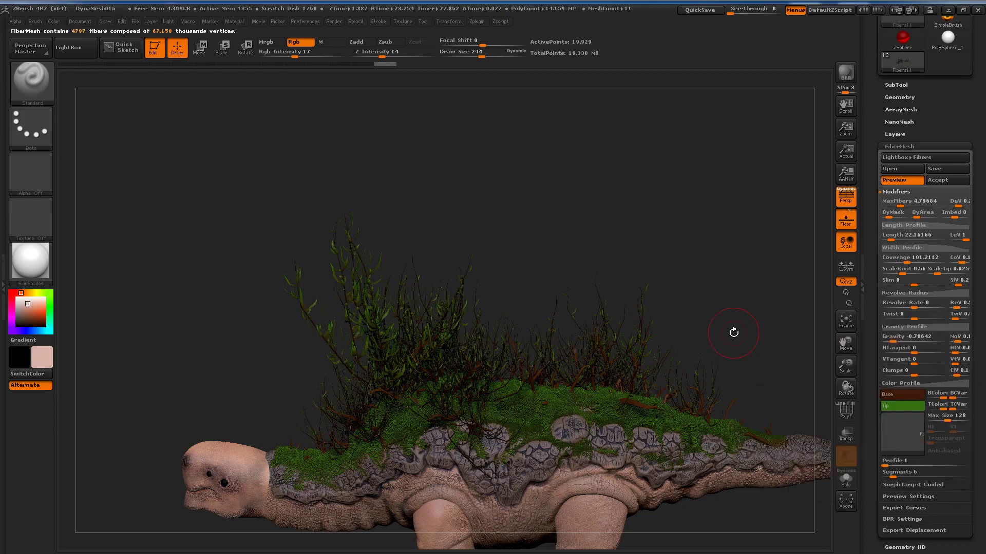
{"action": "left_click_drag", "start_coordinate": [648, 308], "coordinate": [577, 286]}
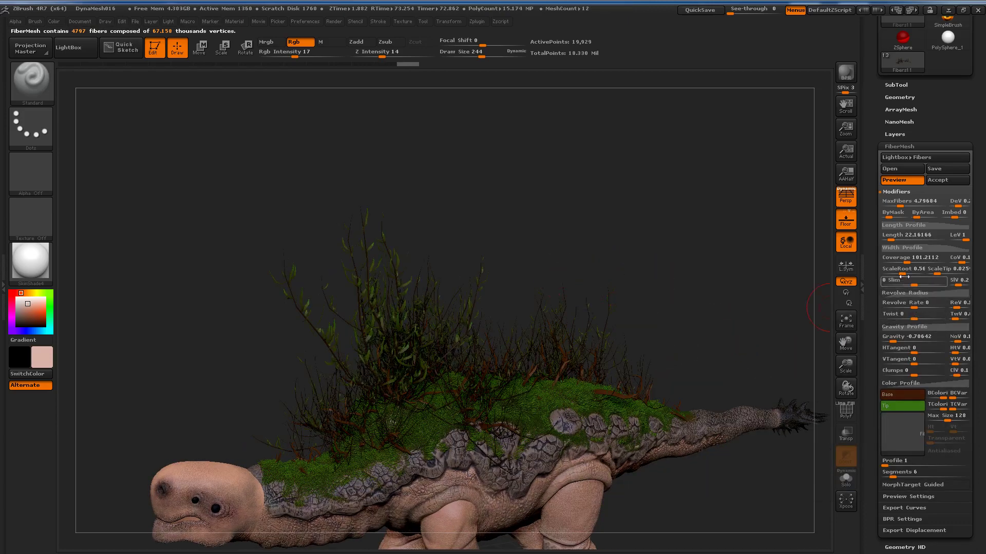
{"action": "left_click_drag", "start_coordinate": [909, 262], "coordinate": [904, 262]}
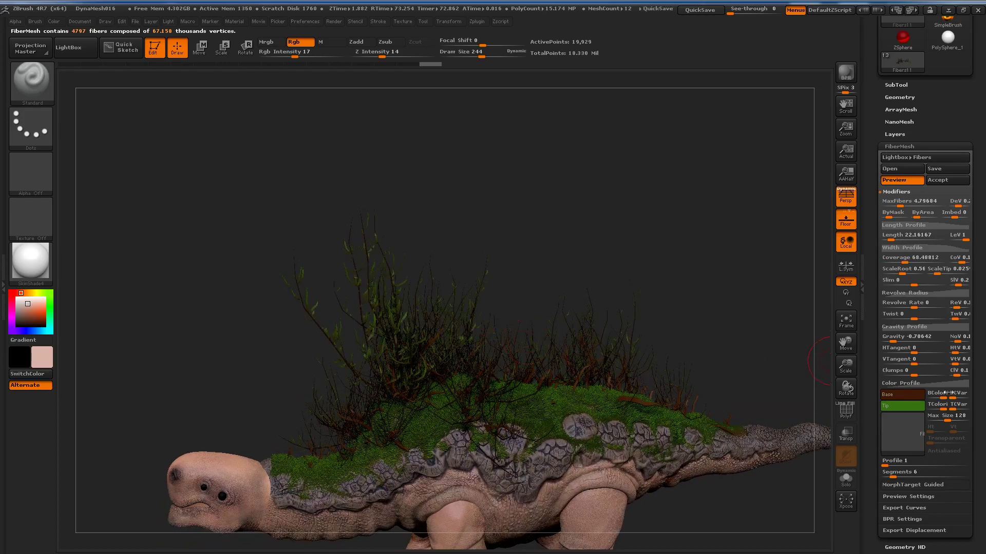
{"action": "left_click", "coordinate": [943, 184]}
{"action": "left_click", "coordinate": [750, 203]}
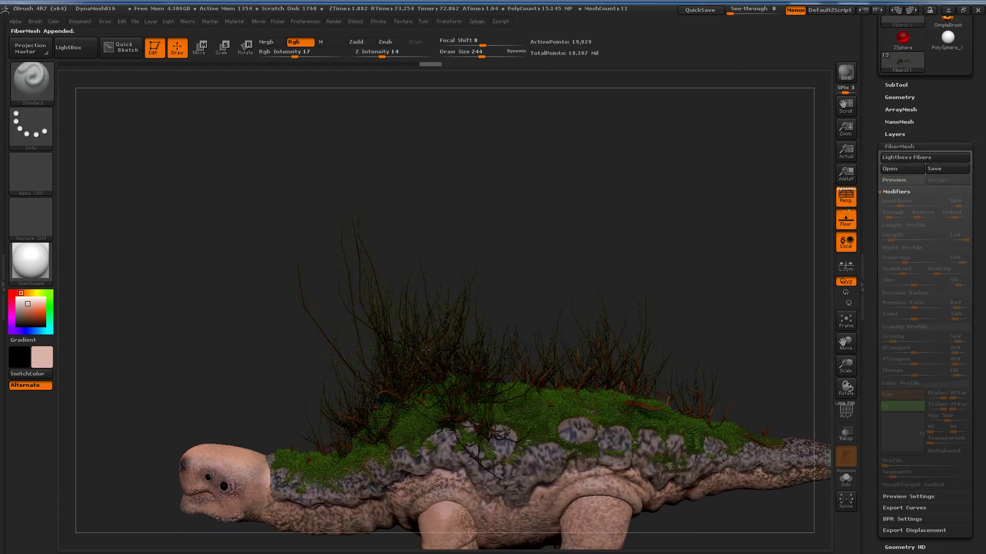
Reselect the PolySphere_7 body subtool and turn to a higher oblique view of the creature
{"action": "mouse_move", "coordinate": [577, 378]}
{"action": "left_mouse_down"}
{"action": "mouse_move", "coordinate": [587, 380]}
{"action": "mouse_move", "coordinate": [547, 300]}
{"action": "left_mouse_up"}
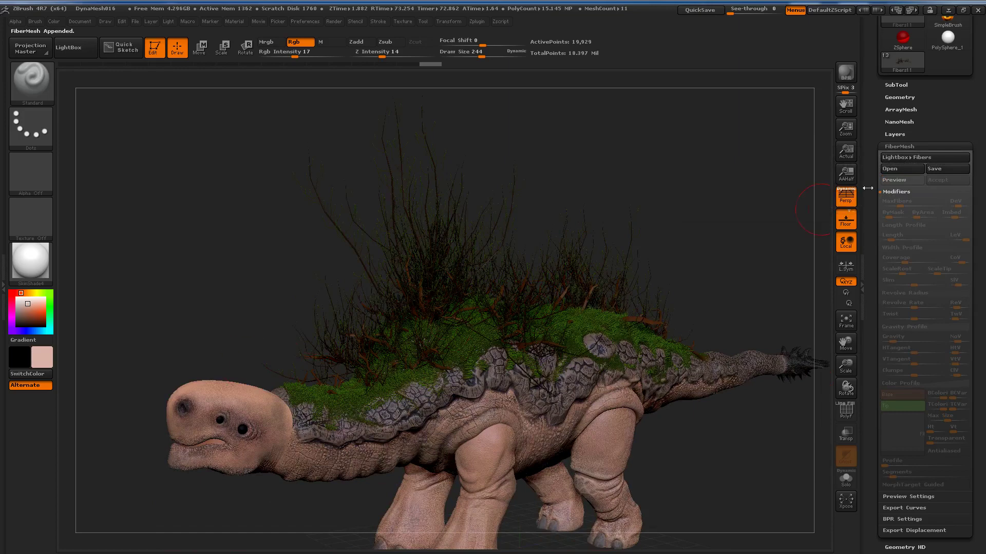
{"action": "left_click", "coordinate": [918, 86]}
{"action": "left_click", "coordinate": [901, 215]}
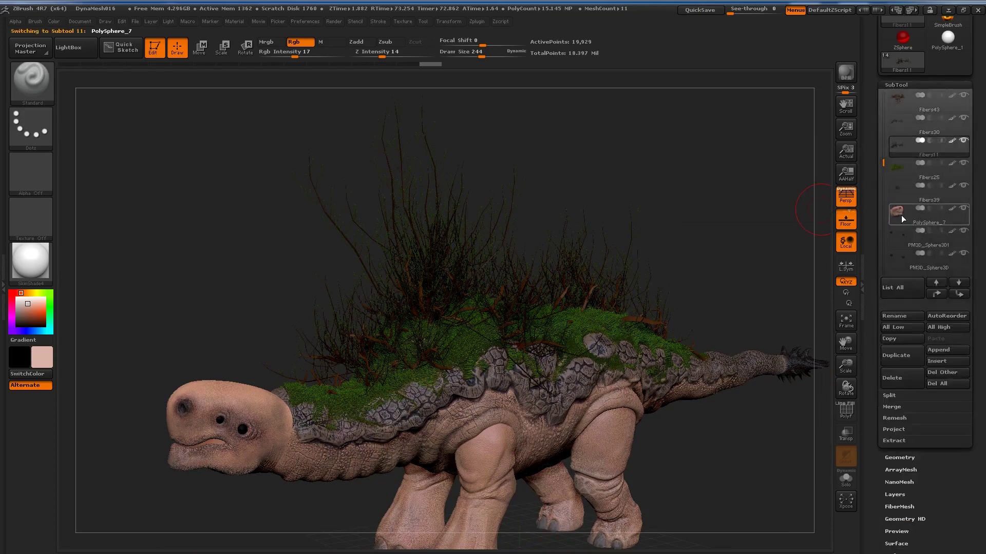
{"action": "mouse_move", "coordinate": [248, 370]}
{"action": "left_mouse_down"}
{"action": "mouse_move", "coordinate": [234, 420]}
{"action": "mouse_move", "coordinate": [275, 425]}
{"action": "mouse_move", "coordinate": [256, 416]}
{"action": "left_mouse_up"}
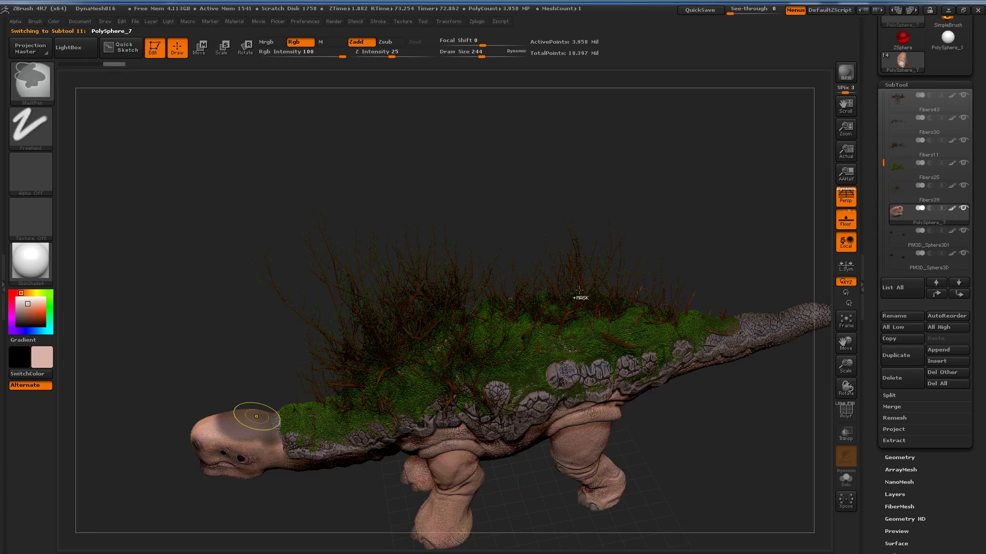
Preview FiberMesh fibers growing on the head patch and orbit in to see them
{"action": "left_click", "coordinate": [930, 86]}
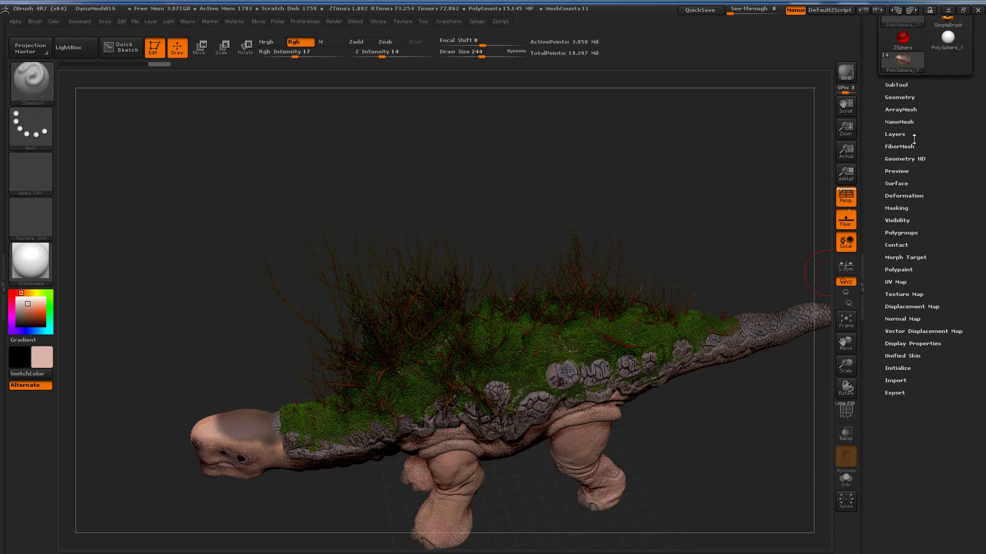
{"action": "left_click", "coordinate": [913, 149]}
{"action": "left_click", "coordinate": [903, 180]}
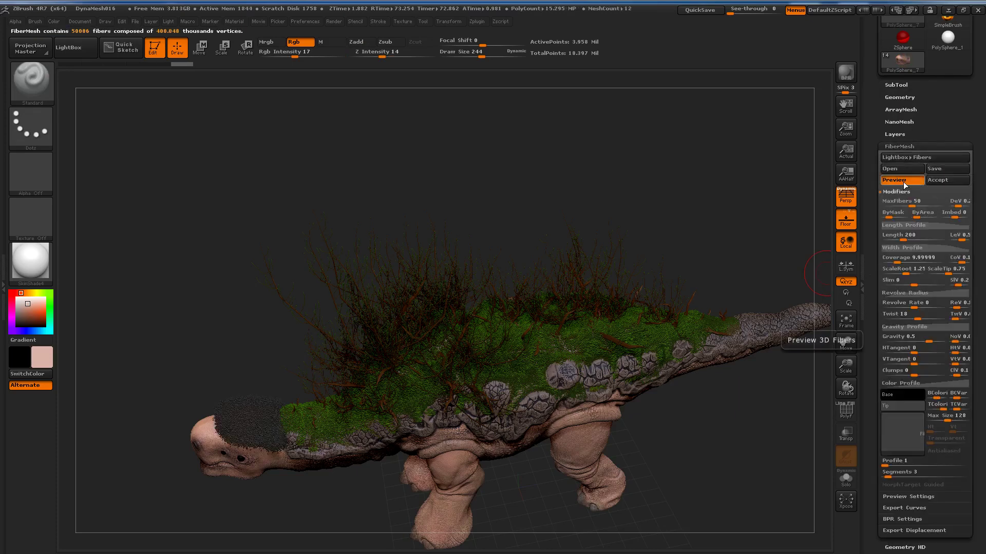
{"action": "left_click_drag", "start_coordinate": [435, 334], "coordinate": [251, 443]}
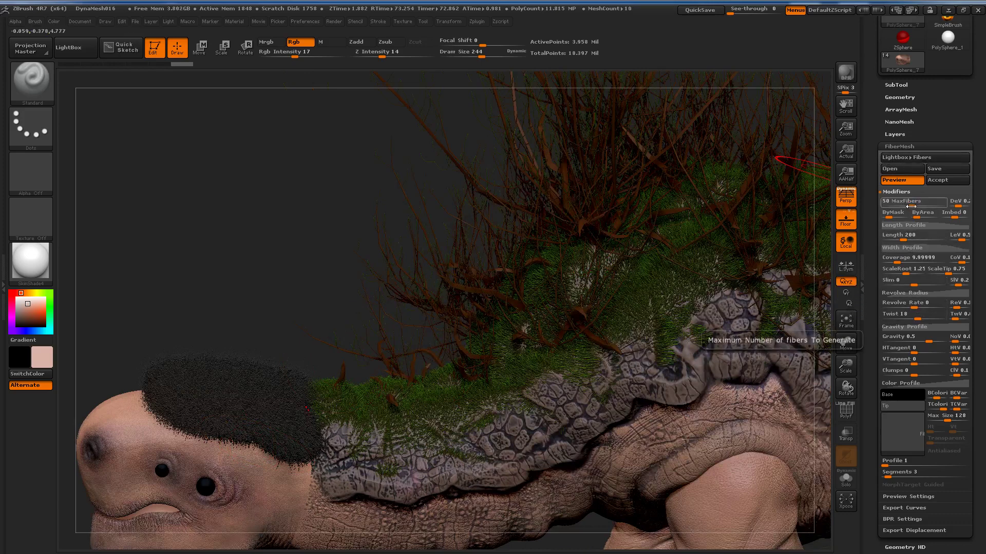
Make the fiber tips dark green and lower MaxFibers and Length for short grass
{"action": "left_click", "coordinate": [899, 405]}
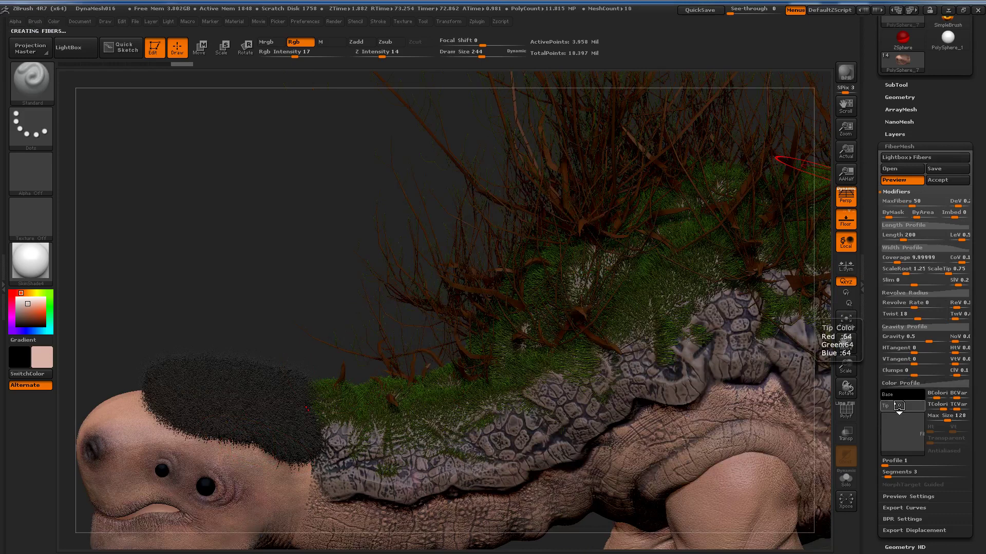
{"action": "mouse_move", "coordinate": [899, 405]}
{"action": "left_mouse_down"}
{"action": "mouse_move", "coordinate": [965, 352]}
{"action": "mouse_move", "coordinate": [965, 384]}
{"action": "left_mouse_up"}
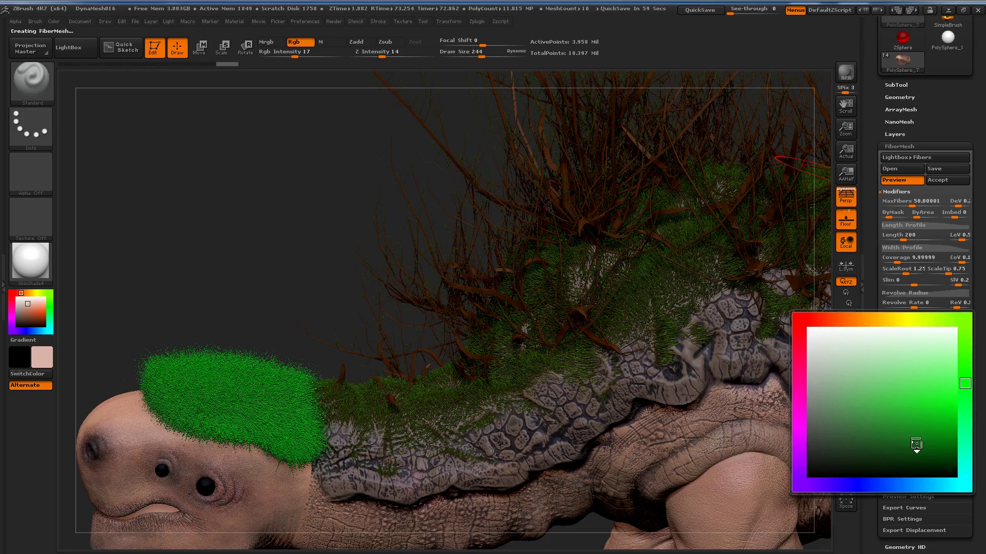
{"action": "left_click", "coordinate": [916, 444]}
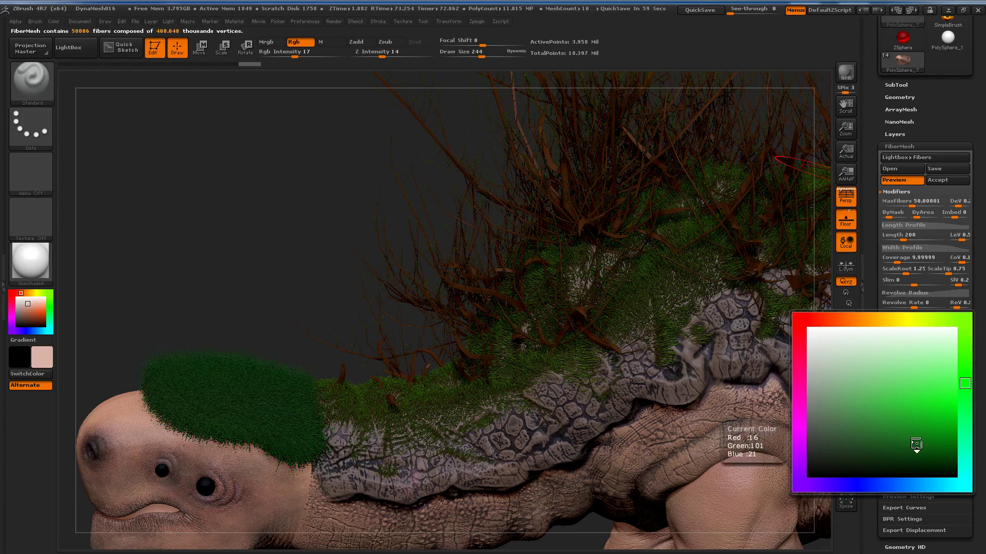
{"action": "left_click", "coordinate": [929, 440]}
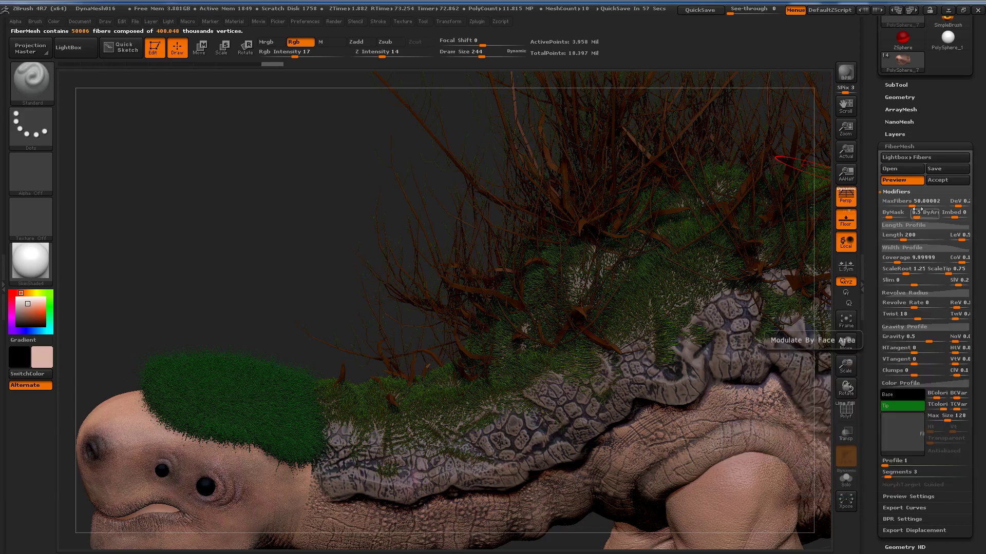
{"action": "left_click_drag", "start_coordinate": [914, 204], "coordinate": [904, 203]}
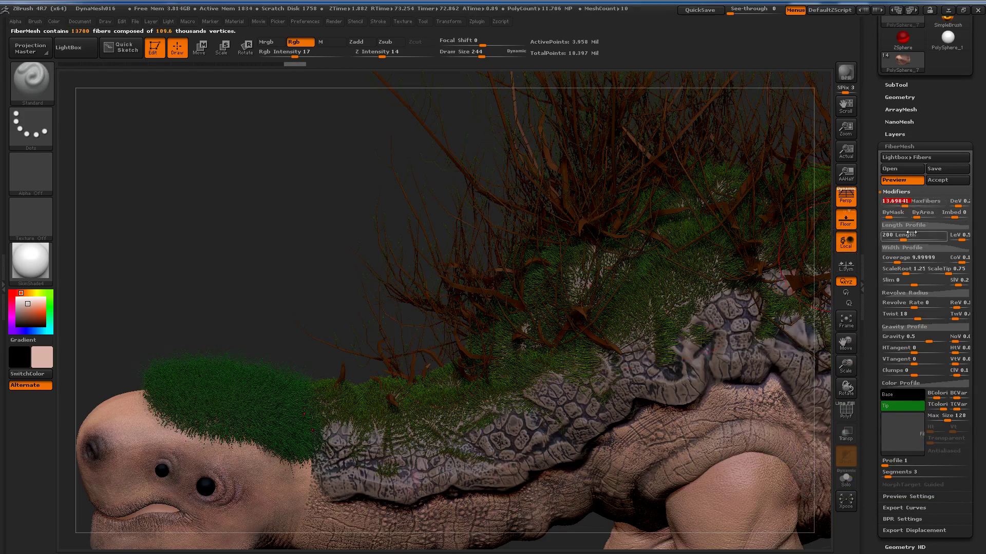
{"action": "left_click_drag", "start_coordinate": [904, 240], "coordinate": [900, 240]}
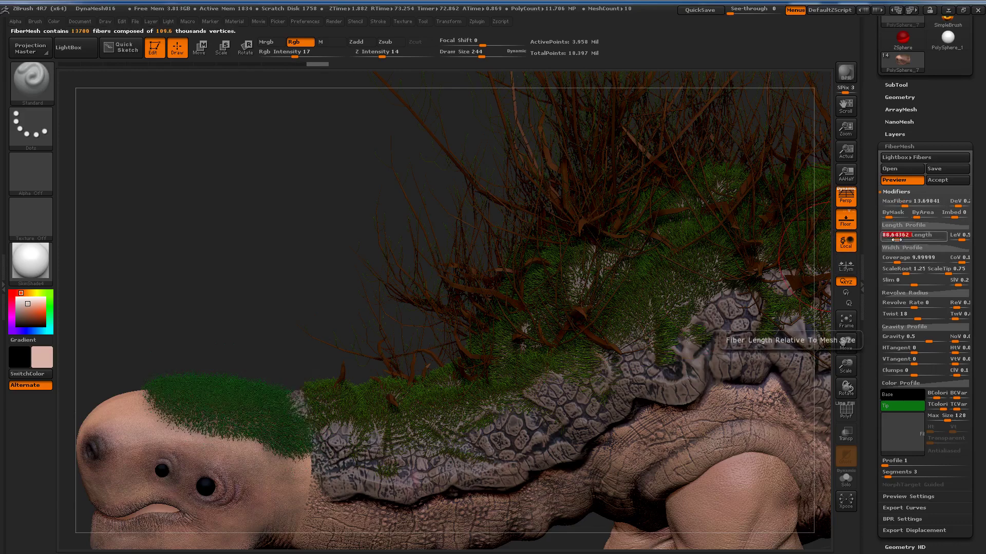
Refine the tip colour shade and change the Base colour at the fiber roots
{"action": "left_click_drag", "start_coordinate": [287, 329], "coordinate": [374, 420]}
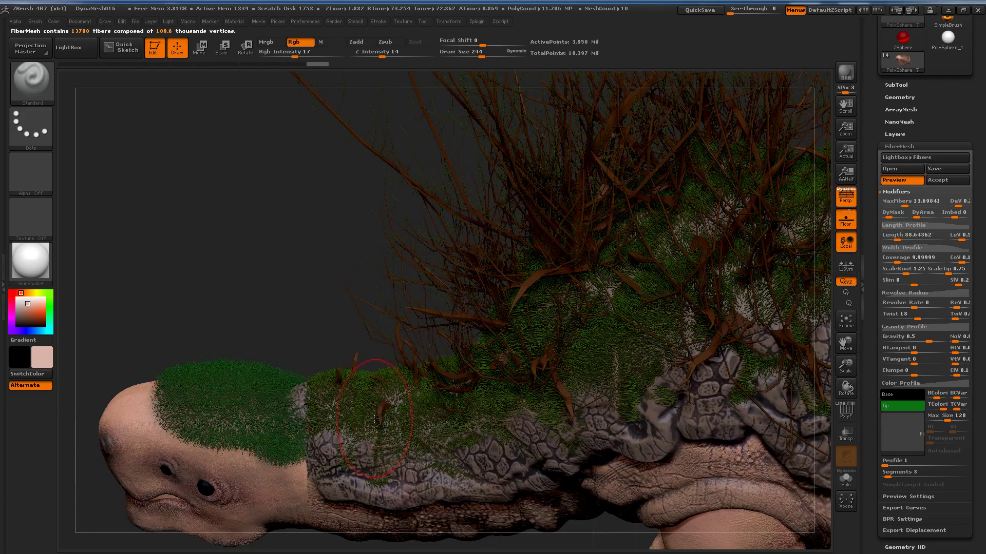
{"action": "left_click", "coordinate": [902, 407]}
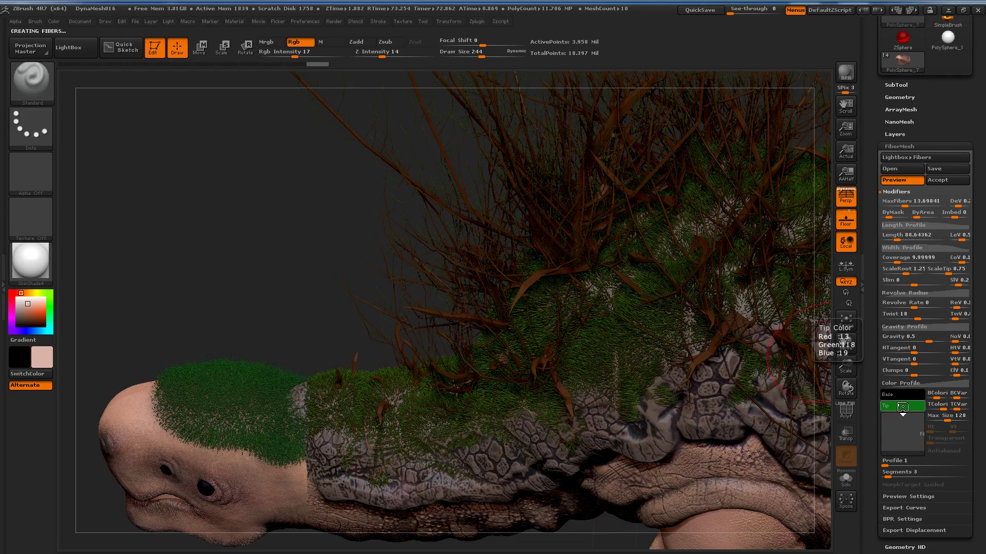
{"action": "mouse_move", "coordinate": [902, 407]}
{"action": "left_mouse_down"}
{"action": "mouse_move", "coordinate": [918, 424]}
{"action": "mouse_move", "coordinate": [891, 427]}
{"action": "left_mouse_up"}
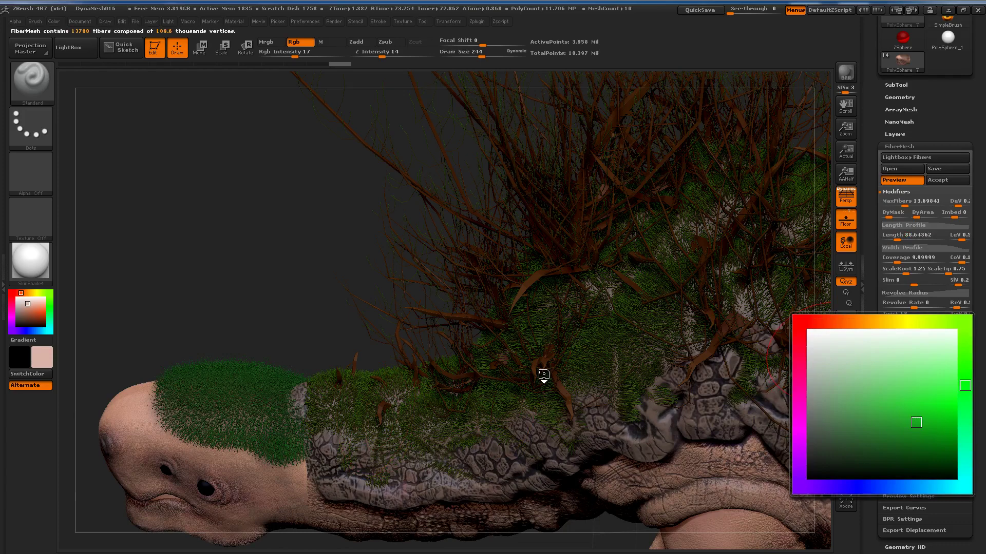
{"action": "left_click_drag", "start_coordinate": [543, 373], "coordinate": [417, 336]}
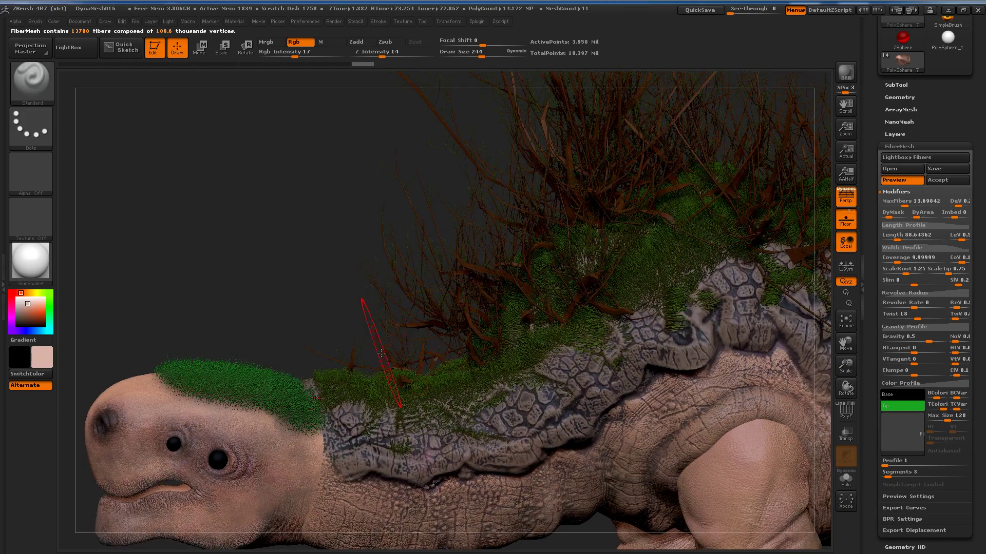
{"action": "left_click_drag", "start_coordinate": [366, 358], "coordinate": [821, 411]}
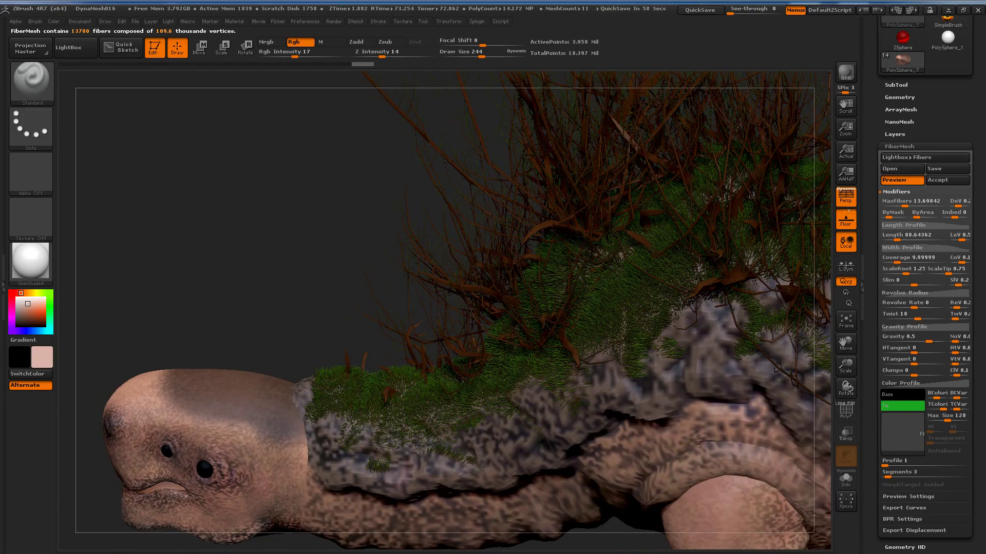
{"action": "mouse_move", "coordinate": [892, 394]}
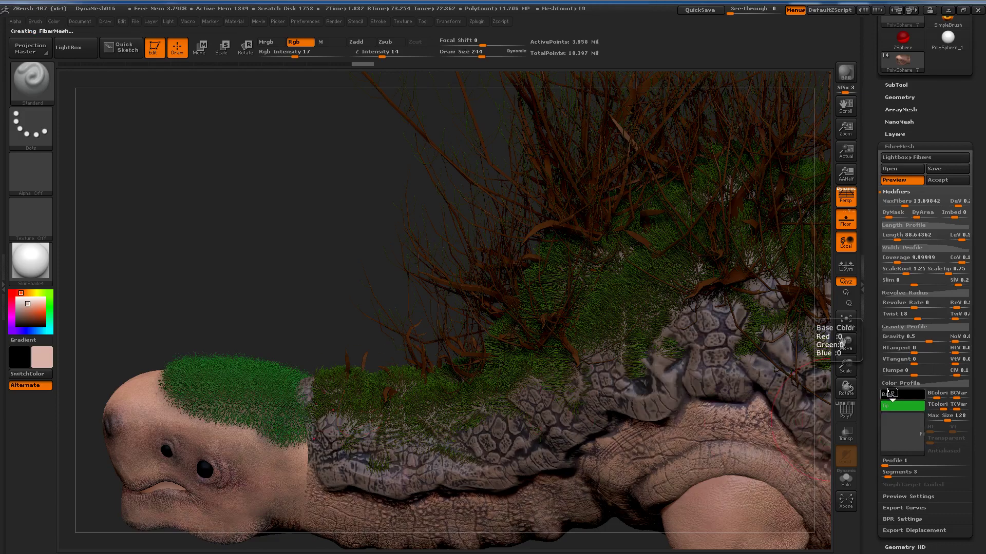
{"action": "mouse_move", "coordinate": [891, 395]}
{"action": "left_mouse_down"}
{"action": "mouse_move", "coordinate": [860, 398]}
{"action": "mouse_move", "coordinate": [867, 434]}
{"action": "mouse_move", "coordinate": [884, 440]}
{"action": "mouse_move", "coordinate": [867, 444]}
{"action": "left_mouse_up"}
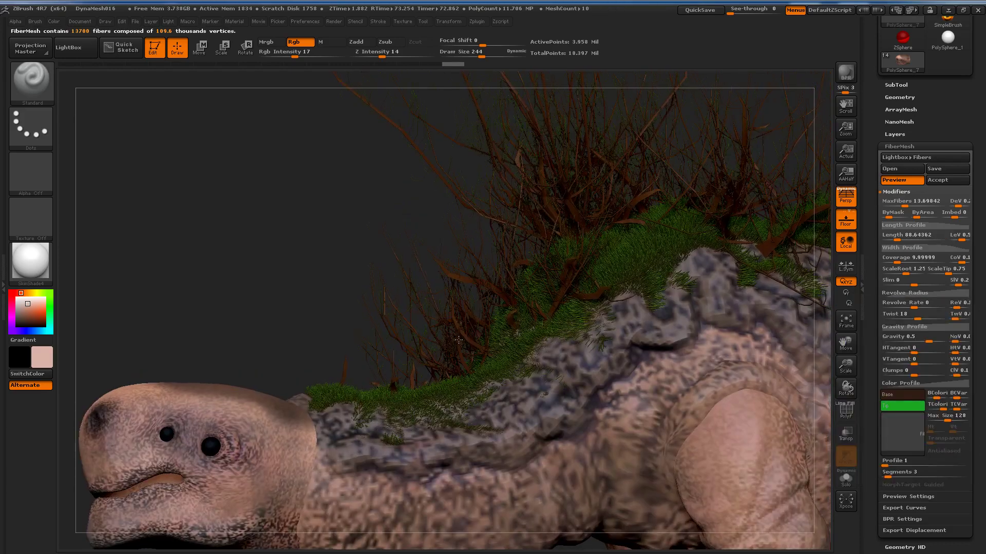
Lower MaxFibers further while inspecting the fibers along the head and shell
{"action": "left_click_drag", "start_coordinate": [453, 357], "coordinate": [459, 368]}
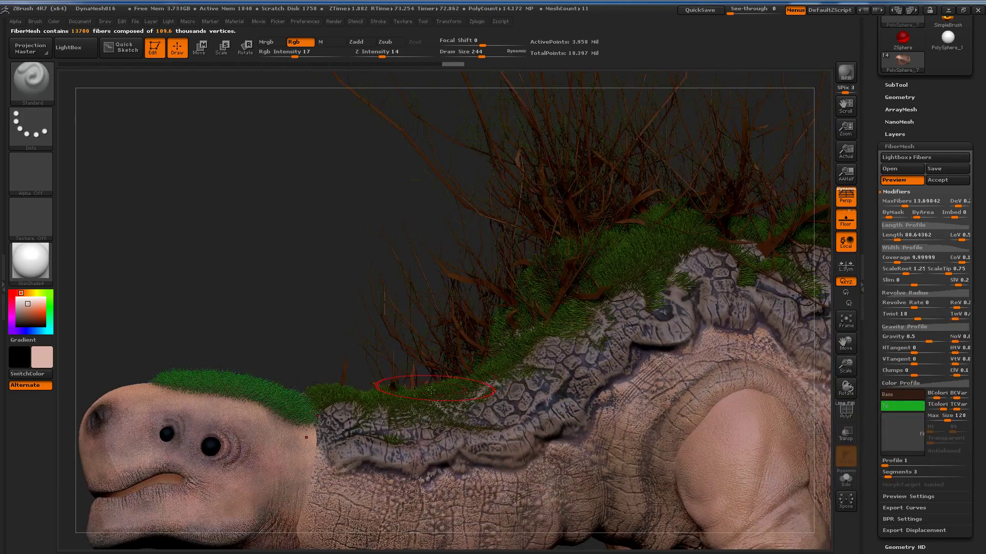
{"action": "left_click_drag", "start_coordinate": [845, 387], "coordinate": [852, 359]}
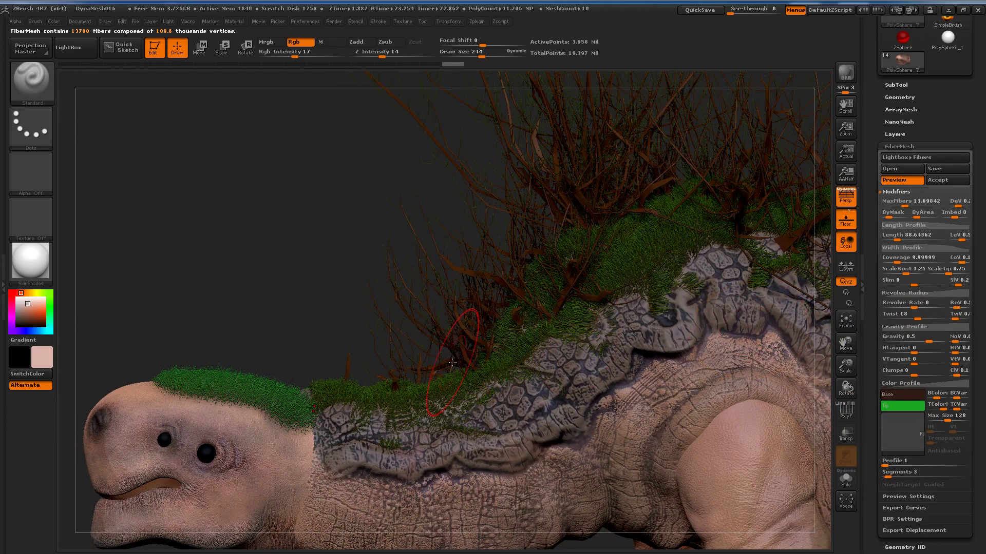
{"action": "left_click_drag", "start_coordinate": [452, 362], "coordinate": [220, 428], "text": "alt"}
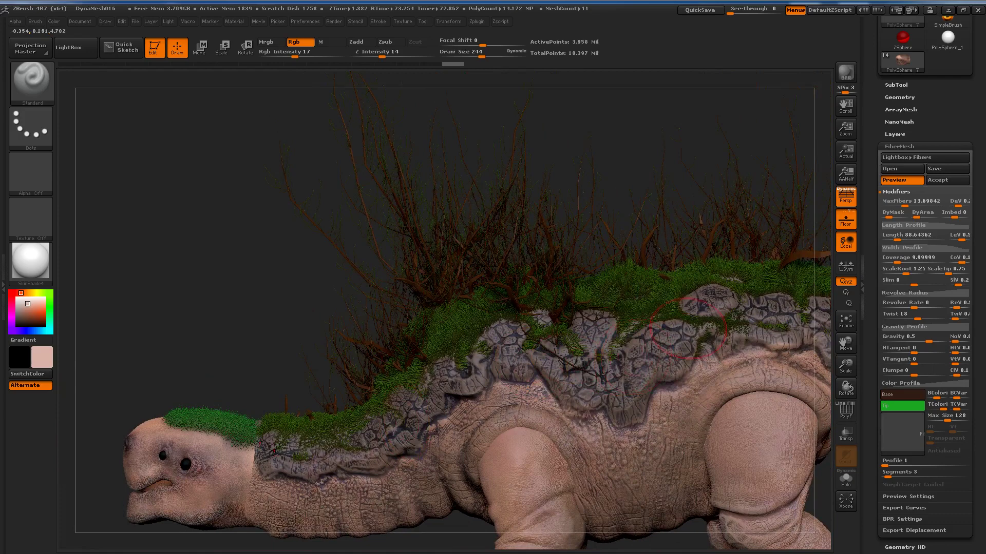
{"action": "left_click_drag", "start_coordinate": [908, 206], "coordinate": [903, 205]}
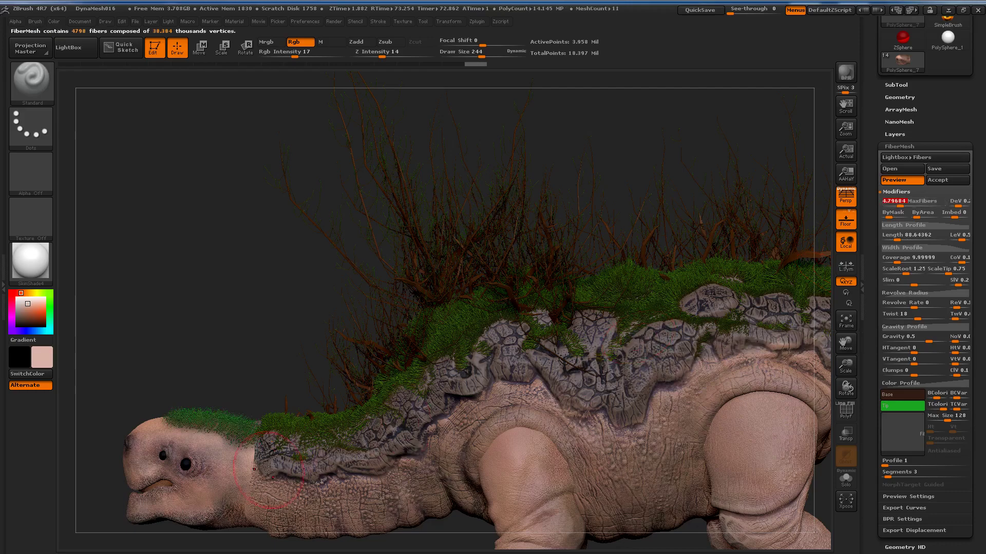
{"action": "left_click_drag", "start_coordinate": [268, 470], "coordinate": [379, 437]}
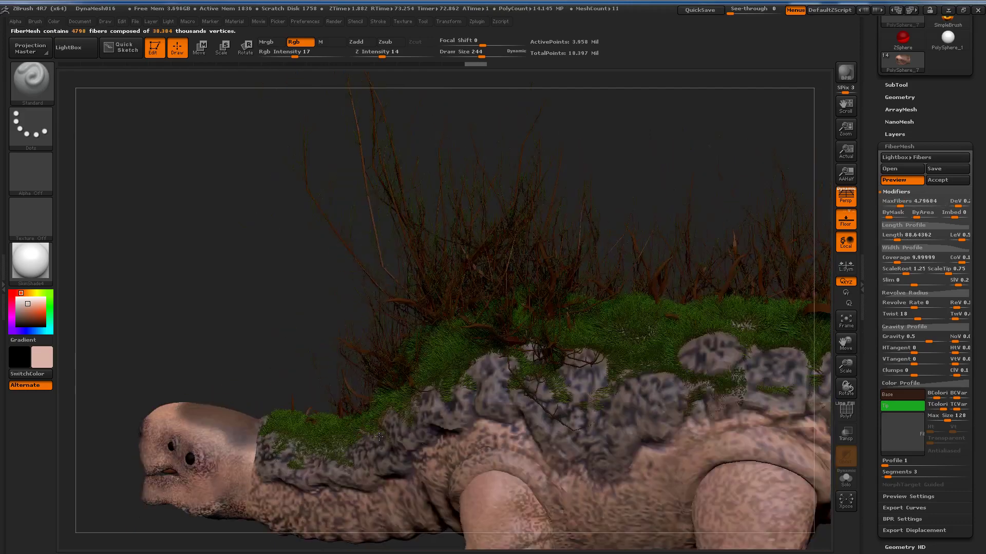
Accept the grass preview as a permanent fiber subtool and switch to the Move brush
{"action": "left_click", "coordinate": [949, 186]}
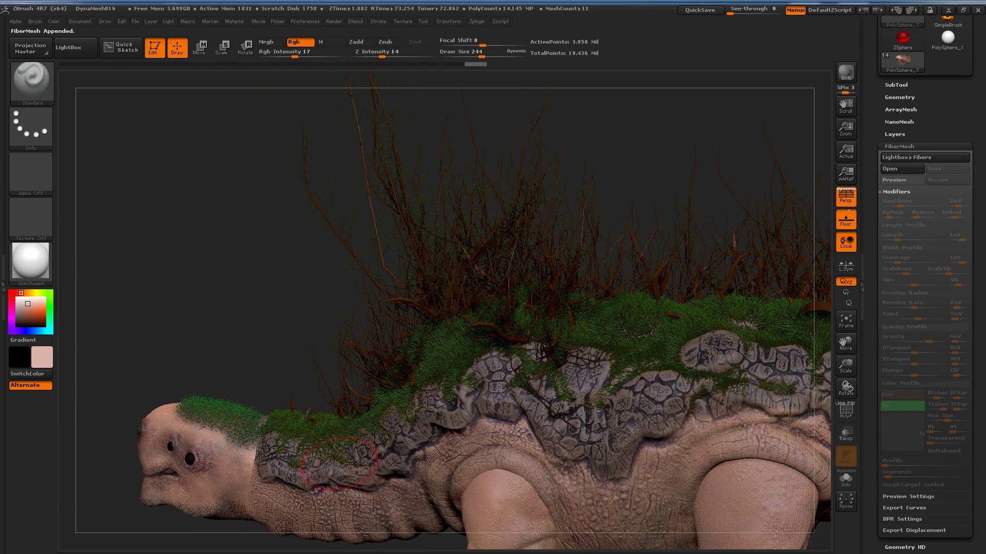
{"action": "mouse_move", "coordinate": [349, 464]}
{"action": "left_mouse_down"}
{"action": "mouse_move", "coordinate": [295, 449]}
{"action": "mouse_move", "coordinate": [200, 393]}
{"action": "left_mouse_up"}
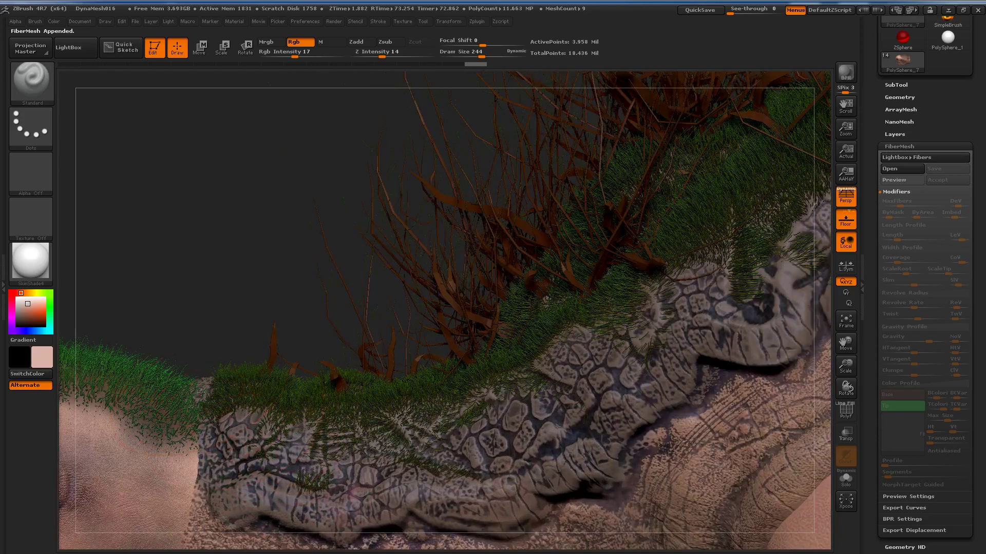
{"action": "key", "text": "b"}
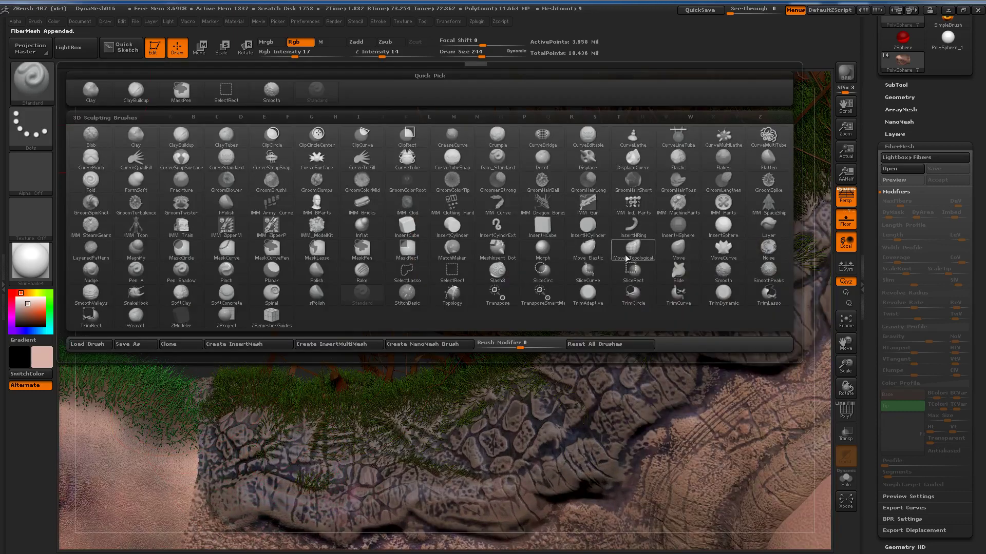
{"action": "left_click", "coordinate": [683, 247]}
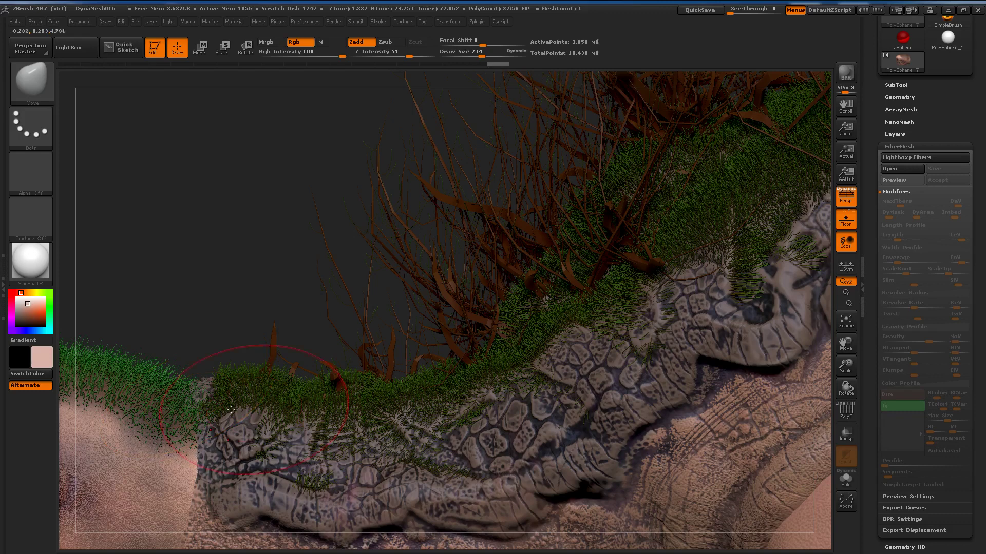
{"action": "key", "text": "ctrl"}
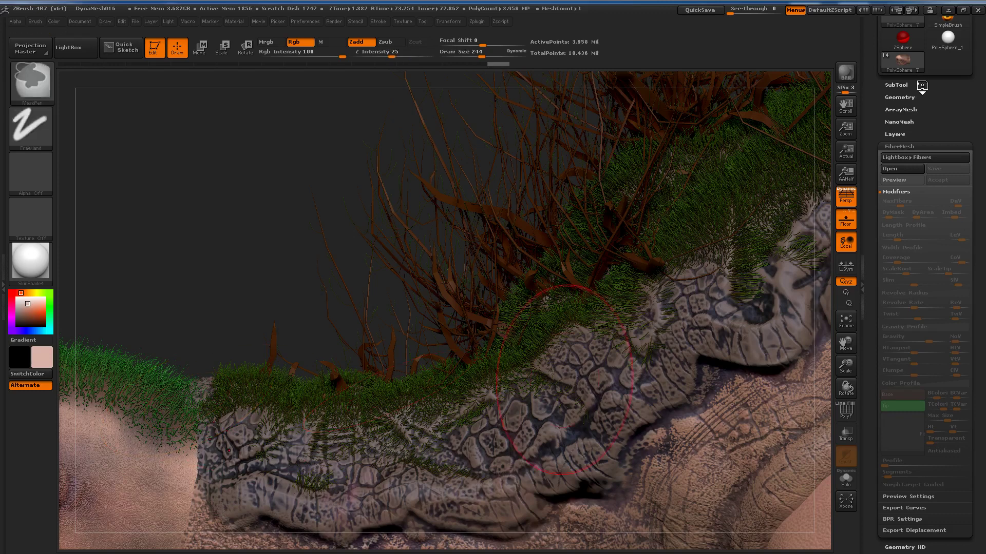
Make the Fibers39 grass subtool active and zoom in on the head's grass
{"action": "left_click", "coordinate": [923, 85]}
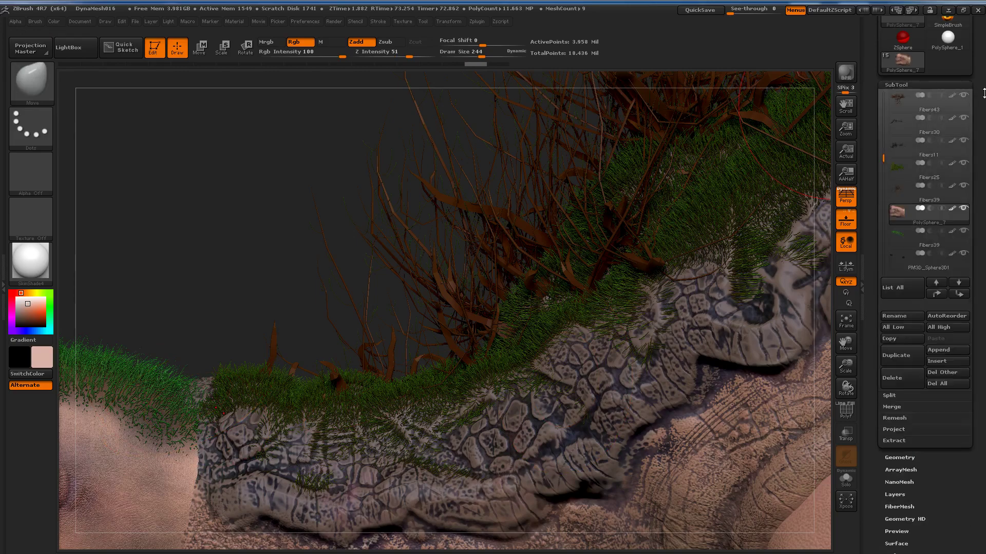
{"action": "mouse_move", "coordinate": [899, 208]}
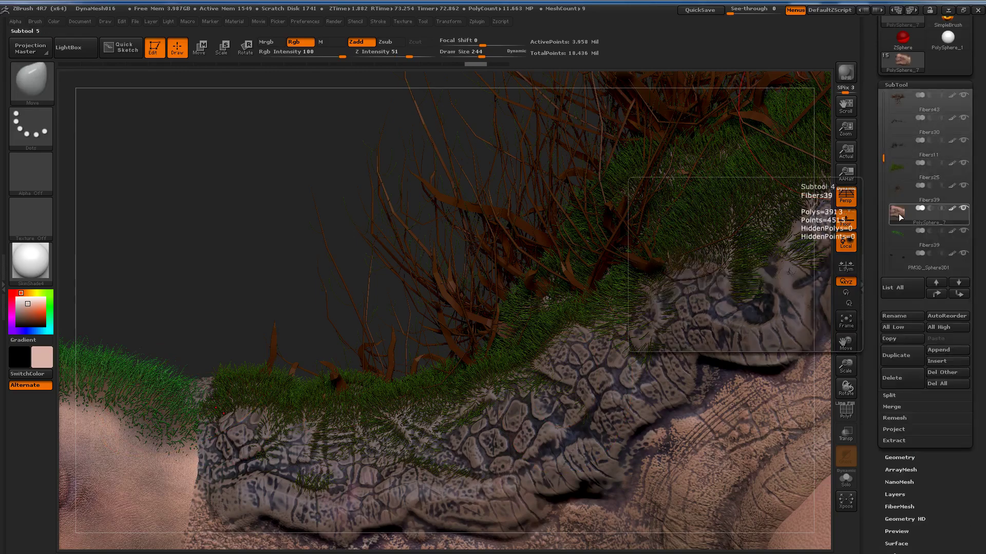
{"action": "left_click", "coordinate": [898, 240]}
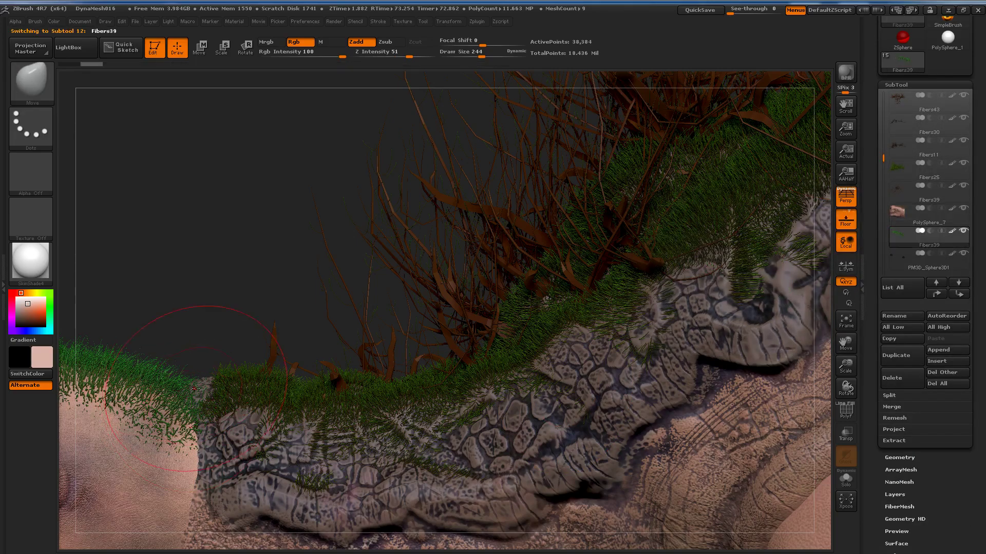
{"action": "mouse_move", "coordinate": [202, 379]}
{"action": "left_mouse_down"}
{"action": "mouse_move", "coordinate": [239, 435]}
{"action": "mouse_move", "coordinate": [205, 366]}
{"action": "mouse_move", "coordinate": [183, 398]}
{"action": "left_mouse_up"}
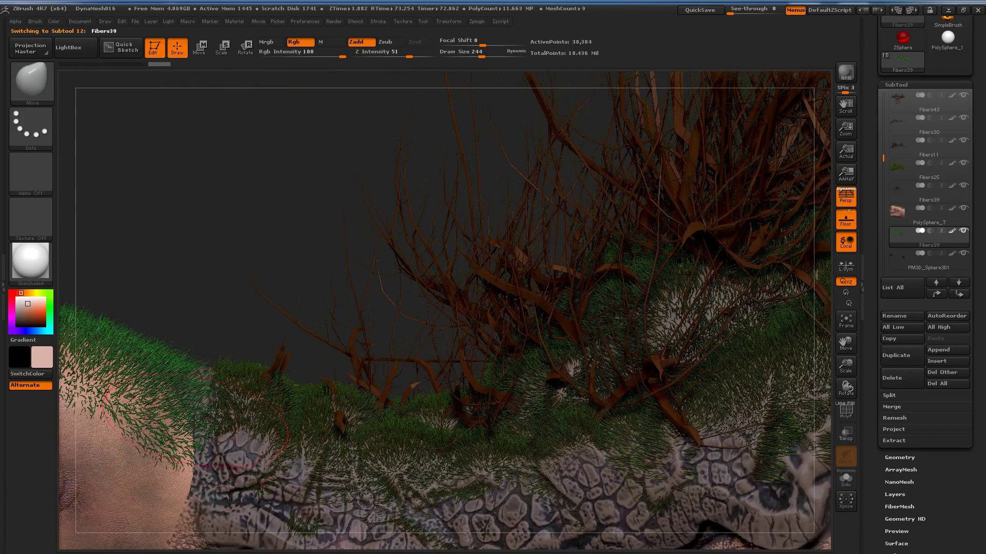
{"action": "mouse_move", "coordinate": [195, 420]}
{"action": "left_mouse_down"}
{"action": "mouse_move", "coordinate": [133, 363]}
{"action": "mouse_move", "coordinate": [180, 437]}
{"action": "mouse_move", "coordinate": [125, 424]}
{"action": "mouse_move", "coordinate": [106, 361]}
{"action": "mouse_move", "coordinate": [133, 409]}
{"action": "mouse_move", "coordinate": [117, 393]}
{"action": "mouse_move", "coordinate": [307, 394]}
{"action": "mouse_move", "coordinate": [284, 441]}
{"action": "left_mouse_up"}
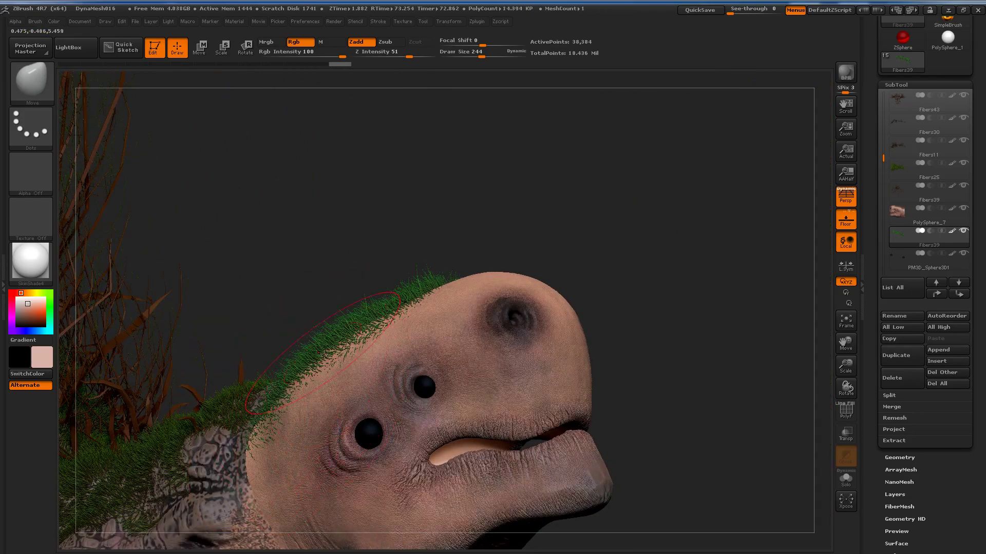
Groom the grass fibres along the head's hairline, then turn upright and zoom in to inspect
{"action": "mouse_move", "coordinate": [282, 388]}
{"action": "left_mouse_down"}
{"action": "mouse_move", "coordinate": [396, 363]}
{"action": "mouse_move", "coordinate": [406, 339]}
{"action": "left_mouse_up"}
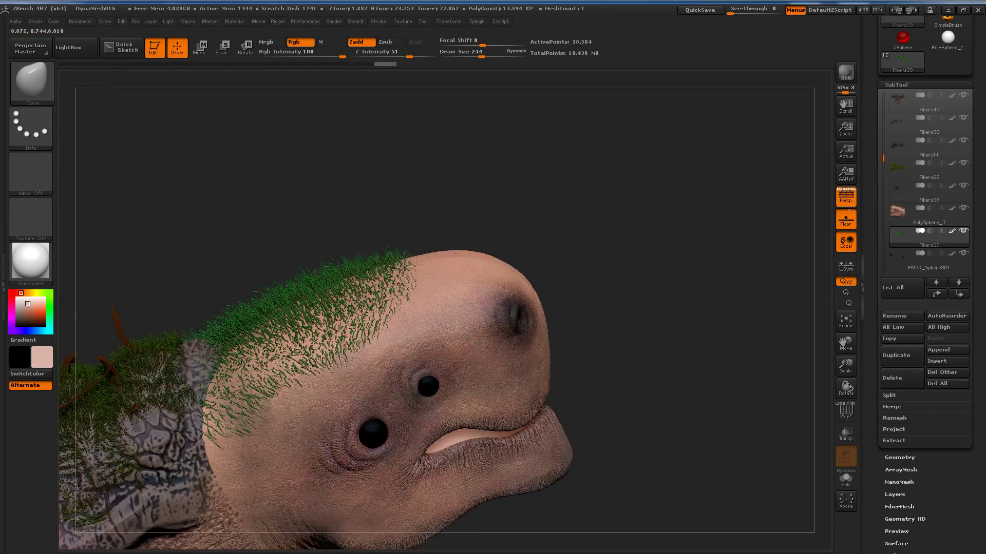
{"action": "mouse_move", "coordinate": [416, 284]}
{"action": "left_mouse_down"}
{"action": "mouse_move", "coordinate": [425, 313]}
{"action": "mouse_move", "coordinate": [389, 277]}
{"action": "left_mouse_up"}
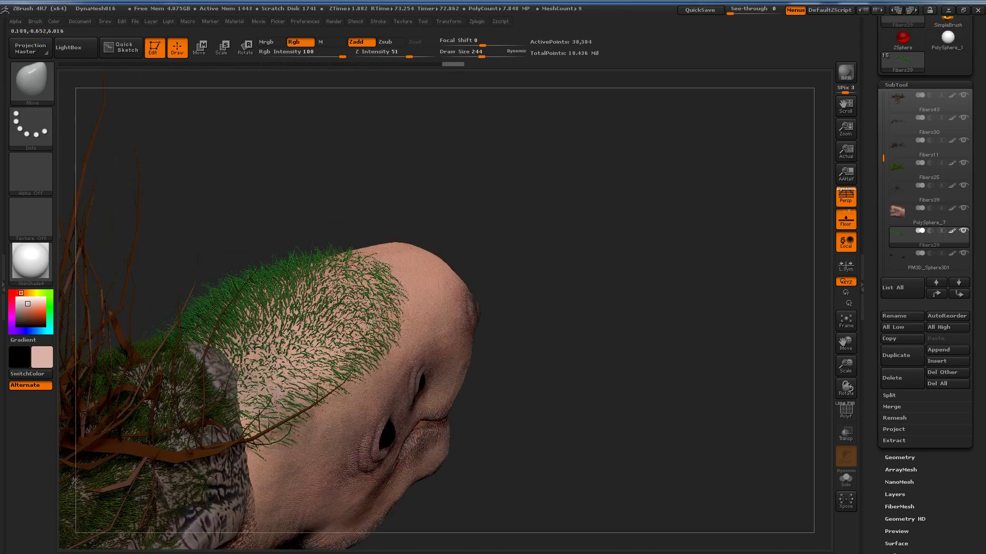
{"action": "mouse_move", "coordinate": [318, 205]}
{"action": "left_mouse_down"}
{"action": "mouse_move", "coordinate": [448, 264]}
{"action": "mouse_move", "coordinate": [441, 198]}
{"action": "mouse_move", "coordinate": [519, 245]}
{"action": "mouse_move", "coordinate": [496, 211]}
{"action": "left_mouse_up"}
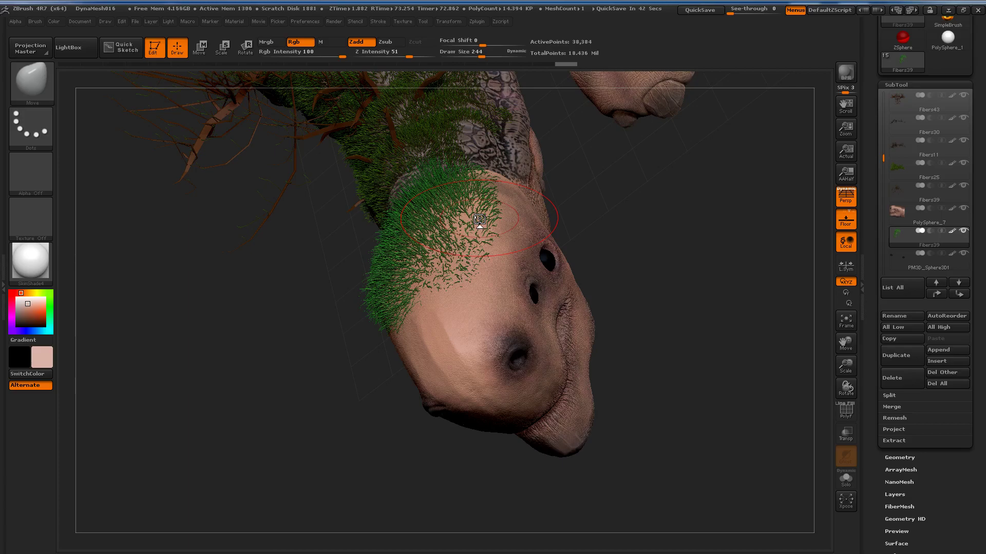
{"action": "mouse_move", "coordinate": [411, 216]}
{"action": "left_mouse_down"}
{"action": "mouse_move", "coordinate": [445, 166]}
{"action": "mouse_move", "coordinate": [361, 226]}
{"action": "mouse_move", "coordinate": [308, 203]}
{"action": "mouse_move", "coordinate": [527, 264]}
{"action": "mouse_move", "coordinate": [436, 344]}
{"action": "left_mouse_up"}
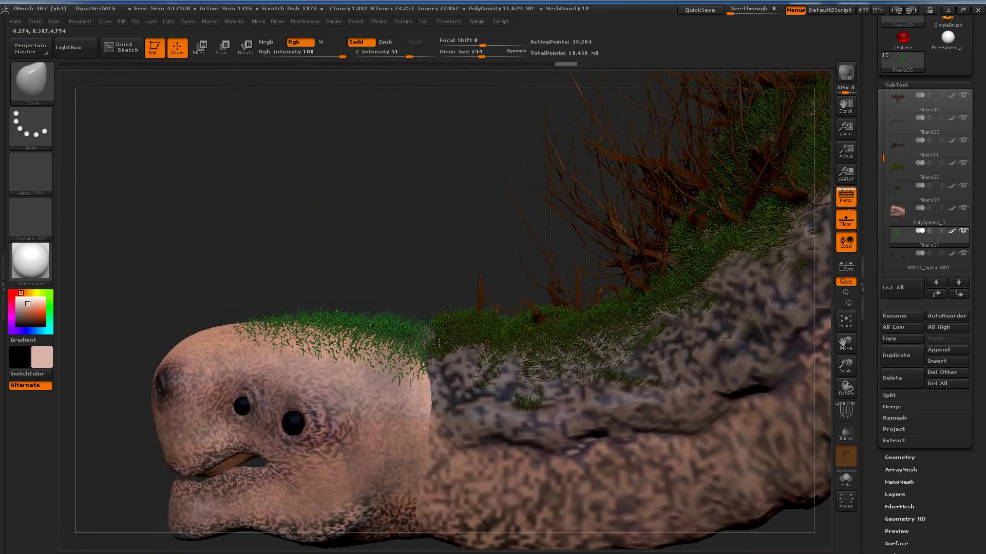
{"action": "scroll", "coordinate": [440, 344], "scroll_direction": "up", "scroll_amount": 1}
{"action": "scroll", "coordinate": [439, 344], "scroll_direction": "up", "scroll_amount": 1}
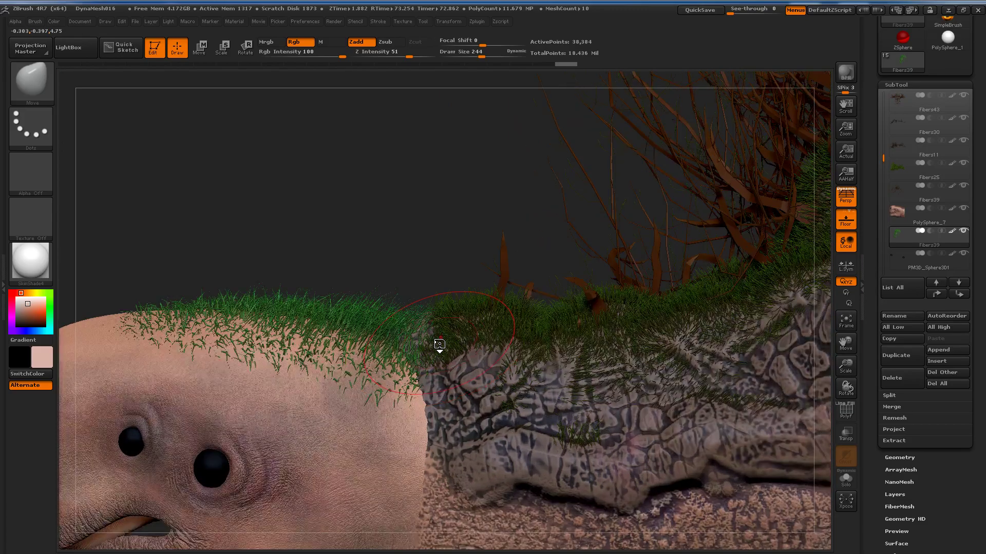
{"action": "scroll", "coordinate": [440, 344], "scroll_direction": "up", "scroll_amount": 1}
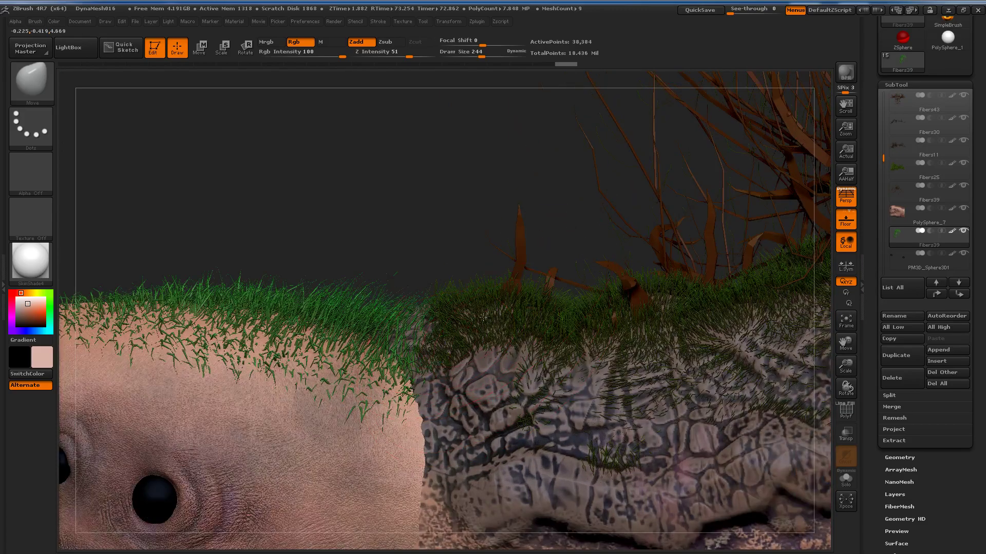
{"action": "left_click_drag", "start_coordinate": [439, 344], "coordinate": [488, 340], "text": "alt"}
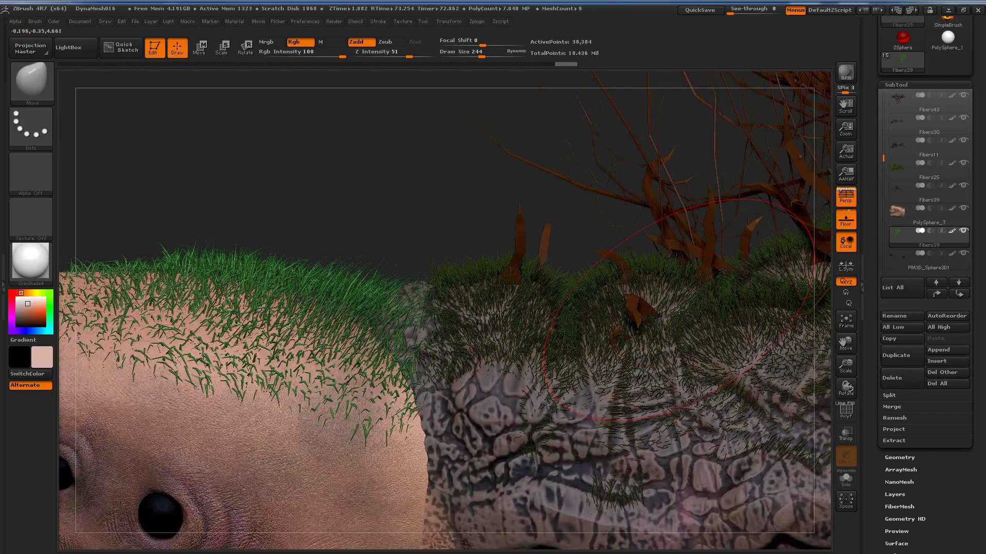
Delete the Fibers39 grass layer and make PolySphere_7 the active mesh
{"action": "left_click", "coordinate": [901, 215]}
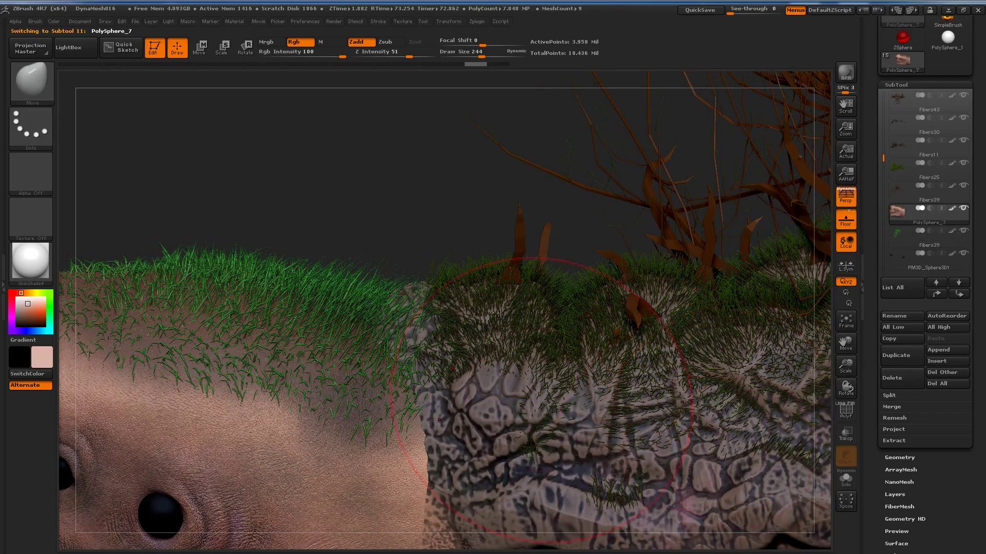
{"action": "left_click_drag", "start_coordinate": [558, 405], "coordinate": [429, 366]}
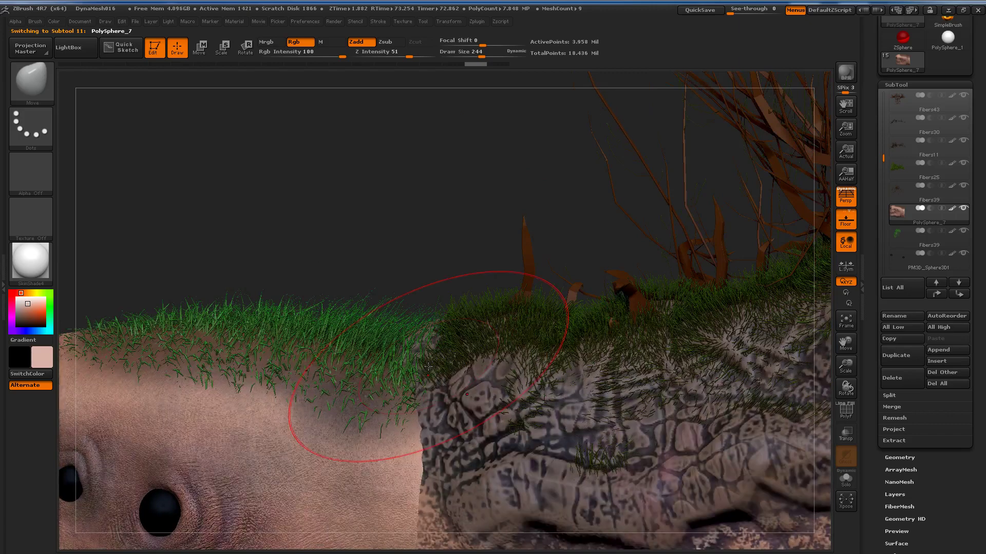
{"action": "scroll", "coordinate": [428, 367], "scroll_direction": "up", "scroll_amount": 2}
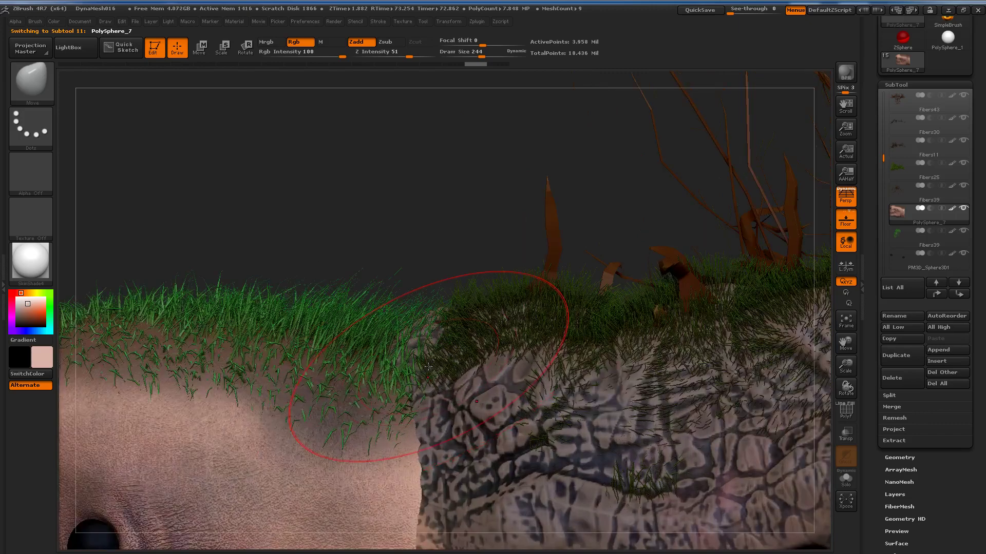
{"action": "scroll", "coordinate": [428, 367], "scroll_direction": "up", "scroll_amount": 2}
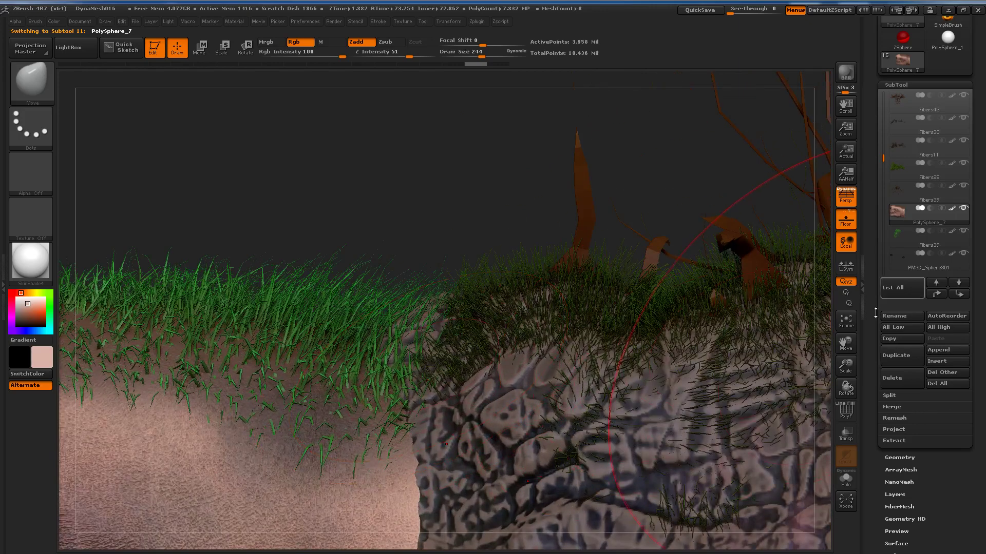
{"action": "left_click", "coordinate": [904, 386]}
{"action": "left_click", "coordinate": [791, 403]}
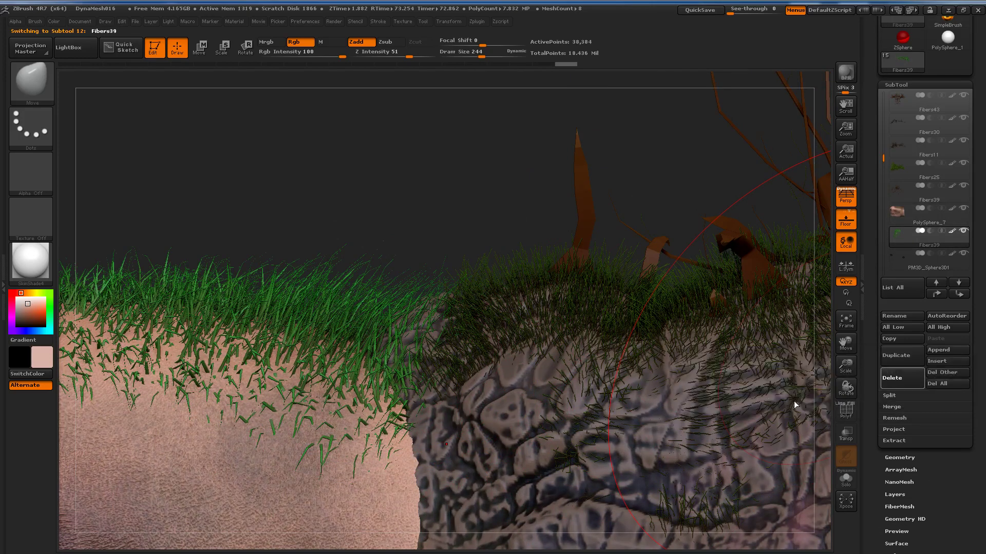
{"action": "left_click", "coordinate": [898, 214]}
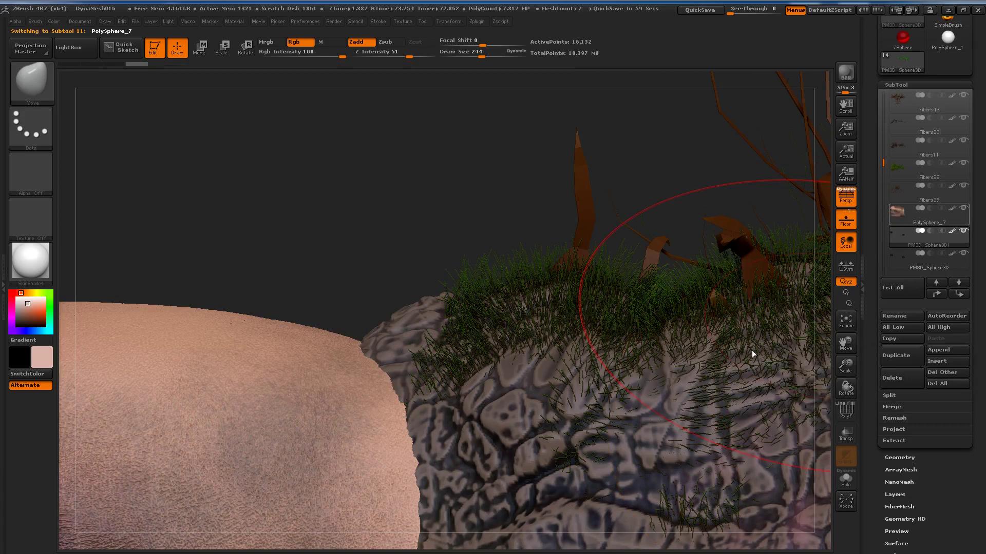
{"action": "left_click", "coordinate": [918, 85]}
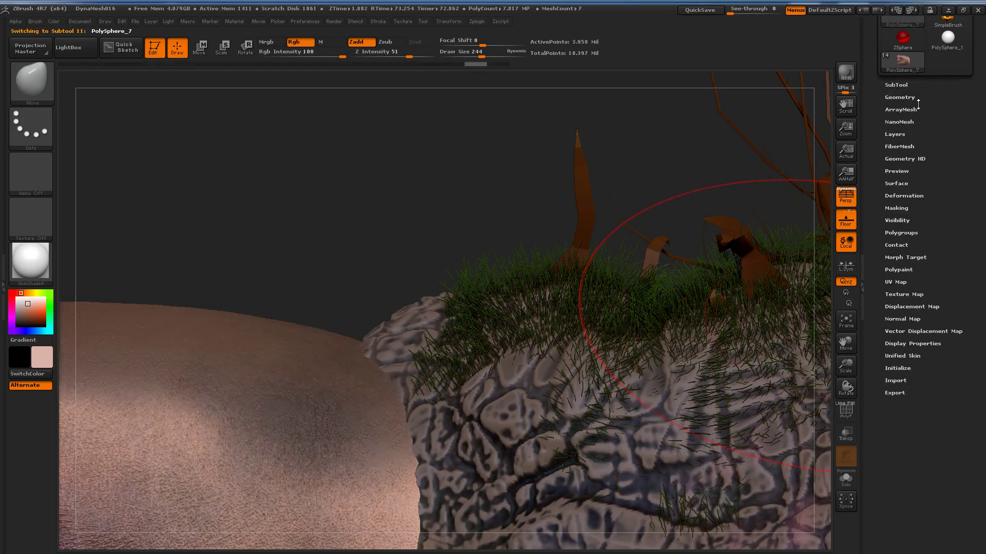
Preview new FiberMesh grass on the body with a dark green tip colour
{"action": "left_click", "coordinate": [908, 148]}
{"action": "left_click", "coordinate": [902, 180]}
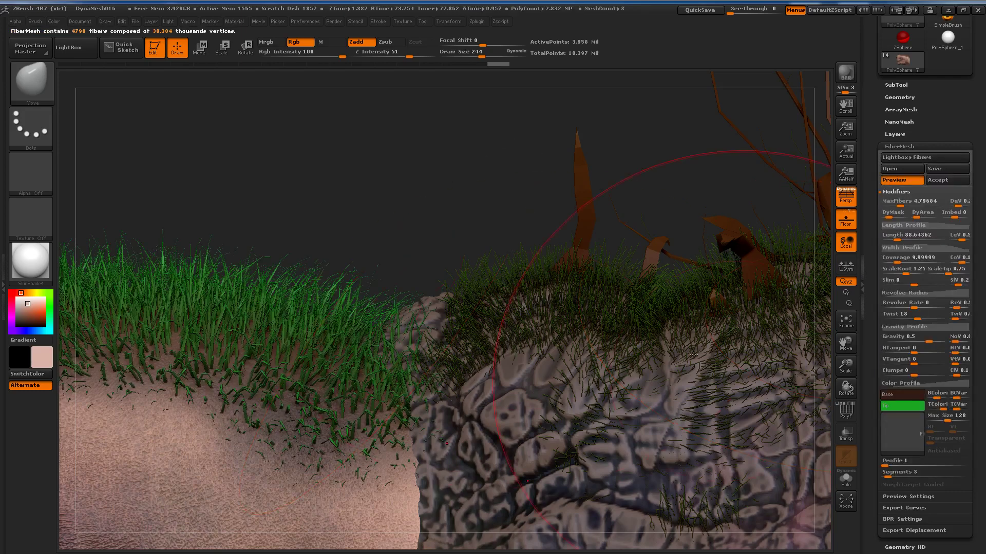
{"action": "left_click", "coordinate": [900, 405]}
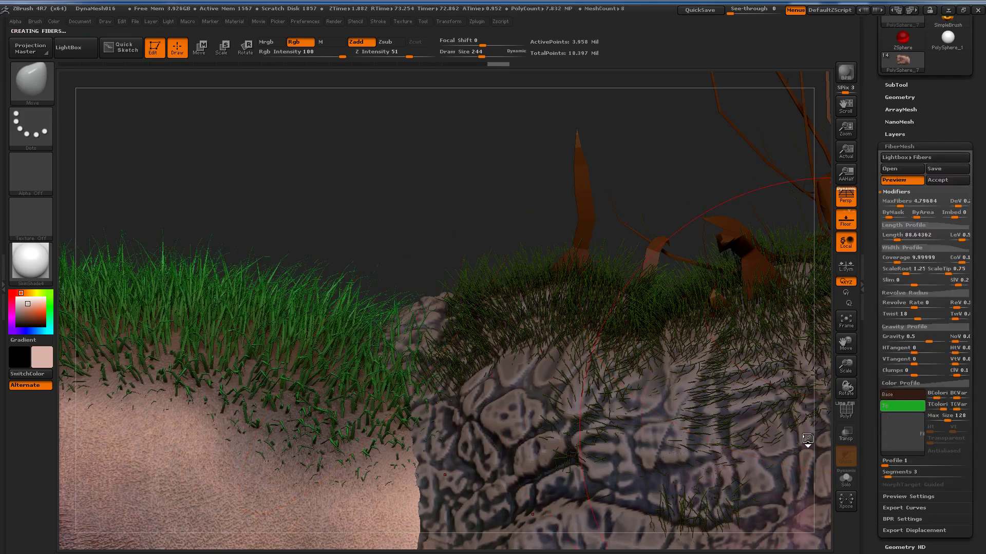
{"action": "mouse_move", "coordinate": [893, 414]}
{"action": "left_mouse_down"}
{"action": "mouse_move", "coordinate": [668, 304]}
{"action": "mouse_move", "coordinate": [665, 289]}
{"action": "mouse_move", "coordinate": [670, 296]}
{"action": "mouse_move", "coordinate": [690, 282]}
{"action": "left_mouse_up"}
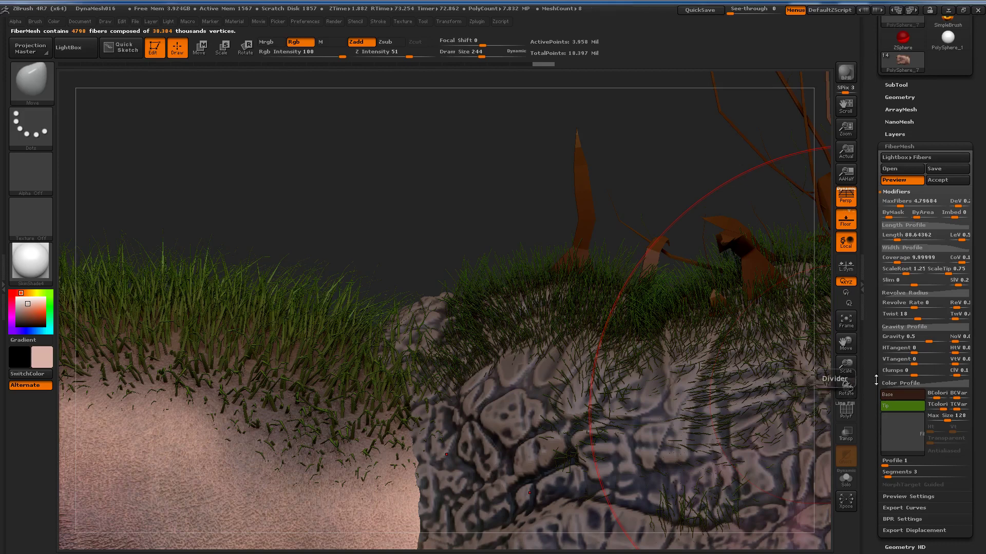
{"action": "left_click", "coordinate": [903, 406]}
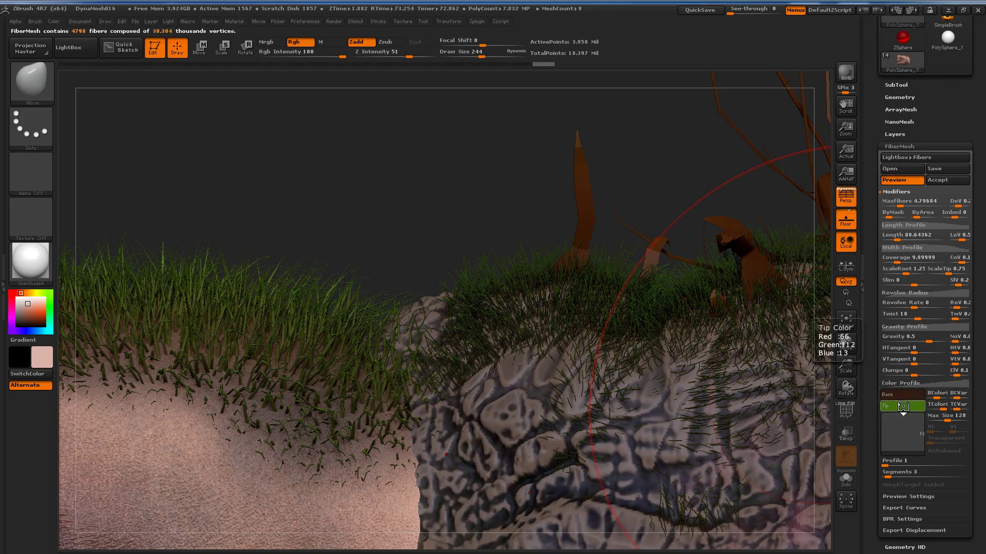
{"action": "left_click", "coordinate": [903, 406]}
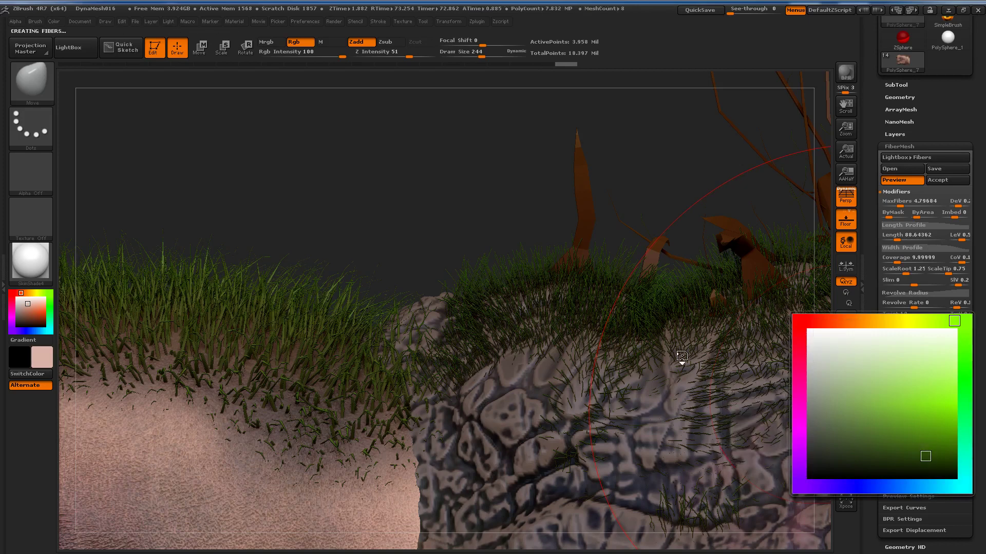
{"action": "left_click", "coordinate": [649, 336]}
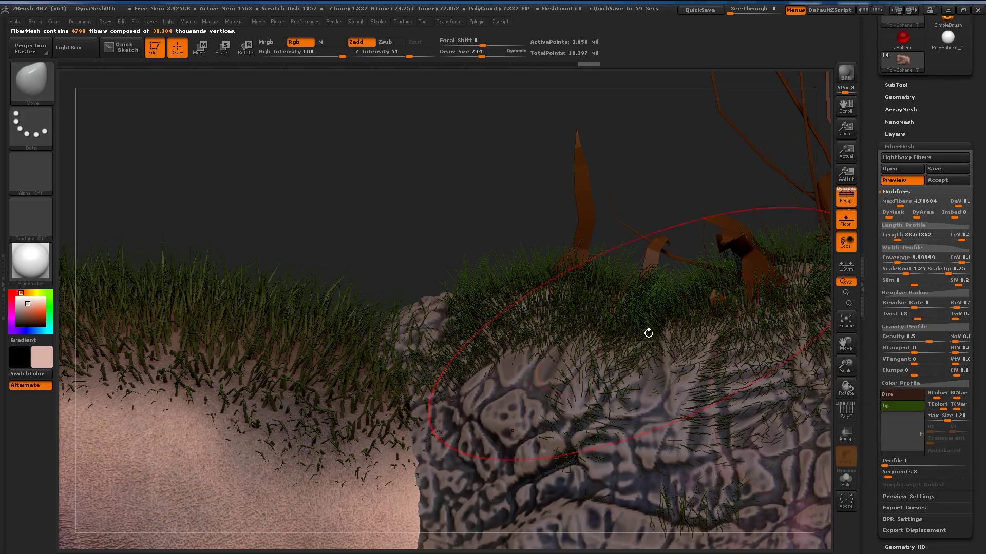
Increase the fibre Coverage and accept the grass as a new fiber subtool
{"action": "left_click", "coordinate": [937, 200]}
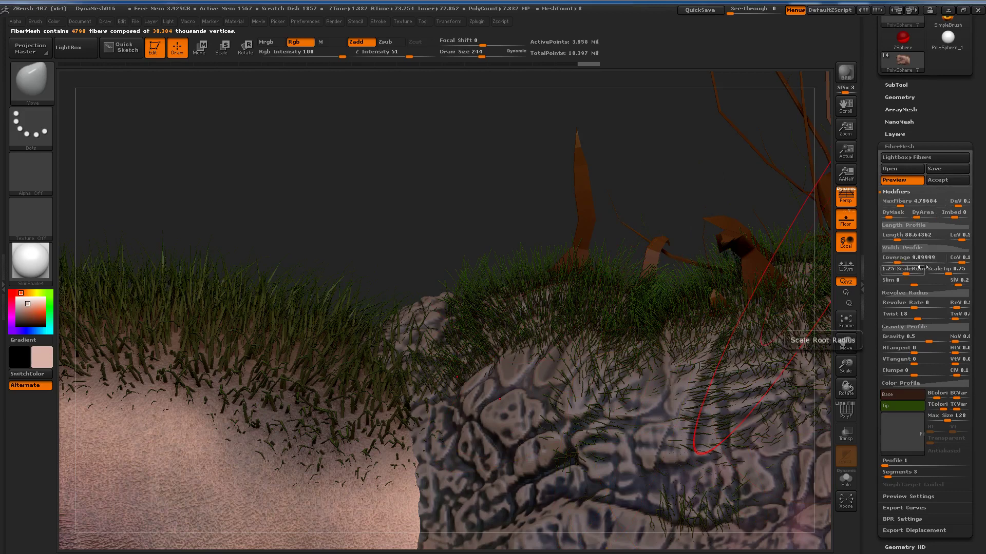
{"action": "left_click", "coordinate": [914, 304]}
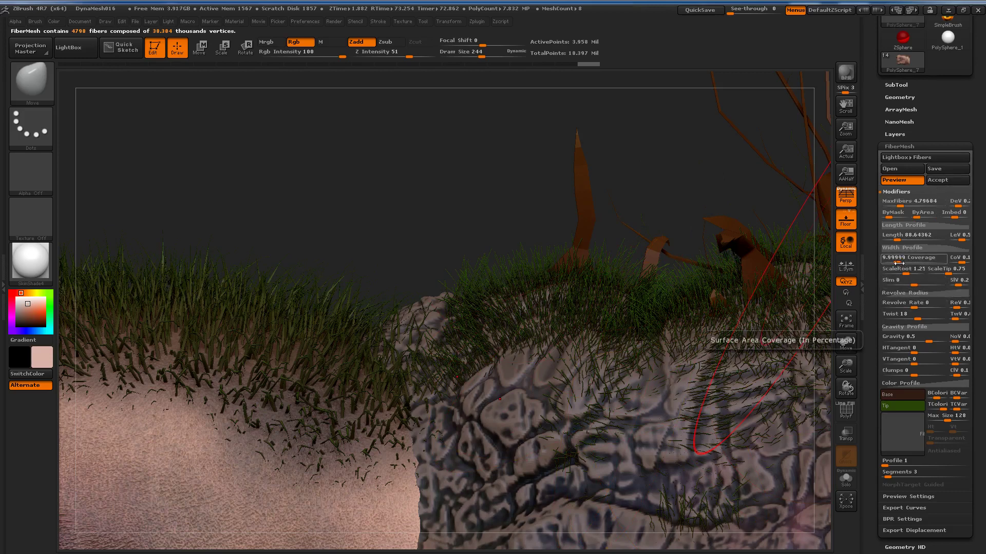
{"action": "left_click_drag", "start_coordinate": [896, 262], "coordinate": [897, 261]}
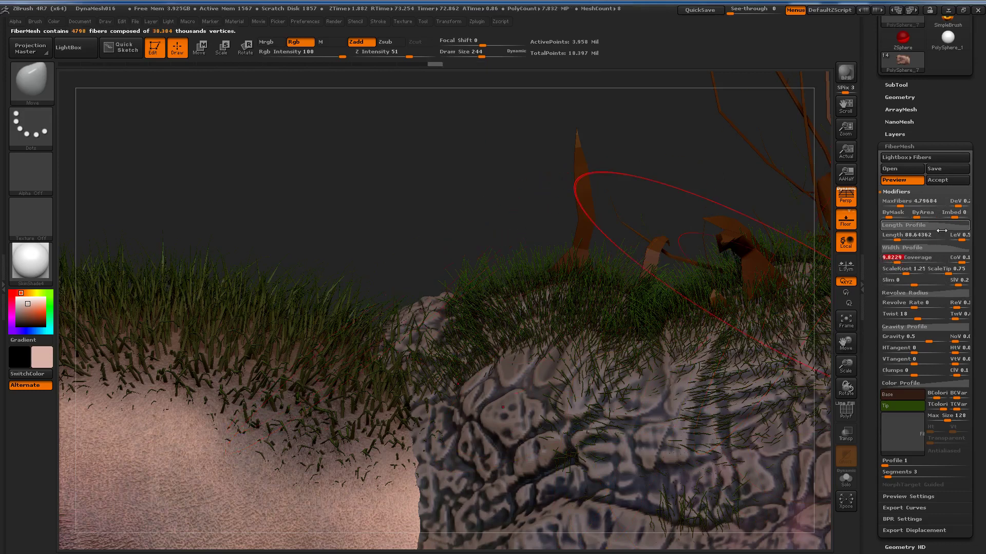
{"action": "left_click", "coordinate": [948, 180]}
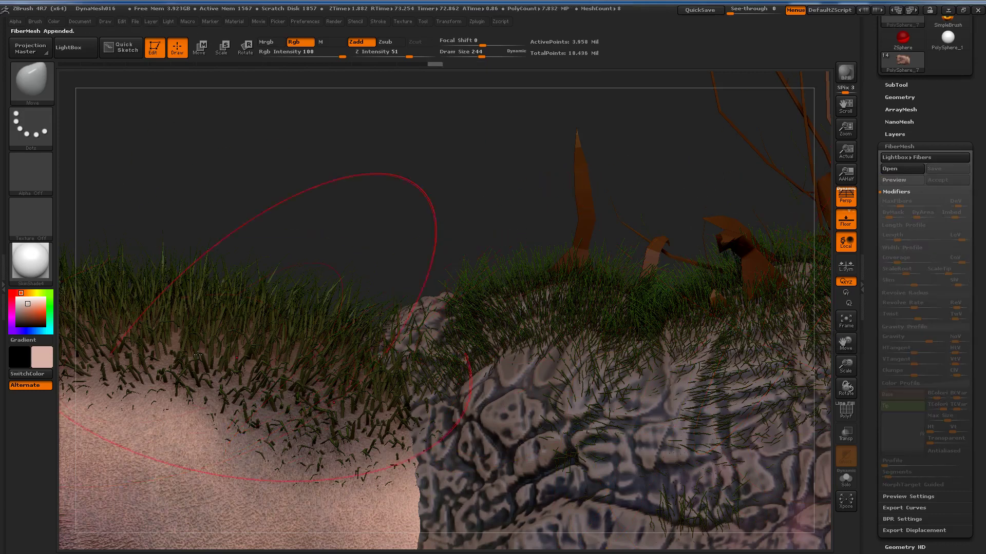
Turn to a side view of head and shell and select the new Fibers45 subtool
{"action": "mouse_move", "coordinate": [493, 273]}
{"action": "left_mouse_down"}
{"action": "mouse_move", "coordinate": [200, 308]}
{"action": "mouse_move", "coordinate": [331, 357]}
{"action": "left_mouse_up"}
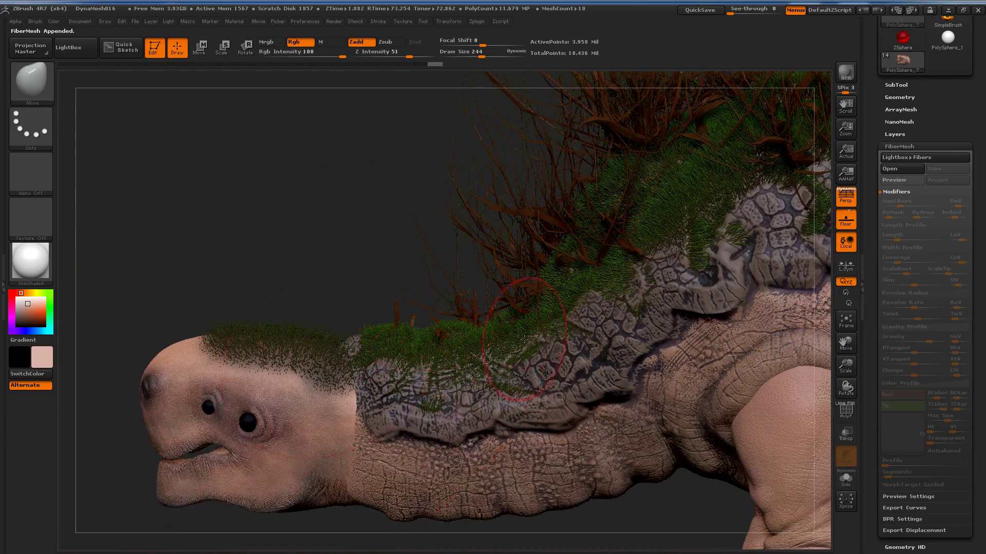
{"action": "mouse_move", "coordinate": [331, 357]}
{"action": "left_mouse_down"}
{"action": "mouse_move", "coordinate": [420, 393]}
{"action": "mouse_move", "coordinate": [429, 412]}
{"action": "left_mouse_up"}
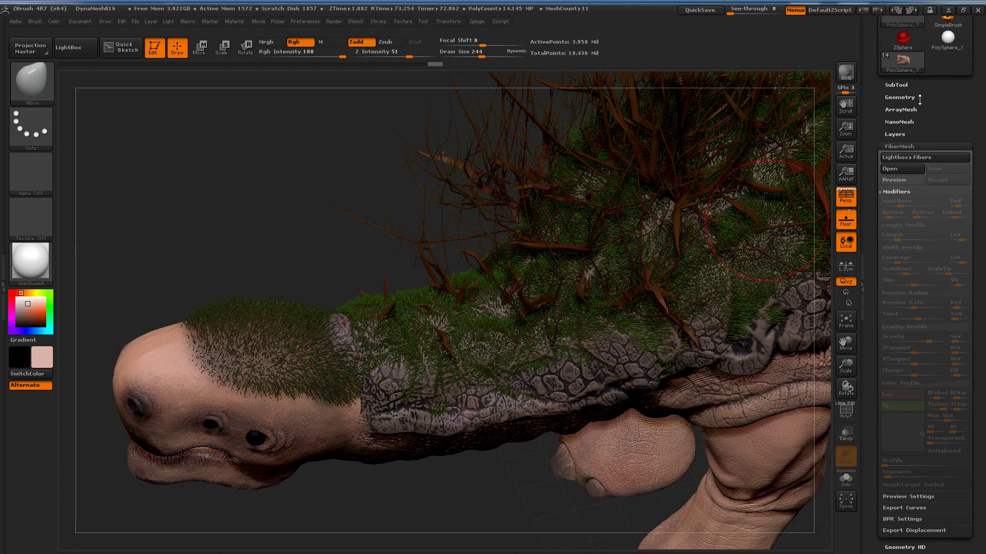
{"action": "left_click", "coordinate": [911, 85]}
{"action": "left_click", "coordinate": [898, 237]}
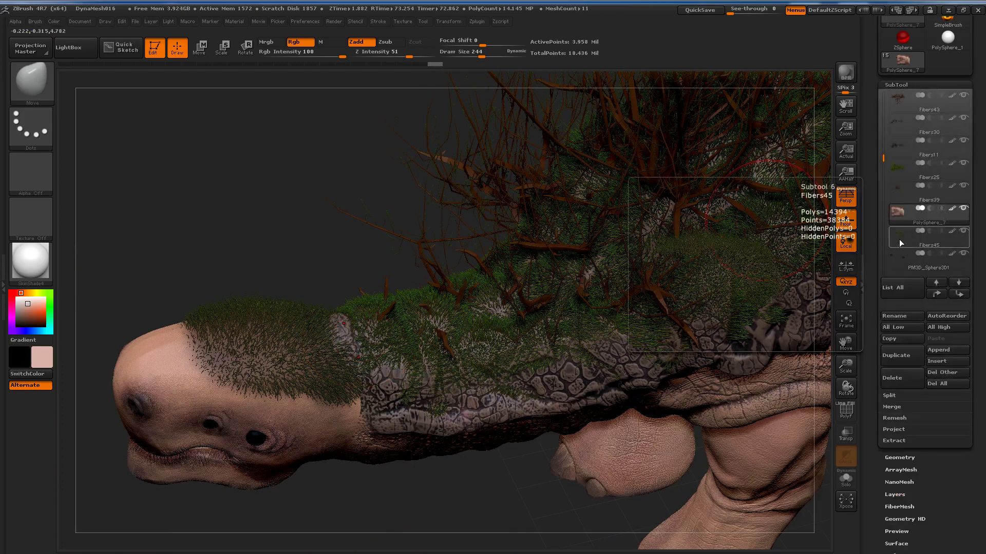
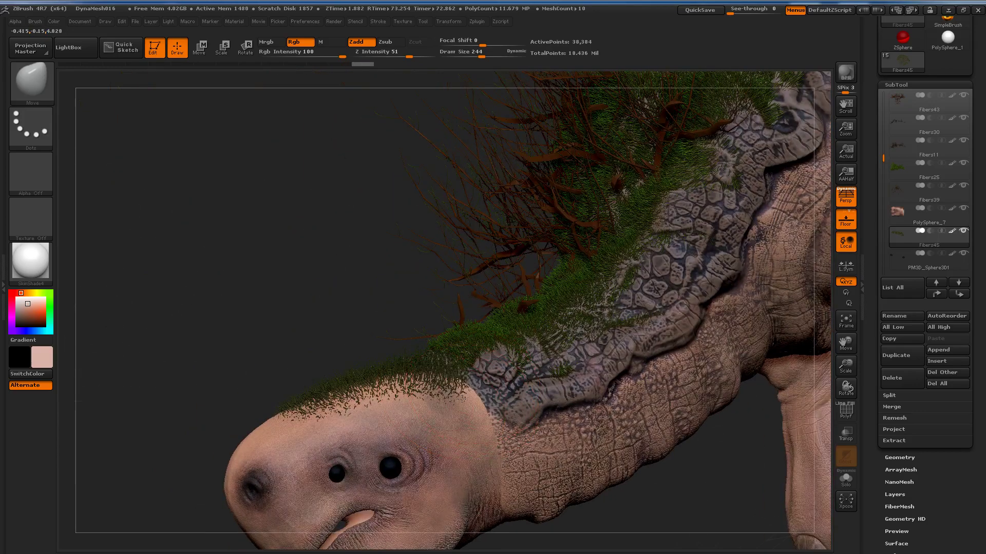
Make PolySphere_7, the creature's body, the active subtool and turn the view to its head
{"action": "left_click_drag", "start_coordinate": [473, 389], "coordinate": [486, 422]}
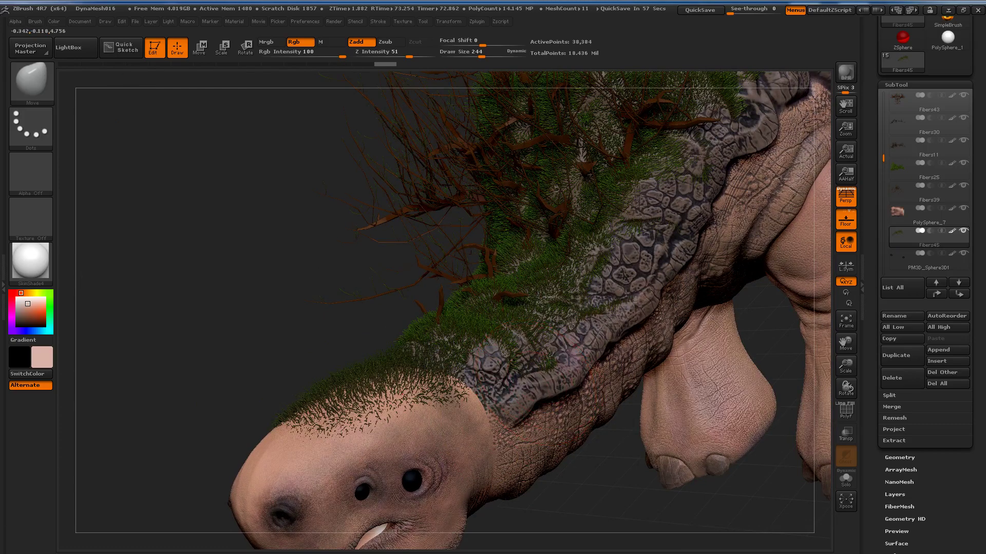
{"action": "mouse_move", "coordinate": [549, 353]}
{"action": "left_mouse_down"}
{"action": "mouse_move", "coordinate": [600, 333]}
{"action": "mouse_move", "coordinate": [523, 362]}
{"action": "mouse_move", "coordinate": [403, 331]}
{"action": "left_mouse_up"}
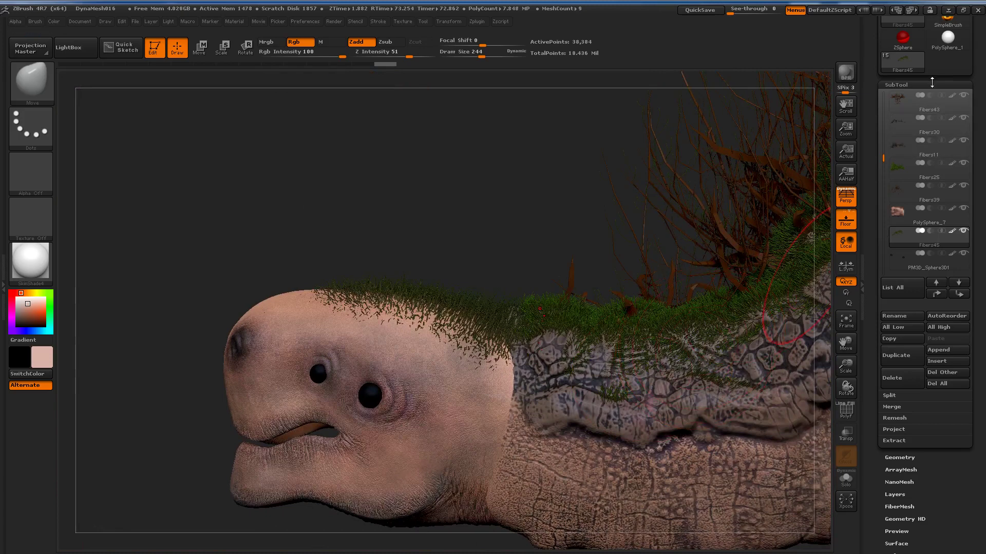
{"action": "left_click", "coordinate": [896, 219]}
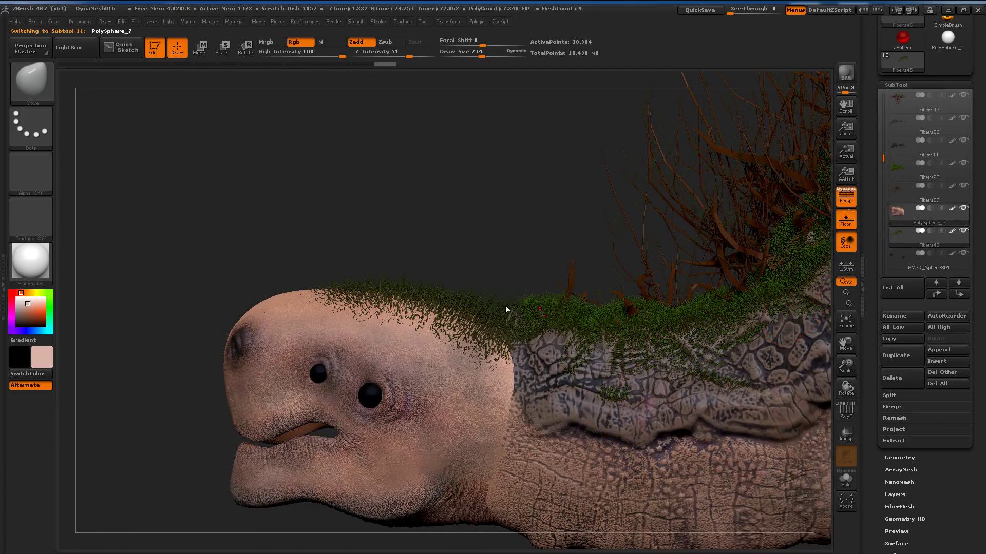
{"action": "left_click_drag", "start_coordinate": [506, 309], "coordinate": [457, 348]}
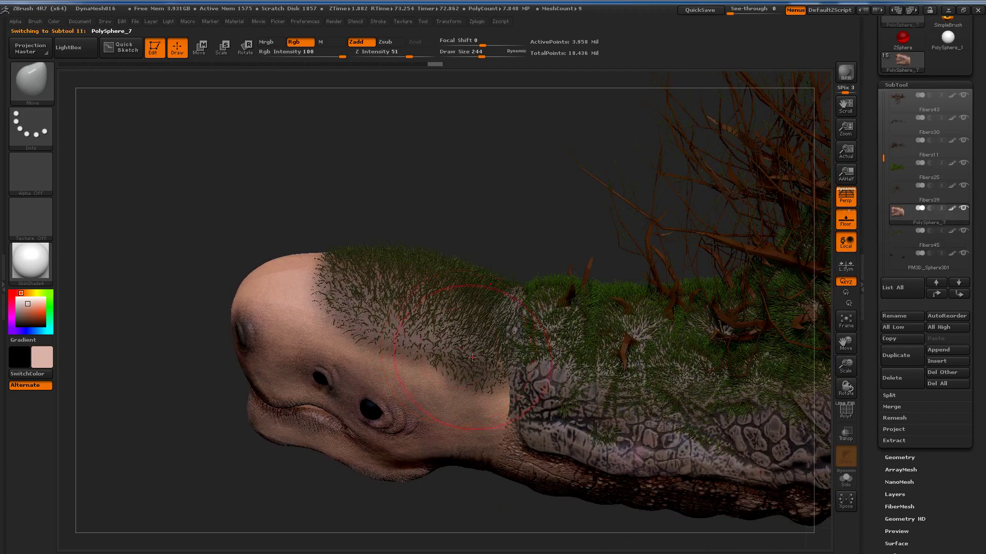
{"action": "left_click_drag", "start_coordinate": [472, 358], "coordinate": [484, 319]}
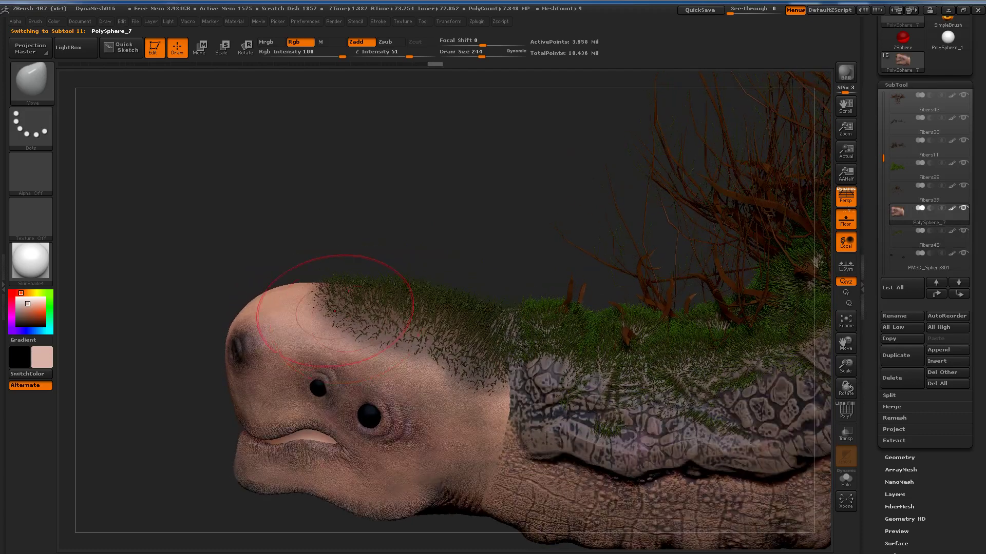
Paint a MaskPen mask over the top of the creature's head
{"action": "key", "text": "ctrl"}
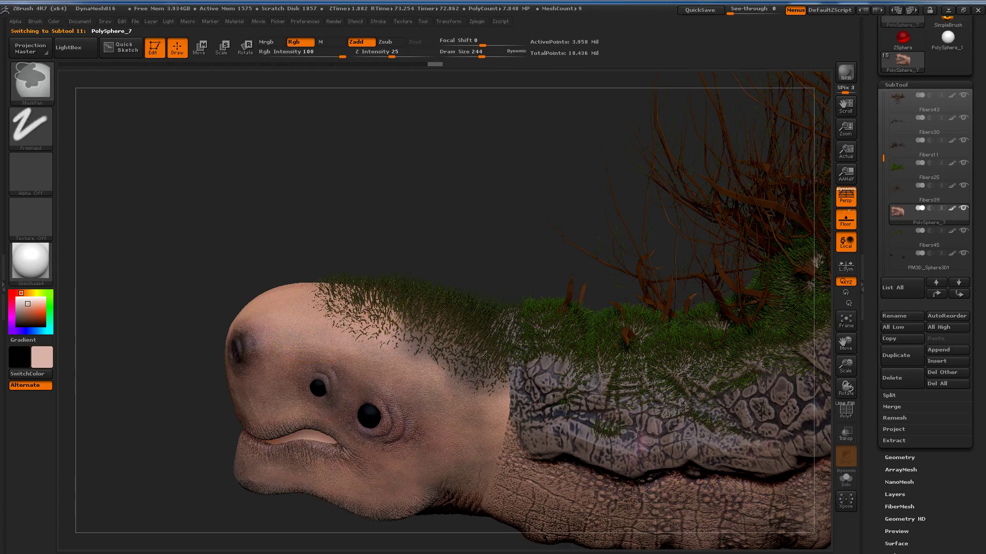
{"action": "left_click_drag", "start_coordinate": [433, 314], "coordinate": [412, 276]}
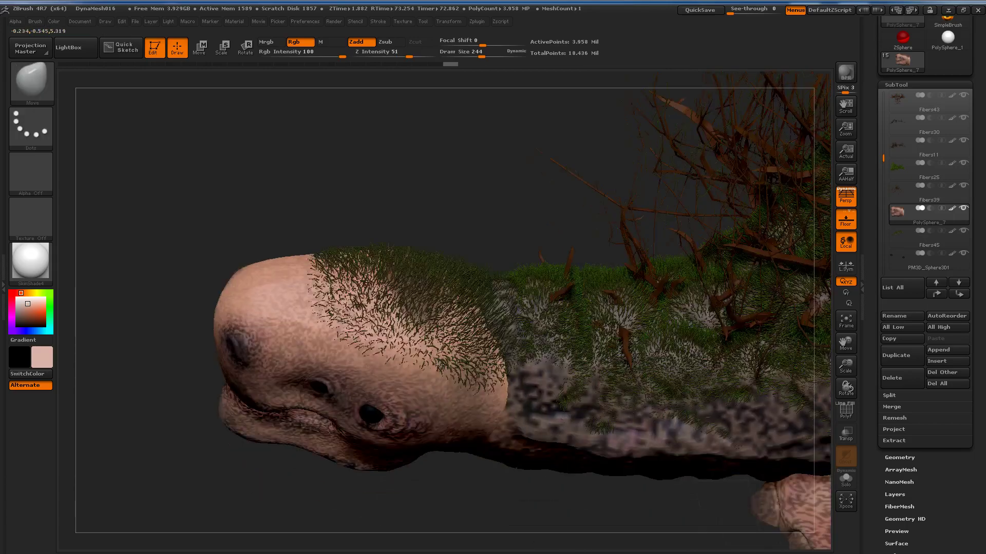
{"action": "key", "text": "ctrl"}
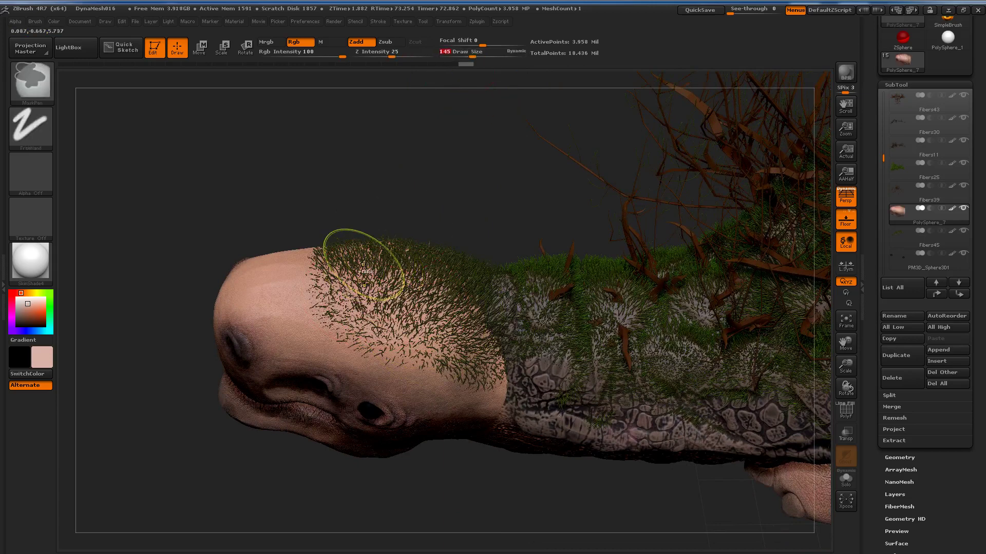
{"action": "mouse_move", "coordinate": [308, 246]}
{"action": "left_mouse_down", "text": "ctrl"}
{"action": "mouse_move", "coordinate": [334, 278]}
{"action": "mouse_move", "coordinate": [483, 326]}
{"action": "mouse_move", "coordinate": [440, 314]}
{"action": "left_mouse_up", "text": "ctrl"}
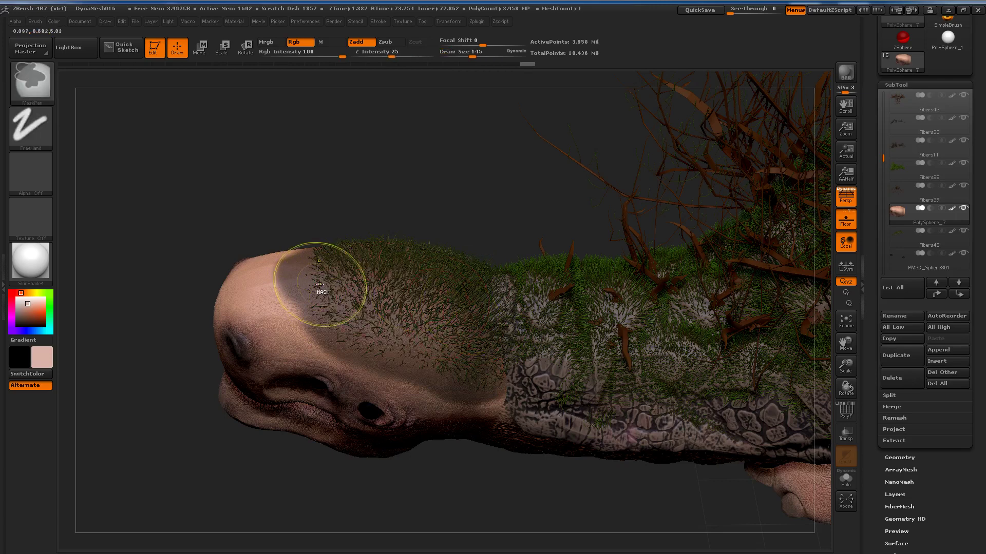
{"action": "left_click_drag", "start_coordinate": [319, 286], "coordinate": [318, 281], "text": "ctrl"}
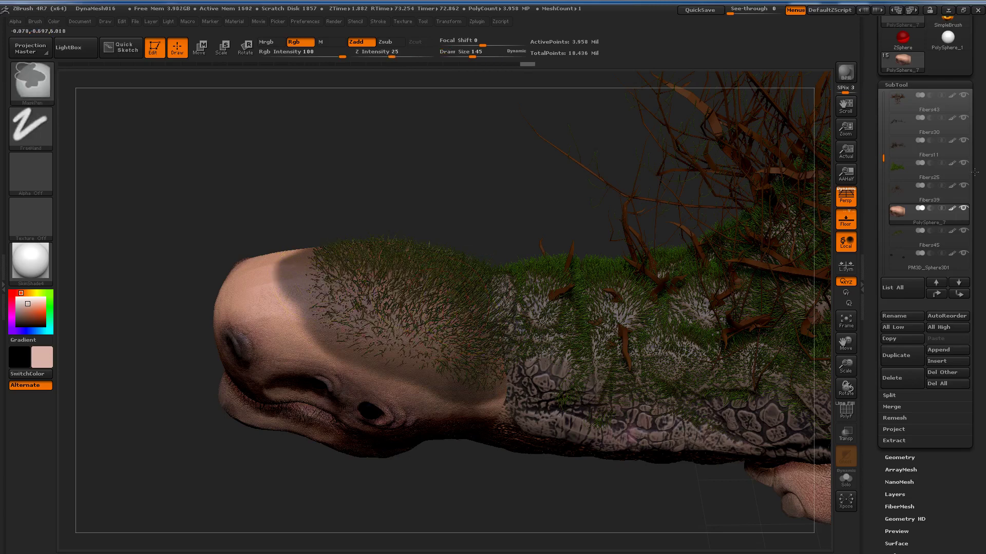
{"action": "left_click", "coordinate": [919, 85]}
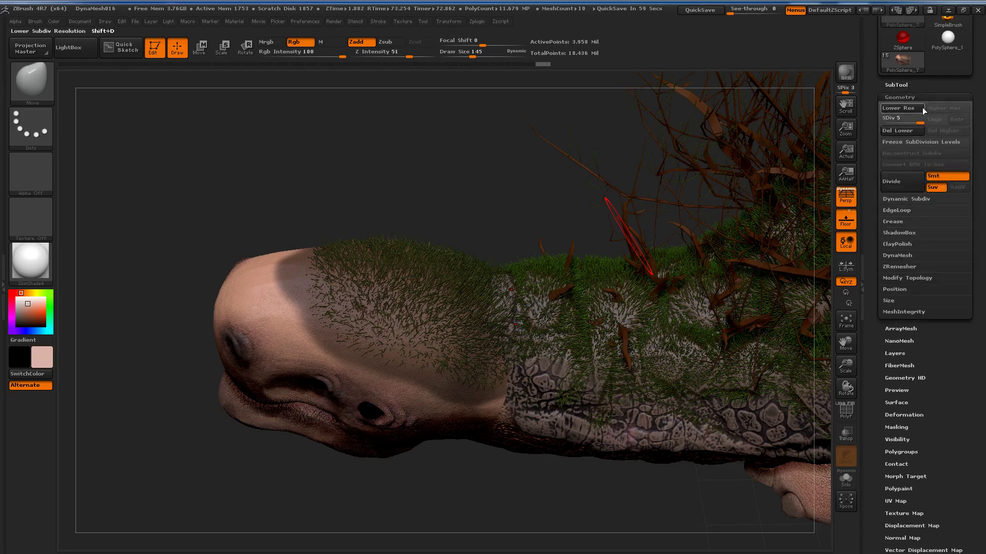
Drop the creature's body to subdivision level 1
{"action": "left_click", "coordinate": [894, 117]}
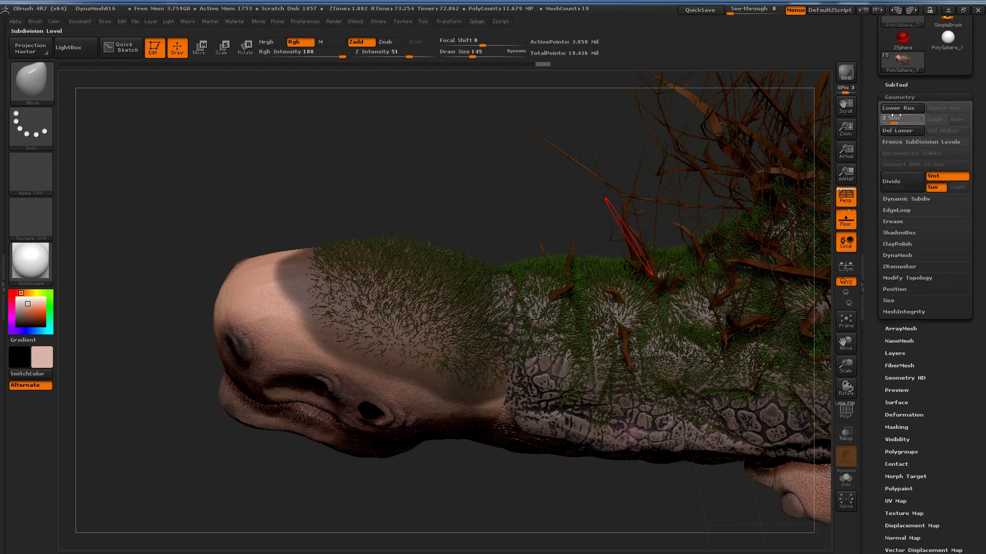
{"action": "left_click", "coordinate": [897, 85]}
{"action": "key", "text": "ctrl"}
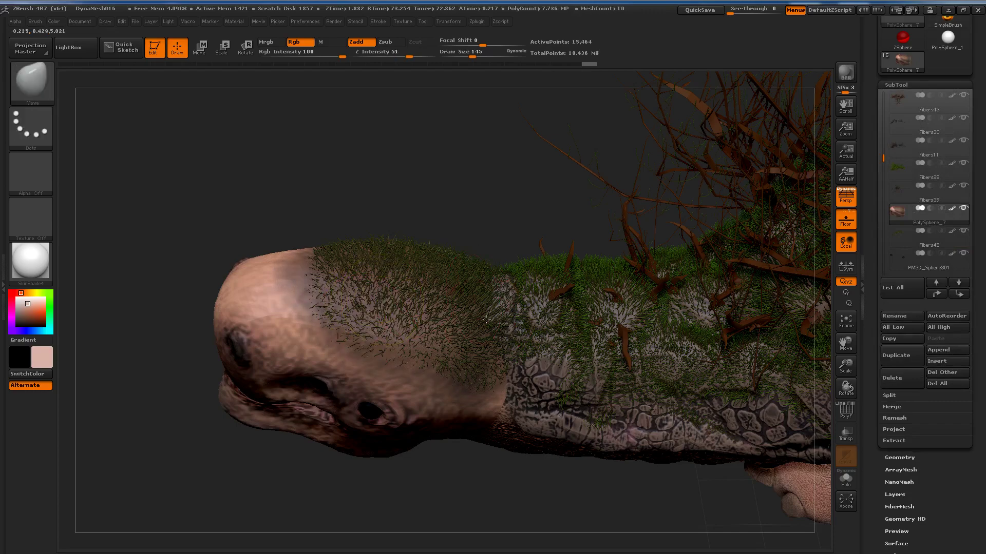
{"action": "left_click_drag", "start_coordinate": [486, 319], "coordinate": [487, 257]}
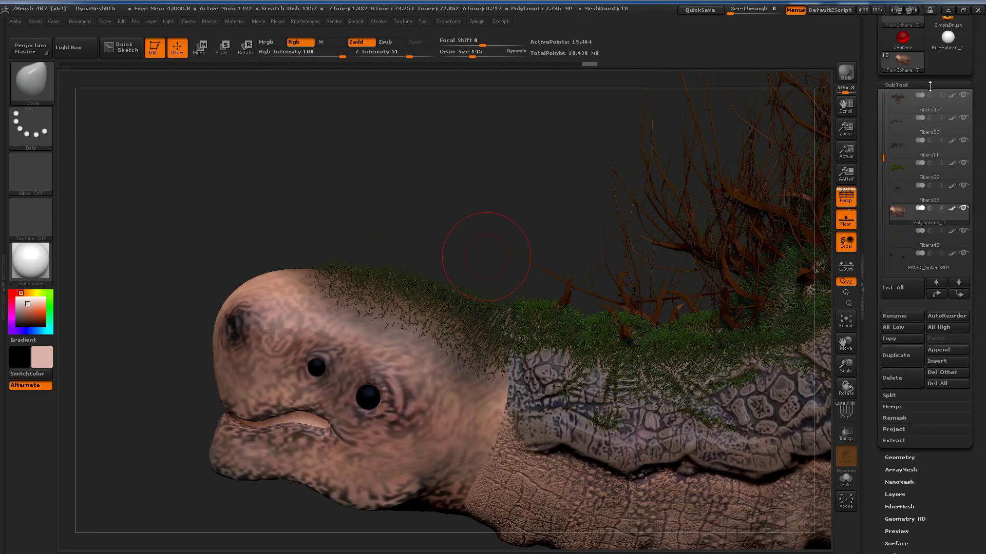
{"action": "left_click", "coordinate": [929, 86]}
{"action": "left_click", "coordinate": [922, 96]}
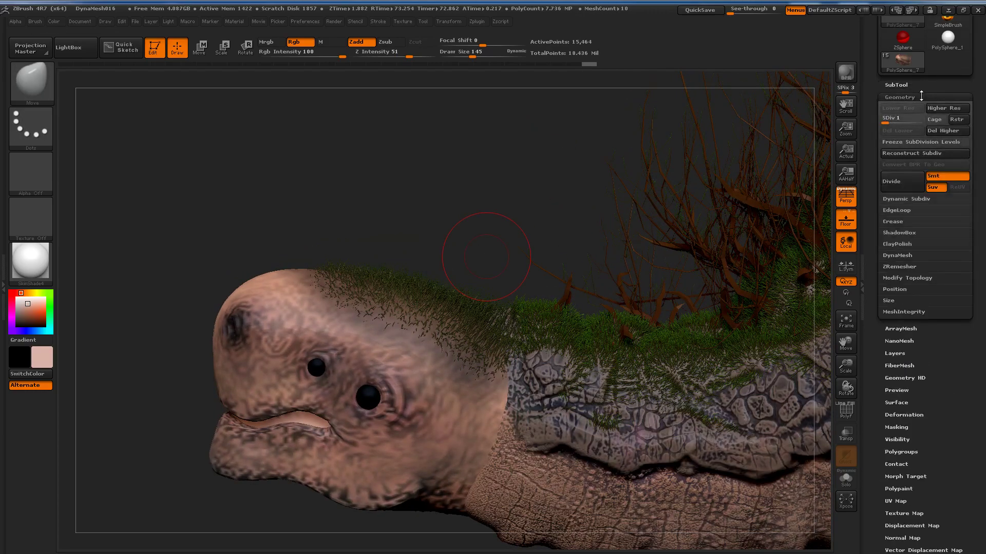
{"action": "left_click", "coordinate": [921, 96]}
Preview about 4,800 green FiberMesh strands growing on the masked head top
{"action": "left_click", "coordinate": [909, 147]}
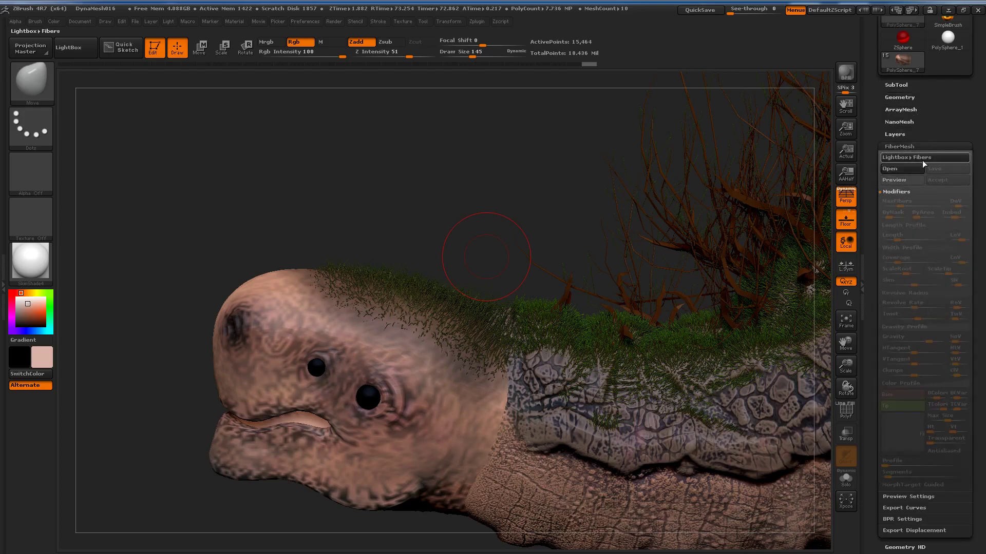
{"action": "left_click", "coordinate": [893, 180]}
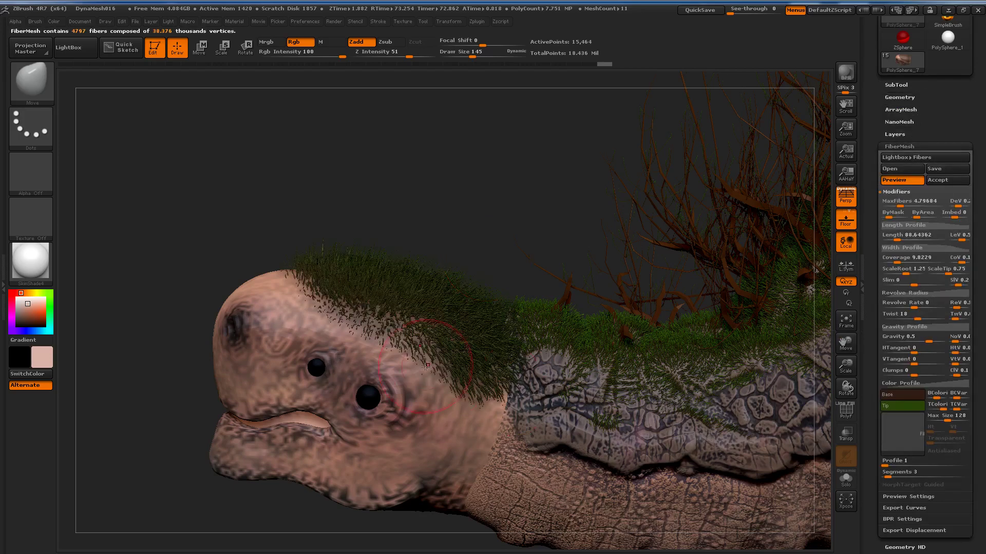
{"action": "scroll", "coordinate": [426, 366], "scroll_direction": "up", "scroll_amount": 3}
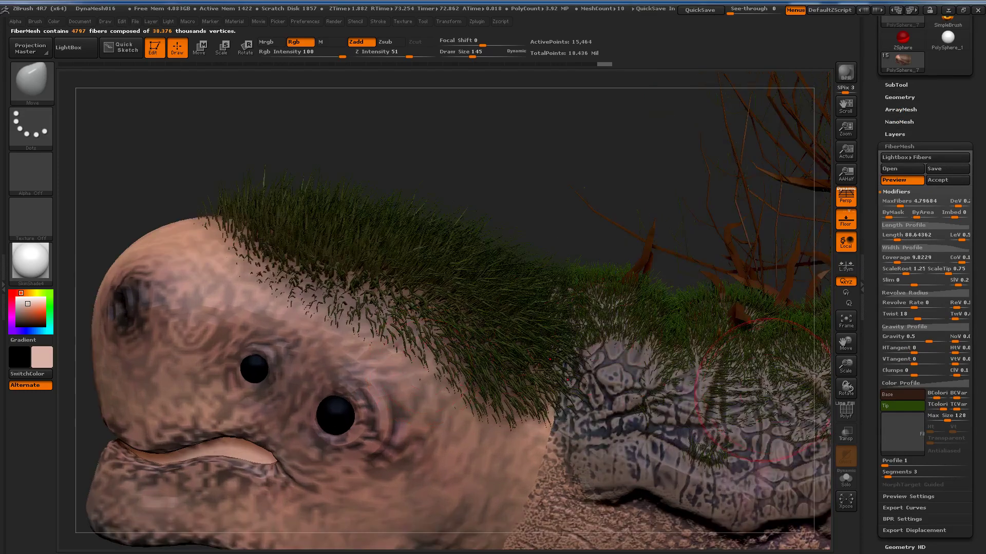
{"action": "scroll", "coordinate": [615, 377], "scroll_direction": "up", "scroll_amount": 2}
{"action": "scroll", "coordinate": [621, 379], "scroll_direction": "up", "scroll_amount": 2}
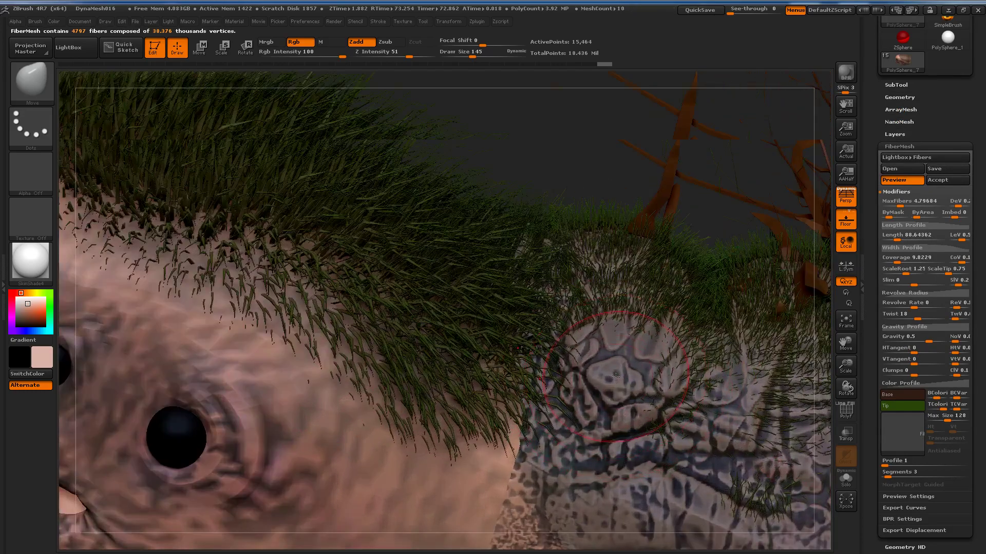
{"action": "scroll", "coordinate": [632, 384], "scroll_direction": "up", "scroll_amount": 2}
{"action": "scroll", "coordinate": [647, 390], "scroll_direction": "up", "scroll_amount": 2}
{"action": "right_click_drag", "start_coordinate": [648, 390], "coordinate": [467, 344]}
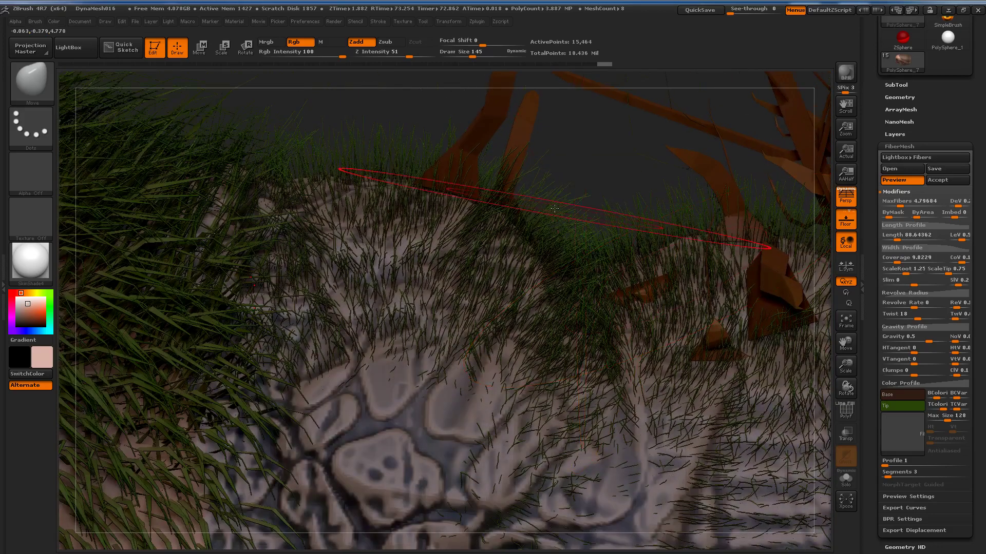
Give the FiberMesh tips a dark green sampled from the existing grass on the model
{"action": "left_click", "coordinate": [893, 407]}
{"action": "left_click_drag", "start_coordinate": [882, 427], "coordinate": [668, 194]}
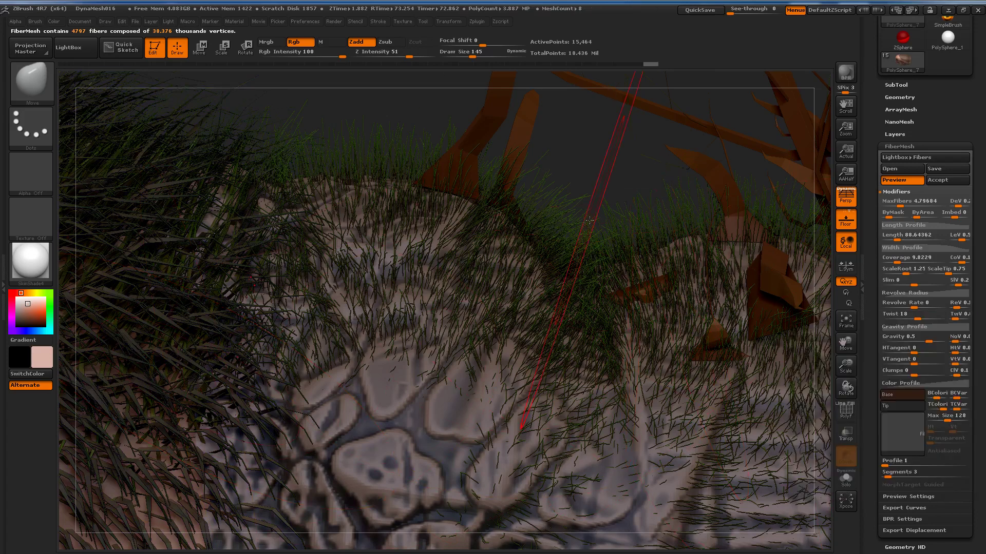
{"action": "left_click", "coordinate": [900, 406]}
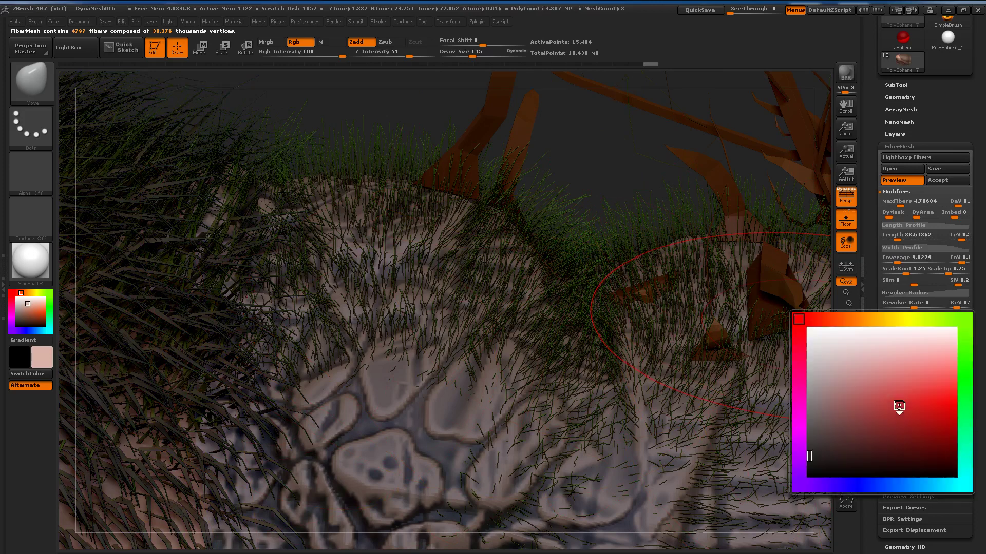
{"action": "left_click", "coordinate": [590, 236]}
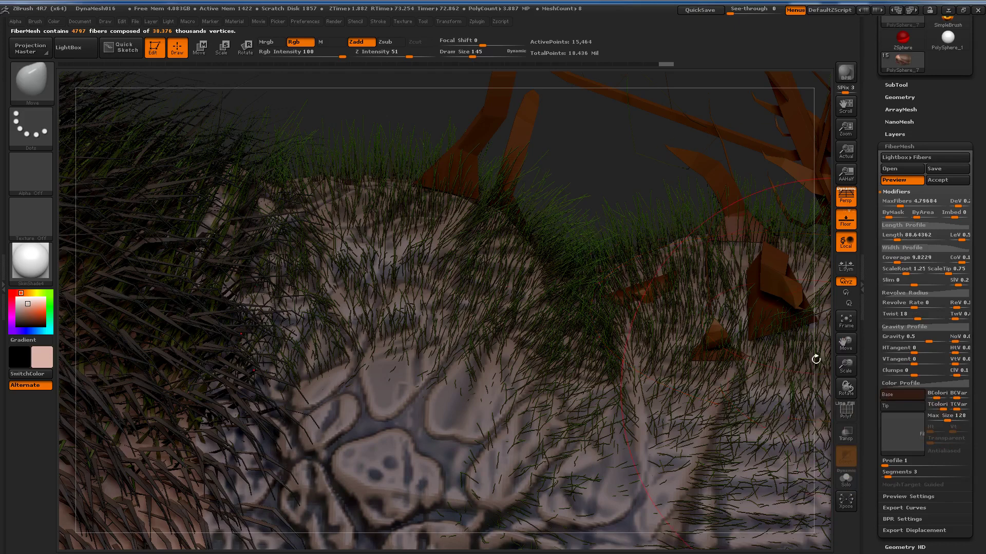
{"action": "left_click", "coordinate": [898, 406]}
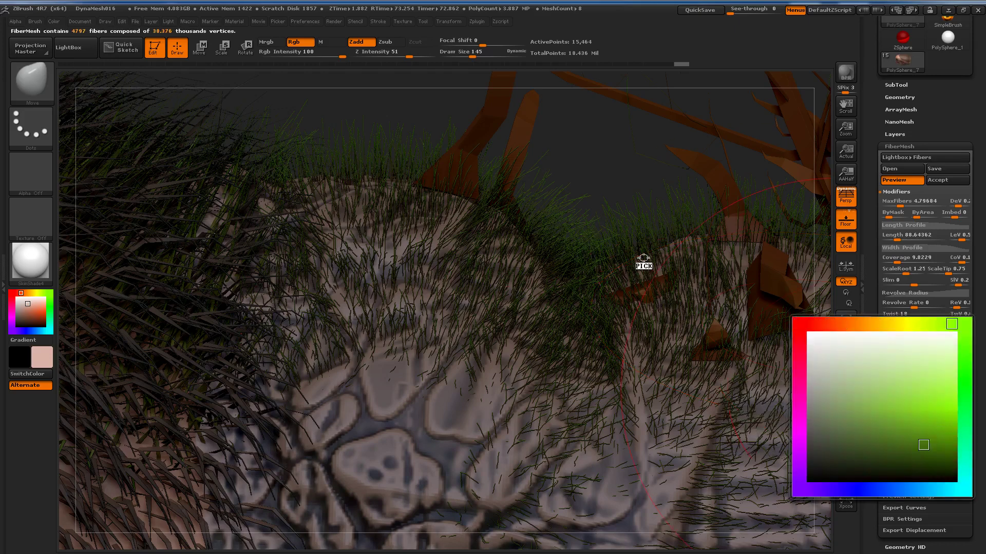
{"action": "left_click", "coordinate": [659, 225]}
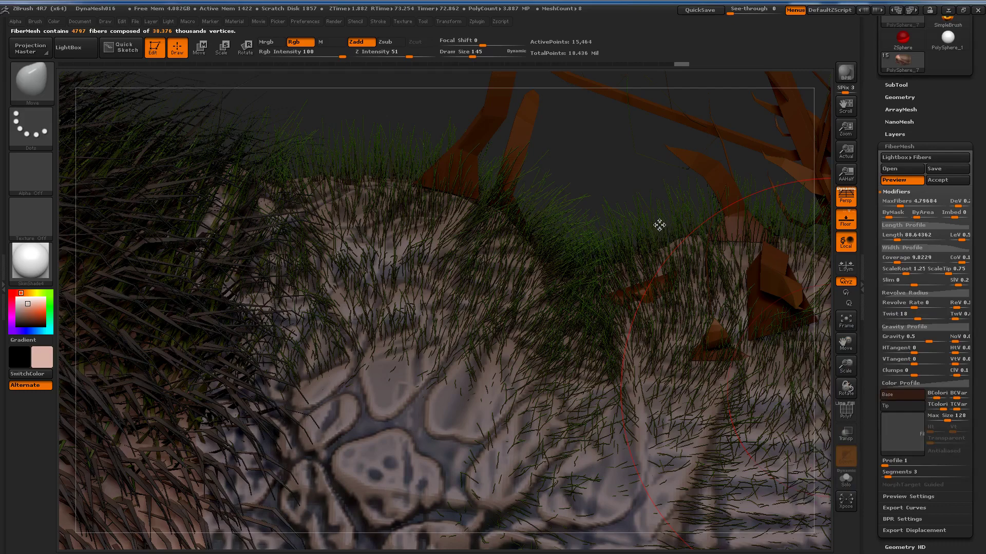
{"action": "left_click", "coordinate": [907, 410]}
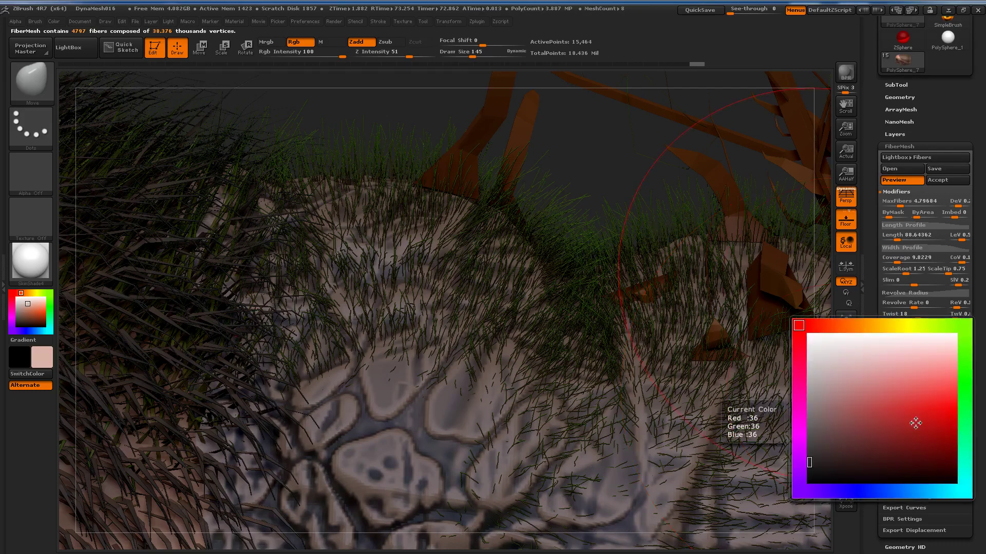
{"action": "left_click", "coordinate": [661, 232]}
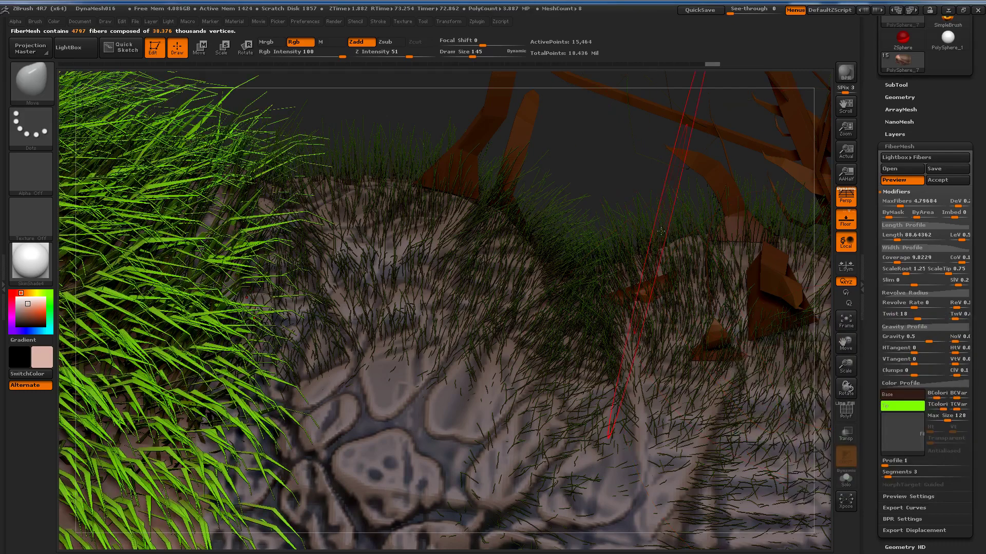
{"action": "left_click", "coordinate": [905, 410]}
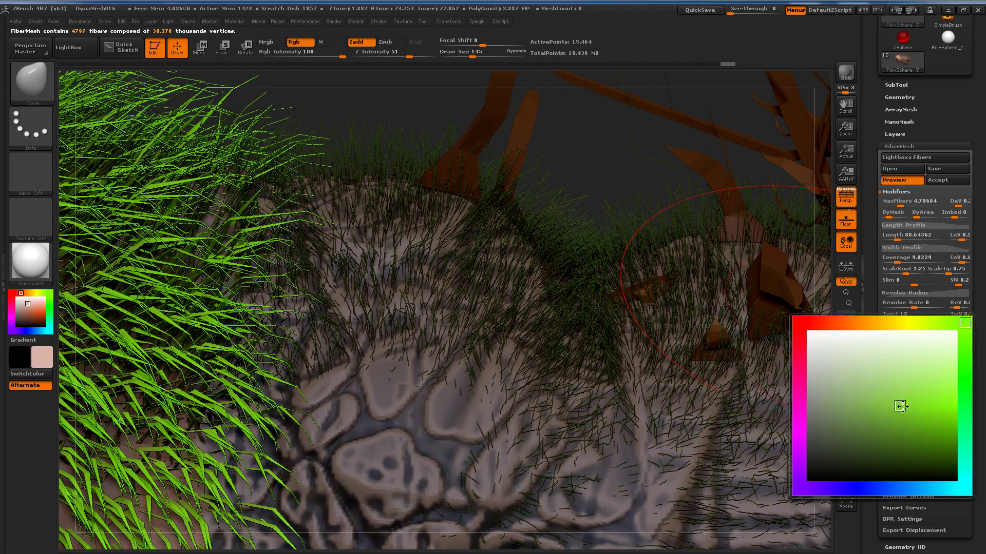
{"action": "mouse_move", "coordinate": [901, 406]}
{"action": "left_mouse_down"}
{"action": "mouse_move", "coordinate": [684, 257]}
{"action": "mouse_move", "coordinate": [645, 214]}
{"action": "left_mouse_up"}
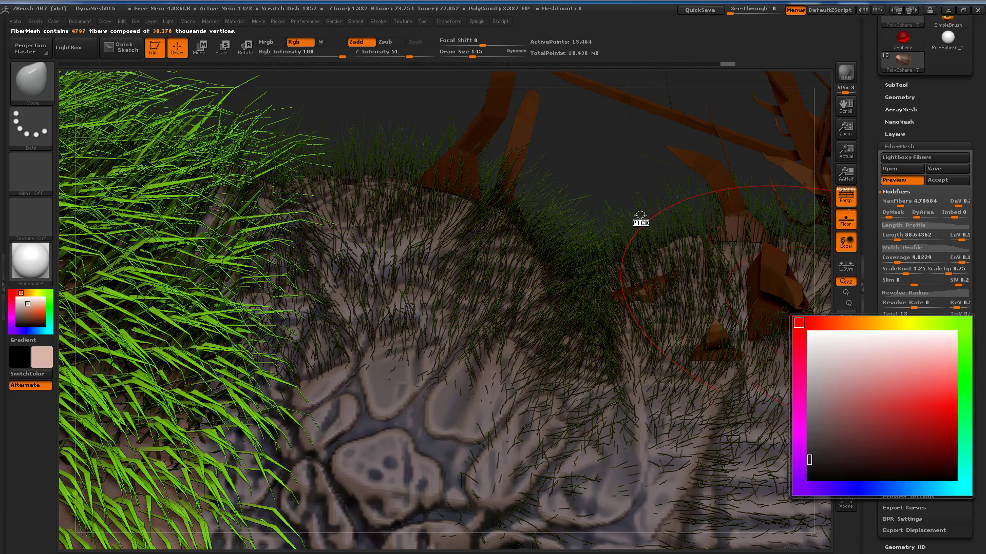
{"action": "left_click_drag", "start_coordinate": [643, 213], "coordinate": [577, 250]}
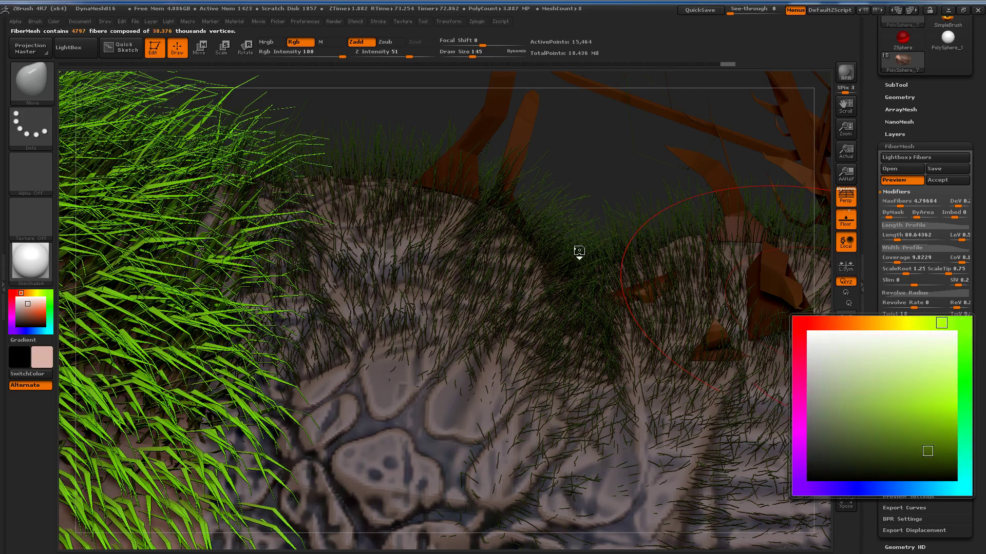
{"action": "left_click_drag", "start_coordinate": [578, 250], "coordinate": [579, 253]}
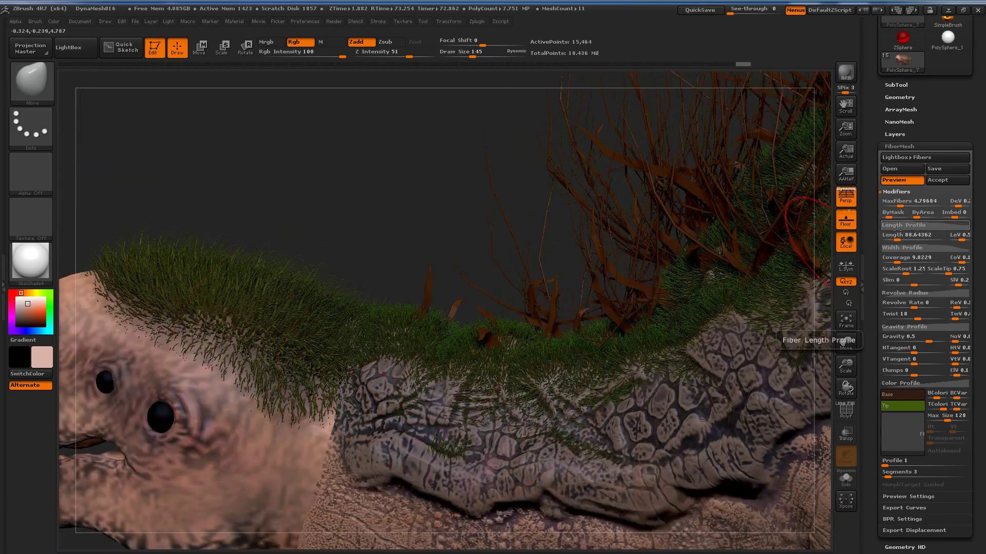
Adjust fiber Length, cut MaxFibers to 390 and lower Coverage to about 31
{"action": "left_click_drag", "start_coordinate": [897, 237], "coordinate": [905, 237]}
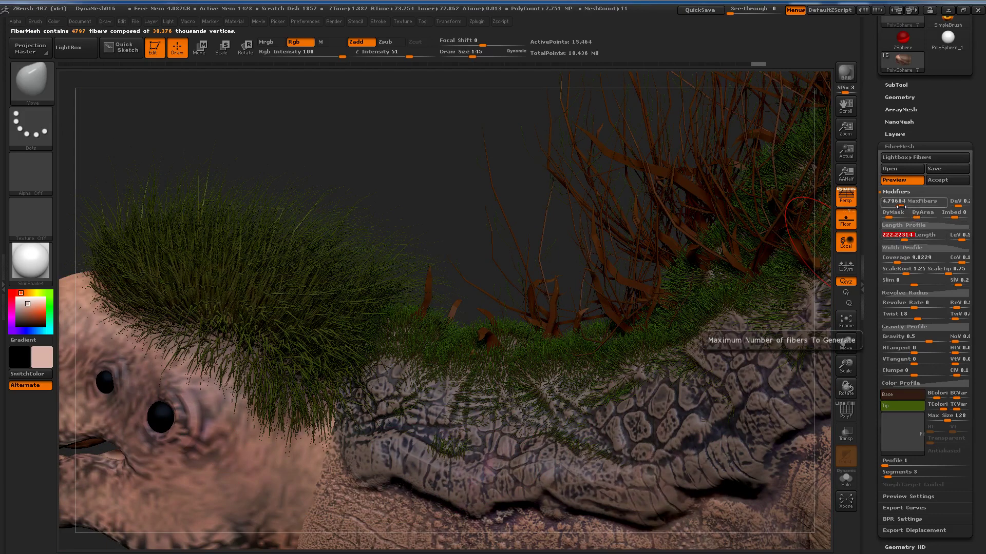
{"action": "left_click_drag", "start_coordinate": [907, 205], "coordinate": [896, 206]}
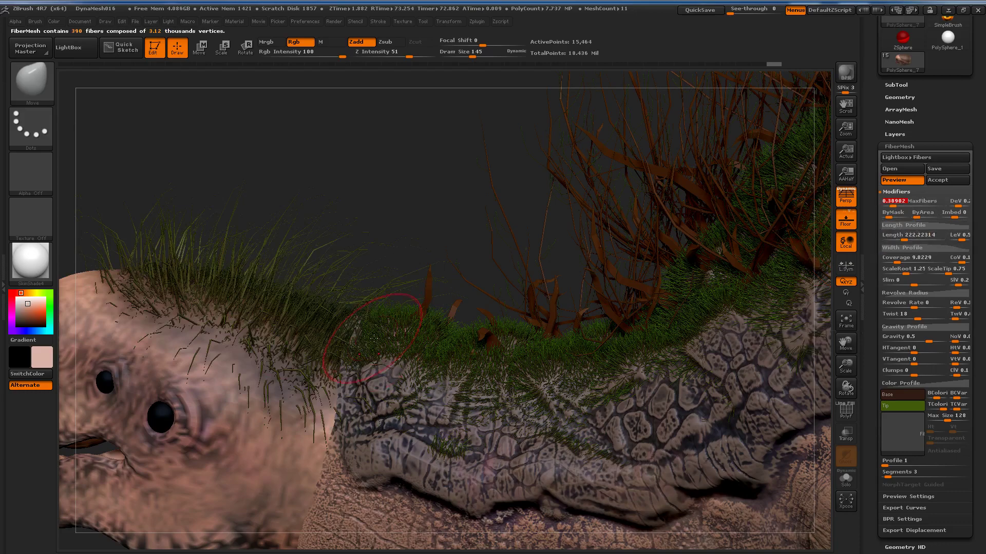
{"action": "mouse_move", "coordinate": [513, 180]}
{"action": "left_mouse_down"}
{"action": "mouse_move", "coordinate": [303, 346]}
{"action": "mouse_move", "coordinate": [459, 376]}
{"action": "left_mouse_up"}
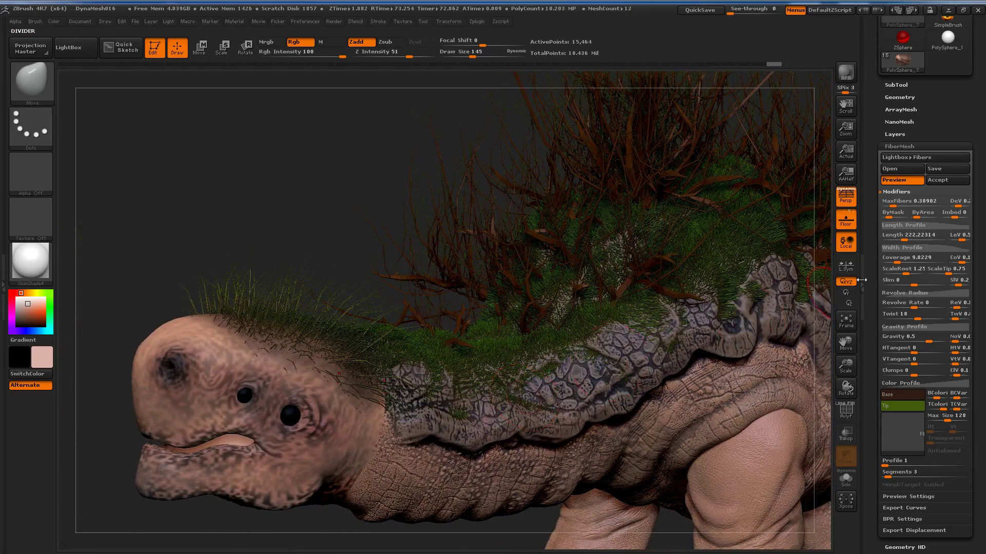
{"action": "left_click", "coordinate": [893, 205]}
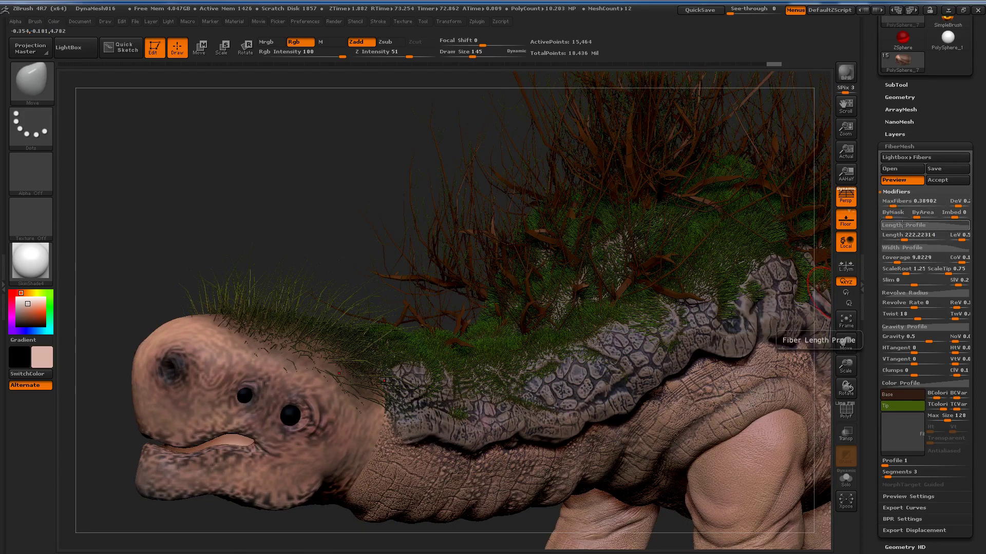
{"action": "left_click", "coordinate": [901, 239]}
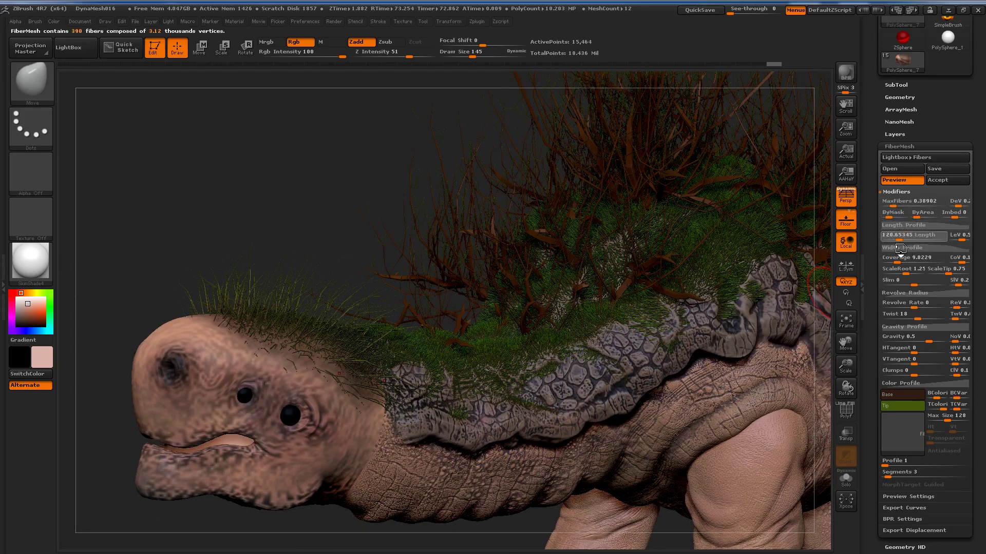
{"action": "left_click", "coordinate": [899, 260]}
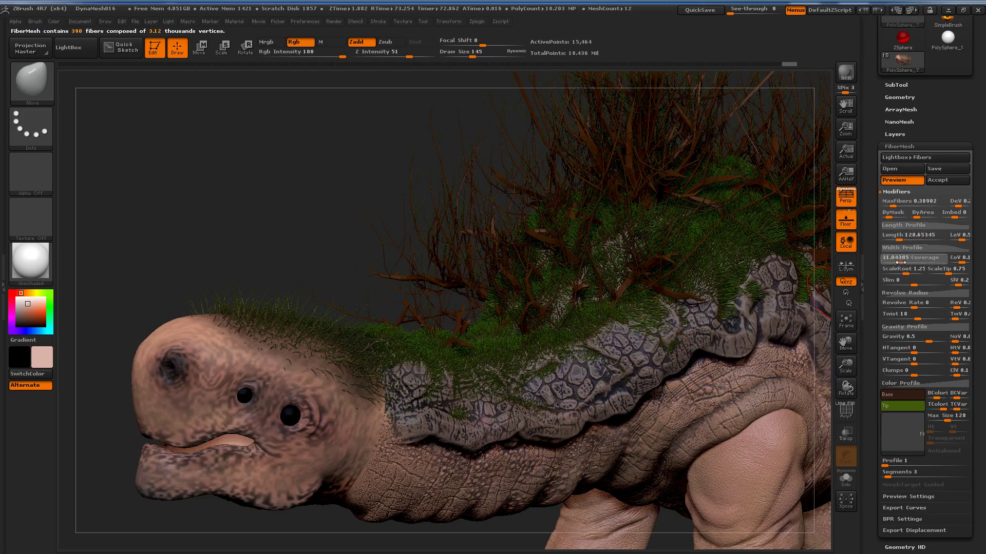
{"action": "left_click", "coordinate": [902, 262]}
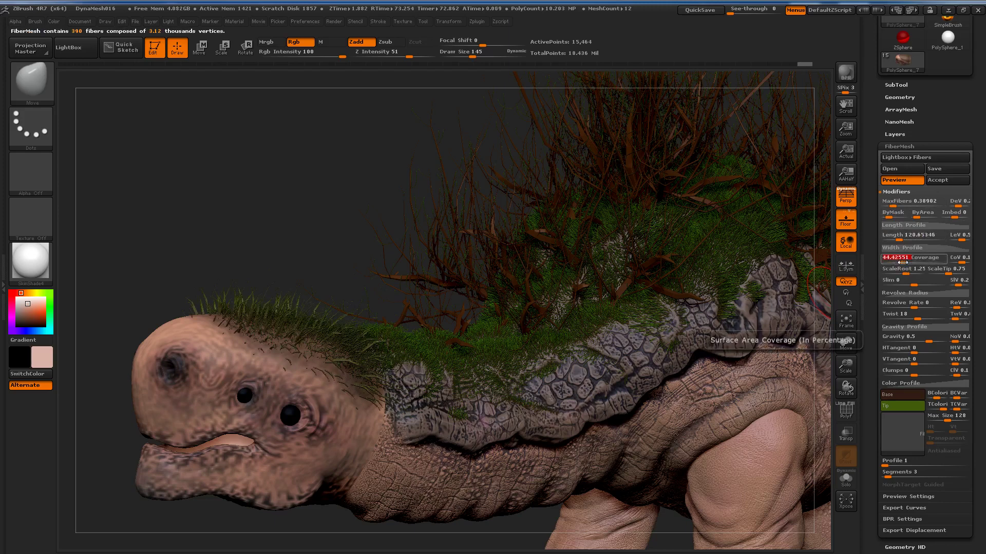
{"action": "left_click_drag", "start_coordinate": [902, 263], "coordinate": [900, 263]}
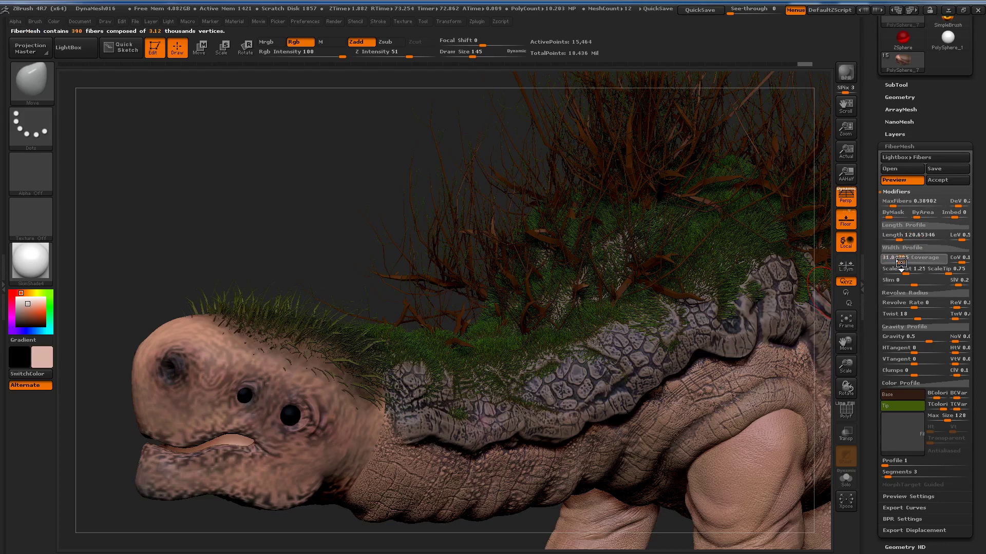
{"action": "left_click", "coordinate": [901, 263]}
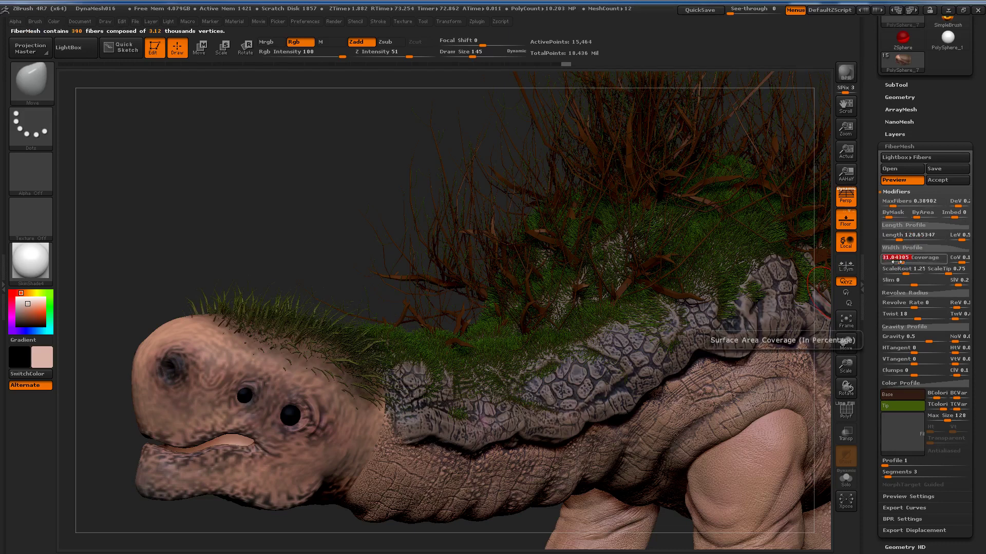
Accept the earlier fibers, then preview new ones with Profile 3, Segments 5 and Gravity 0
{"action": "left_click", "coordinate": [938, 183]}
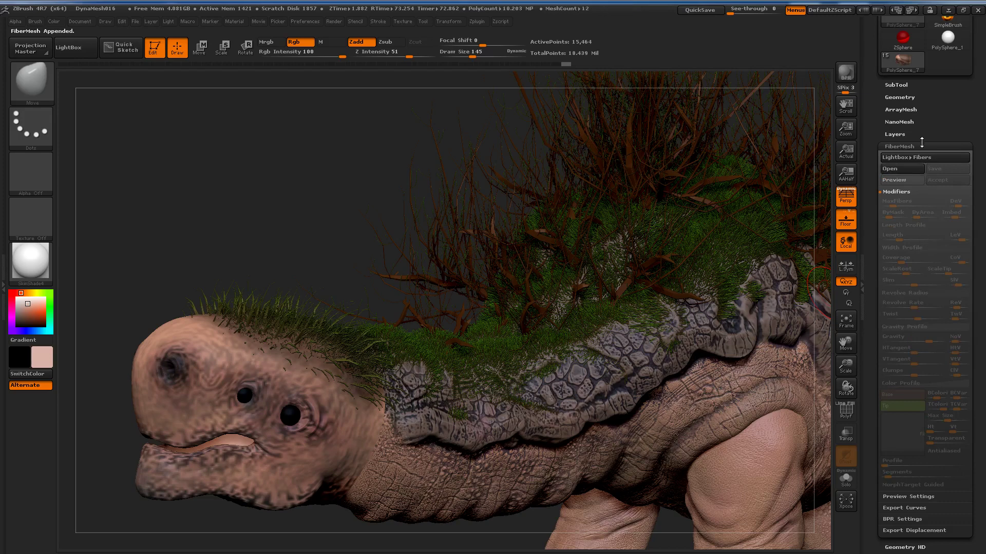
{"action": "left_click", "coordinate": [899, 180]}
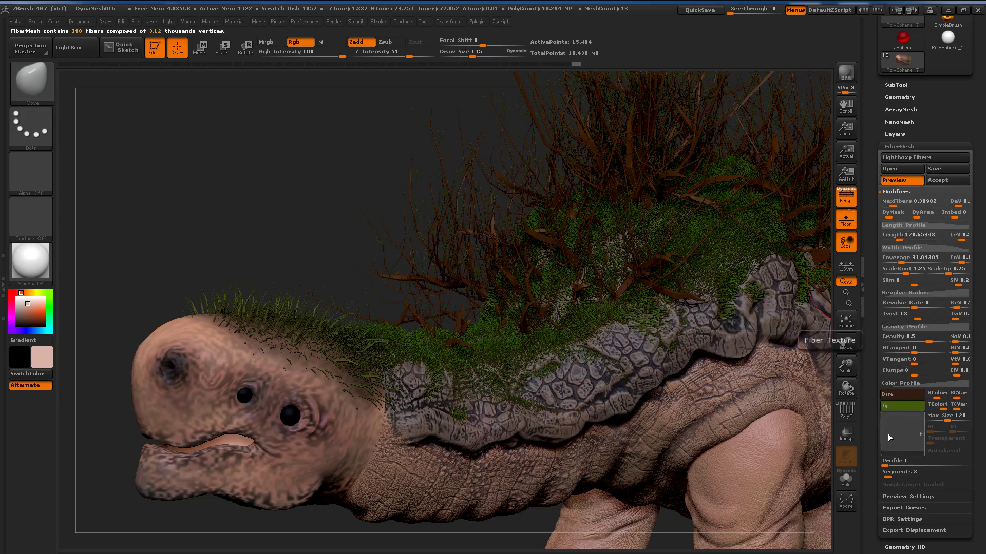
{"action": "left_click_drag", "start_coordinate": [884, 464], "coordinate": [890, 464]}
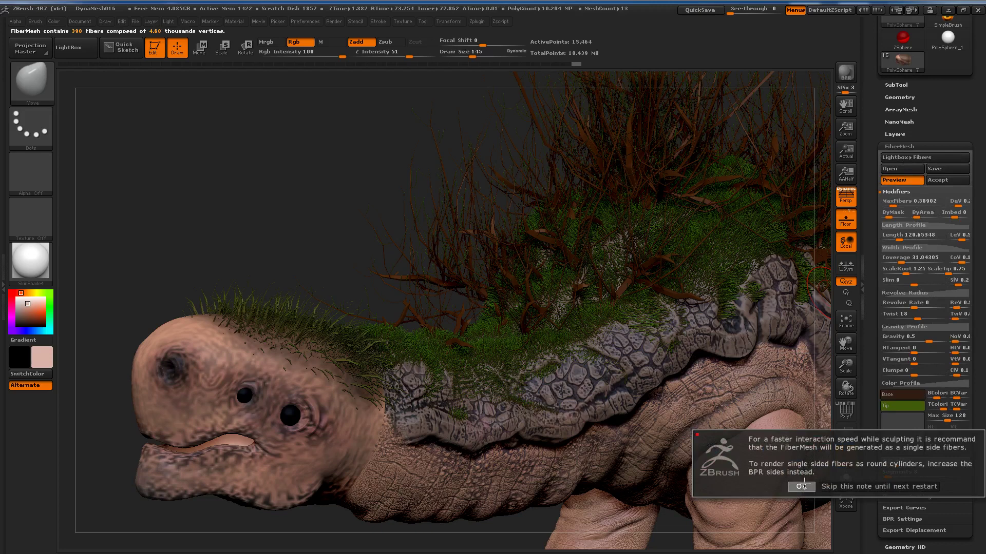
{"action": "left_click_drag", "start_coordinate": [897, 477], "coordinate": [893, 477]}
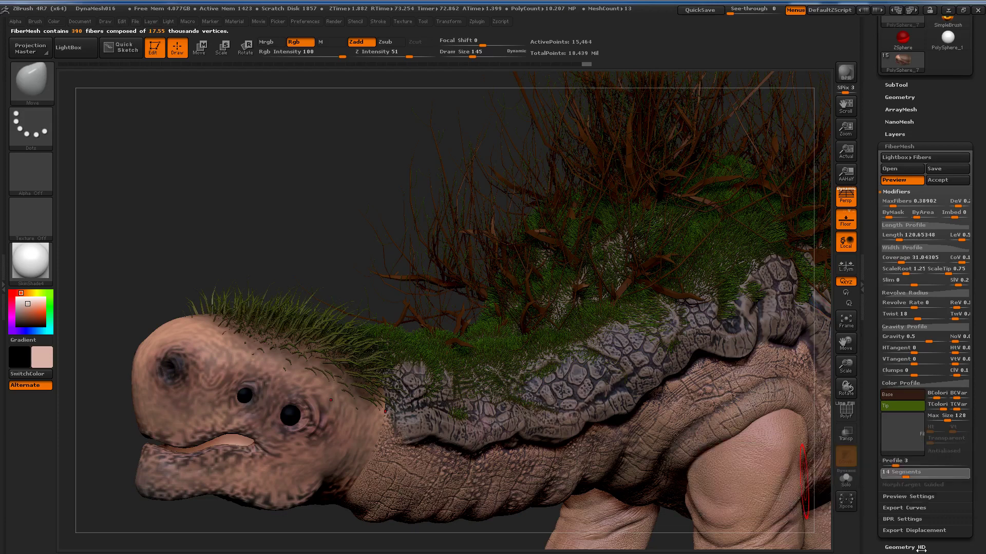
{"action": "left_click_drag", "start_coordinate": [905, 476], "coordinate": [899, 473]}
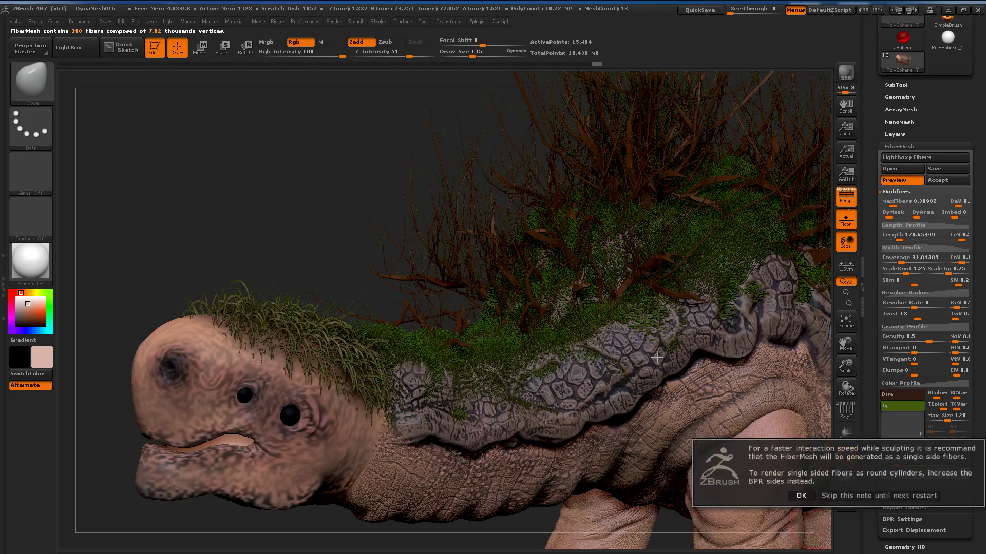
{"action": "left_click", "coordinate": [802, 496]}
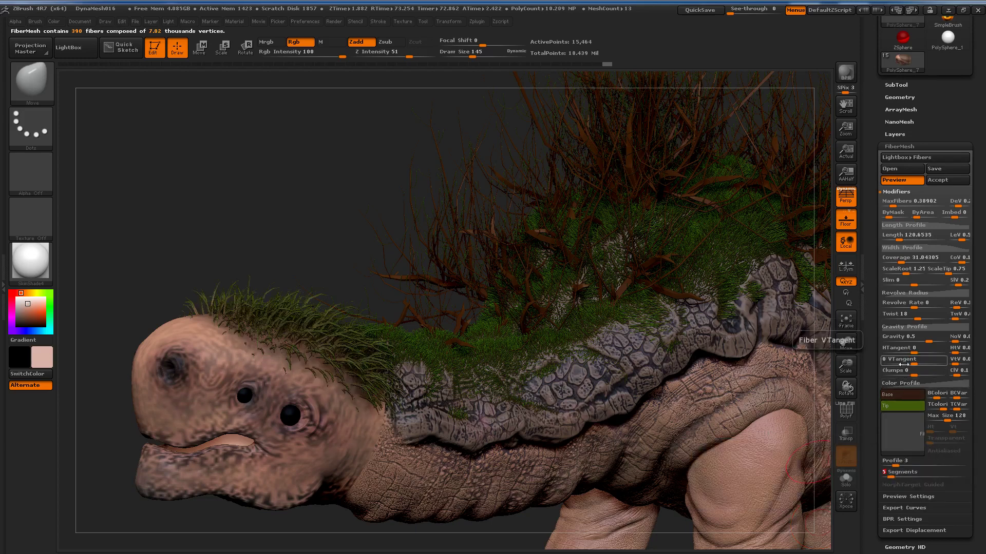
{"action": "left_click_drag", "start_coordinate": [928, 340], "coordinate": [553, 353]}
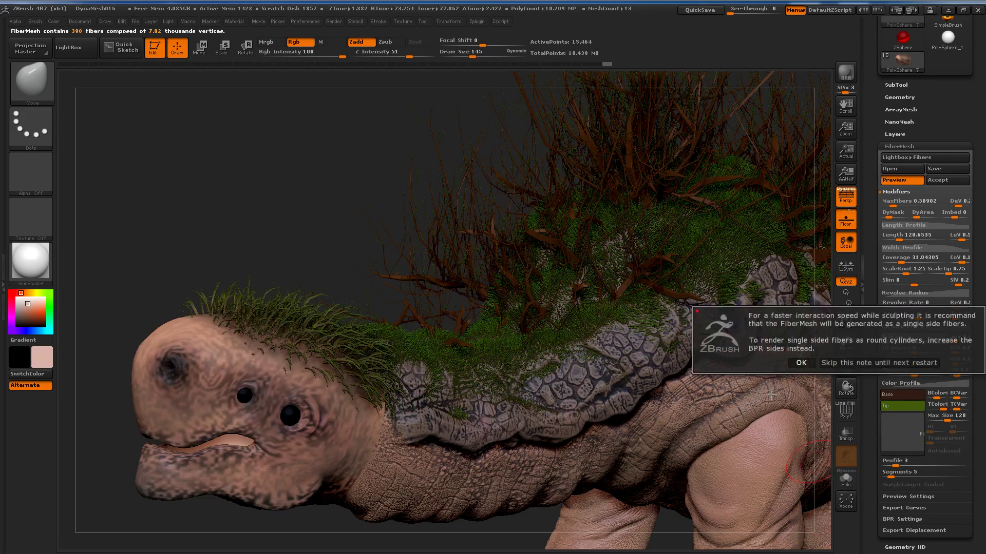
{"action": "left_click", "coordinate": [801, 362]}
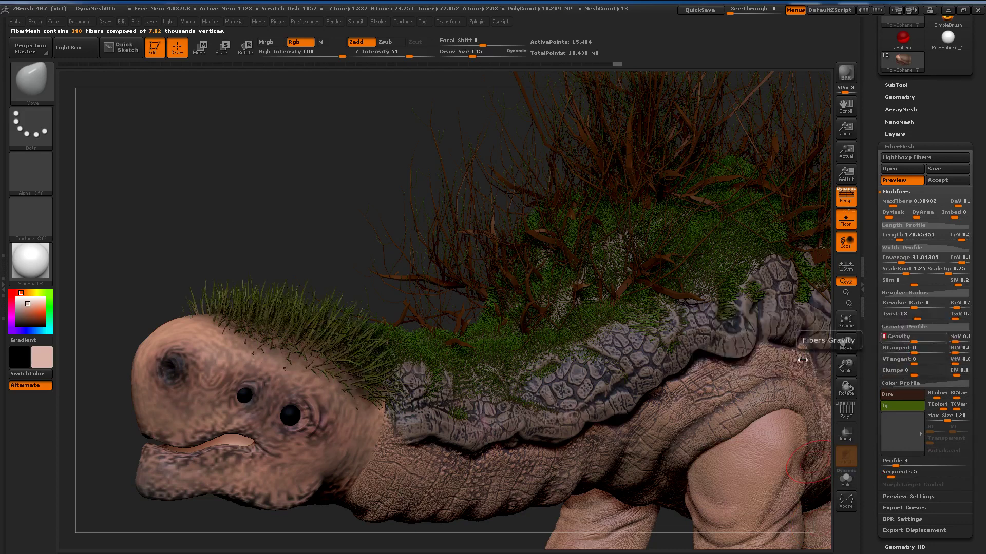
Set the fiber tips to brown sampled from the branches and raise fiber Length
{"action": "left_click", "coordinate": [903, 407]}
{"action": "left_click", "coordinate": [806, 424]}
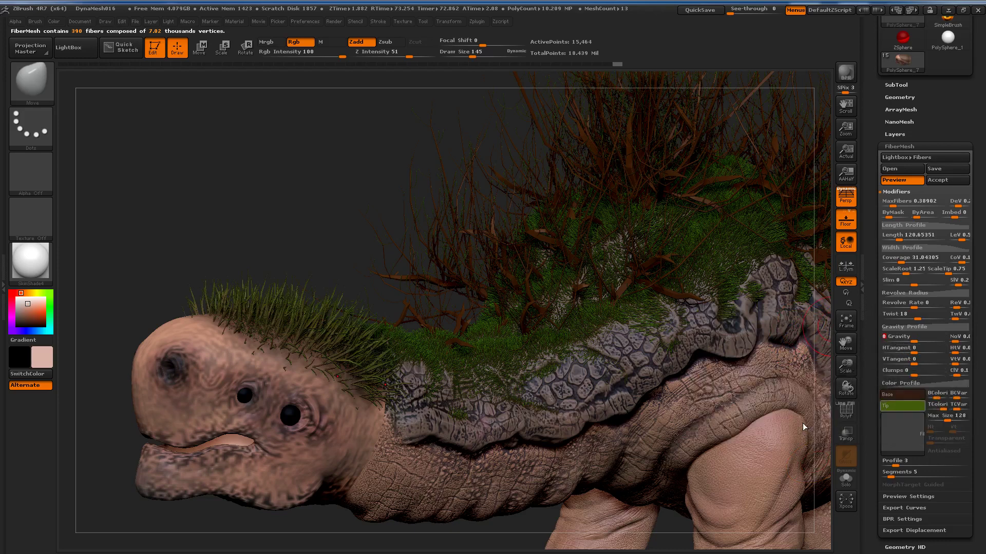
{"action": "left_click", "coordinate": [899, 407]}
{"action": "left_click_drag", "start_coordinate": [893, 410], "coordinate": [629, 143]}
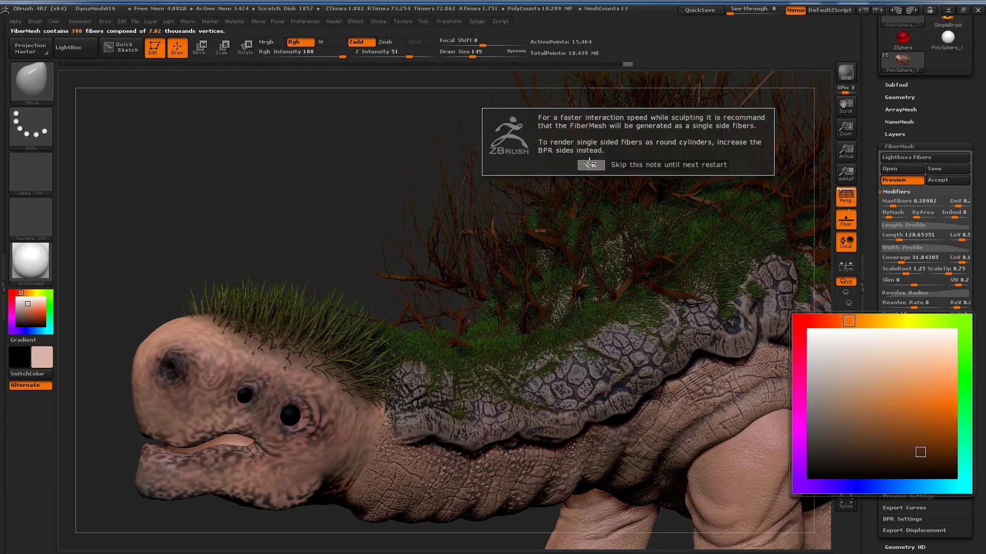
{"action": "left_click", "coordinate": [591, 165]}
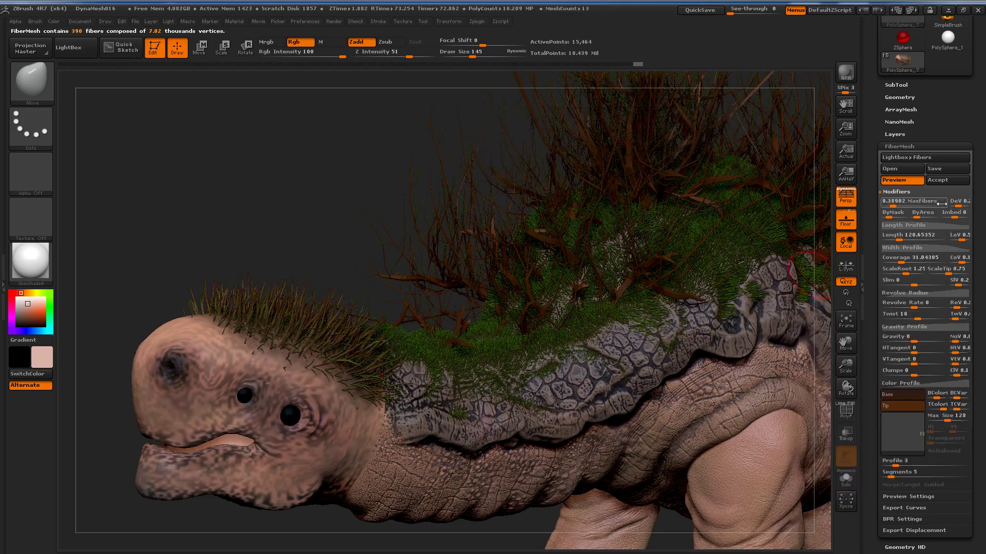
{"action": "left_click_drag", "start_coordinate": [902, 240], "coordinate": [909, 237]}
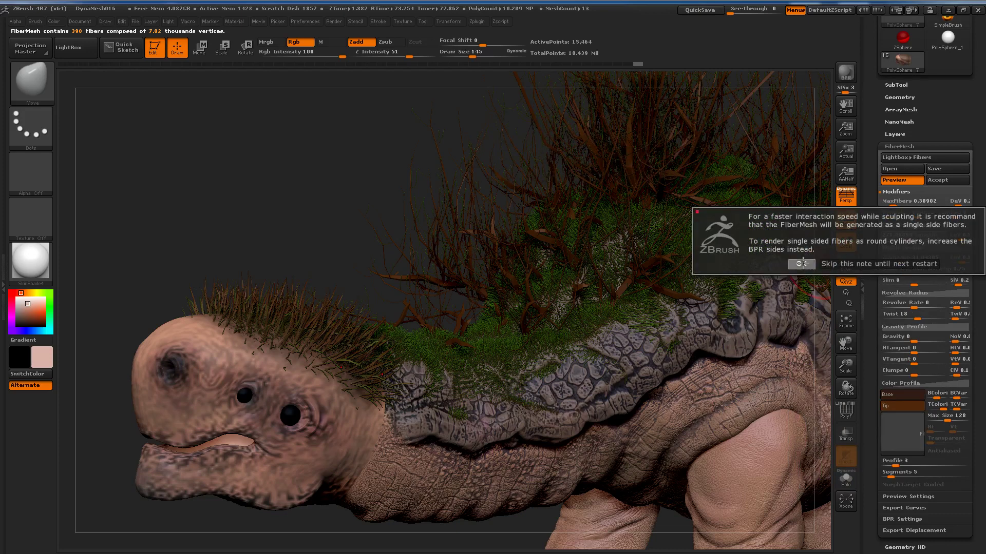
Cut MaxFibers to 0.81521, leaving 16 long bristles, and reframe on the head
{"action": "left_click", "coordinate": [801, 264]}
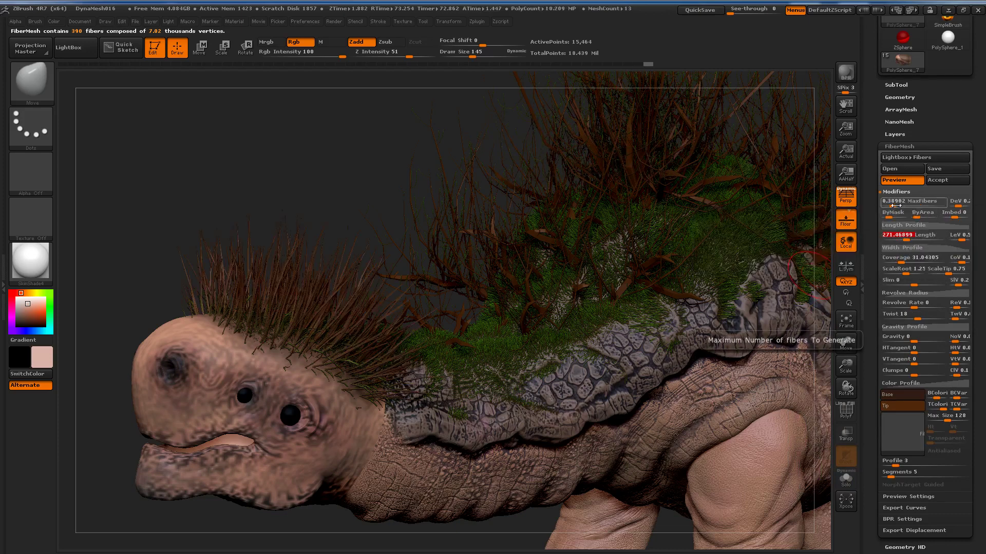
{"action": "left_click_drag", "start_coordinate": [895, 205], "coordinate": [578, 369]}
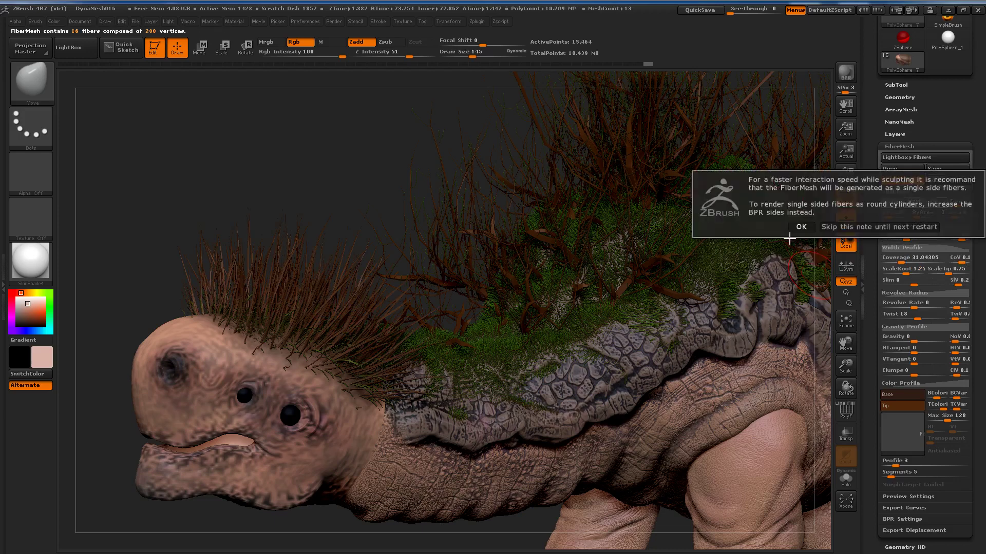
{"action": "left_click", "coordinate": [800, 227]}
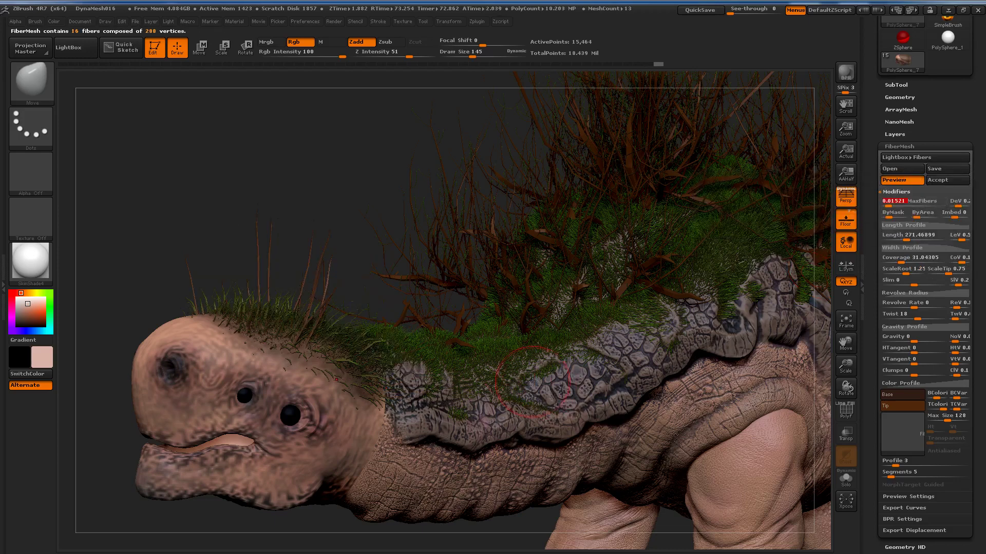
{"action": "left_click_drag", "start_coordinate": [533, 382], "coordinate": [493, 360]}
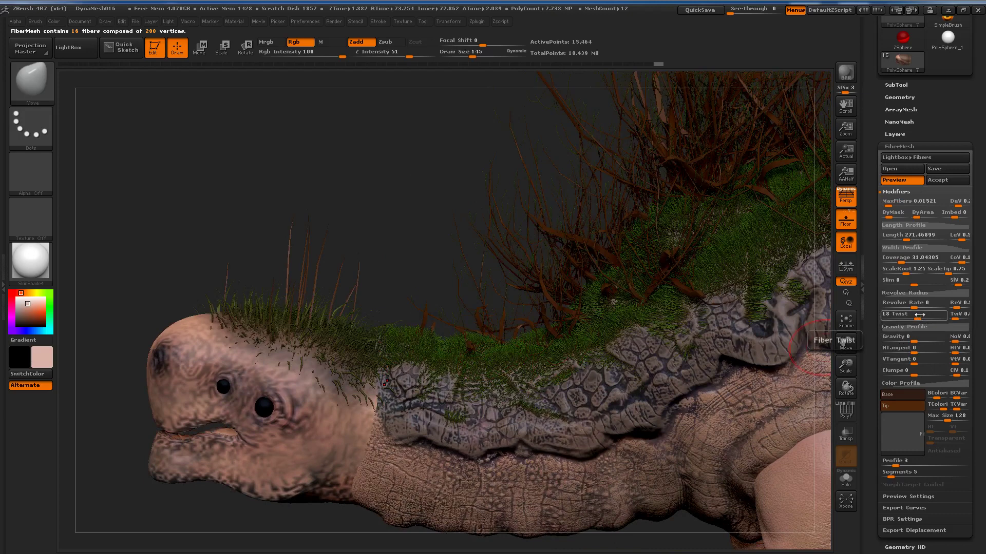
Set Twist to 51.19266, add gravity to the bristles, and lower the subdivision level
{"action": "left_click_drag", "start_coordinate": [917, 314], "coordinate": [924, 314]}
{"action": "left_click", "coordinate": [801, 337]}
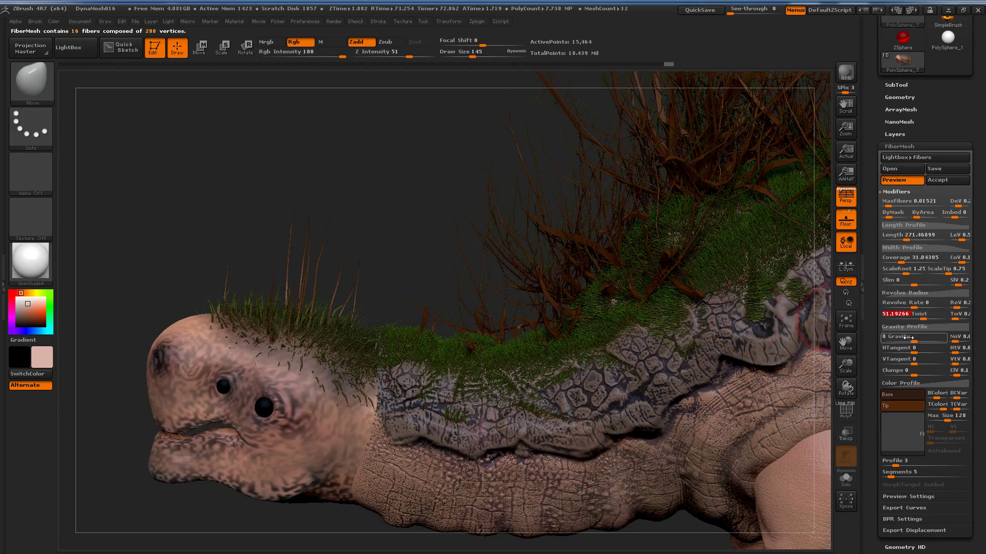
{"action": "left_click_drag", "start_coordinate": [905, 337], "coordinate": [916, 337]}
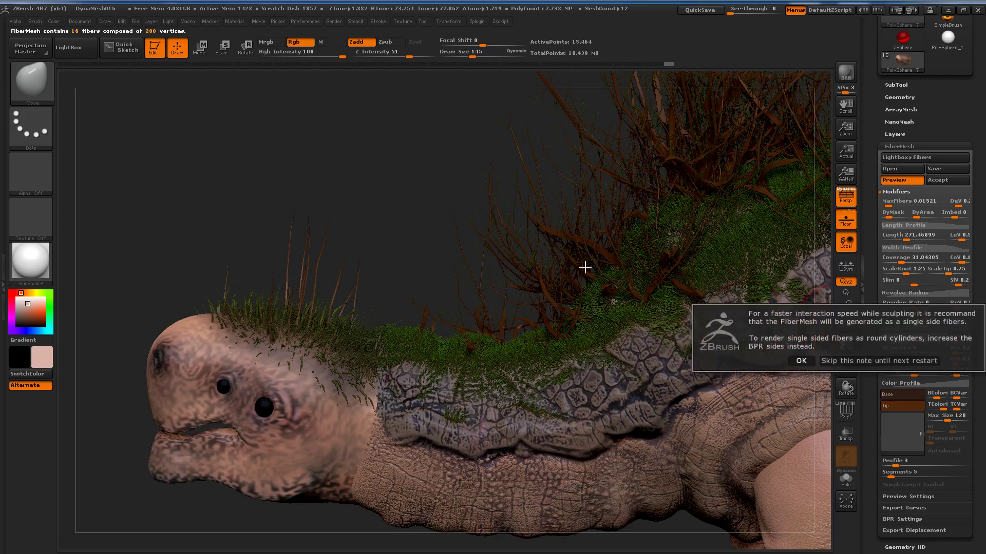
{"action": "left_click", "coordinate": [801, 361]}
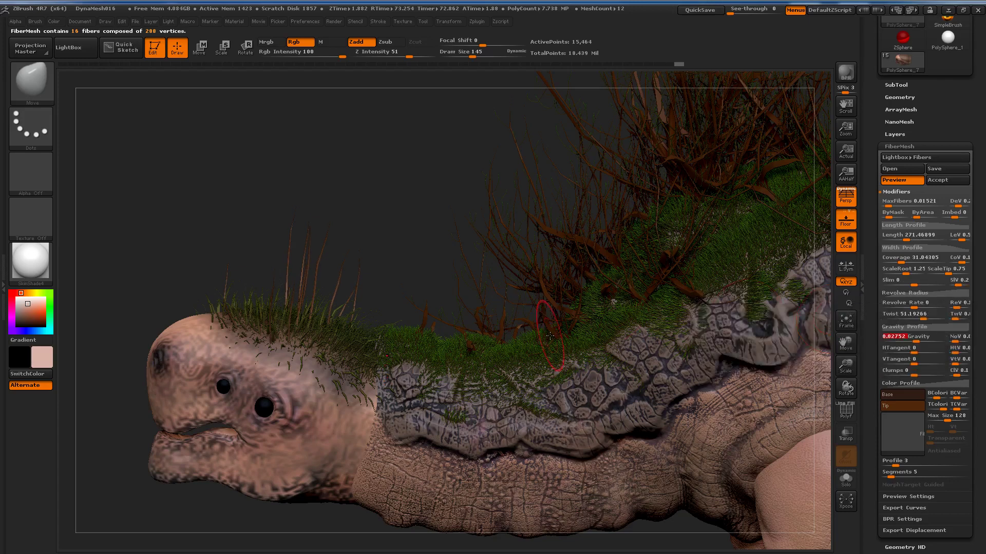
{"action": "left_click_drag", "start_coordinate": [916, 338], "coordinate": [921, 340]}
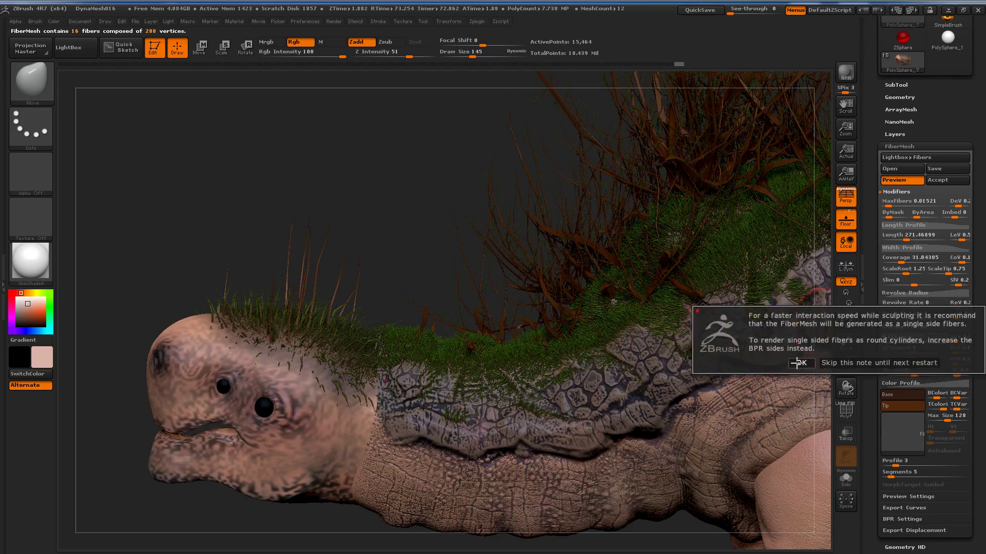
{"action": "left_click", "coordinate": [799, 362]}
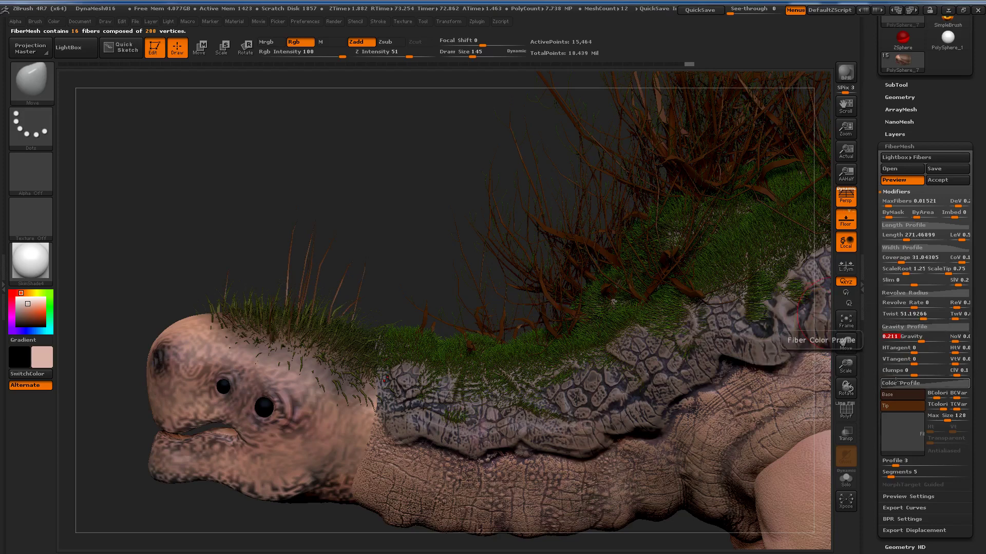
{"action": "key", "text": "shift+d"}
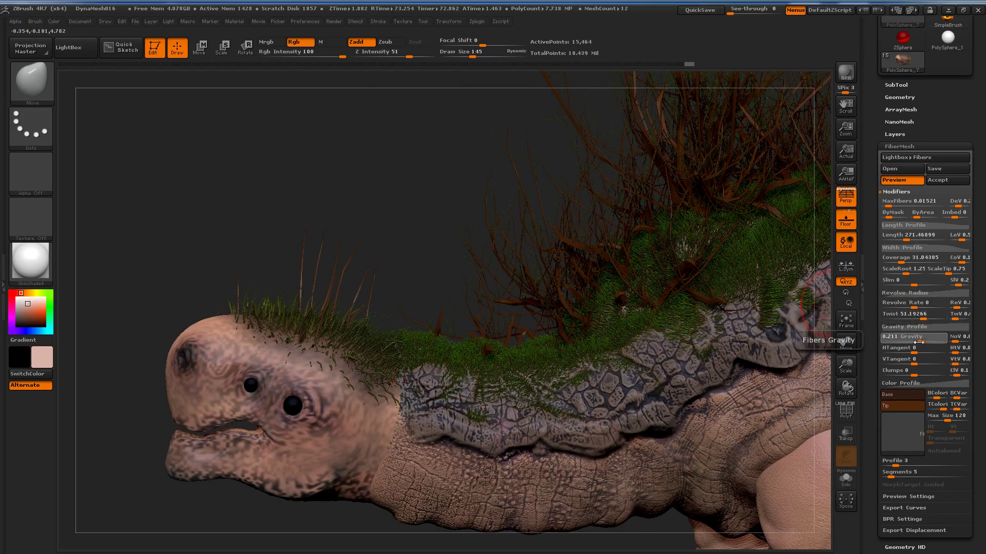
Settle Gravity at 0.43119 and append the 16 bristles as a new fiber subtool
{"action": "left_click_drag", "start_coordinate": [919, 341], "coordinate": [904, 342]}
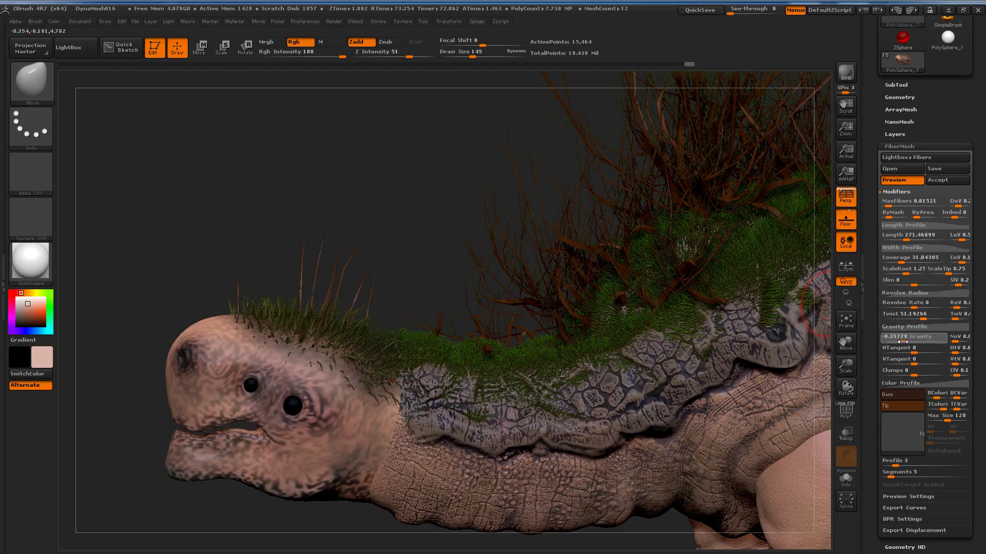
{"action": "left_click", "coordinate": [801, 364]}
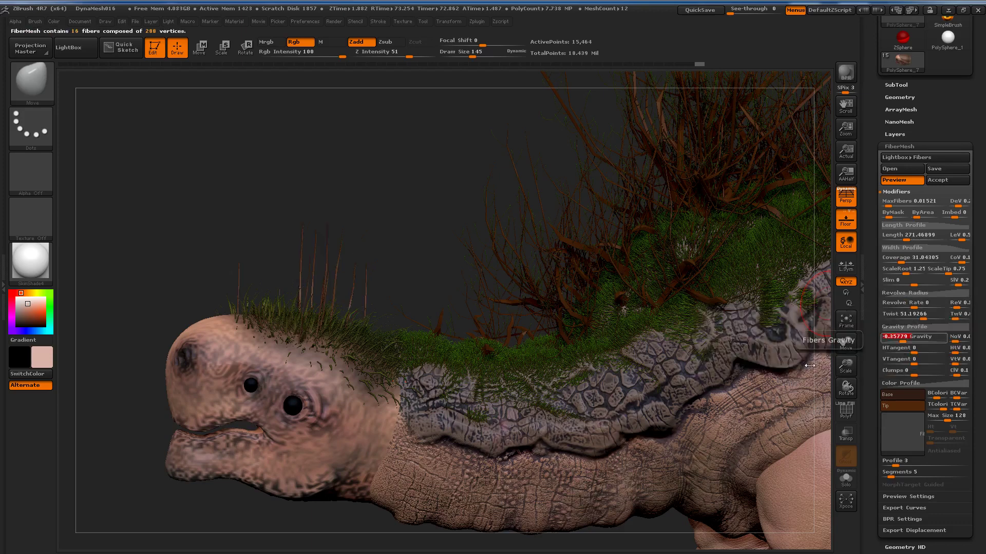
{"action": "left_click_drag", "start_coordinate": [903, 339], "coordinate": [922, 341]}
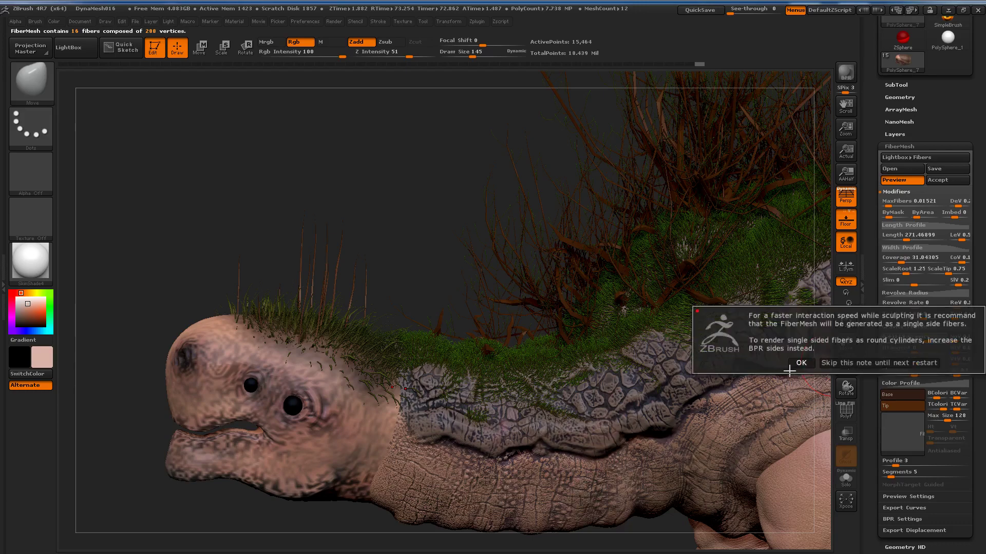
{"action": "left_click", "coordinate": [796, 365]}
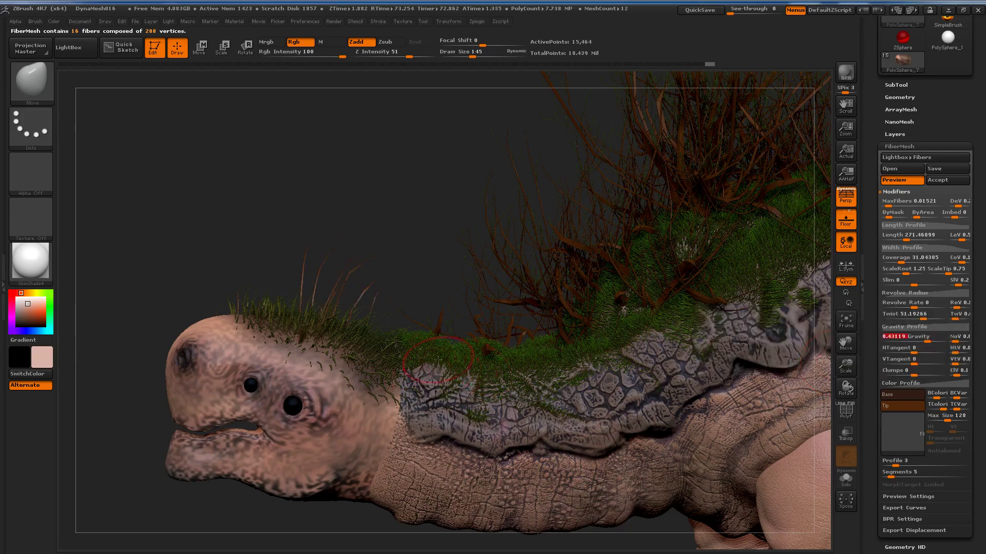
{"action": "left_click_drag", "start_coordinate": [438, 359], "coordinate": [608, 329]}
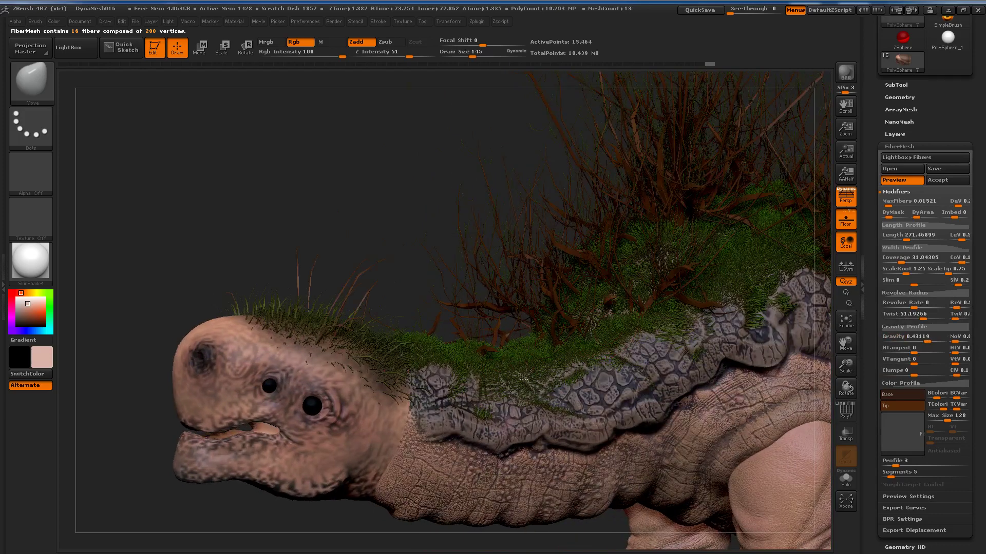
{"action": "left_click_drag", "start_coordinate": [524, 379], "coordinate": [572, 374]}
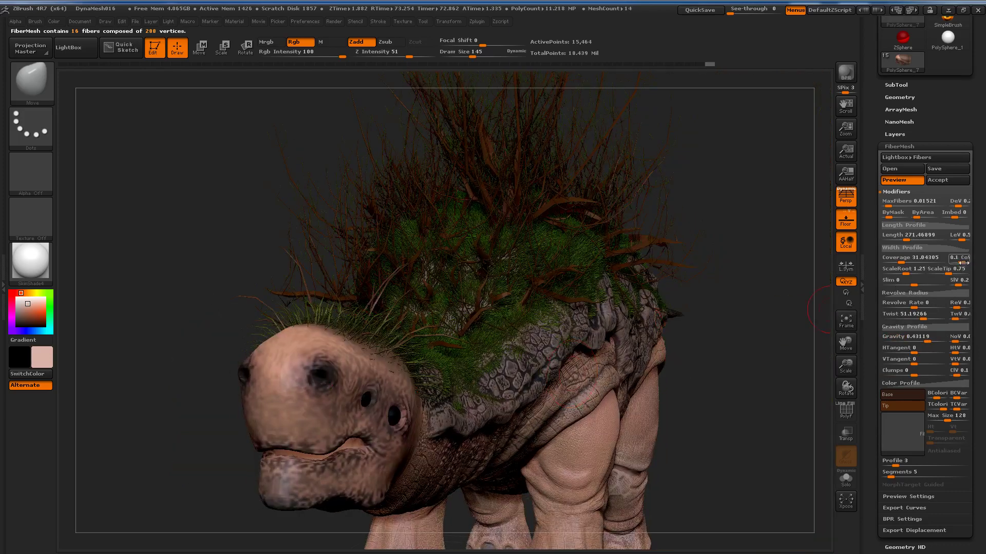
{"action": "left_click", "coordinate": [943, 181]}
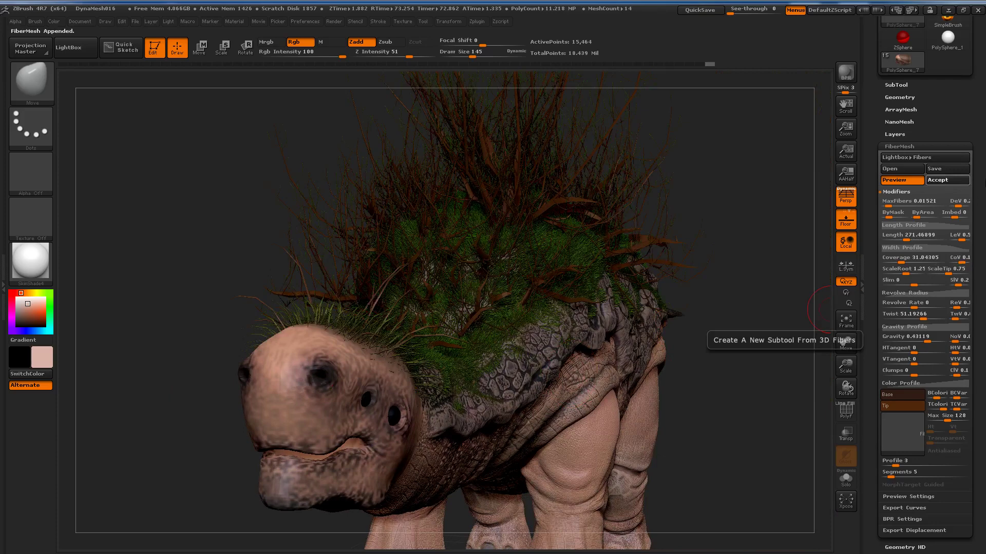
Make the Fibers74 fiber subtool, with 288 active points, the active subtool
{"action": "left_click", "coordinate": [910, 85]}
{"action": "mouse_move", "coordinate": [925, 244]}
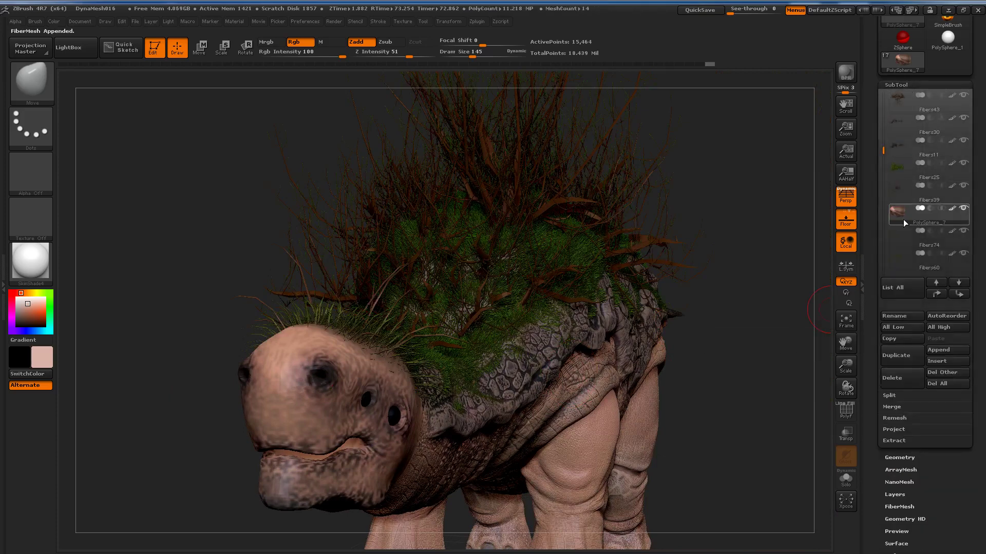
{"action": "left_click", "coordinate": [900, 239]}
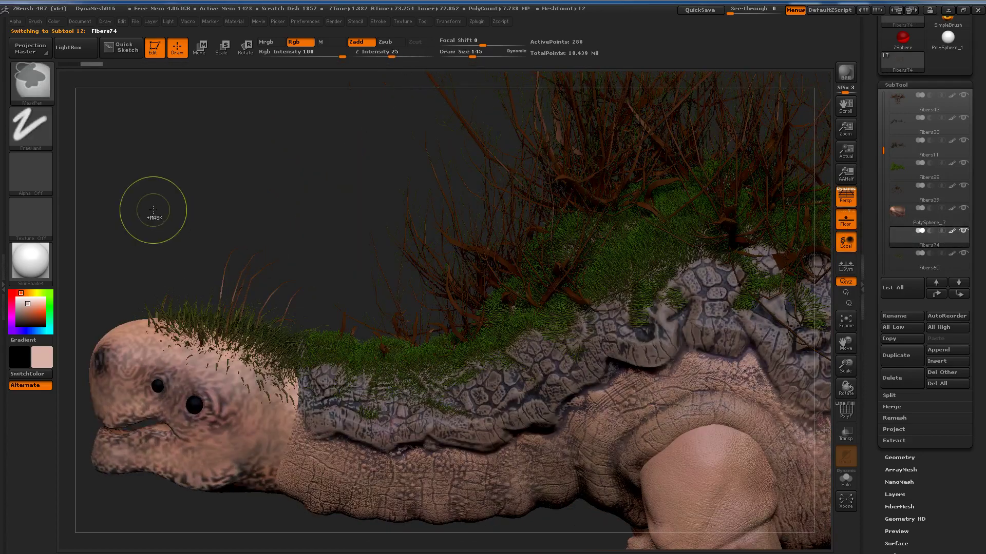
{"action": "left_click_drag", "start_coordinate": [153, 210], "coordinate": [353, 384], "text": "ctrl"}
{"action": "left_click", "coordinate": [916, 340]}
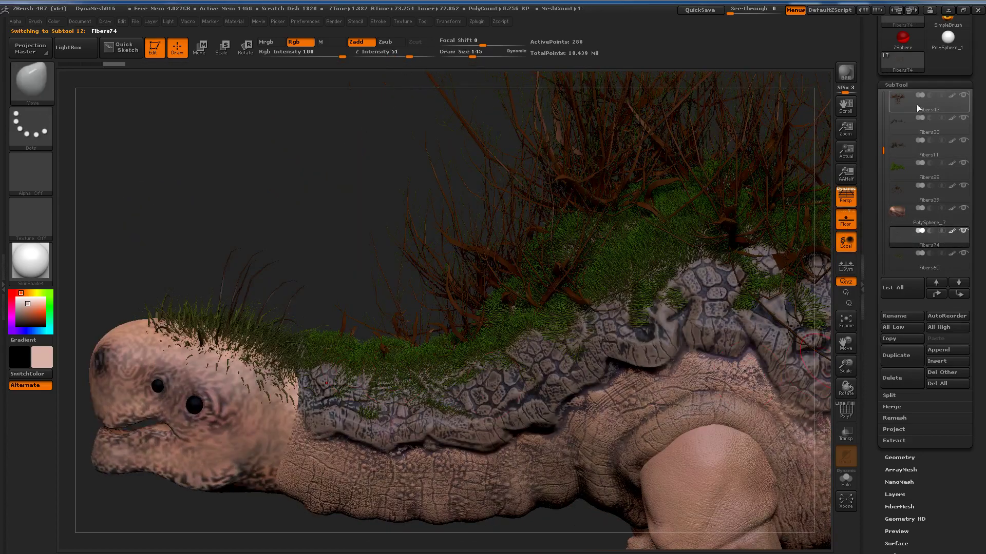
{"action": "left_click", "coordinate": [911, 85]}
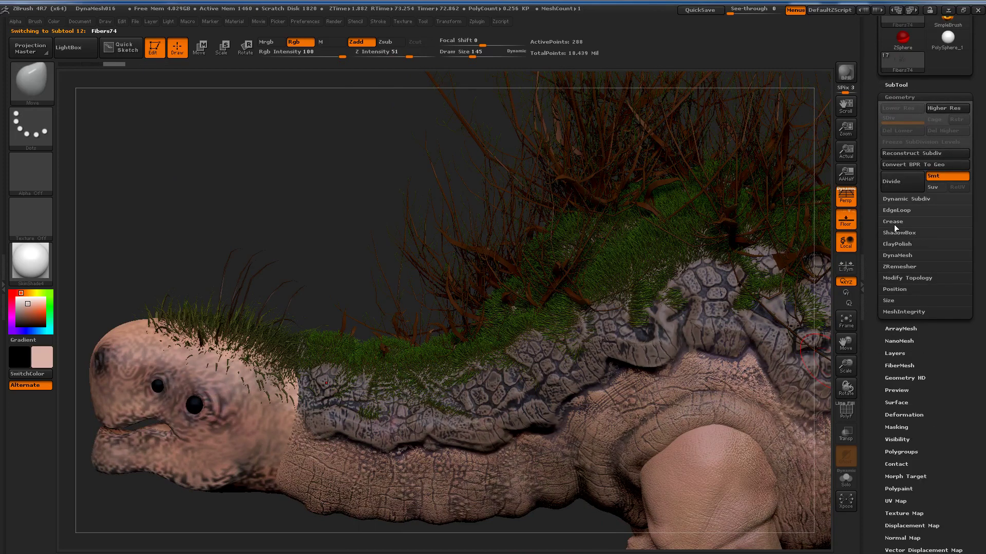
{"action": "left_click", "coordinate": [923, 97]}
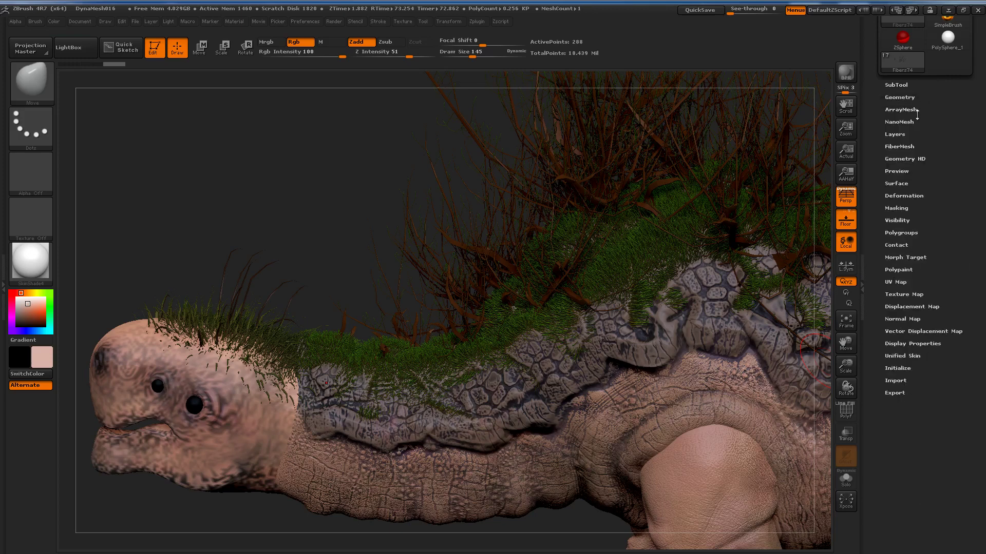
Start a fresh 16-fiber preview and zoom in on the creature's head
{"action": "left_click", "coordinate": [905, 147]}
{"action": "left_click", "coordinate": [908, 183]}
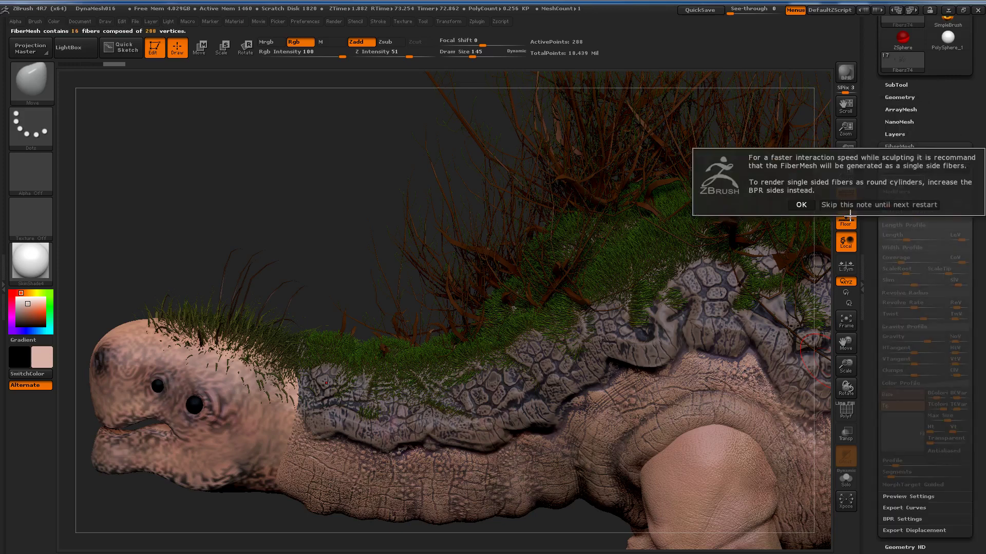
{"action": "left_click", "coordinate": [801, 205]}
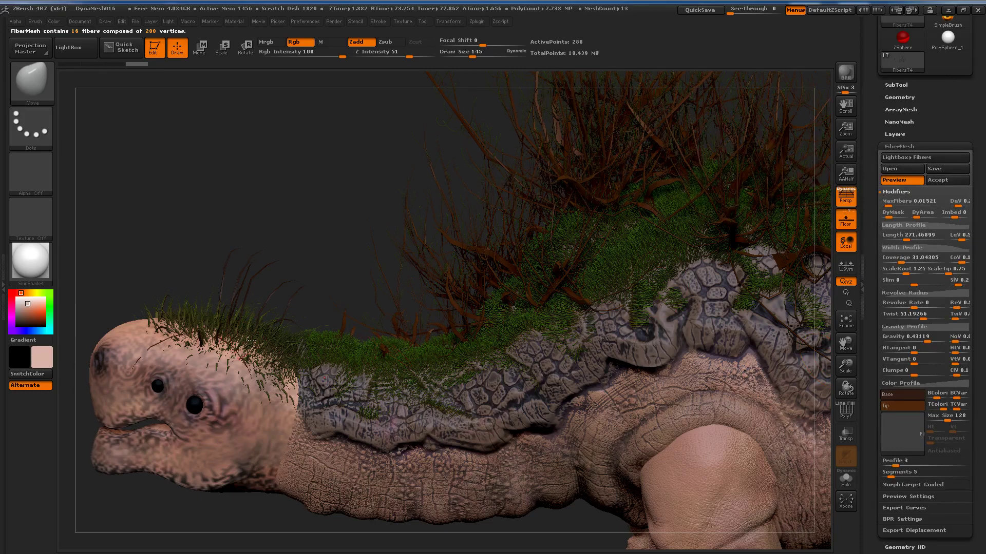
{"action": "left_click_drag", "start_coordinate": [323, 343], "coordinate": [247, 311]}
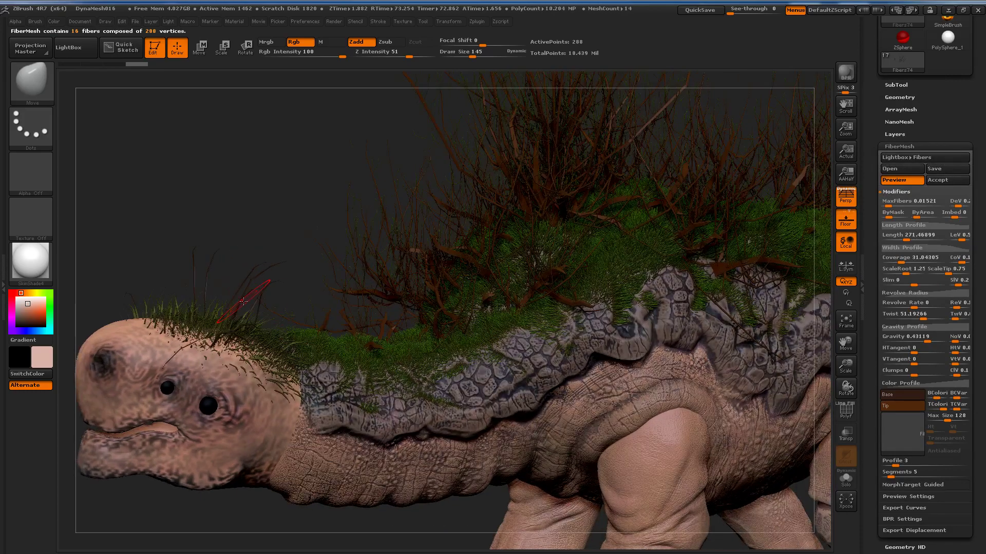
{"action": "scroll", "coordinate": [243, 302], "scroll_direction": "up", "scroll_amount": 2}
{"action": "scroll", "coordinate": [243, 302], "scroll_direction": "up", "scroll_amount": 2}
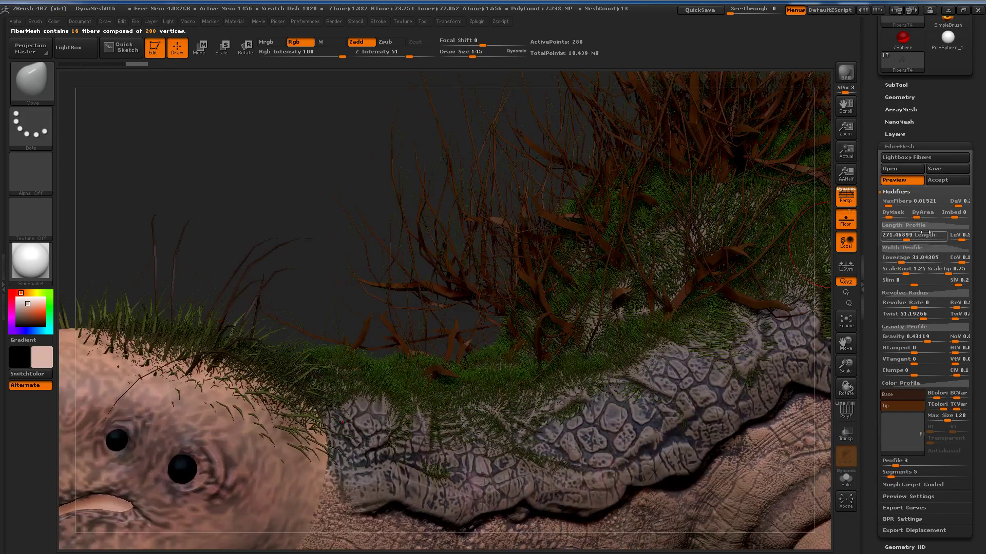
Shorten fiber Length to about 96 and ease Gravity to 0.13761
{"action": "left_click_drag", "start_coordinate": [905, 239], "coordinate": [899, 240]}
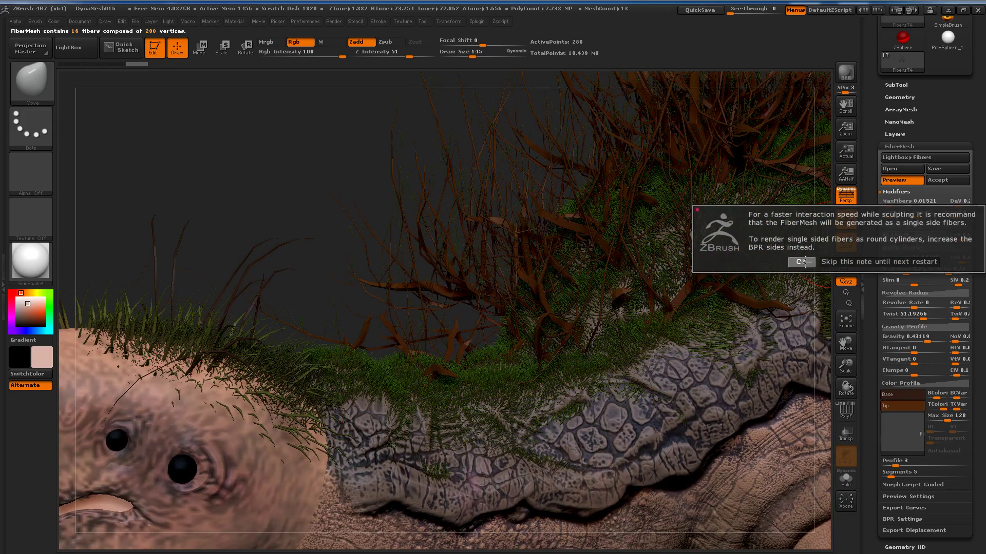
{"action": "left_click", "coordinate": [801, 262]}
{"action": "left_click_drag", "start_coordinate": [926, 336], "coordinate": [916, 336]}
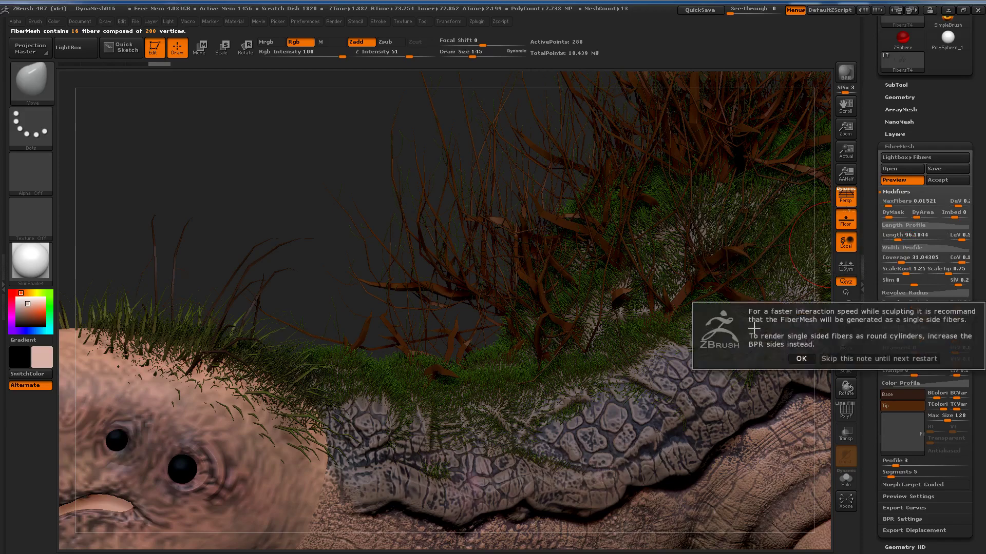
{"action": "left_click", "coordinate": [797, 355]}
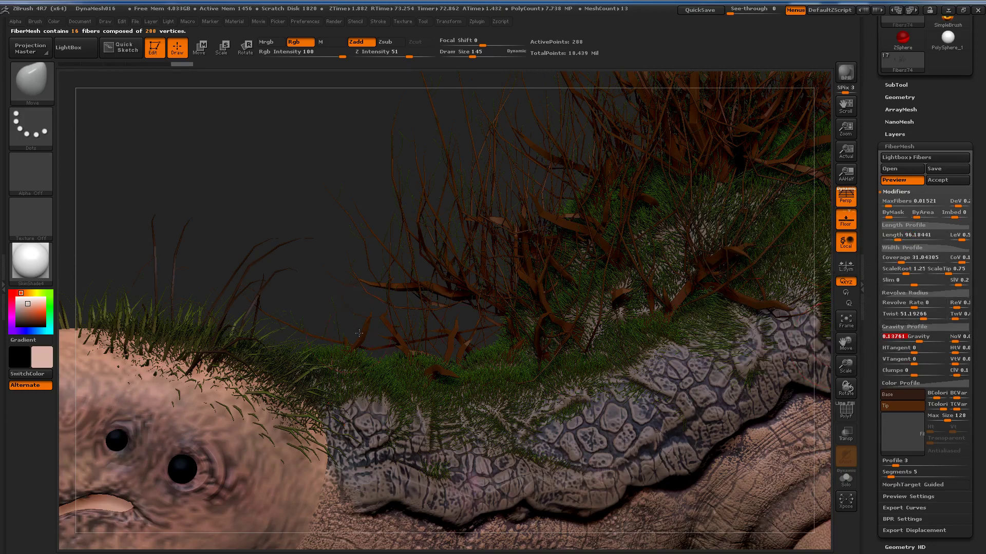
{"action": "mouse_move", "coordinate": [410, 154]}
{"action": "left_mouse_down"}
{"action": "mouse_move", "coordinate": [254, 326]}
{"action": "mouse_move", "coordinate": [525, 329]}
{"action": "left_mouse_up"}
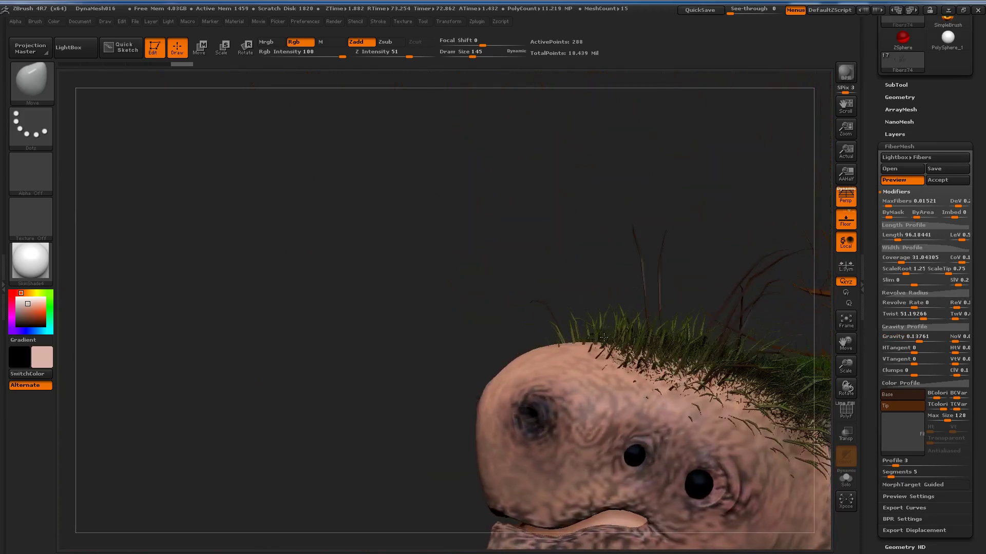
Nudge FiberMesh MaxFibers up, dismiss the performance note, and frame the head and back
{"action": "left_click", "coordinate": [900, 201]}
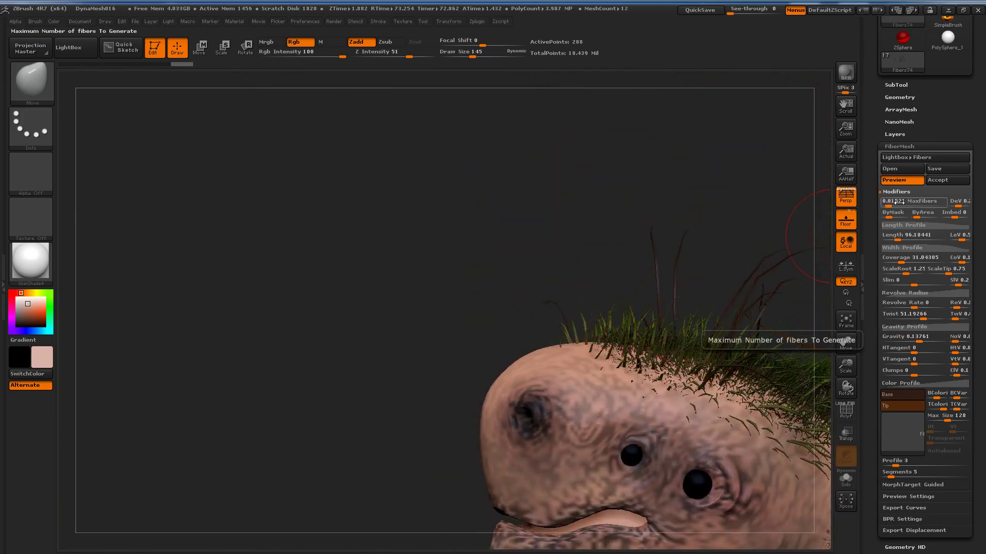
{"action": "left_click_drag", "start_coordinate": [891, 206], "coordinate": [894, 205]}
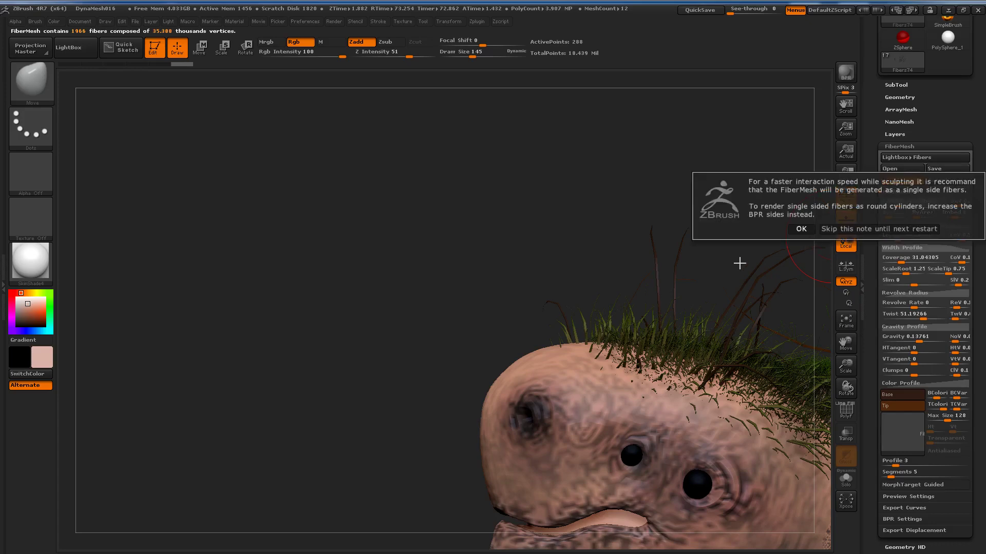
{"action": "left_click", "coordinate": [799, 230]}
{"action": "left_click_drag", "start_coordinate": [692, 247], "coordinate": [458, 252], "text": "alt"}
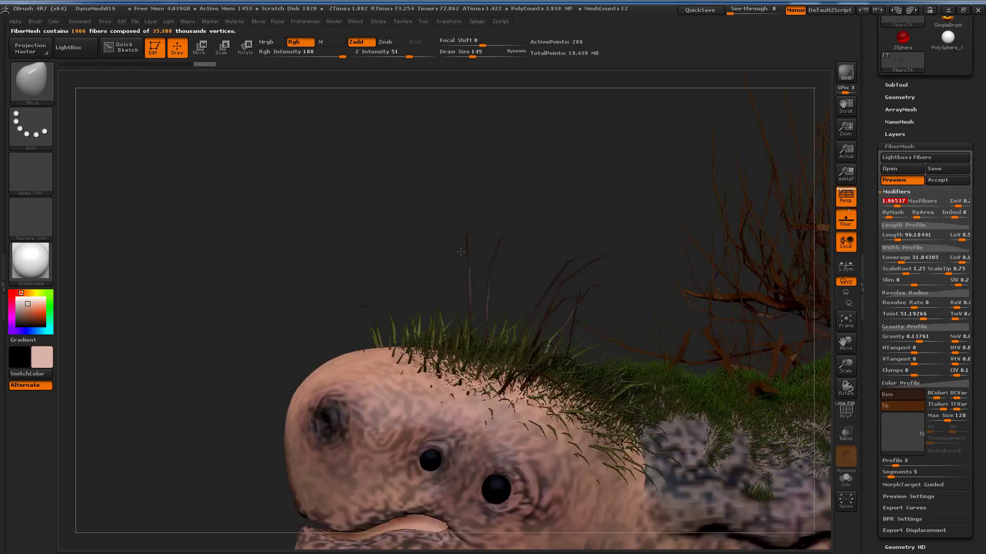
{"action": "left_click_drag", "start_coordinate": [503, 327], "coordinate": [656, 289], "text": "alt"}
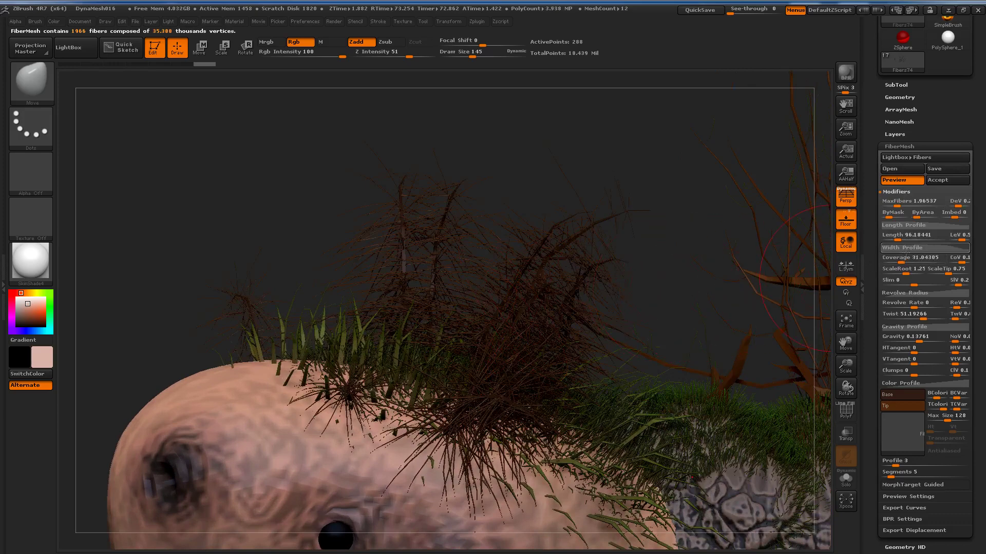
Make sparse head bristles: MaxFibers 0.0602 (61 fibers), Gravity -0.43, Length ~44, Coverage ~110
{"action": "left_click_drag", "start_coordinate": [896, 206], "coordinate": [890, 206]}
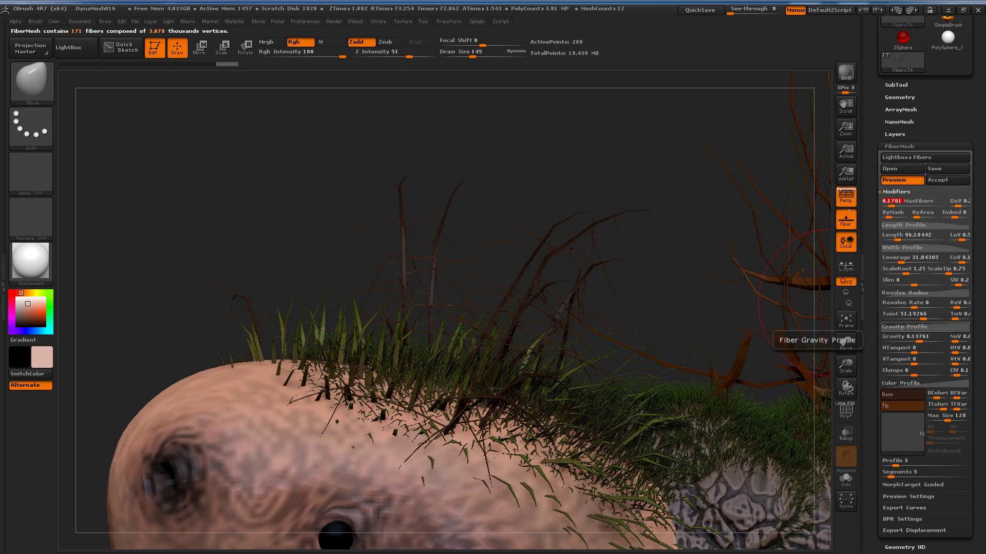
{"action": "left_click_drag", "start_coordinate": [920, 341], "coordinate": [911, 340]}
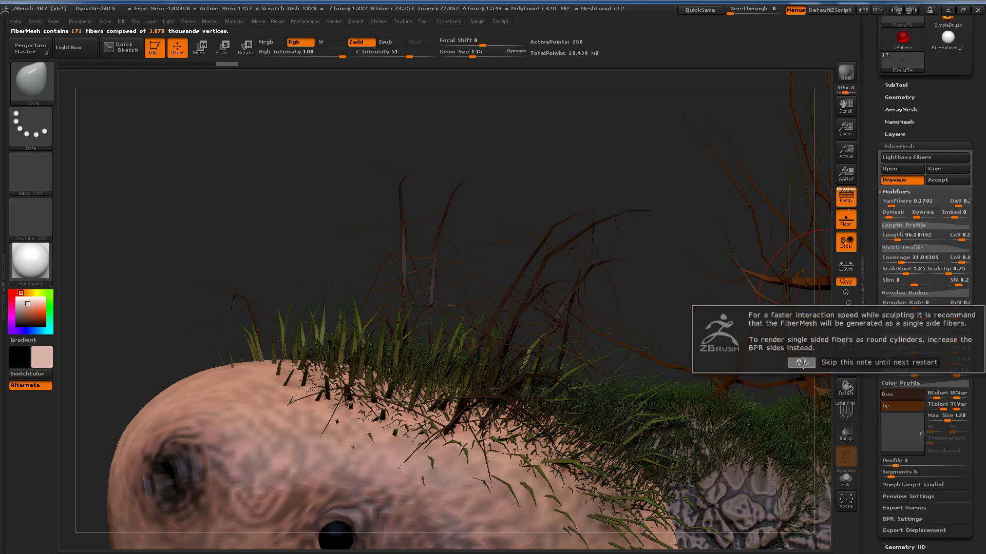
{"action": "left_click", "coordinate": [797, 363]}
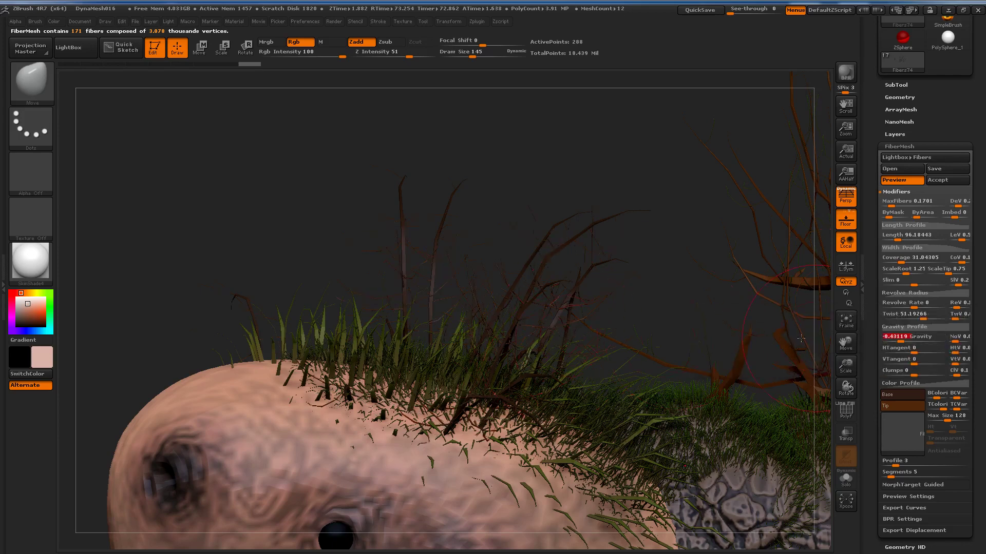
{"action": "left_click_drag", "start_coordinate": [901, 240], "coordinate": [894, 240]}
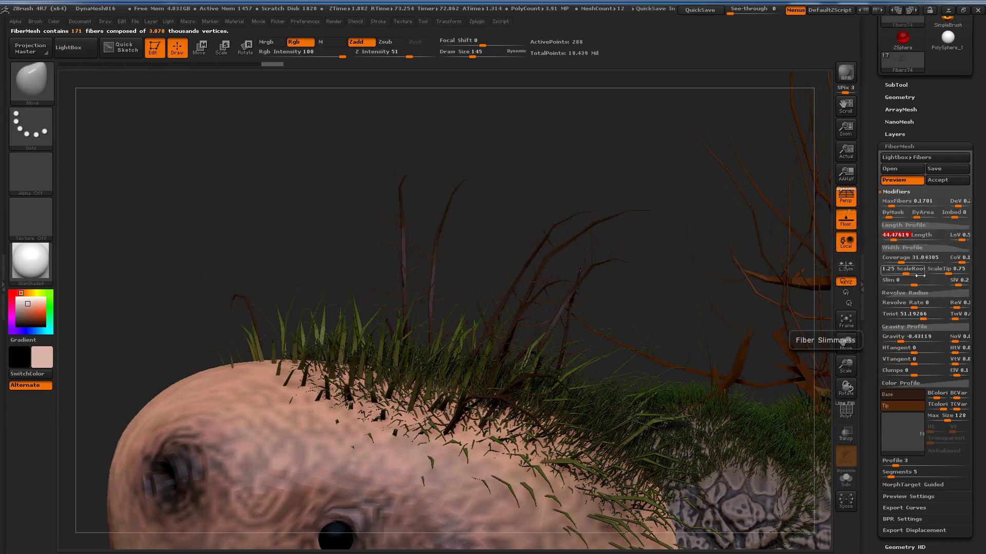
{"action": "left_click_drag", "start_coordinate": [900, 258], "coordinate": [909, 262]}
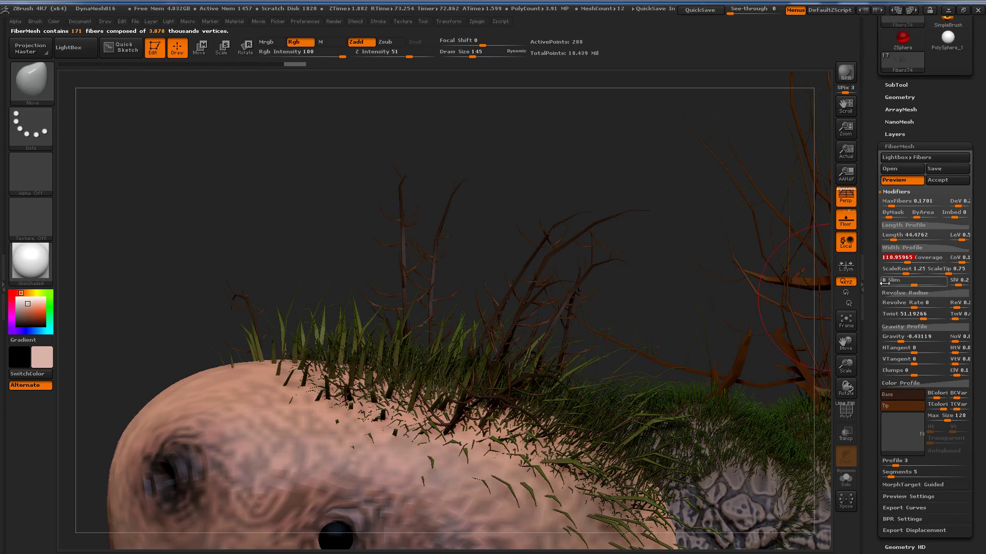
{"action": "left_click", "coordinate": [893, 206]}
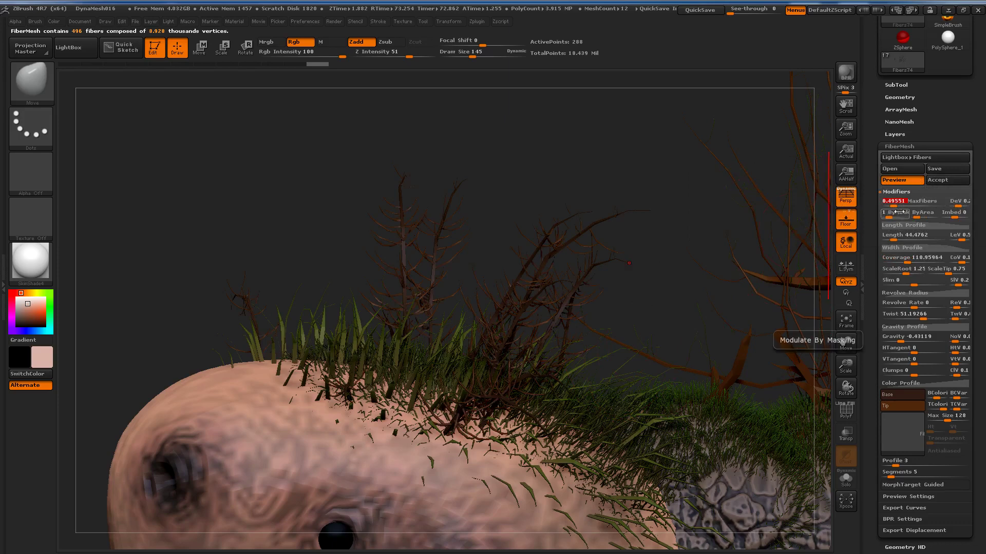
{"action": "left_click", "coordinate": [891, 205]}
{"action": "type", "text": "0.0602"}
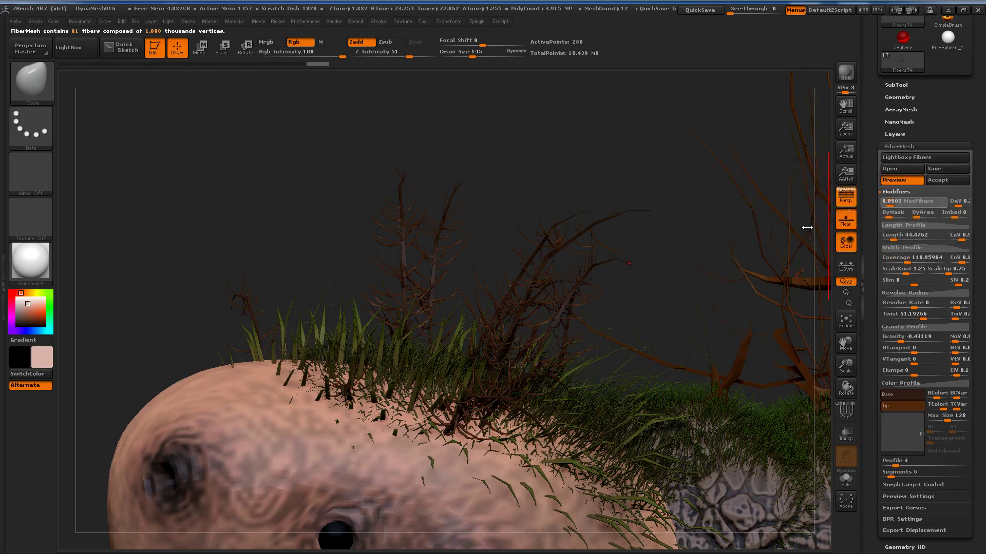
{"action": "left_click_drag", "start_coordinate": [801, 231], "coordinate": [672, 294]}
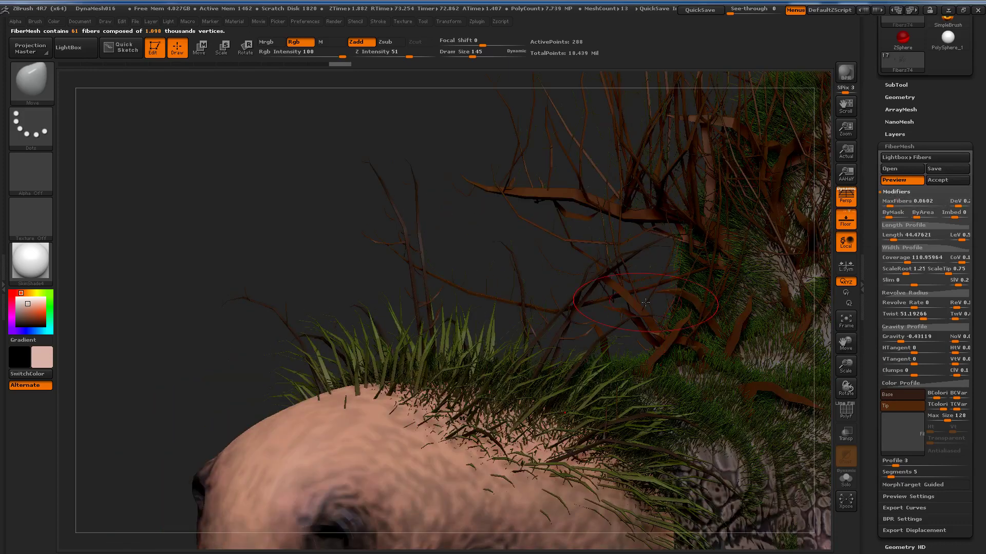
Accept the head bristles as a new fiber subtool and frame the creature in three-quarter side view
{"action": "left_click", "coordinate": [946, 181]}
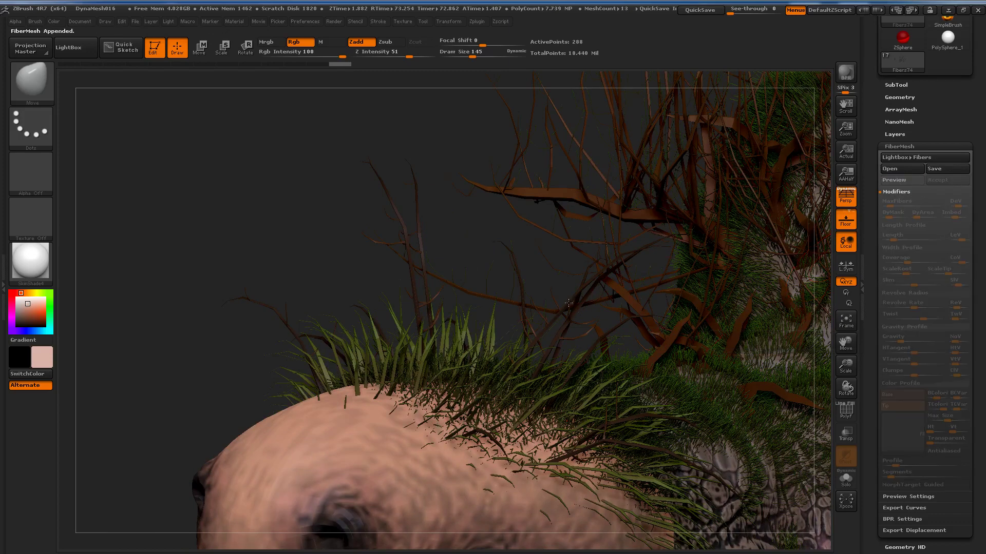
{"action": "key", "text": "f"}
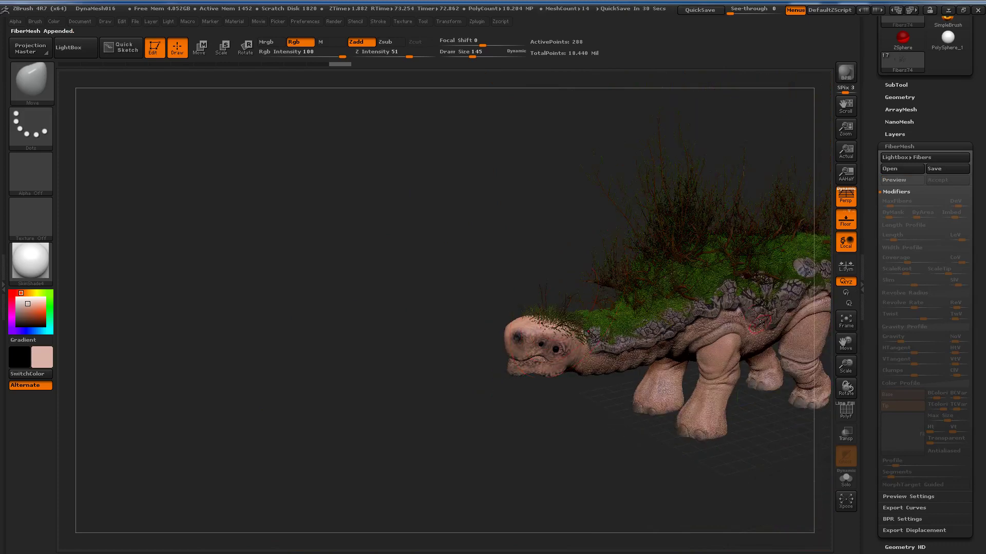
{"action": "left_click_drag", "start_coordinate": [760, 323], "coordinate": [637, 341]}
{"action": "mouse_move", "coordinate": [689, 426]}
{"action": "left_mouse_down"}
{"action": "mouse_move", "coordinate": [710, 460]}
{"action": "mouse_move", "coordinate": [592, 403]}
{"action": "left_mouse_up"}
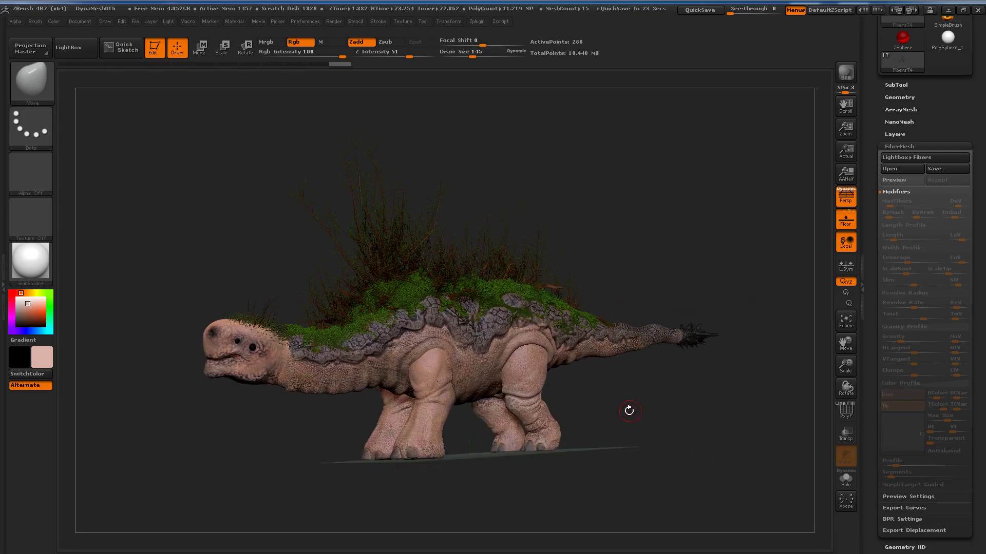
{"action": "mouse_move", "coordinate": [669, 405]}
{"action": "left_mouse_down"}
{"action": "mouse_move", "coordinate": [630, 392]}
{"action": "mouse_move", "coordinate": [685, 408]}
{"action": "mouse_move", "coordinate": [611, 422]}
{"action": "left_mouse_up"}
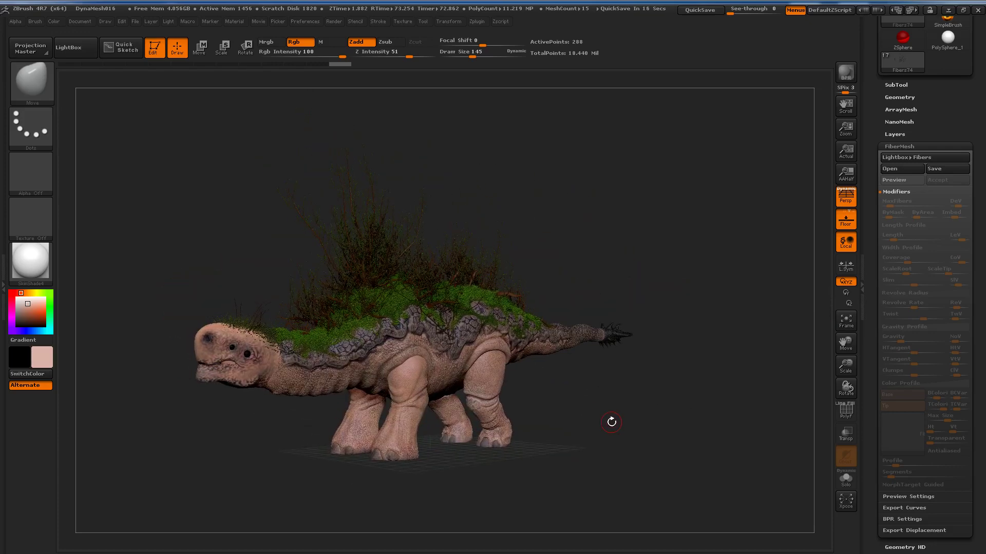
{"action": "scroll", "coordinate": [611, 422], "scroll_direction": "up", "scroll_amount": 2}
{"action": "scroll", "coordinate": [611, 422], "scroll_direction": "up", "scroll_amount": 2}
{"action": "scroll", "coordinate": [611, 422], "scroll_direction": "up", "scroll_amount": 2}
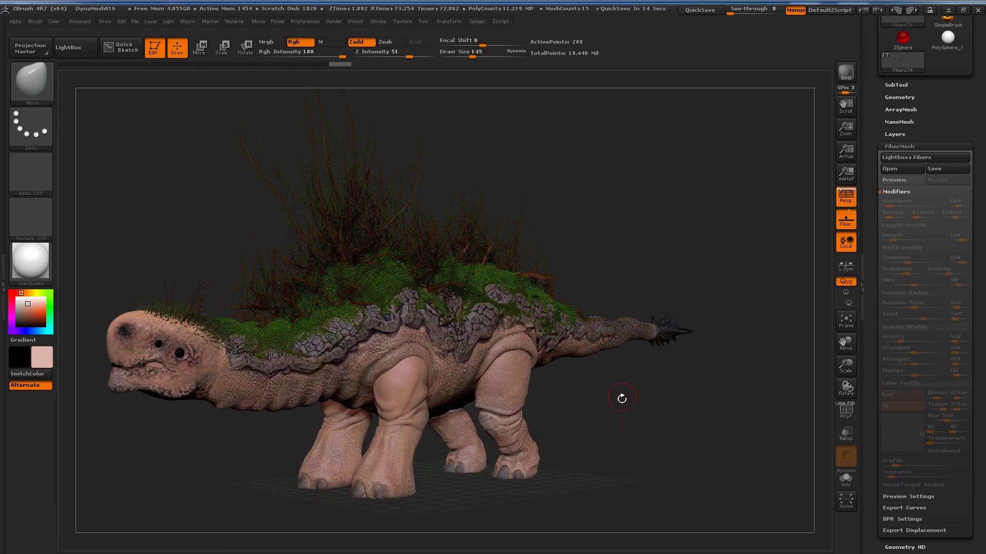
{"action": "left_click_drag", "start_coordinate": [622, 399], "coordinate": [649, 395]}
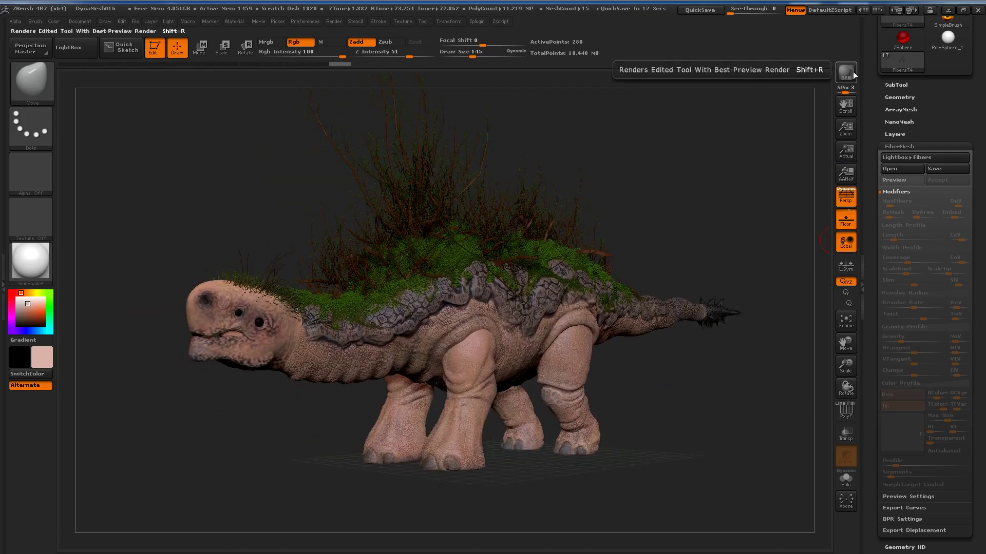